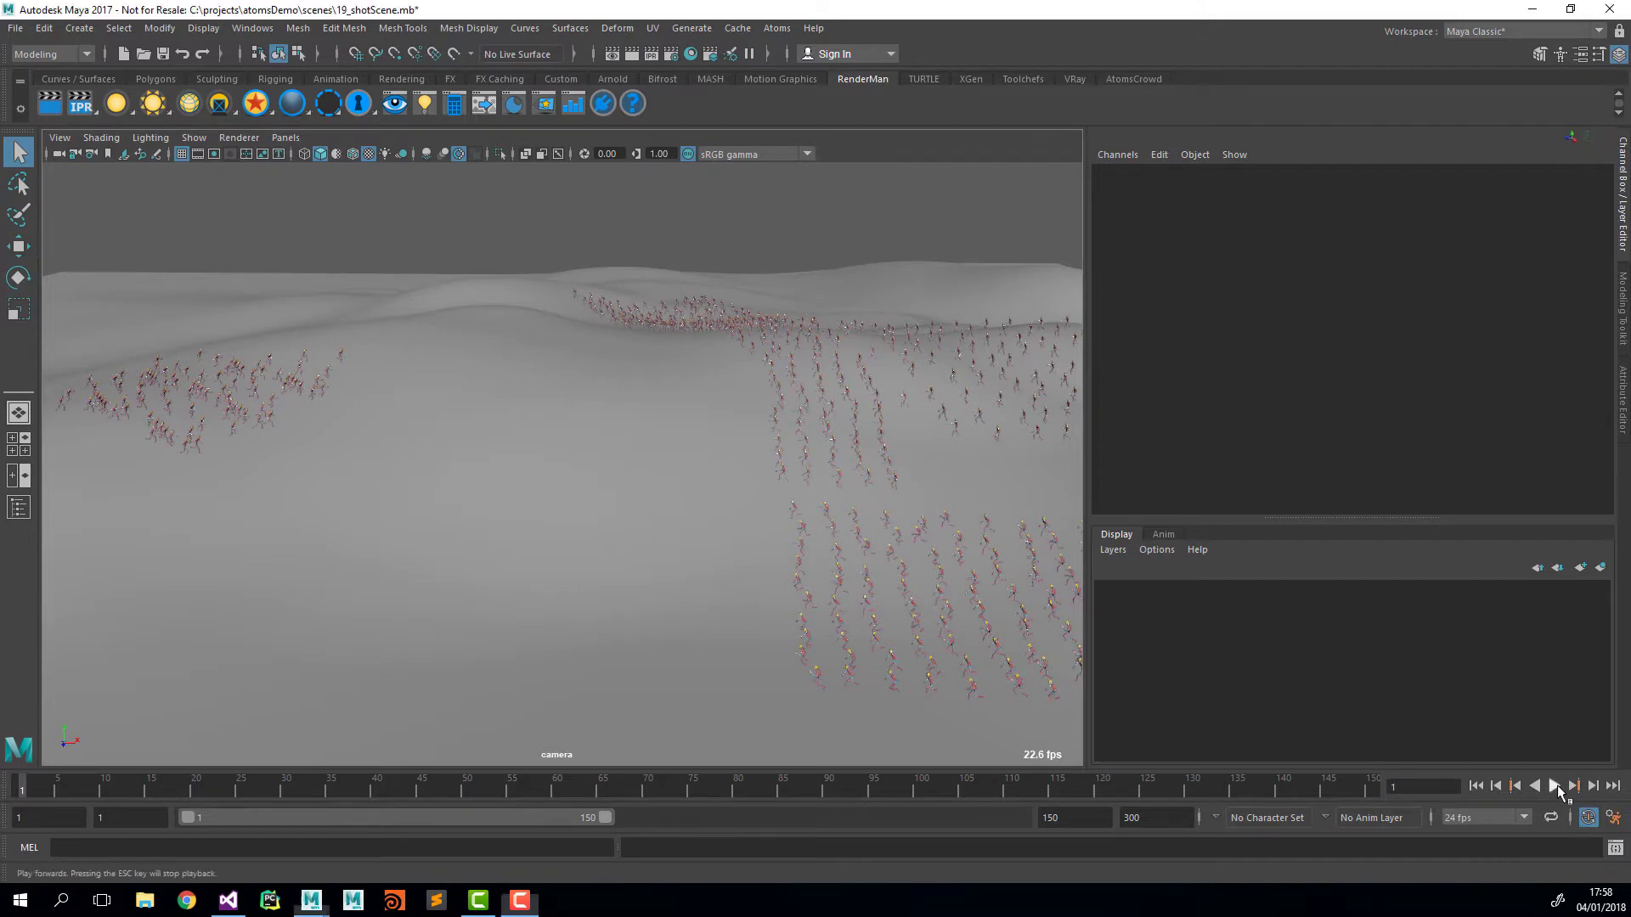
Step: Play the finished crowd shot, stop playback, and rewind to the first frame
{"action": "left_click", "coordinate": [1555, 786]}
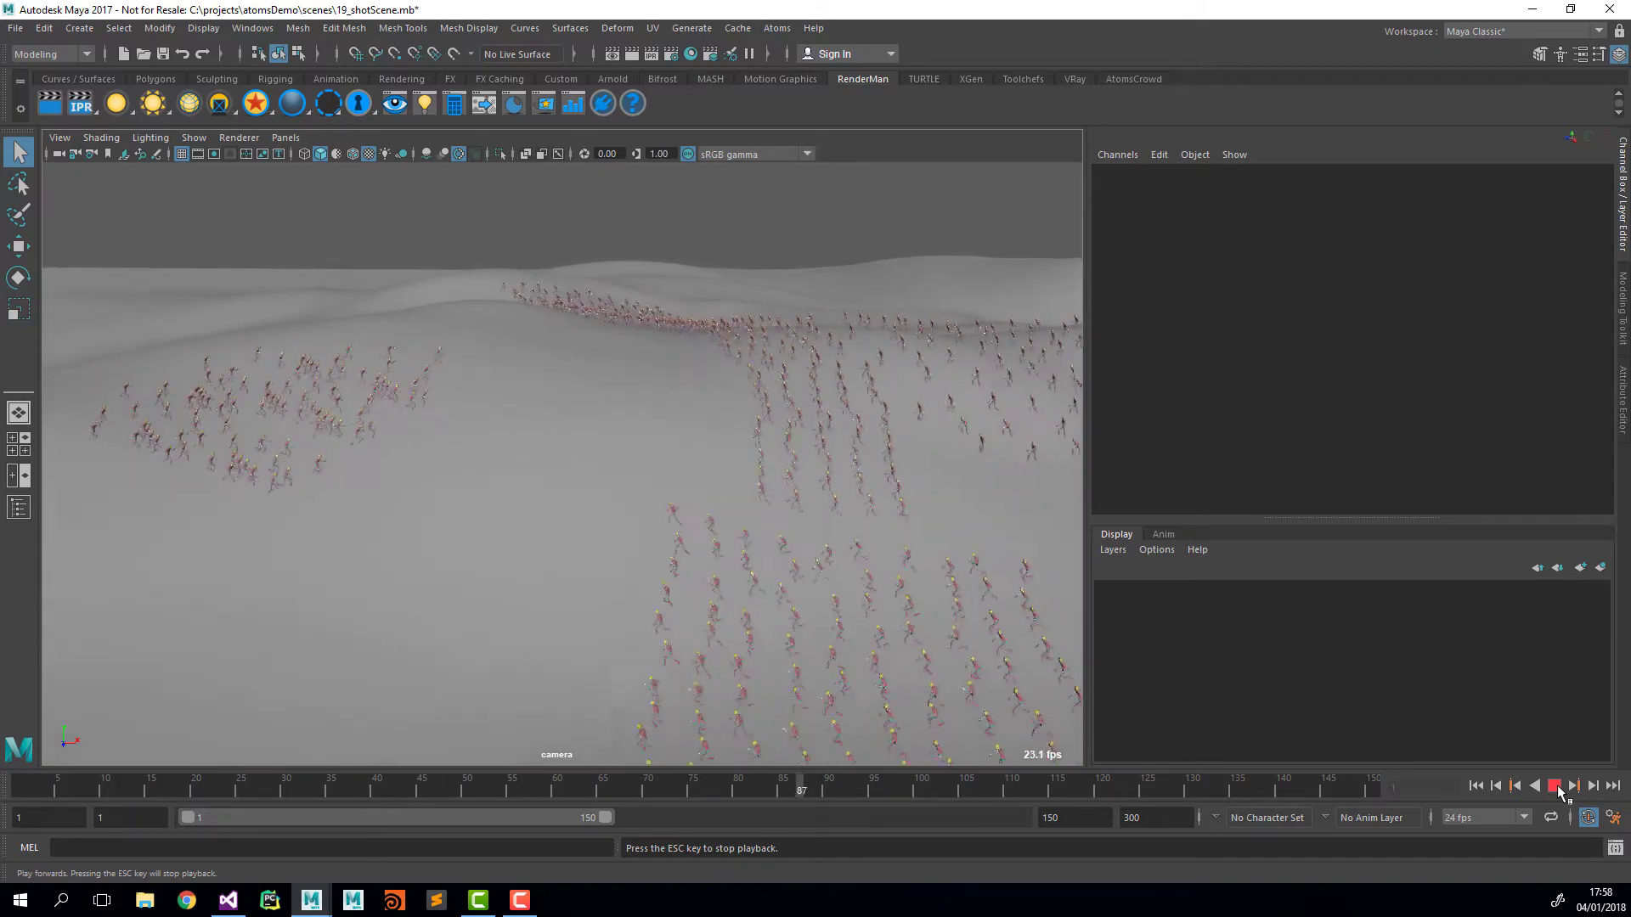
{"action": "left_click", "coordinate": [1555, 787]}
{"action": "left_click", "coordinate": [1476, 786]}
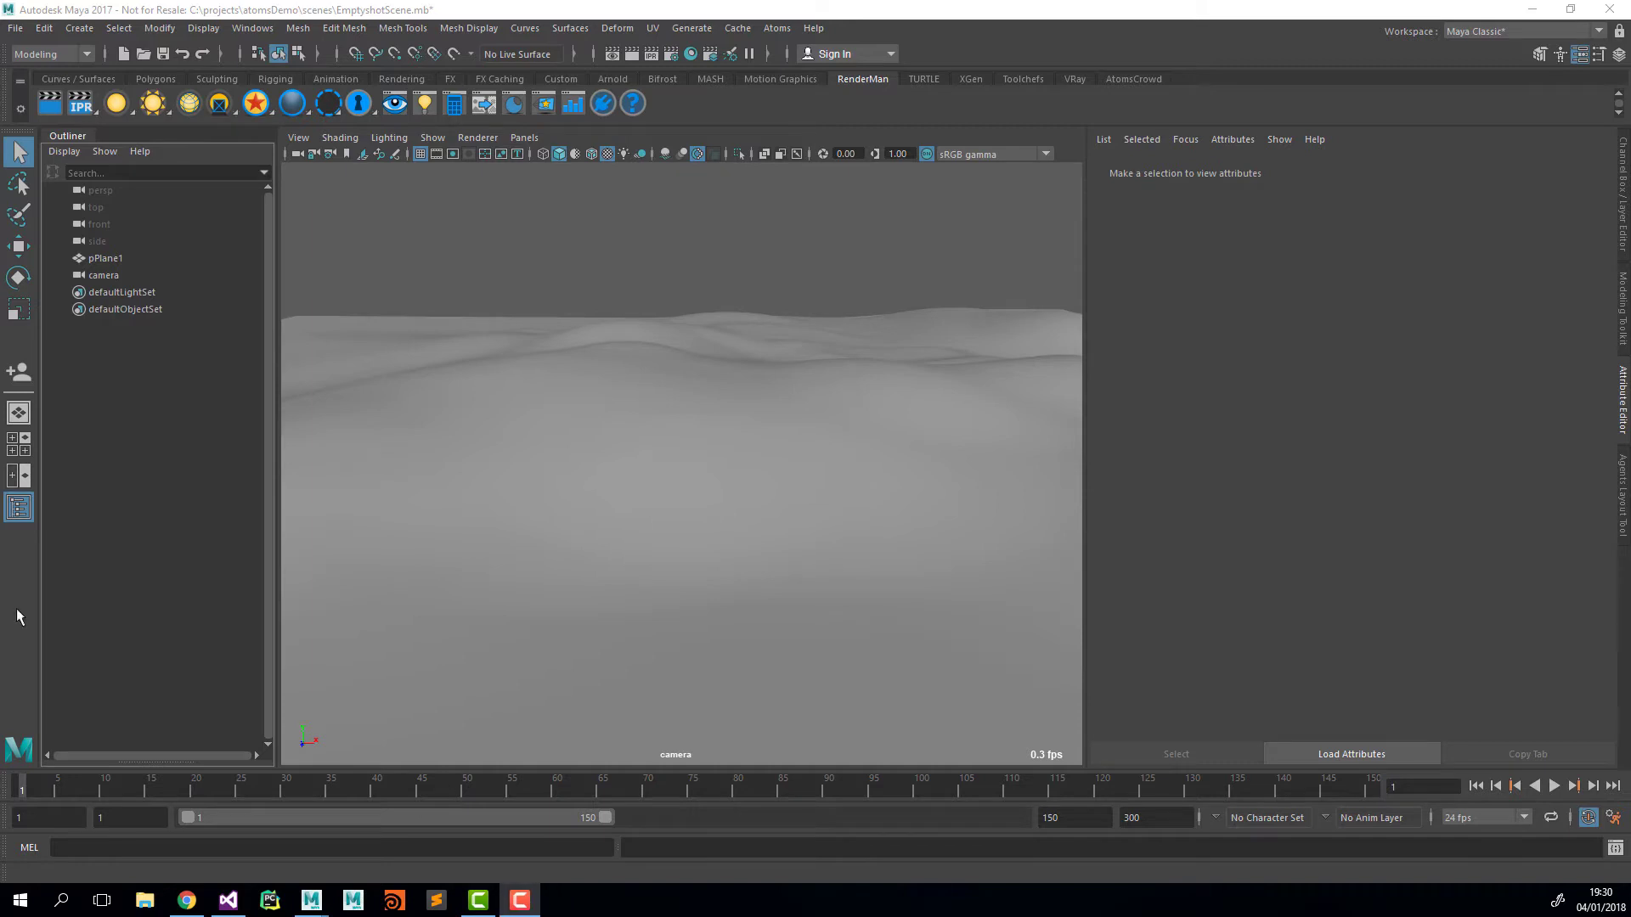
Step: Create a new Atoms agent group, accepting the Atoms scene initialization
{"action": "left_click", "coordinate": [778, 29]}
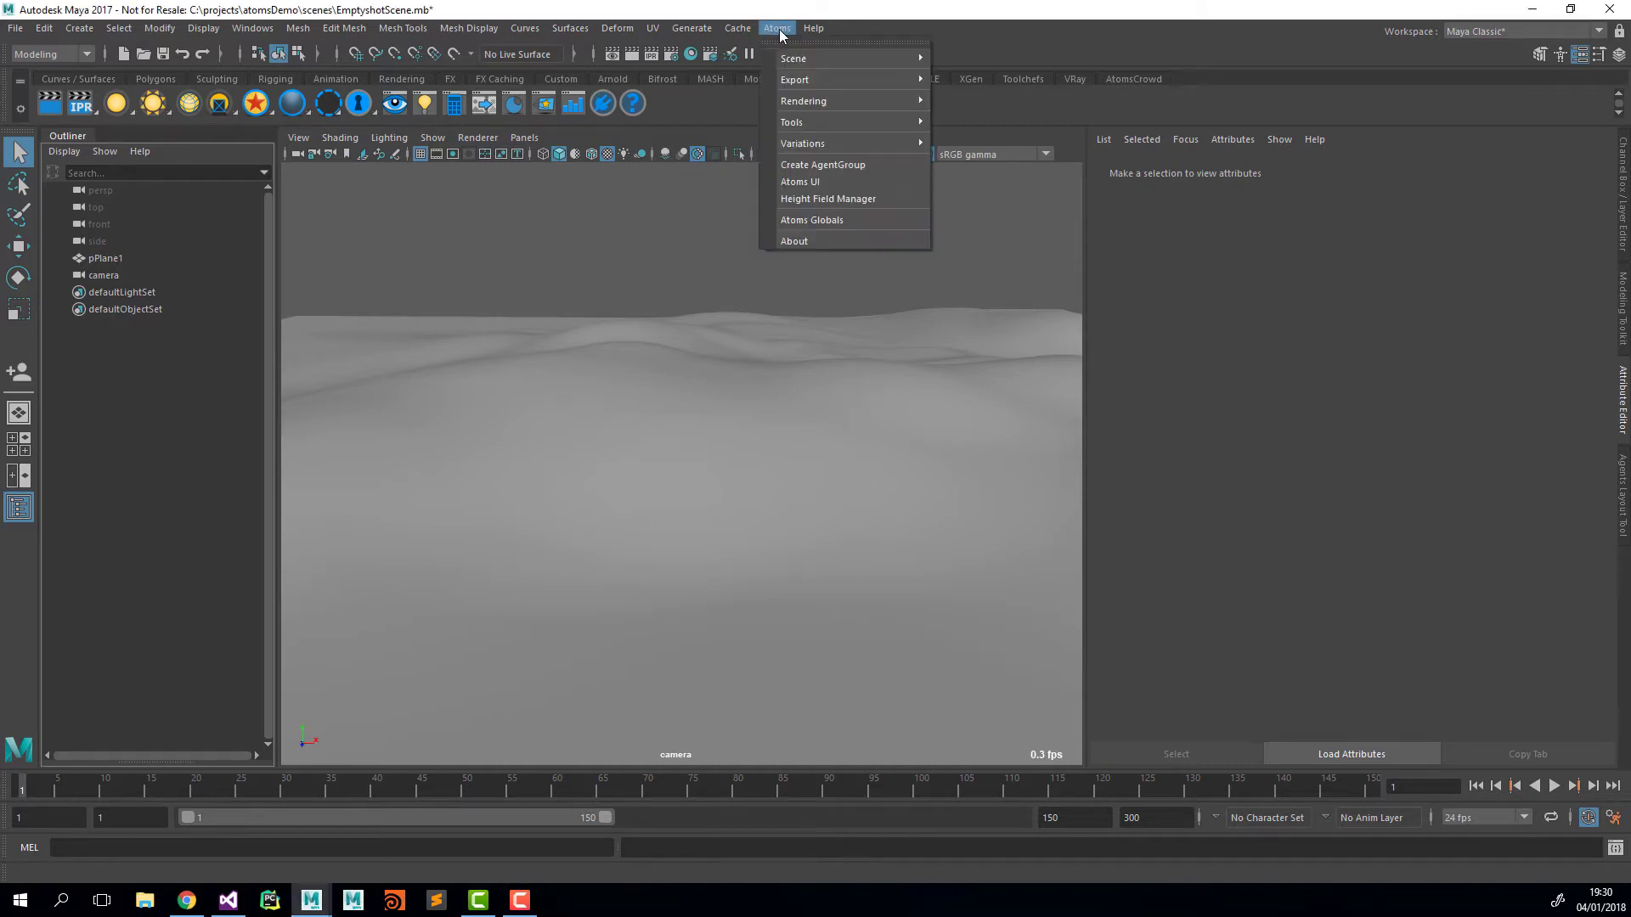
{"action": "left_click", "coordinate": [884, 165]}
{"action": "left_click", "coordinate": [779, 447]}
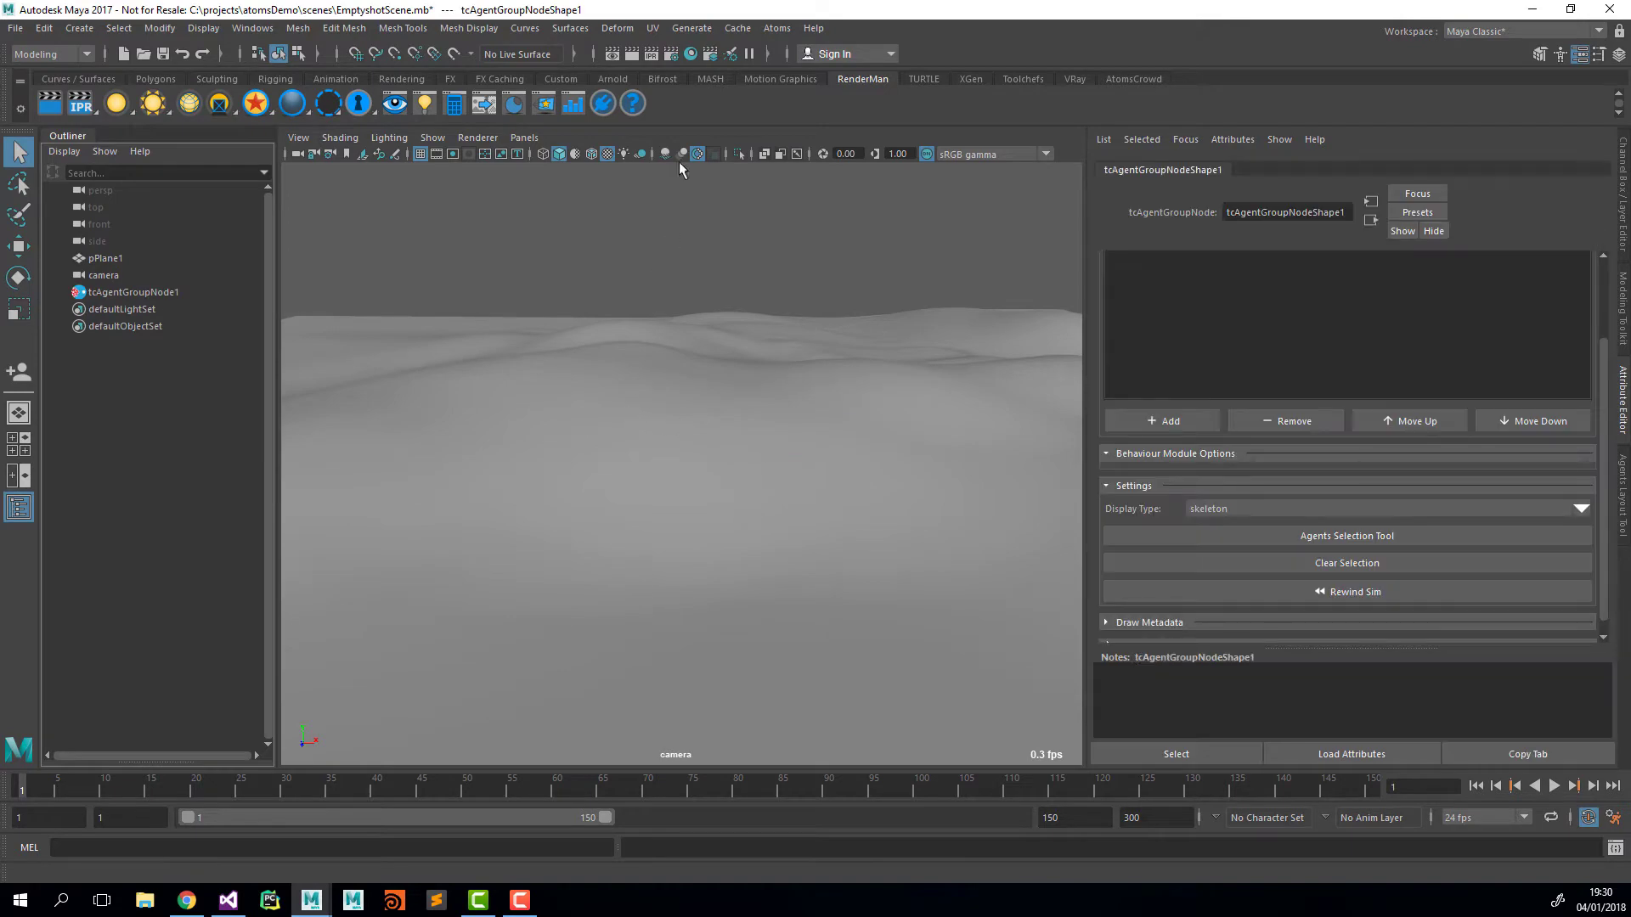
Step: Register the terrain plane pPlane1 as height field 'hf', then select tcAgentGroupNode1
{"action": "left_click", "coordinate": [776, 29]}
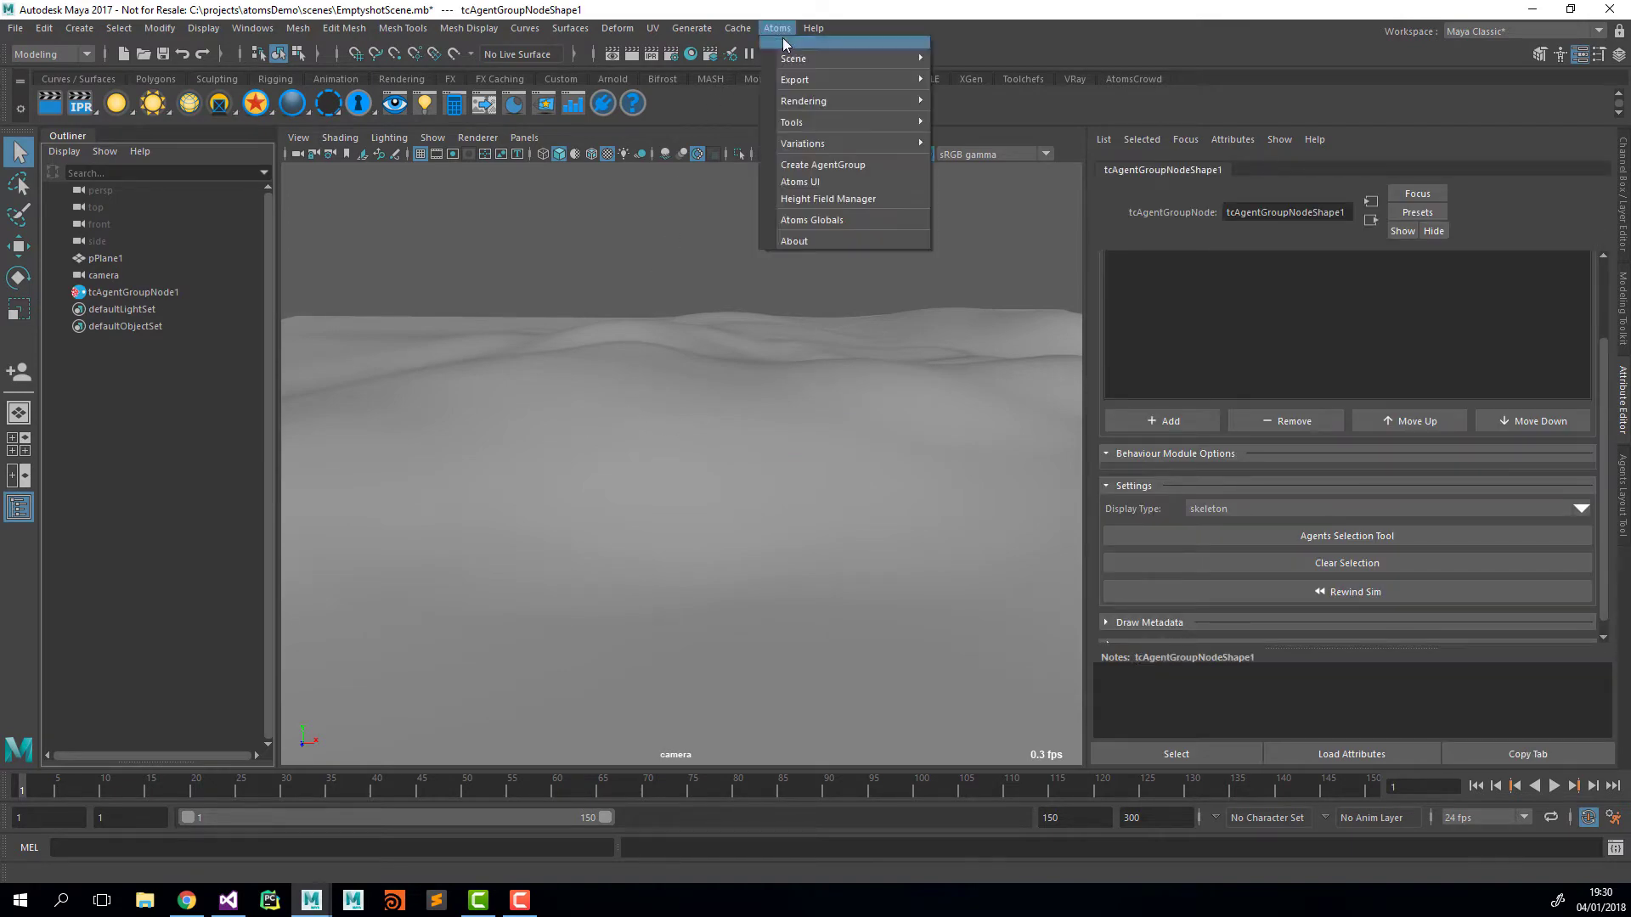
{"action": "left_click", "coordinate": [834, 195]}
{"action": "left_click", "coordinate": [590, 440]}
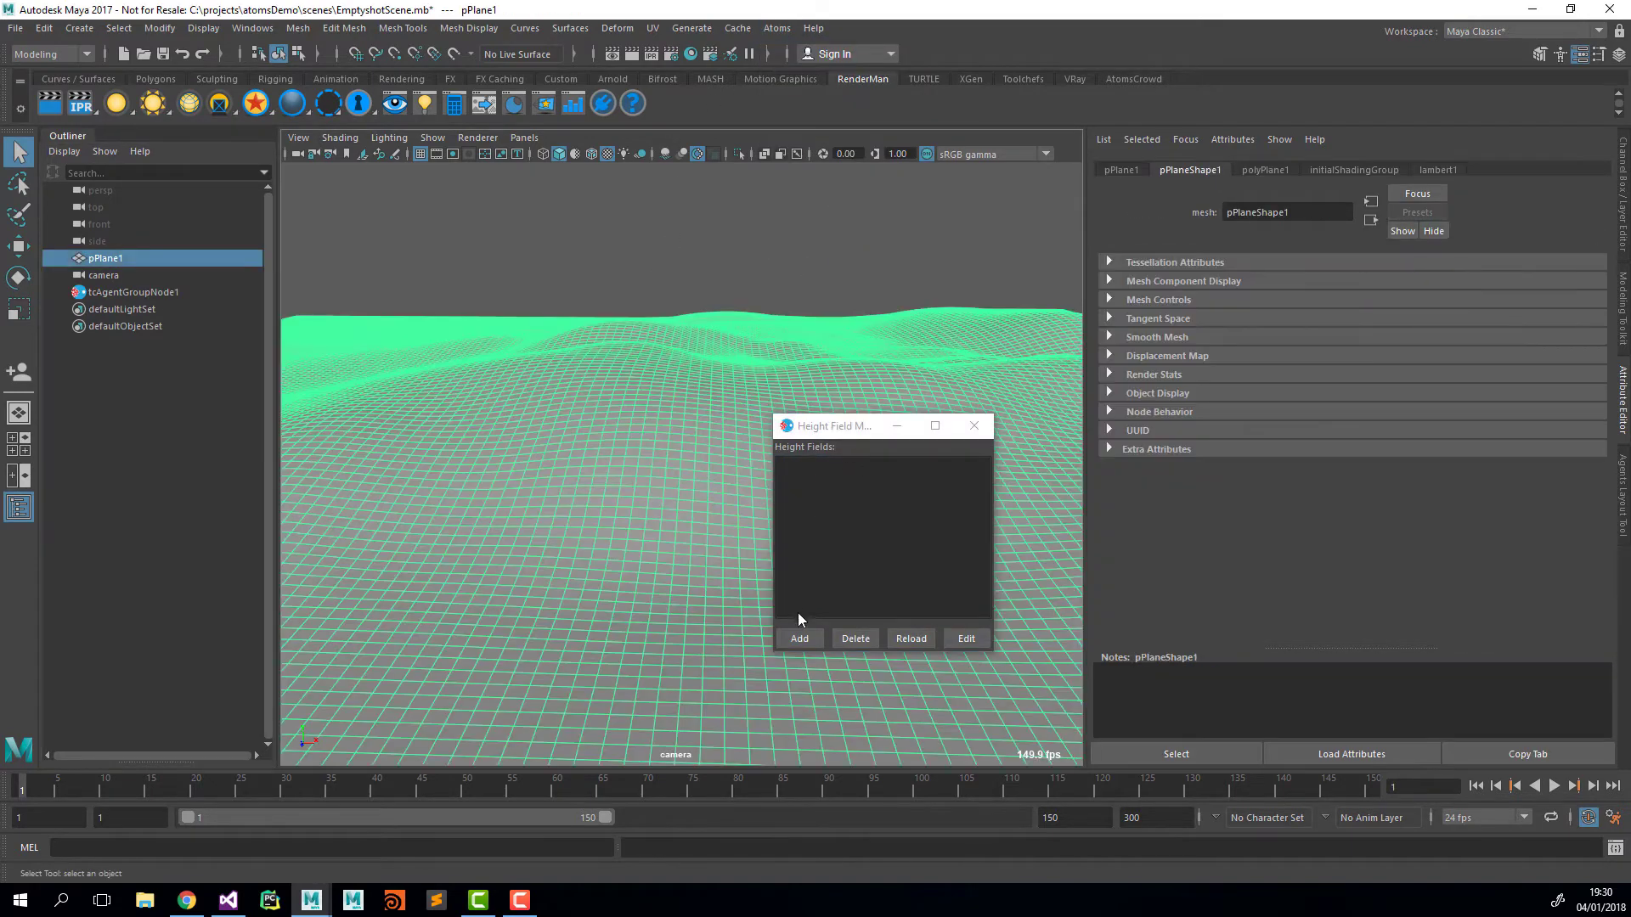
{"action": "left_click", "coordinate": [800, 636]}
{"action": "type", "text": "hf"}
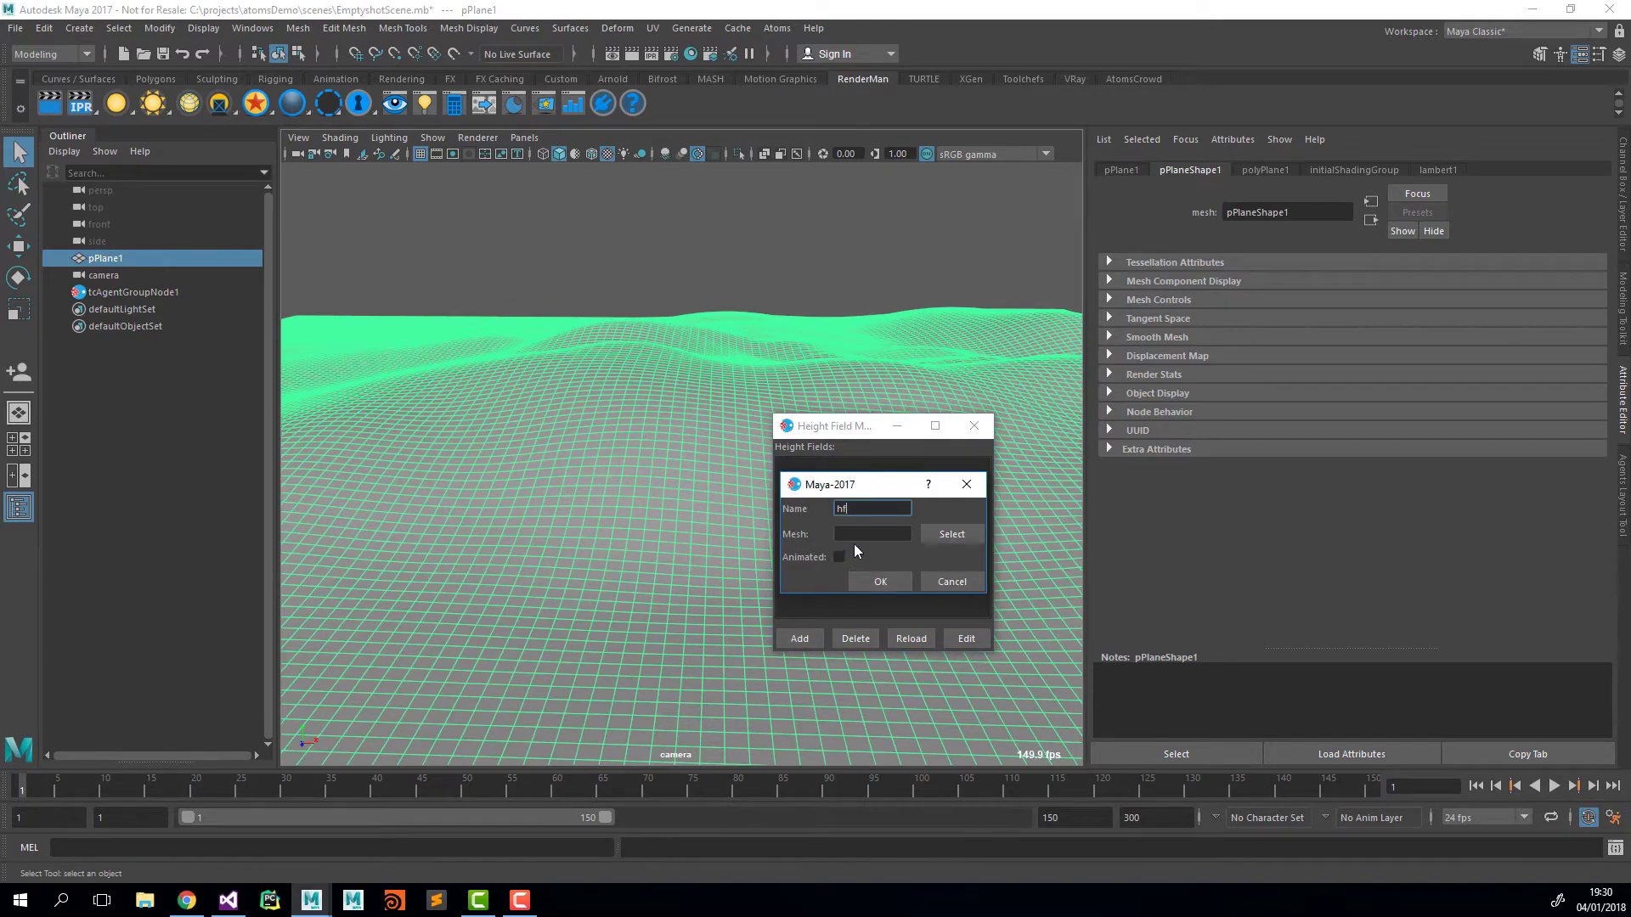
{"action": "left_click", "coordinate": [951, 534]}
{"action": "left_click", "coordinate": [880, 581]}
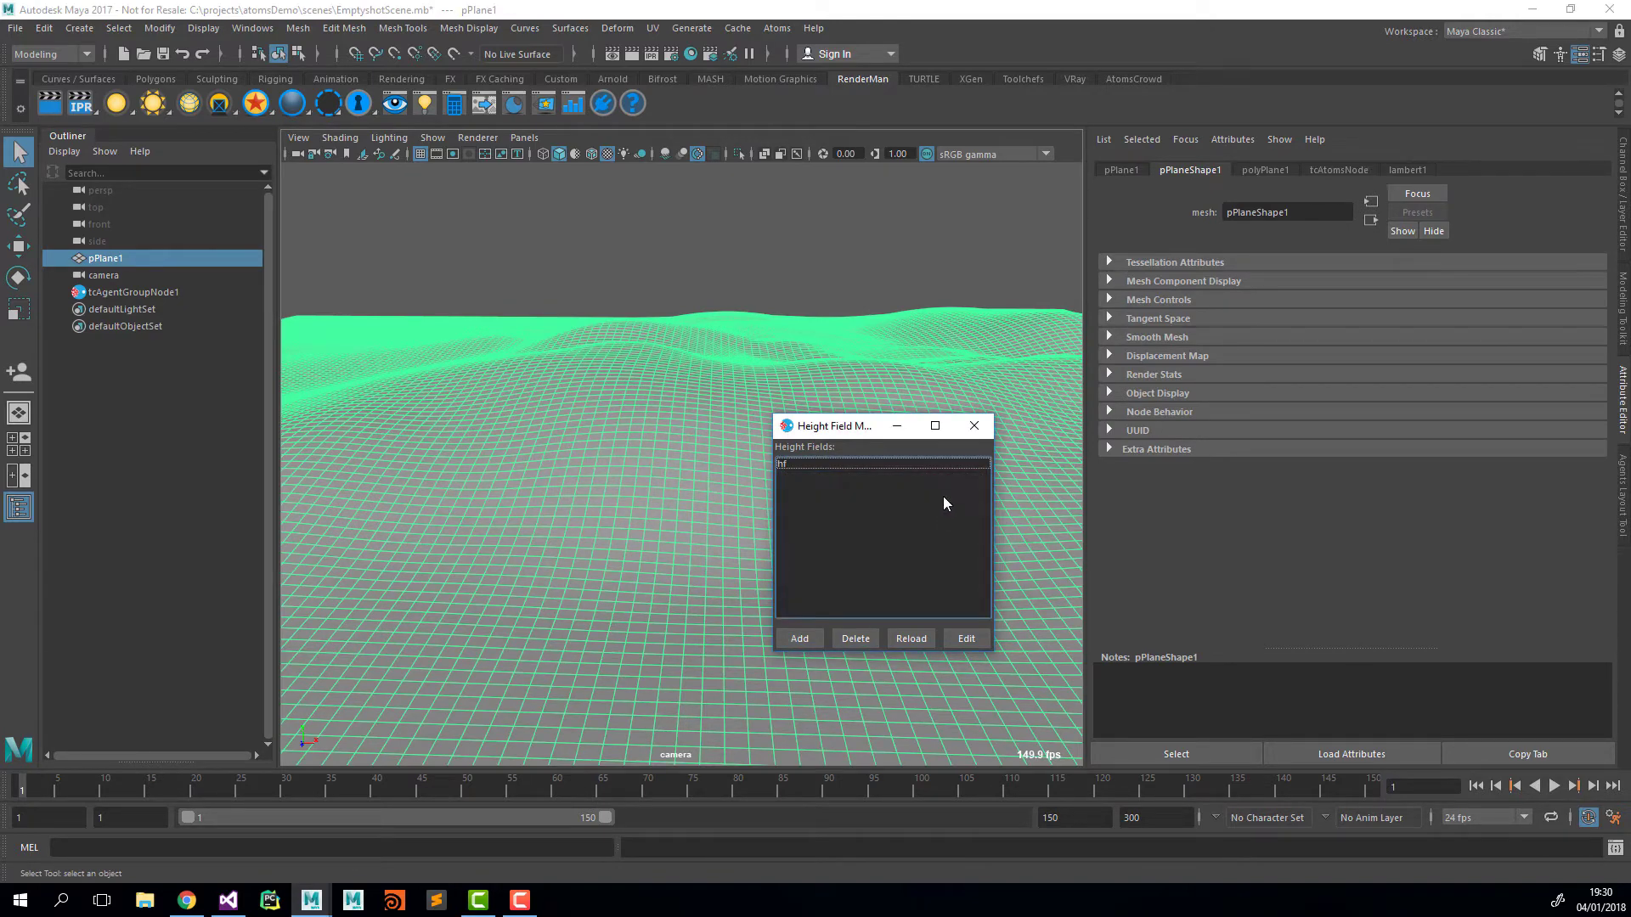
{"action": "left_click", "coordinate": [975, 428]}
{"action": "left_click", "coordinate": [176, 294]}
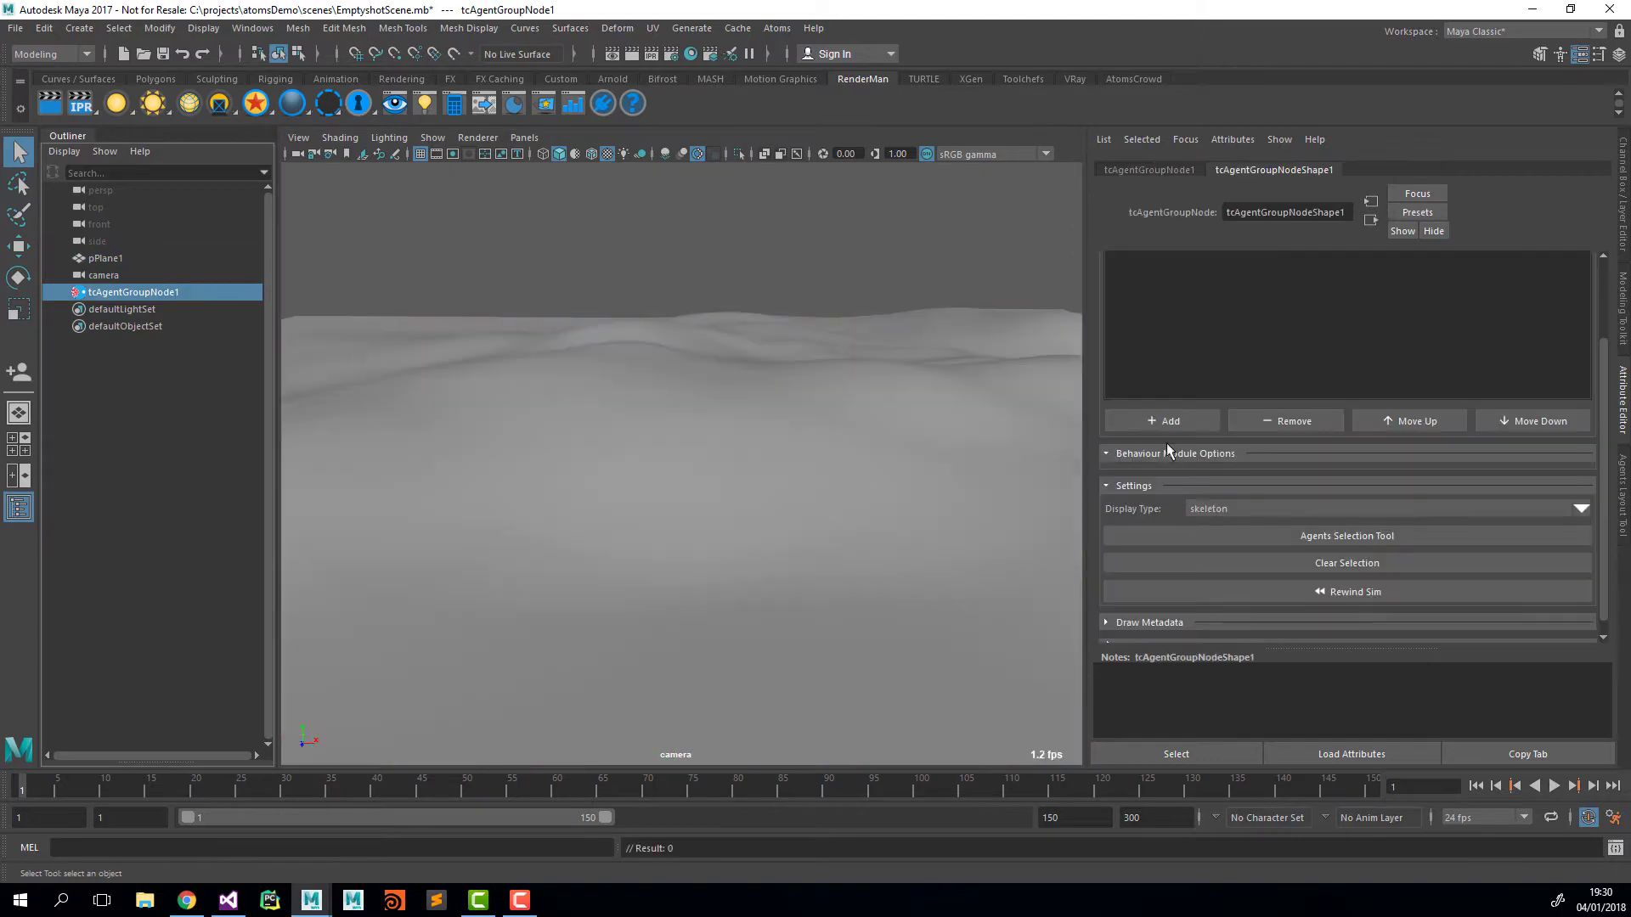
Step: Add the pointsLayout and stateMachine behaviour modules to the agent group
{"action": "left_click", "coordinate": [1165, 522]}
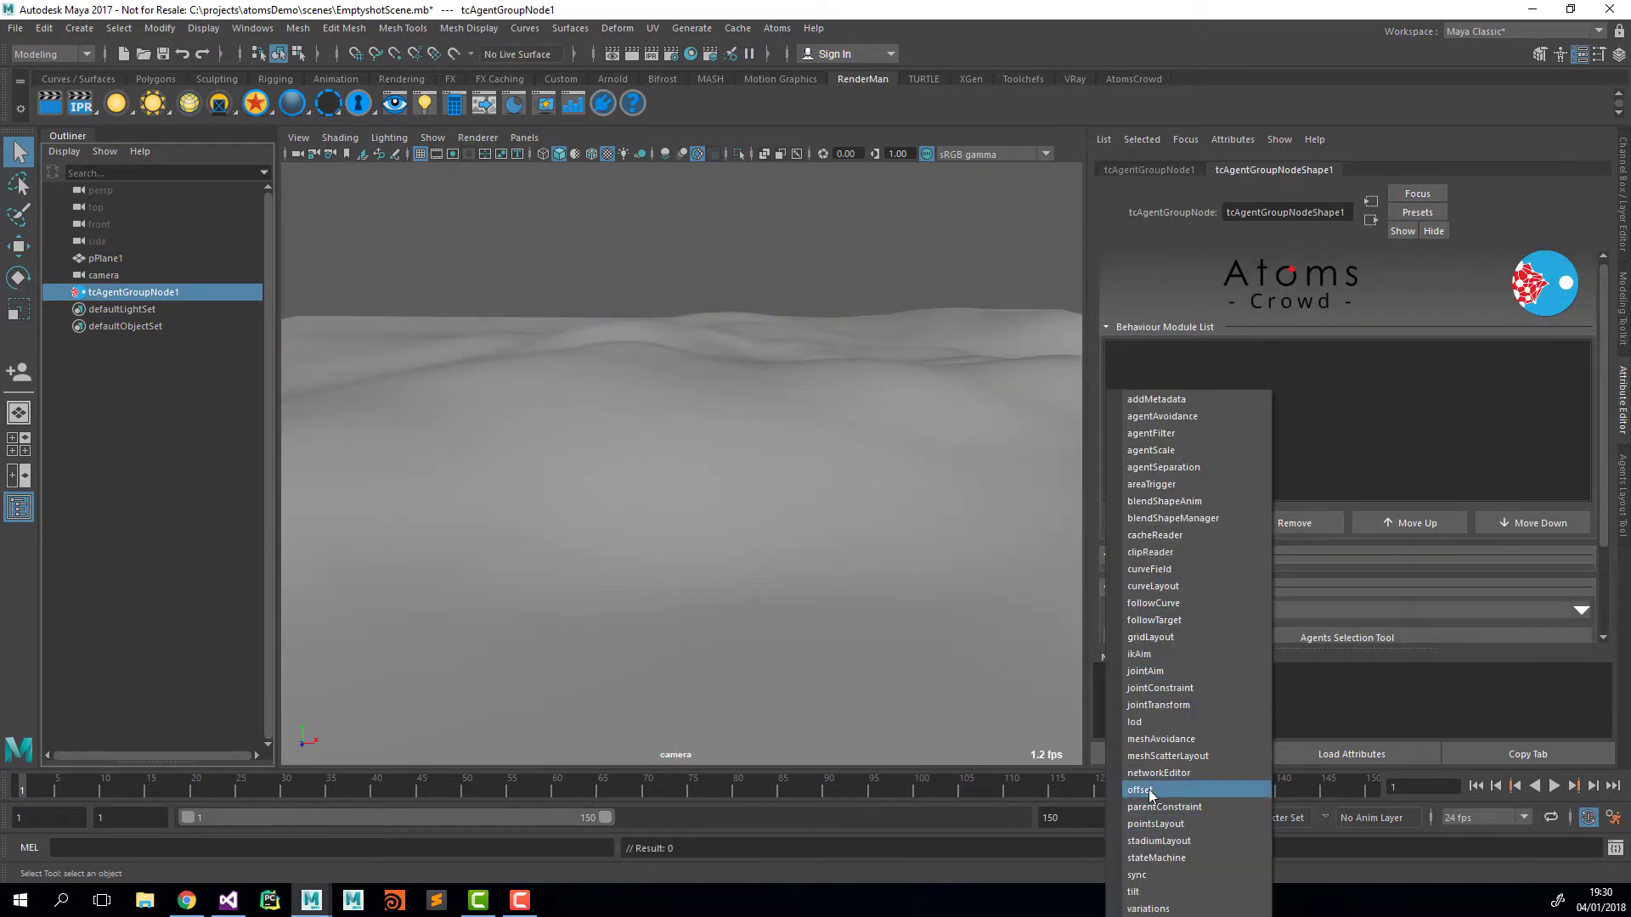
{"action": "left_click", "coordinate": [1155, 824]}
{"action": "left_click", "coordinate": [1165, 522]}
{"action": "left_click", "coordinate": [1175, 849]}
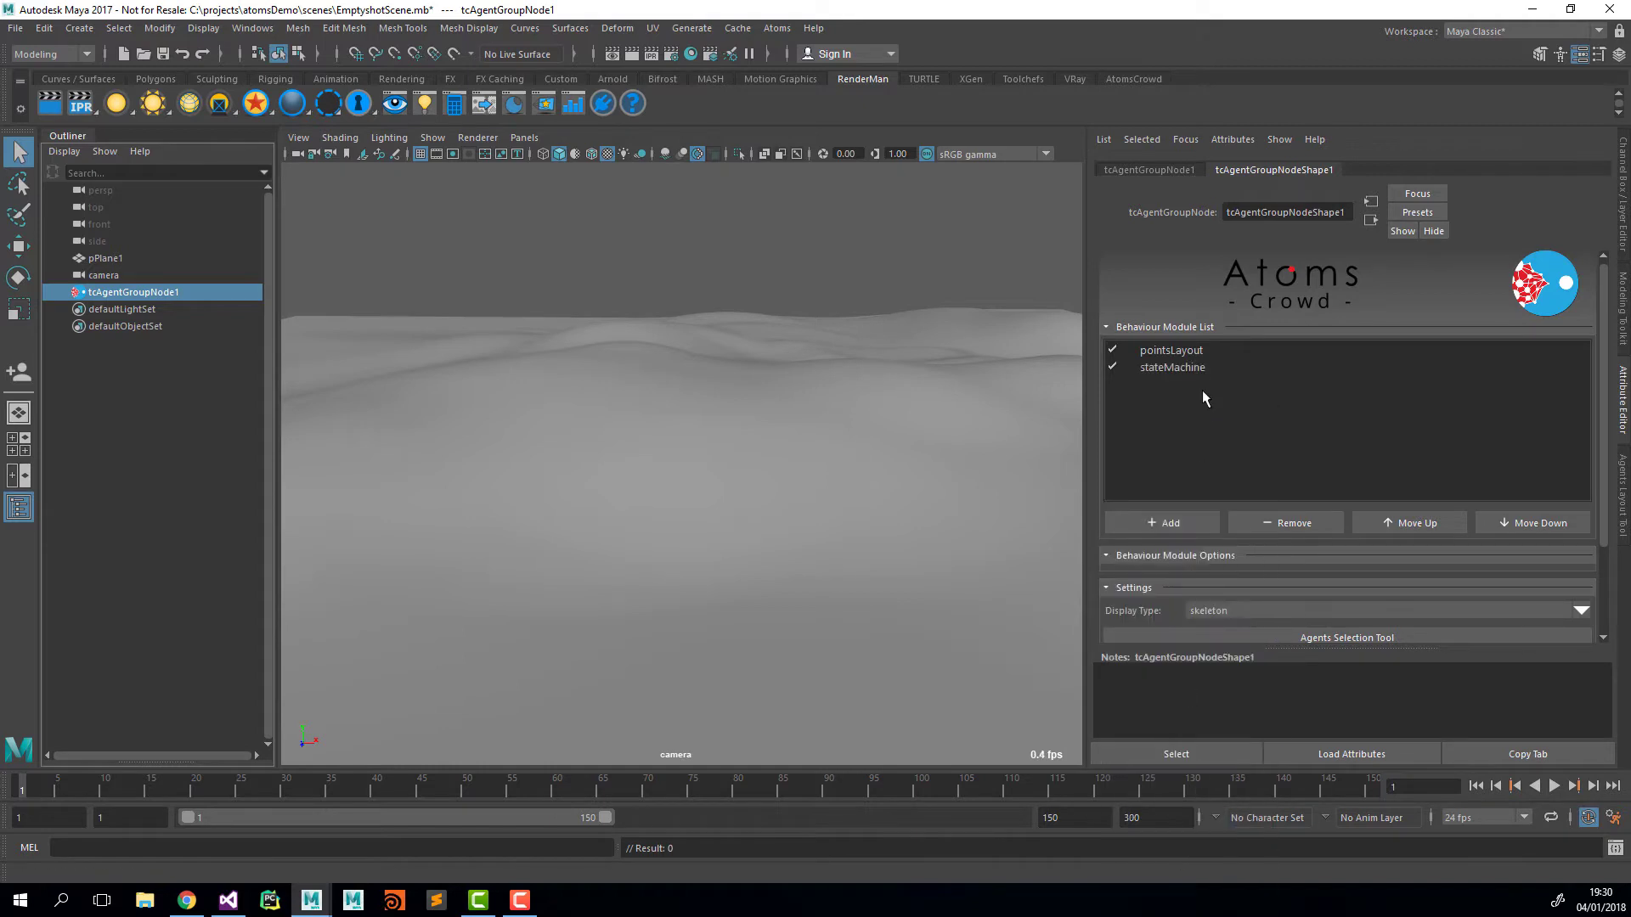
Step: Set the stateMachine state to 1, height field to hf, and display type to skin
{"action": "scroll", "coordinate": [1218, 556], "scroll_direction": "down", "scroll_amount": 3}
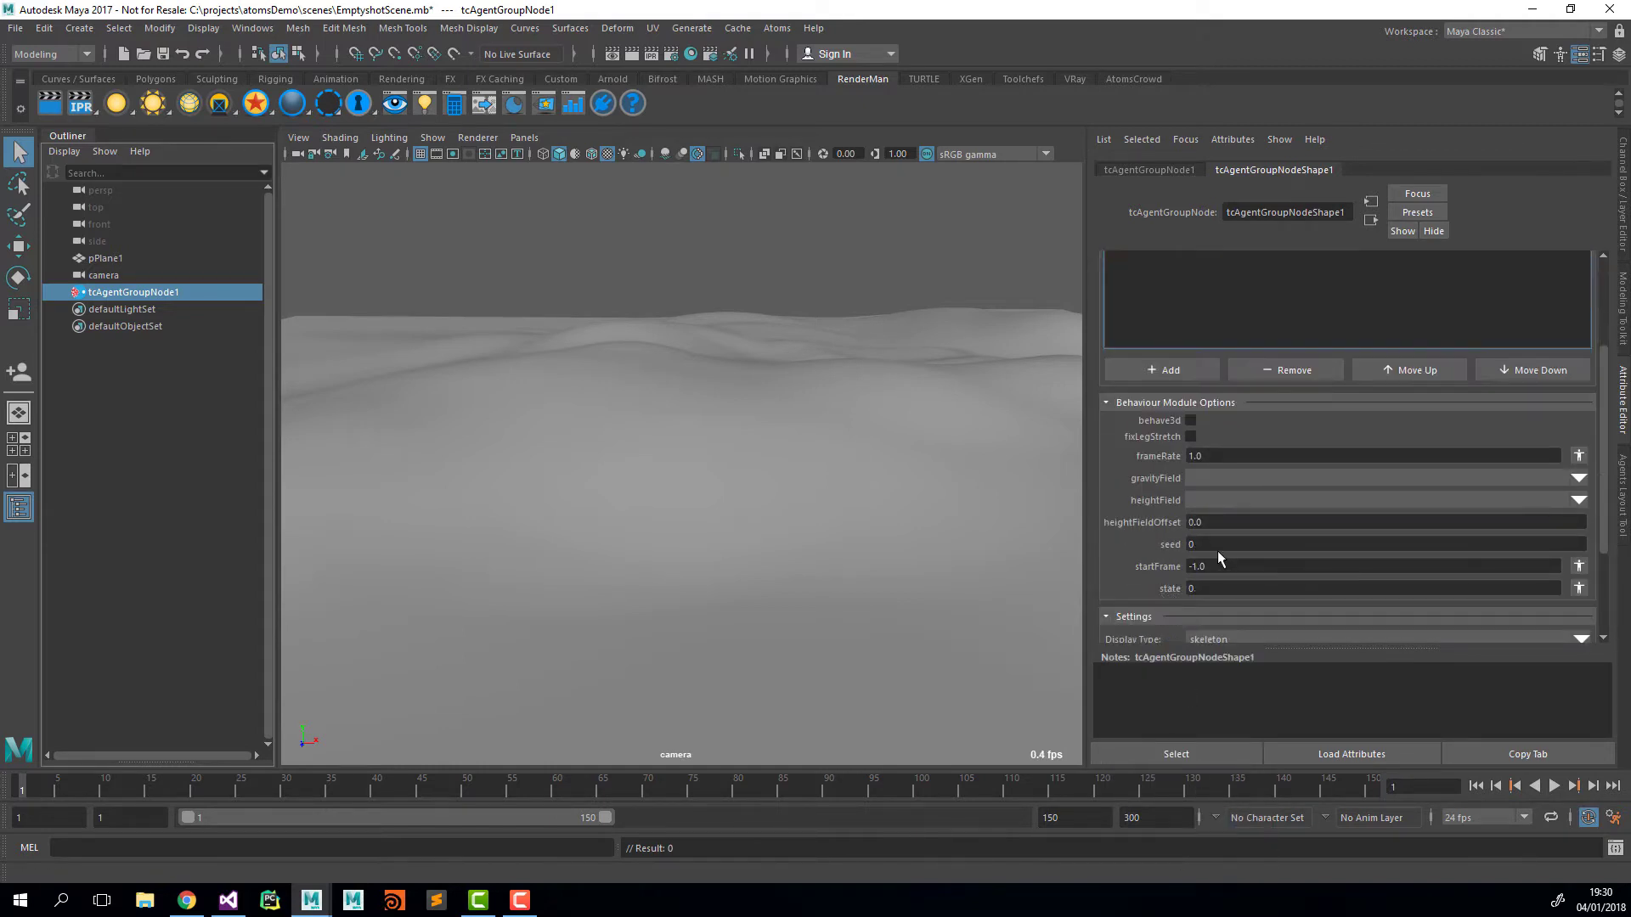
{"action": "left_click", "coordinate": [1214, 589]}
{"action": "type", "text": "1"}
{"action": "key", "text": "Return"}
{"action": "scroll", "coordinate": [1214, 547], "scroll_direction": "up", "scroll_amount": 1}
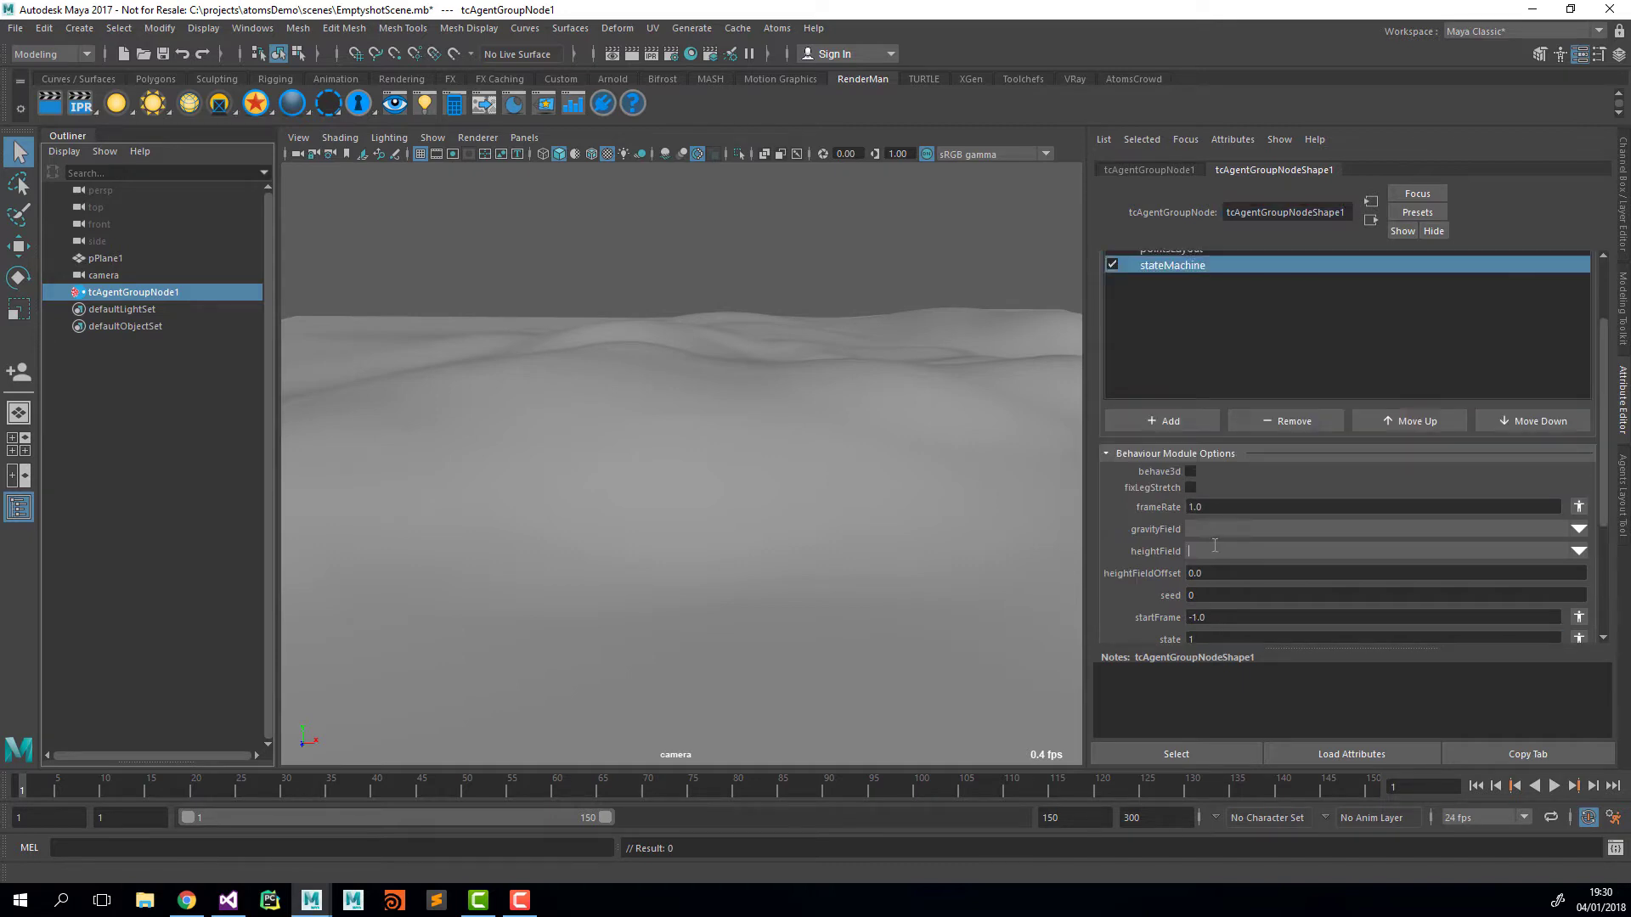
{"action": "type", "text": "hf"}
{"action": "scroll", "coordinate": [1167, 434], "scroll_direction": "up", "scroll_amount": 2}
{"action": "scroll", "coordinate": [1189, 459], "scroll_direction": "down", "scroll_amount": 4}
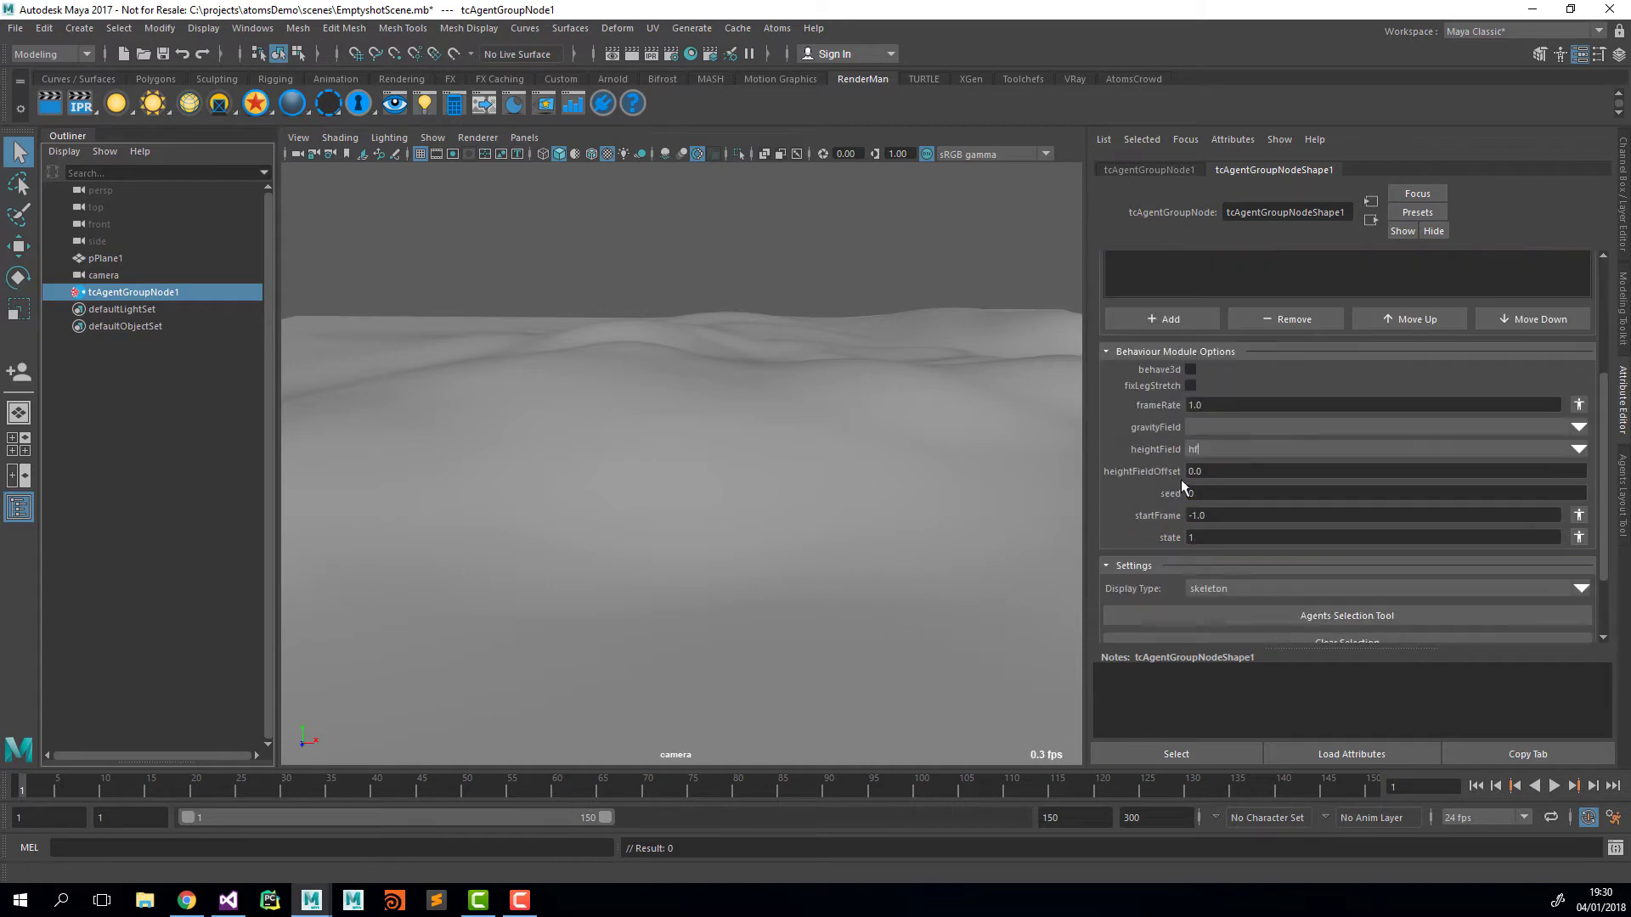
{"action": "left_click", "coordinate": [1202, 589]}
{"action": "left_click", "coordinate": [1207, 625]}
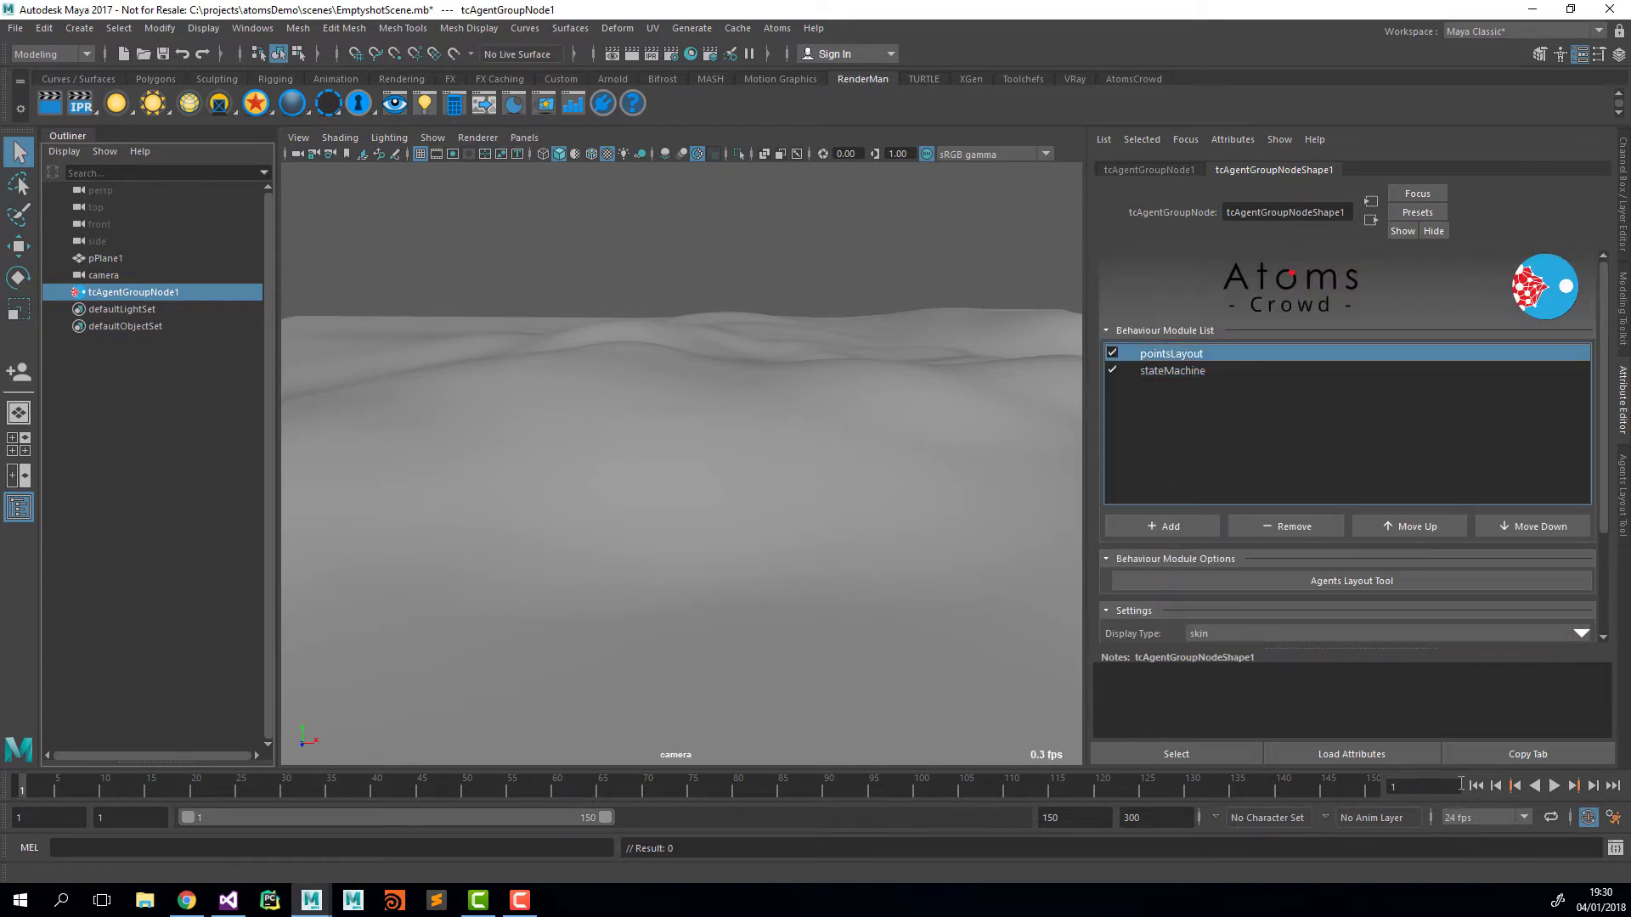
Step: Set the Agents Layout Tool to a 10 x 10 grid, test-place it, then undo
{"action": "left_click", "coordinate": [1358, 581]}
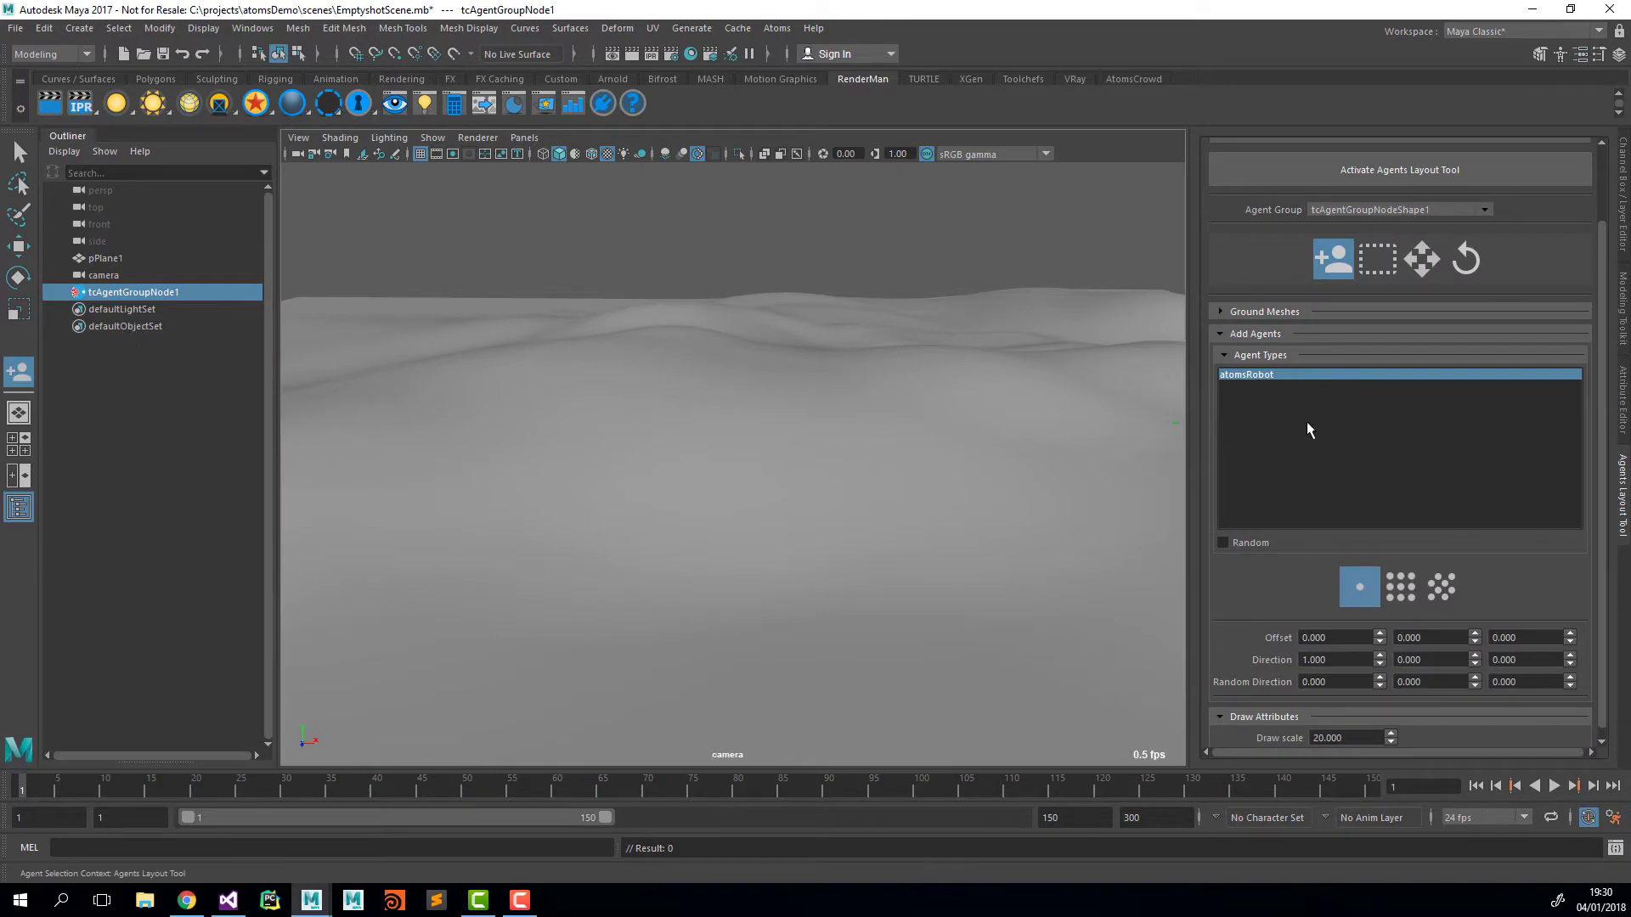
{"action": "left_click", "coordinate": [1393, 585]}
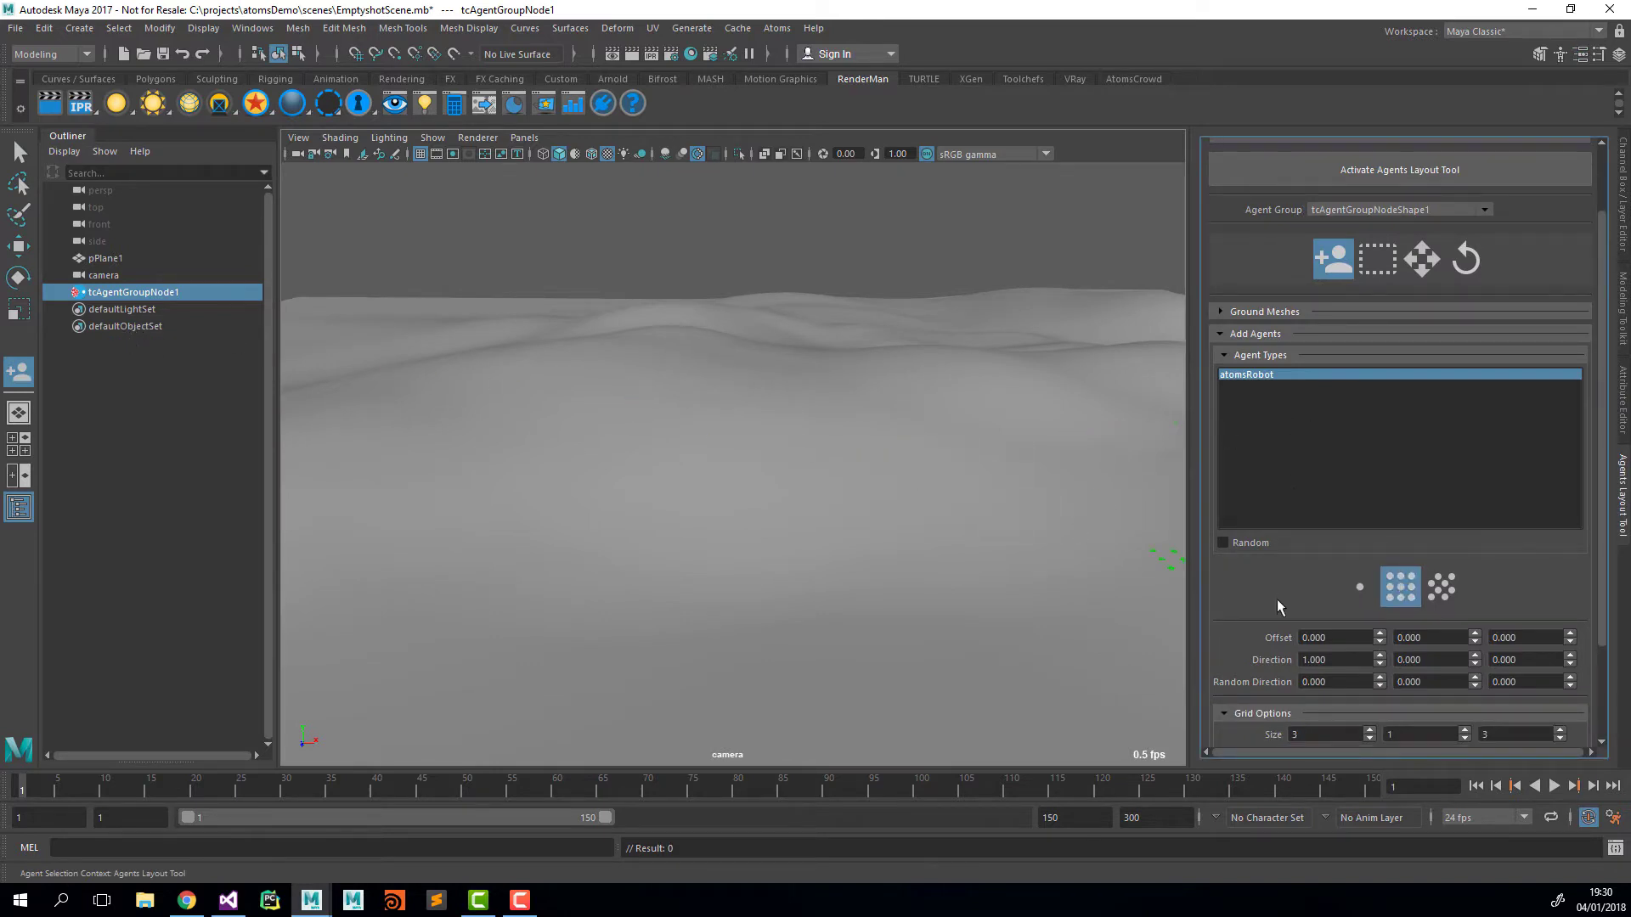
{"action": "scroll", "coordinate": [1257, 590], "scroll_direction": "down", "scroll_amount": 2}
{"action": "double_click", "coordinate": [1306, 684]}
{"action": "type", "text": "10"}
{"action": "key", "text": "Tab"}
{"action": "key", "text": "Tab"}
{"action": "type", "text": "10"}
{"action": "key", "text": "Tab"}
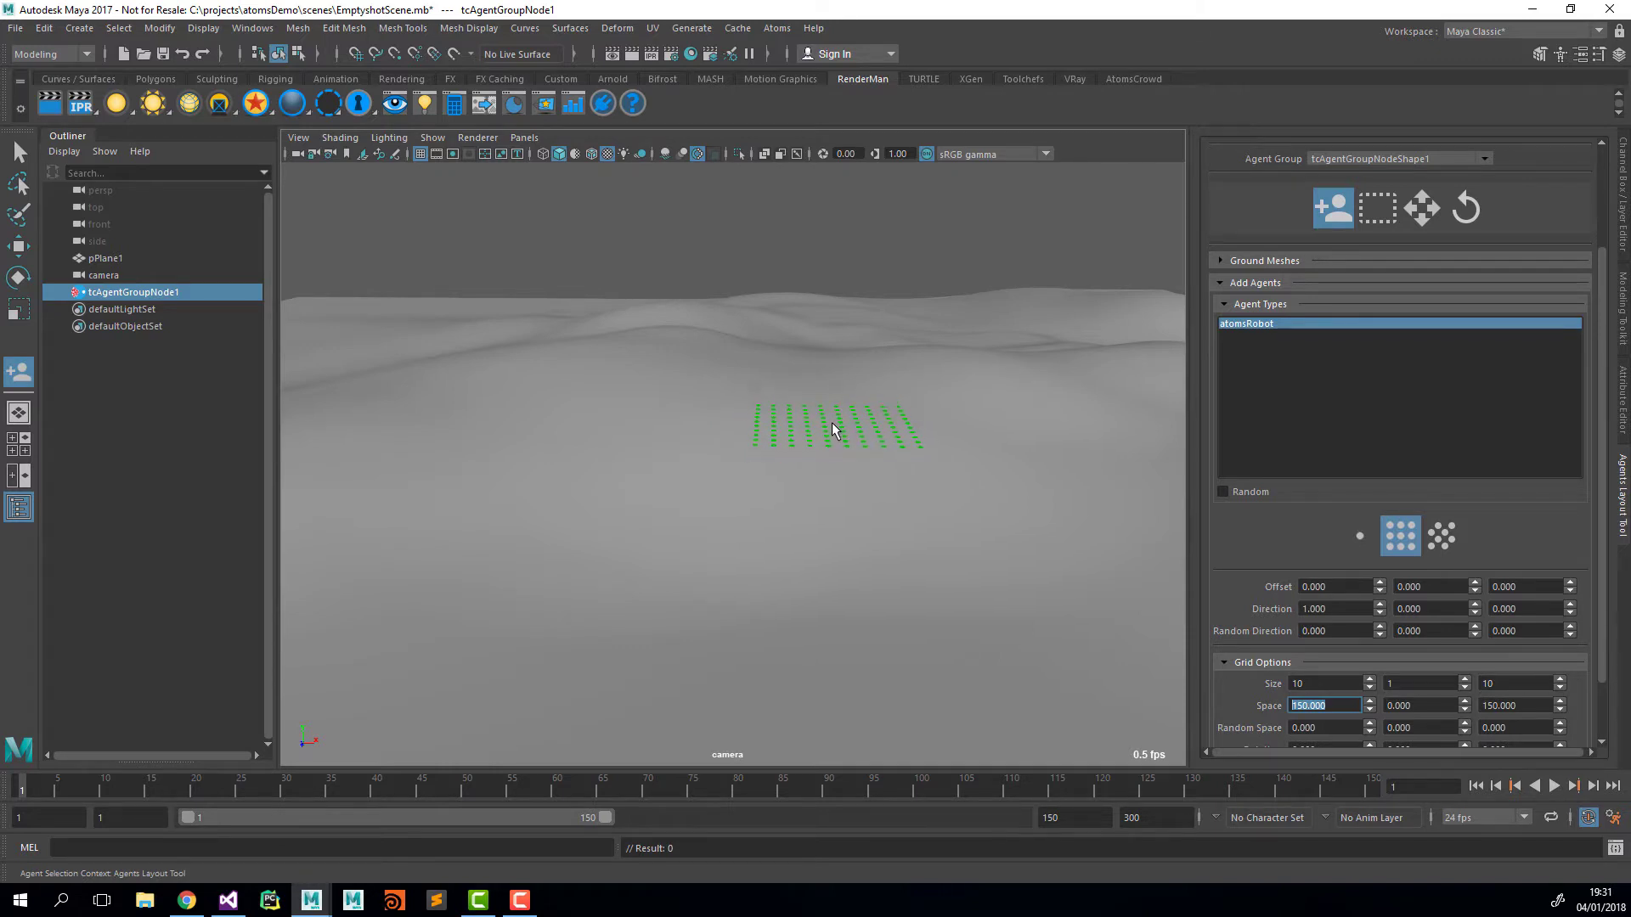
{"action": "left_click", "coordinate": [832, 431]}
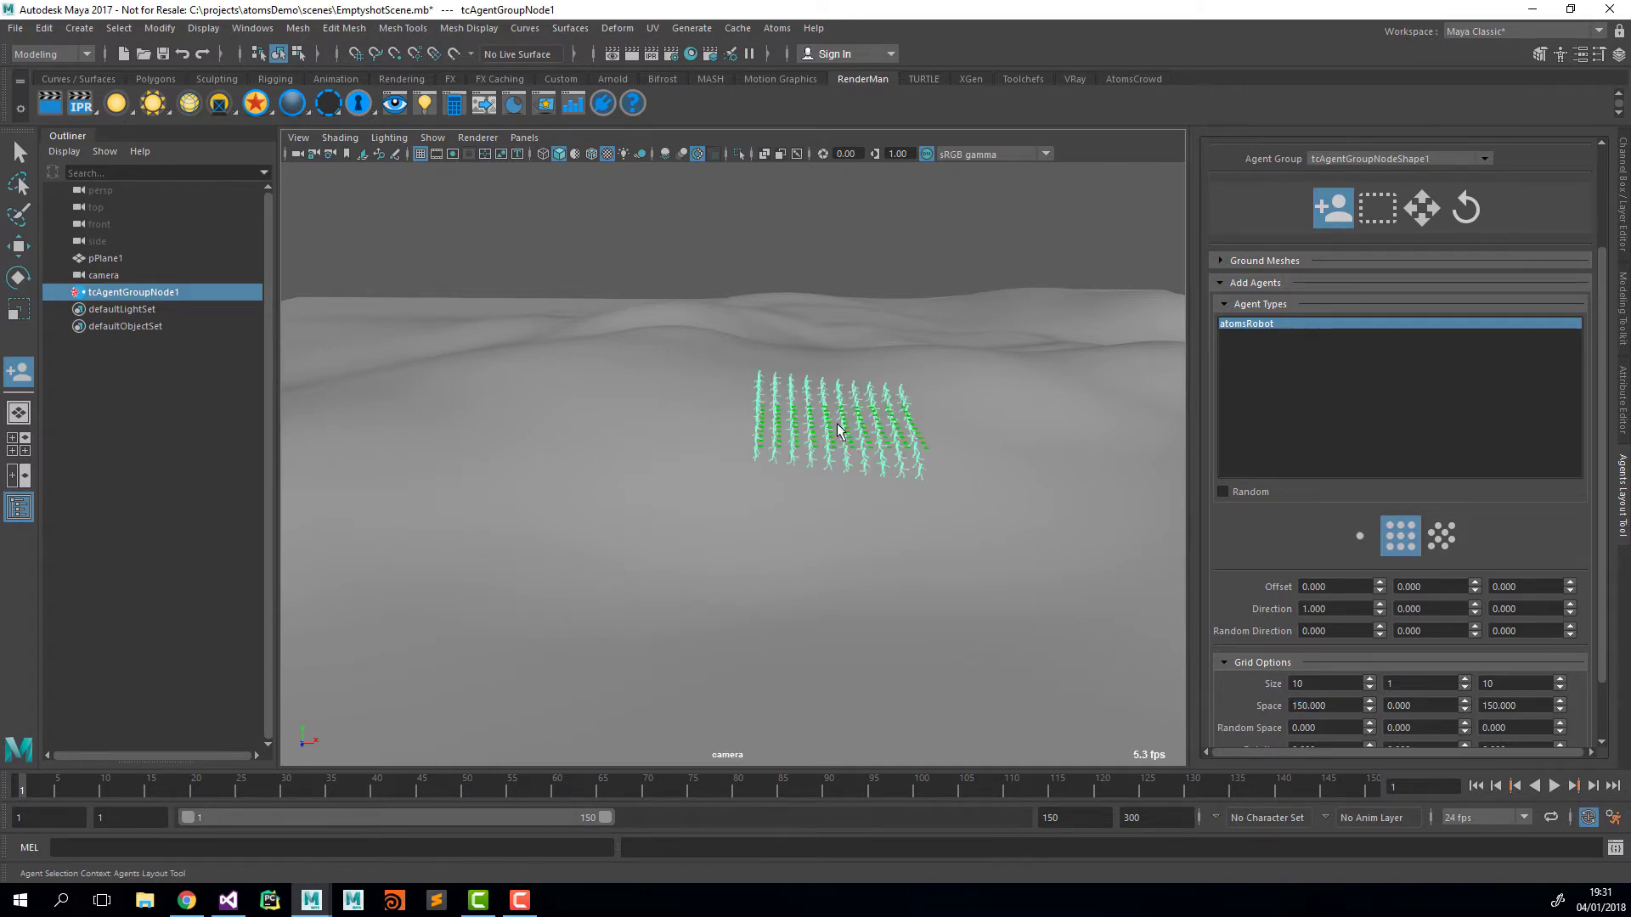
{"action": "key", "text": "ctrl+z"}
Step: Set the agents' X direction to -1 and place the grid on the terrain
{"action": "left_click", "coordinate": [1318, 606]}
{"action": "type", "text": "-"}
{"action": "key", "text": "Return"}
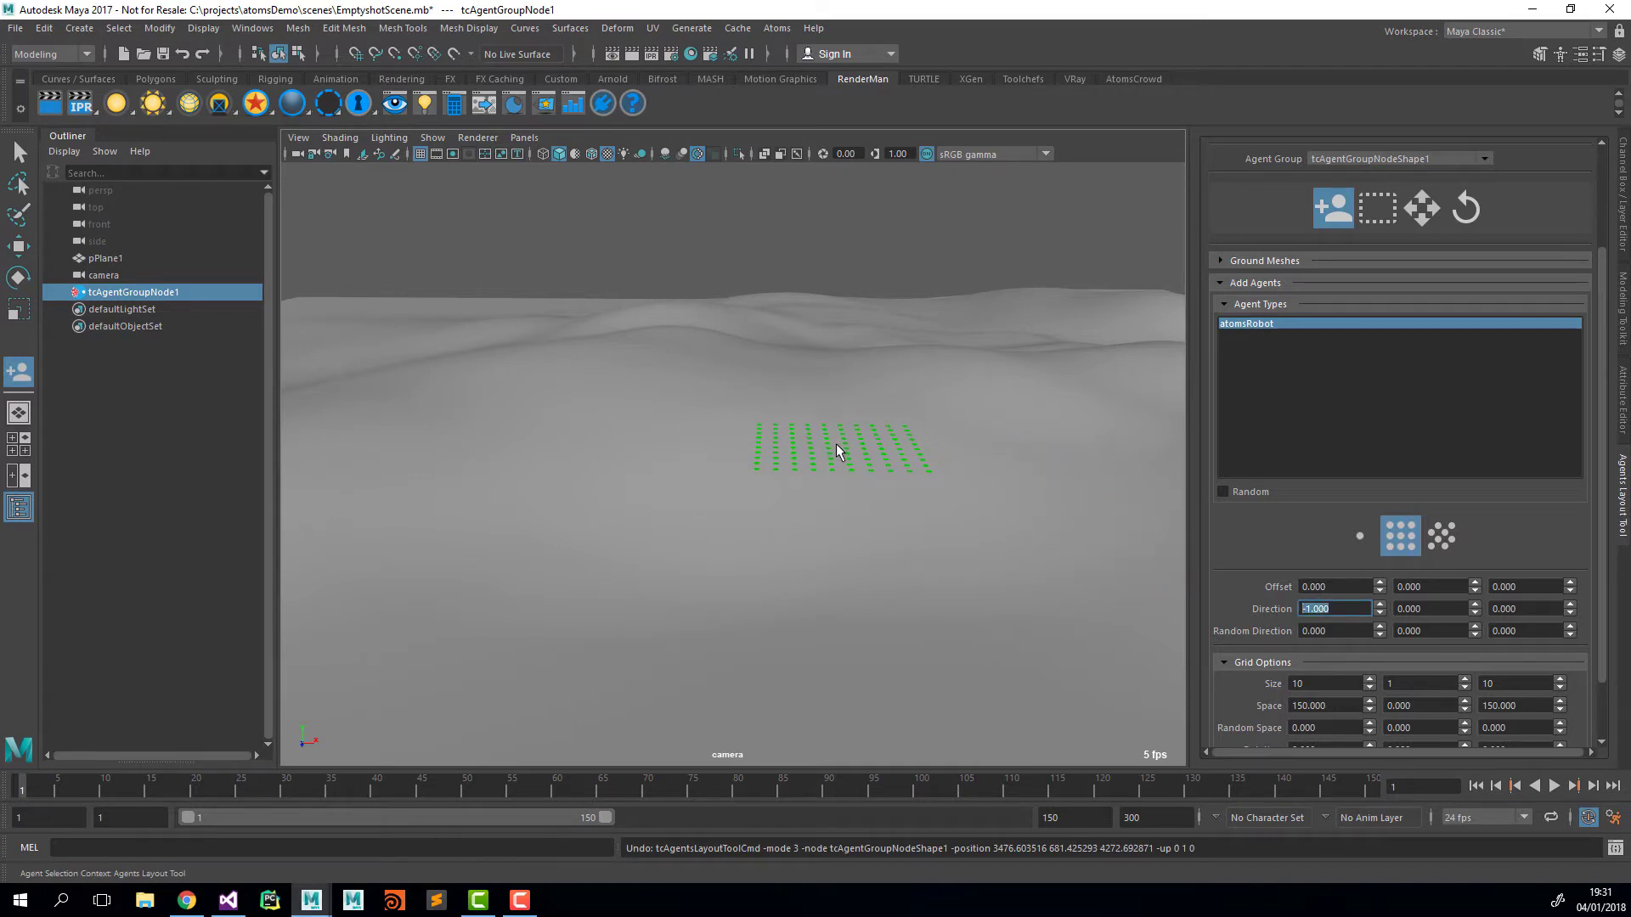
{"action": "left_click", "coordinate": [831, 448]}
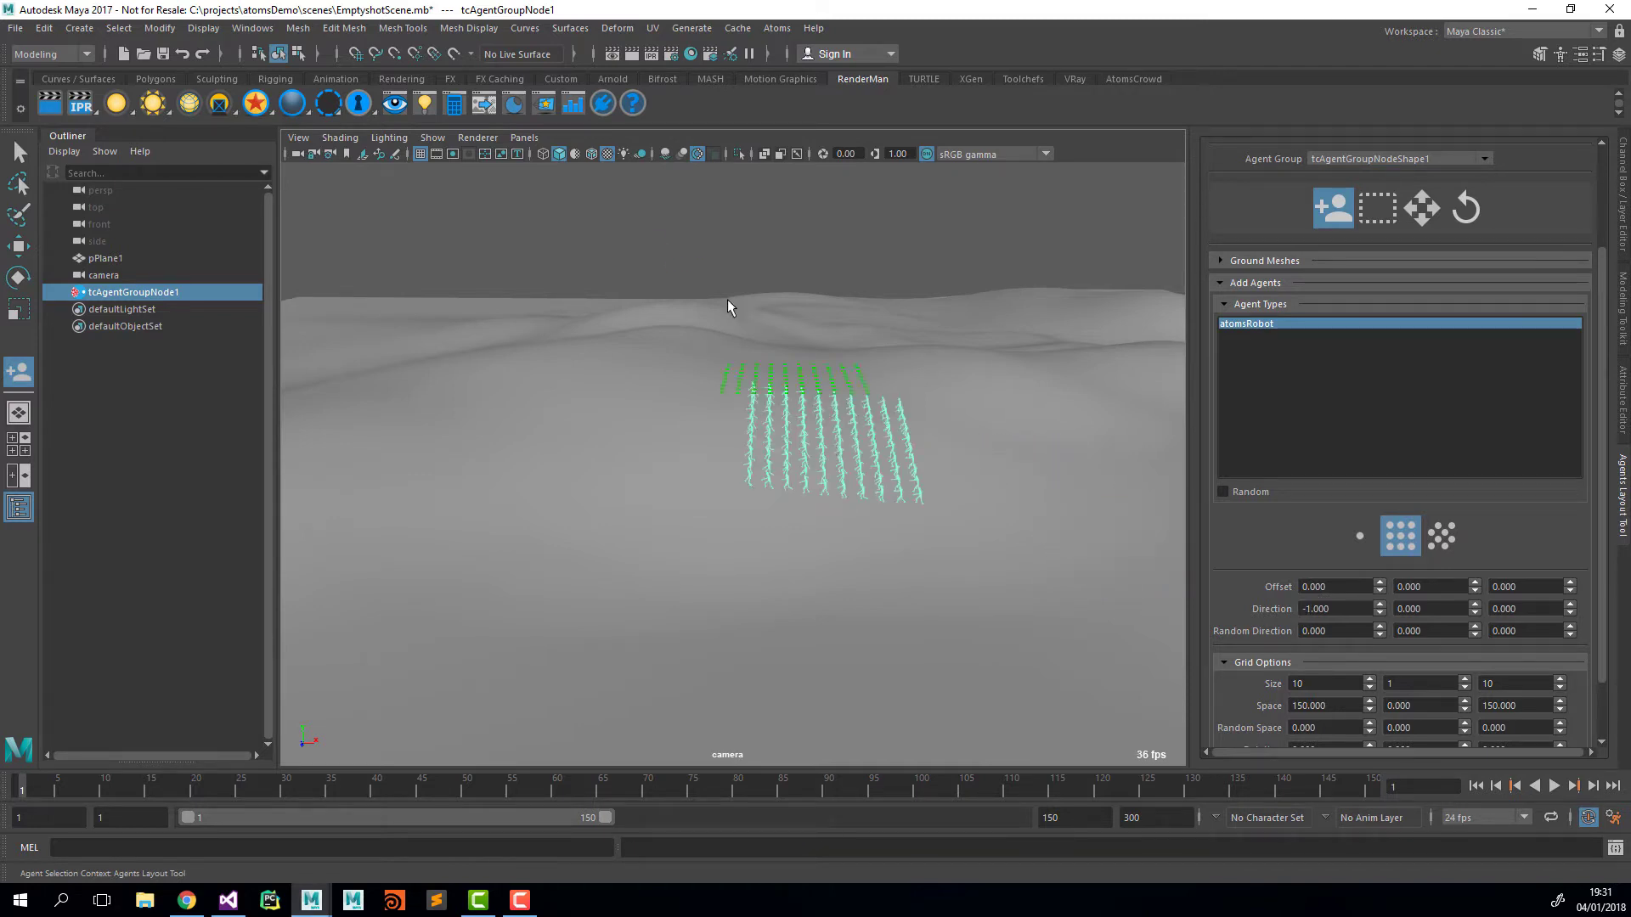
Step: Switch to the persp camera and place a second 10 x 10 robot grid beside the first
{"action": "left_click", "coordinate": [524, 137]}
{"action": "mouse_move", "coordinate": [594, 154]}
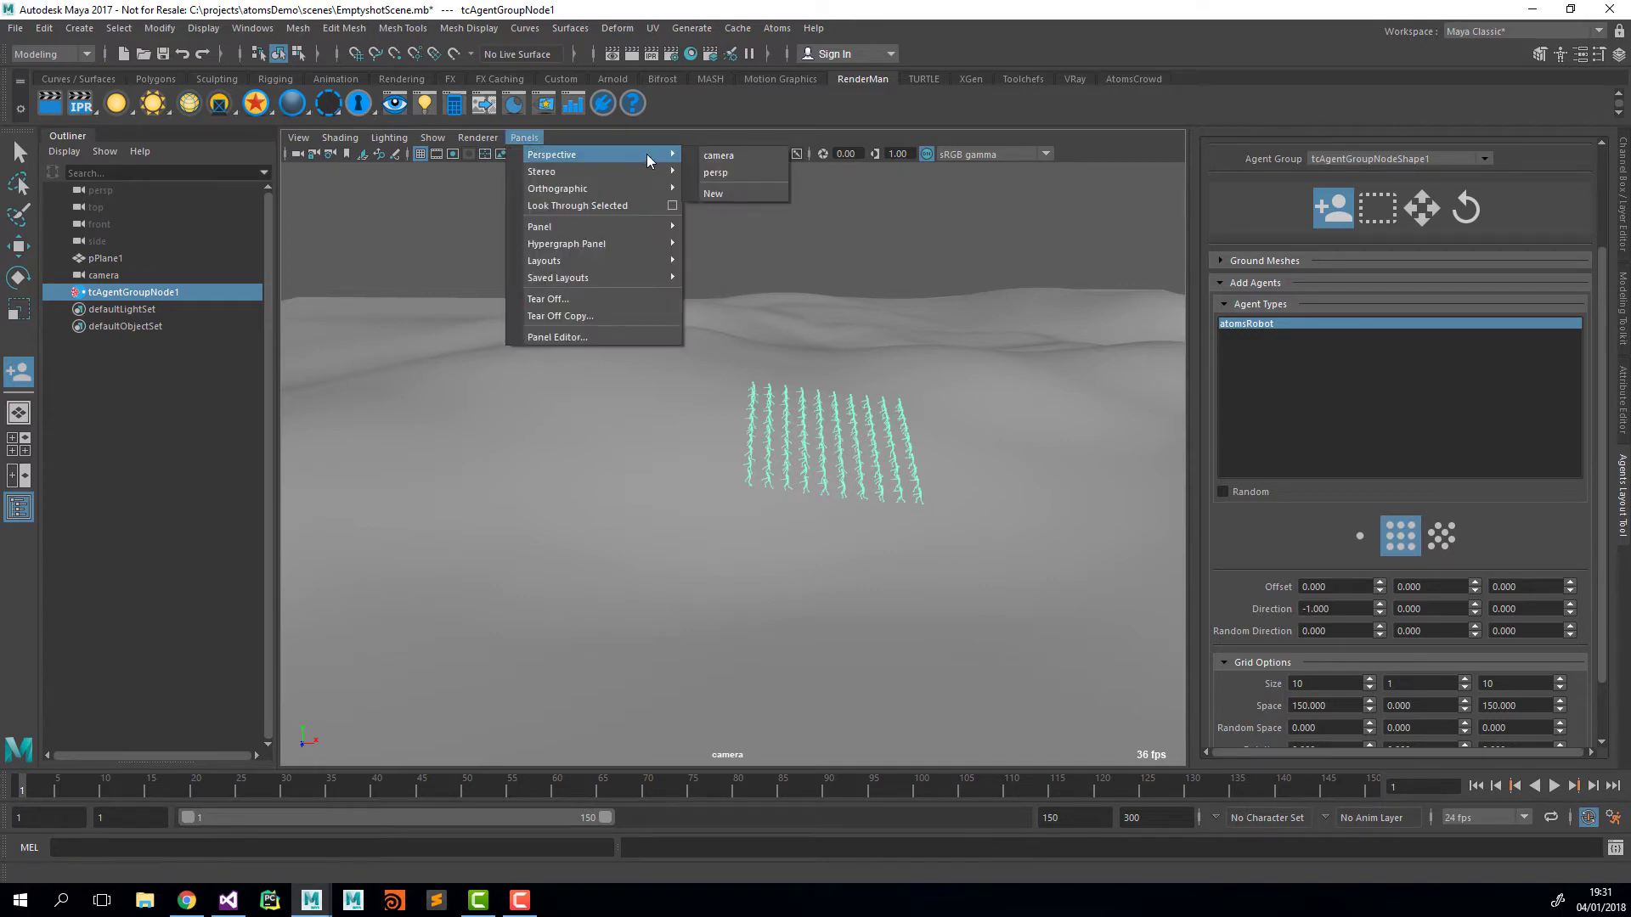
{"action": "left_click", "coordinate": [730, 173]}
{"action": "left_click_drag", "start_coordinate": [771, 365], "coordinate": [892, 389], "text": "alt"}
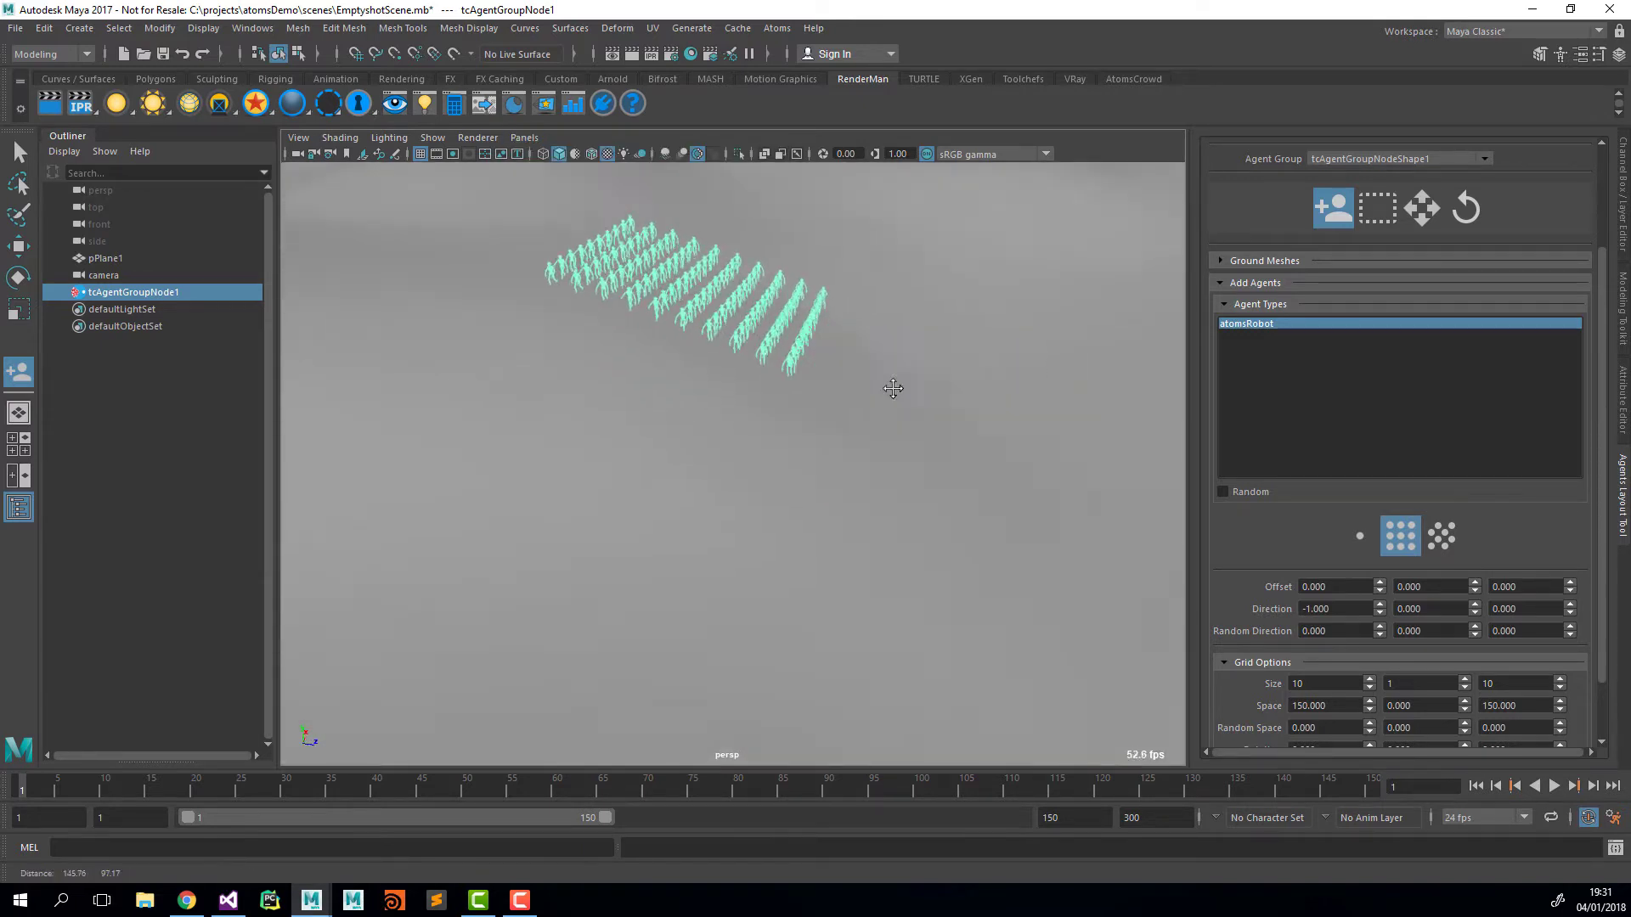
{"action": "middle_click_drag", "start_coordinate": [893, 389], "coordinate": [831, 431], "text": "alt"}
{"action": "left_click", "coordinate": [771, 396]}
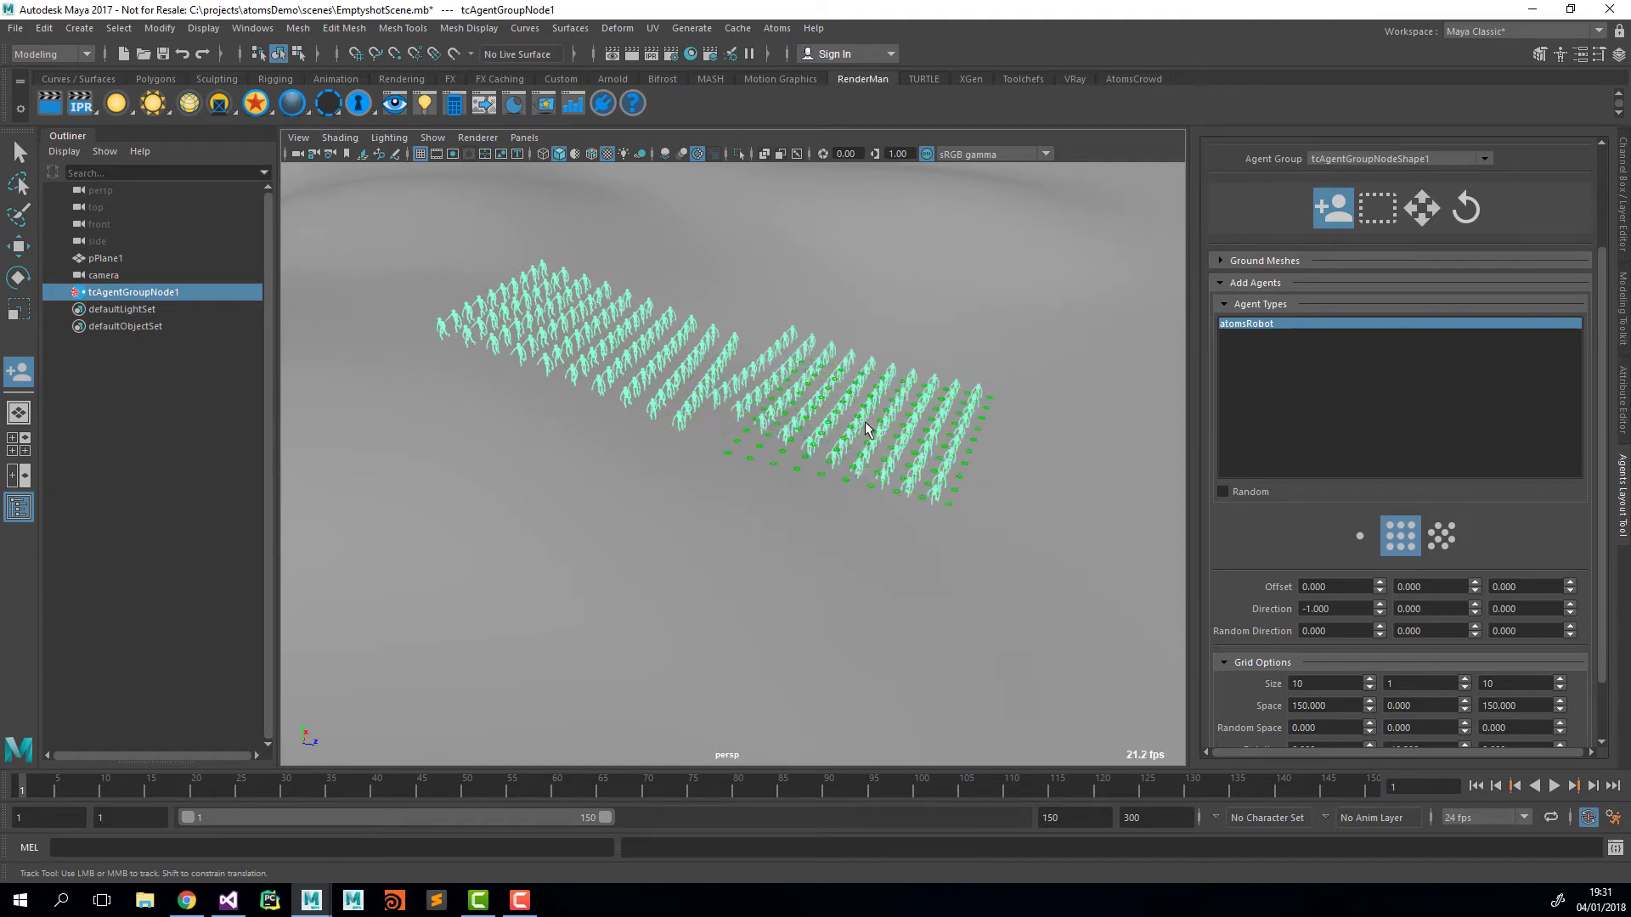
{"action": "key", "text": "ctrl+z"}
{"action": "left_click_drag", "start_coordinate": [867, 436], "coordinate": [701, 459], "text": "alt"}
{"action": "left_click", "coordinate": [854, 412]}
{"action": "left_click", "coordinate": [777, 28]}
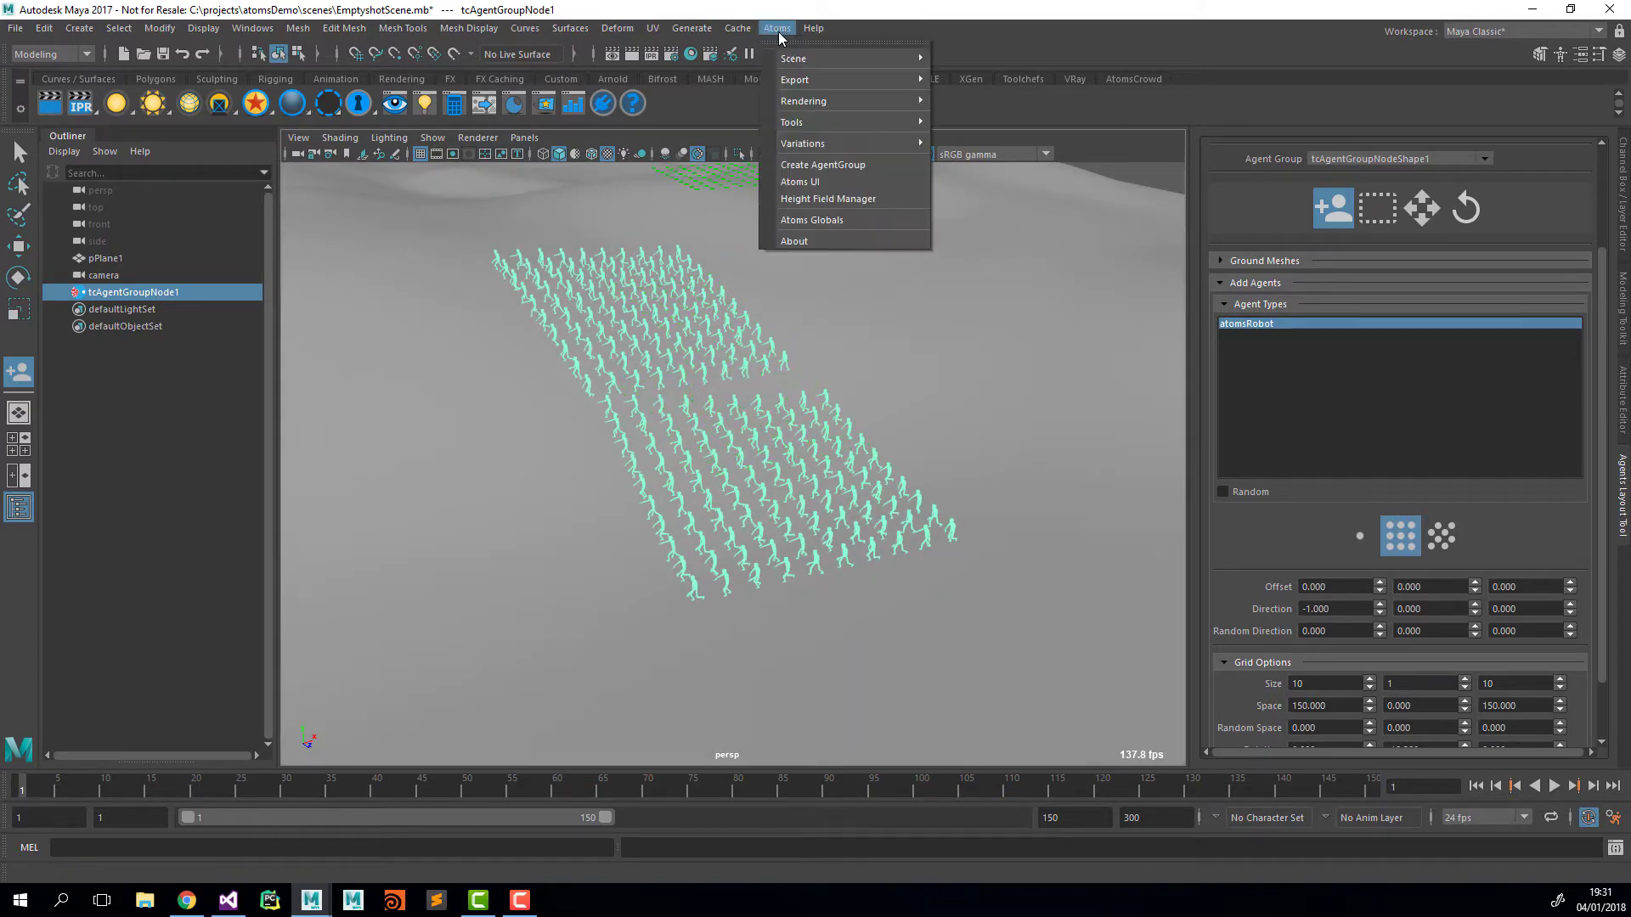
Step: Create a second agent group, tcAgentGroupNode2, and show its attributes
{"action": "left_click", "coordinate": [839, 164]}
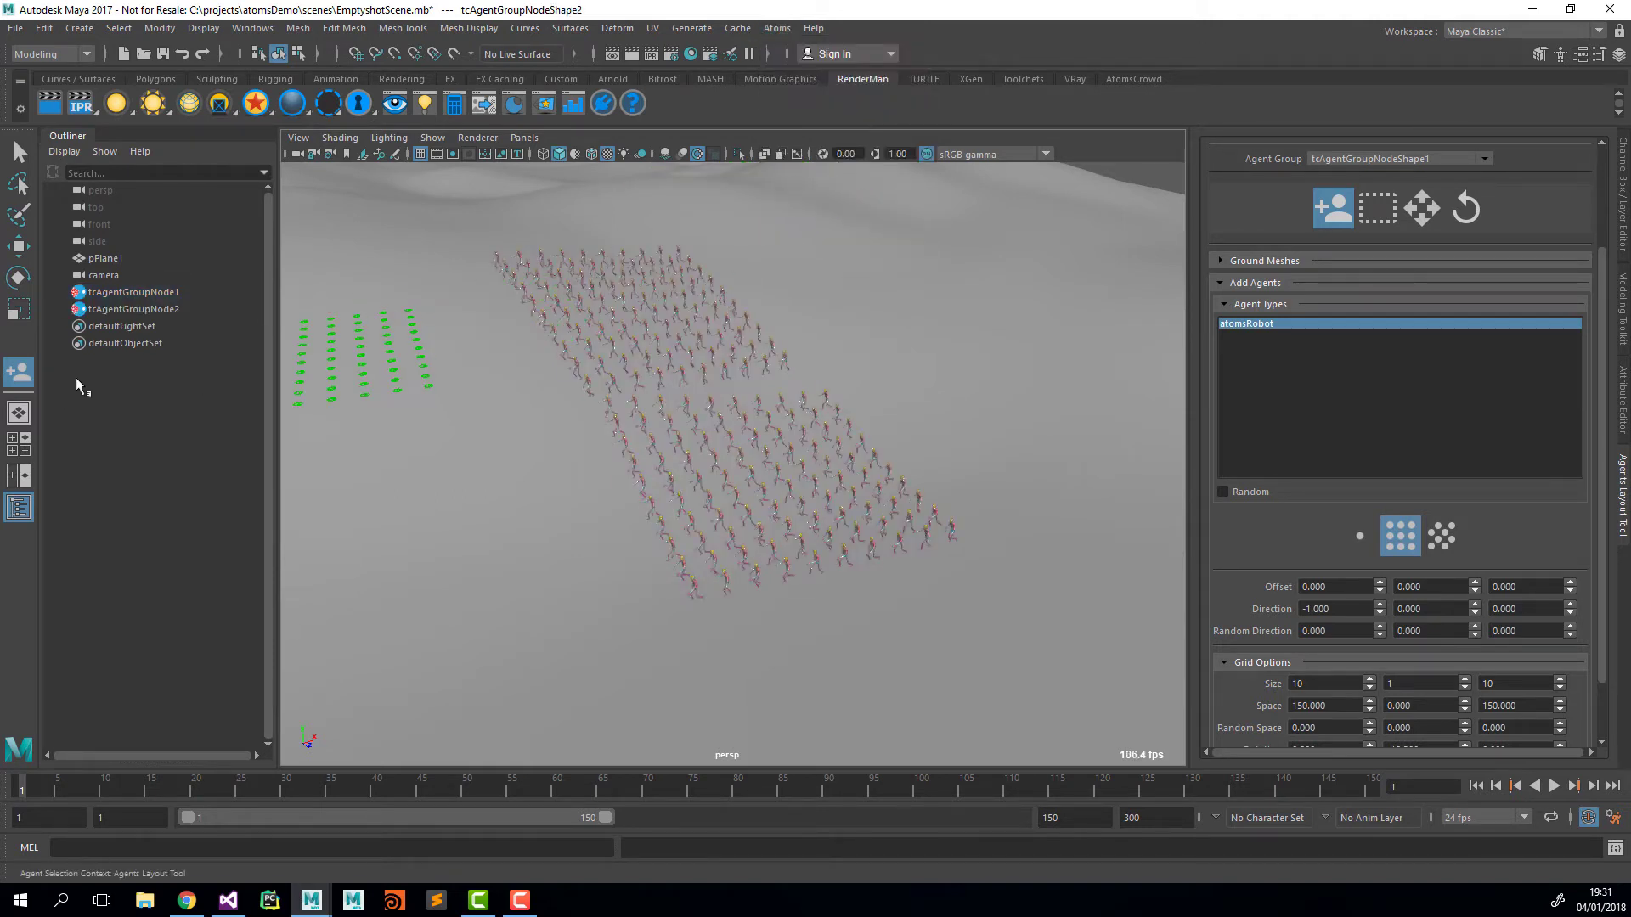
{"action": "left_click", "coordinate": [127, 310]}
{"action": "left_click", "coordinate": [20, 153]}
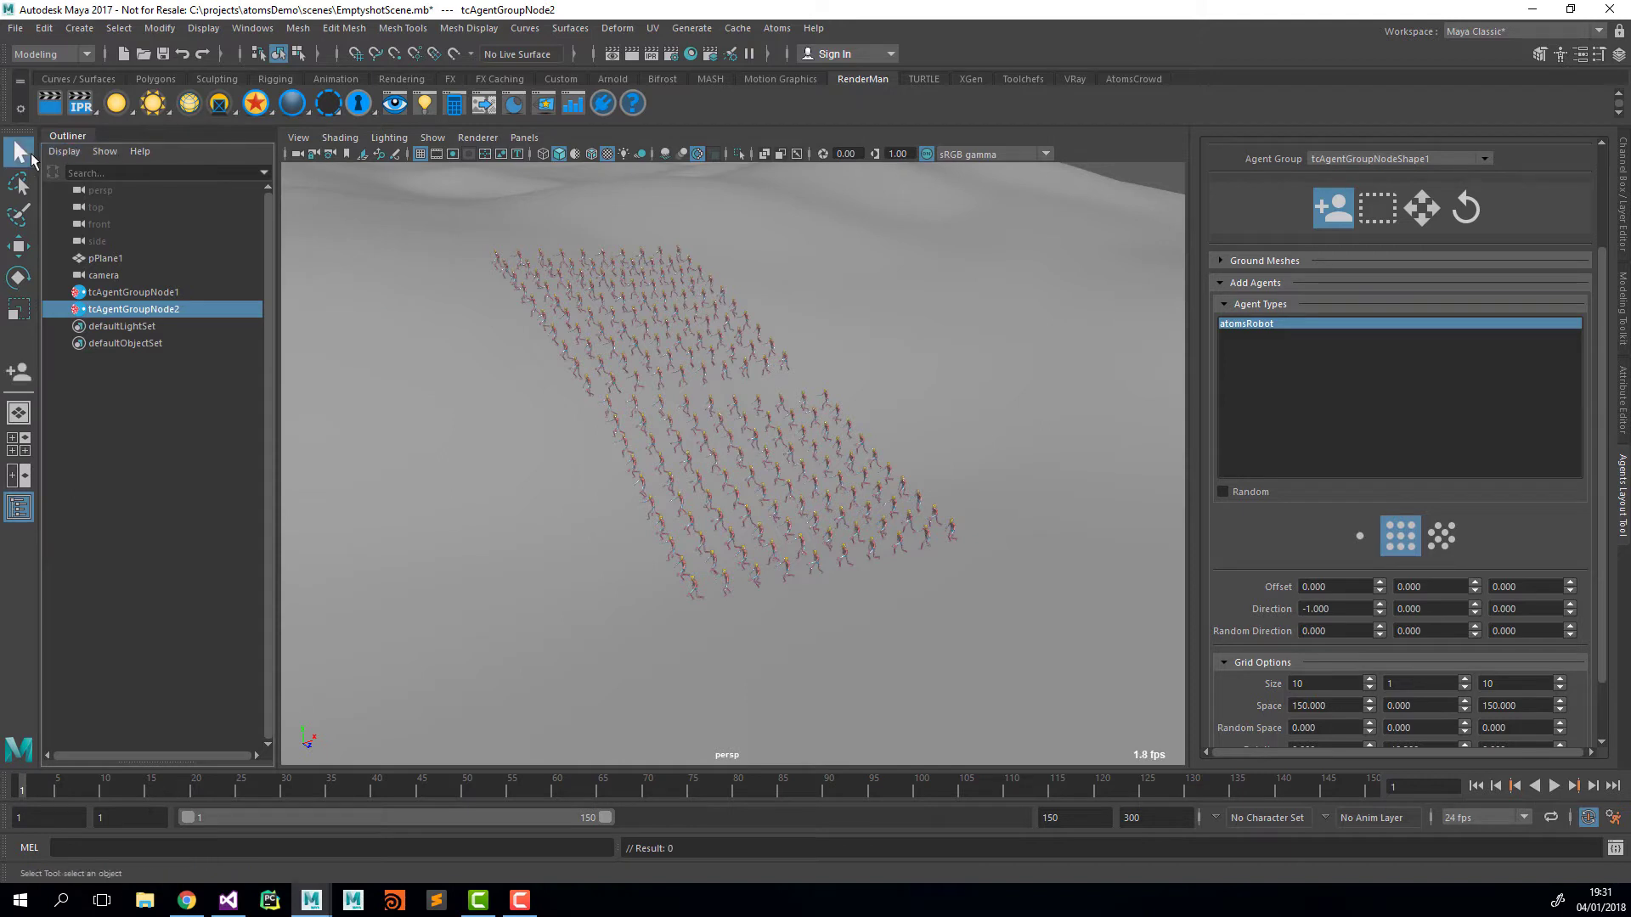
{"action": "left_click", "coordinate": [1621, 392]}
Step: Add gridLayout and stateMachine modules, with the stateMachine using height field hf
{"action": "left_click", "coordinate": [1196, 528]}
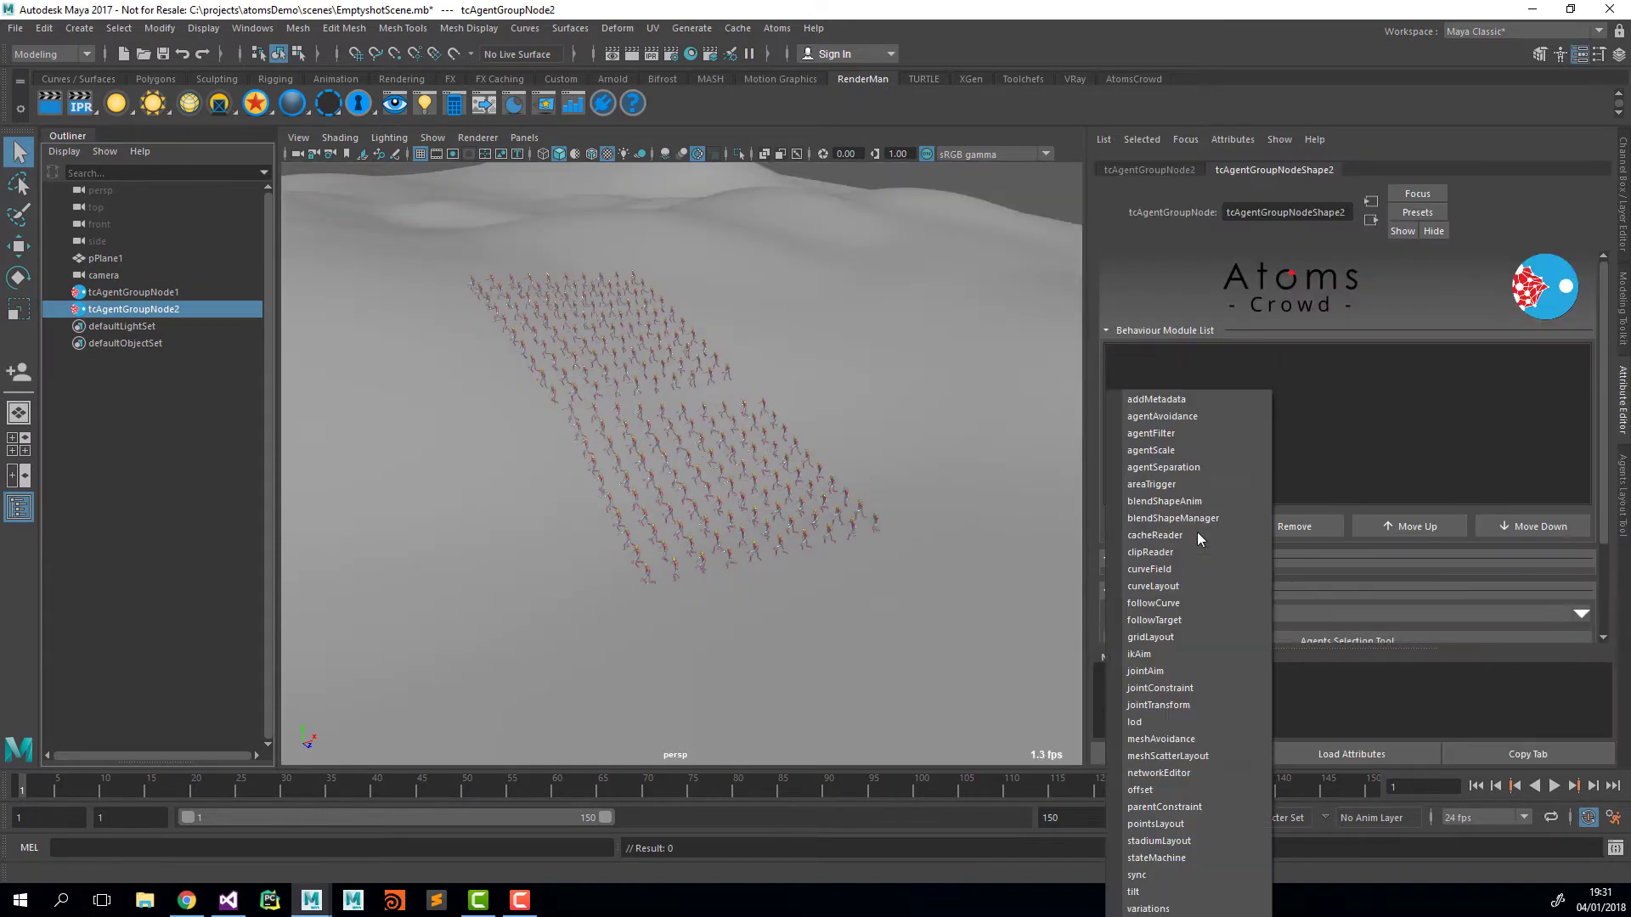
{"action": "left_click", "coordinate": [1175, 633]}
{"action": "left_click", "coordinate": [1185, 525]}
{"action": "left_click", "coordinate": [1206, 856]}
{"action": "left_click", "coordinate": [1172, 370]}
{"action": "scroll", "coordinate": [1266, 457], "scroll_direction": "down", "scroll_amount": 2}
{"action": "left_click", "coordinate": [1554, 555]}
{"action": "left_click", "coordinate": [1371, 570]}
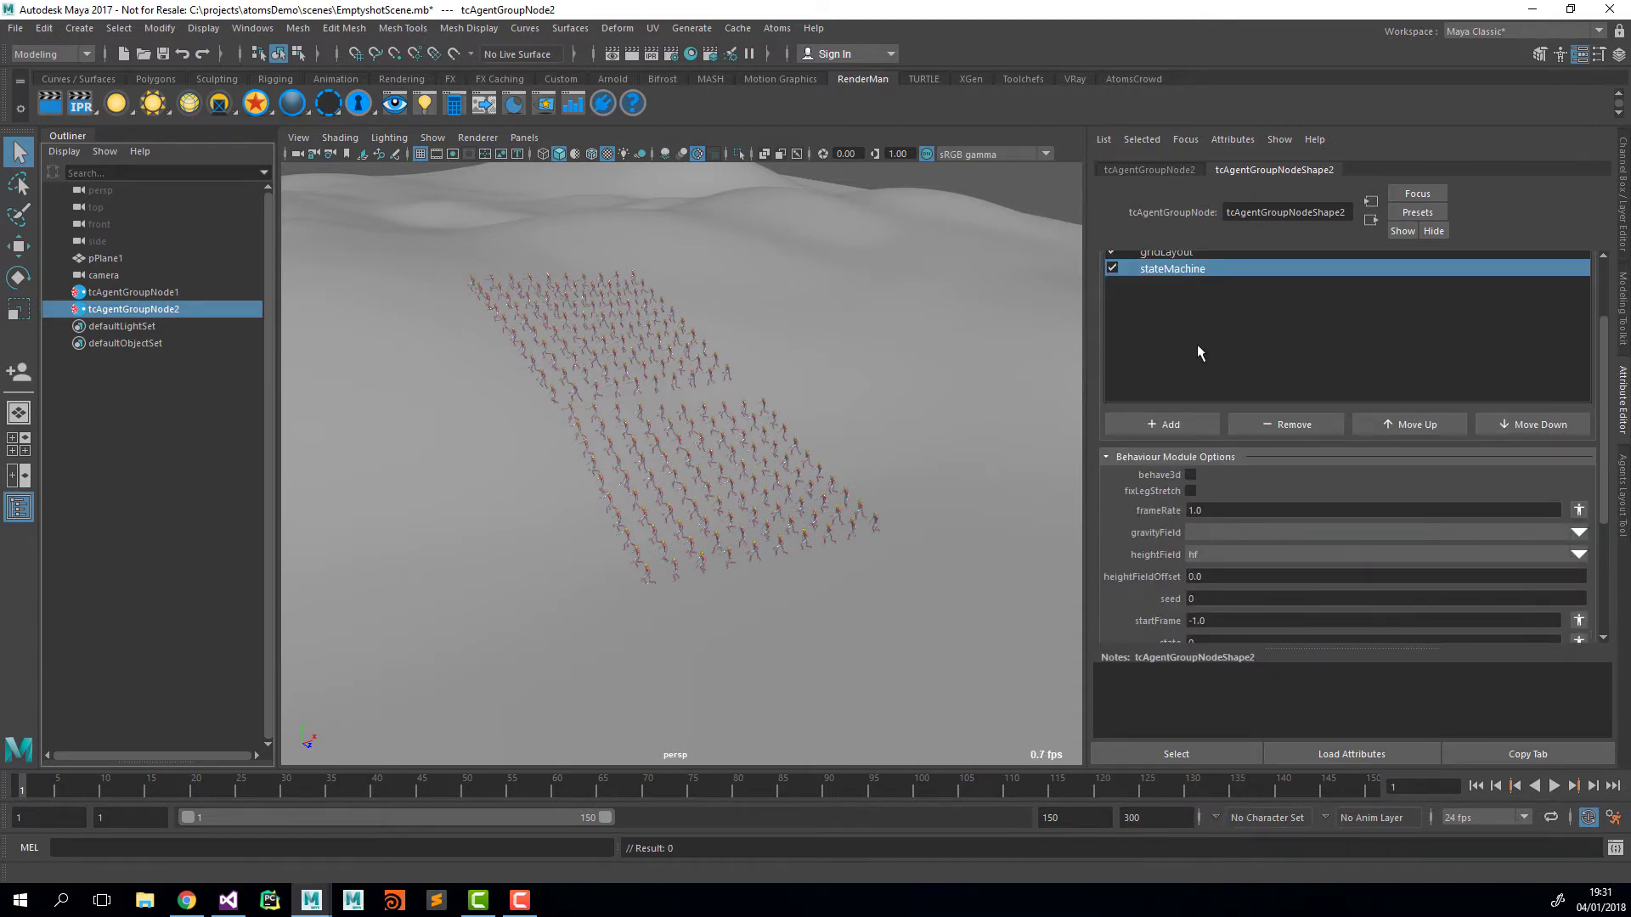
{"action": "scroll", "coordinate": [1174, 295], "scroll_direction": "up", "scroll_amount": 2}
Step: Set the gridLayout size to 8, 1, 8 and the display type to skin
{"action": "left_click", "coordinate": [1176, 303]}
{"action": "scroll", "coordinate": [1189, 425], "scroll_direction": "down", "scroll_amount": 2}
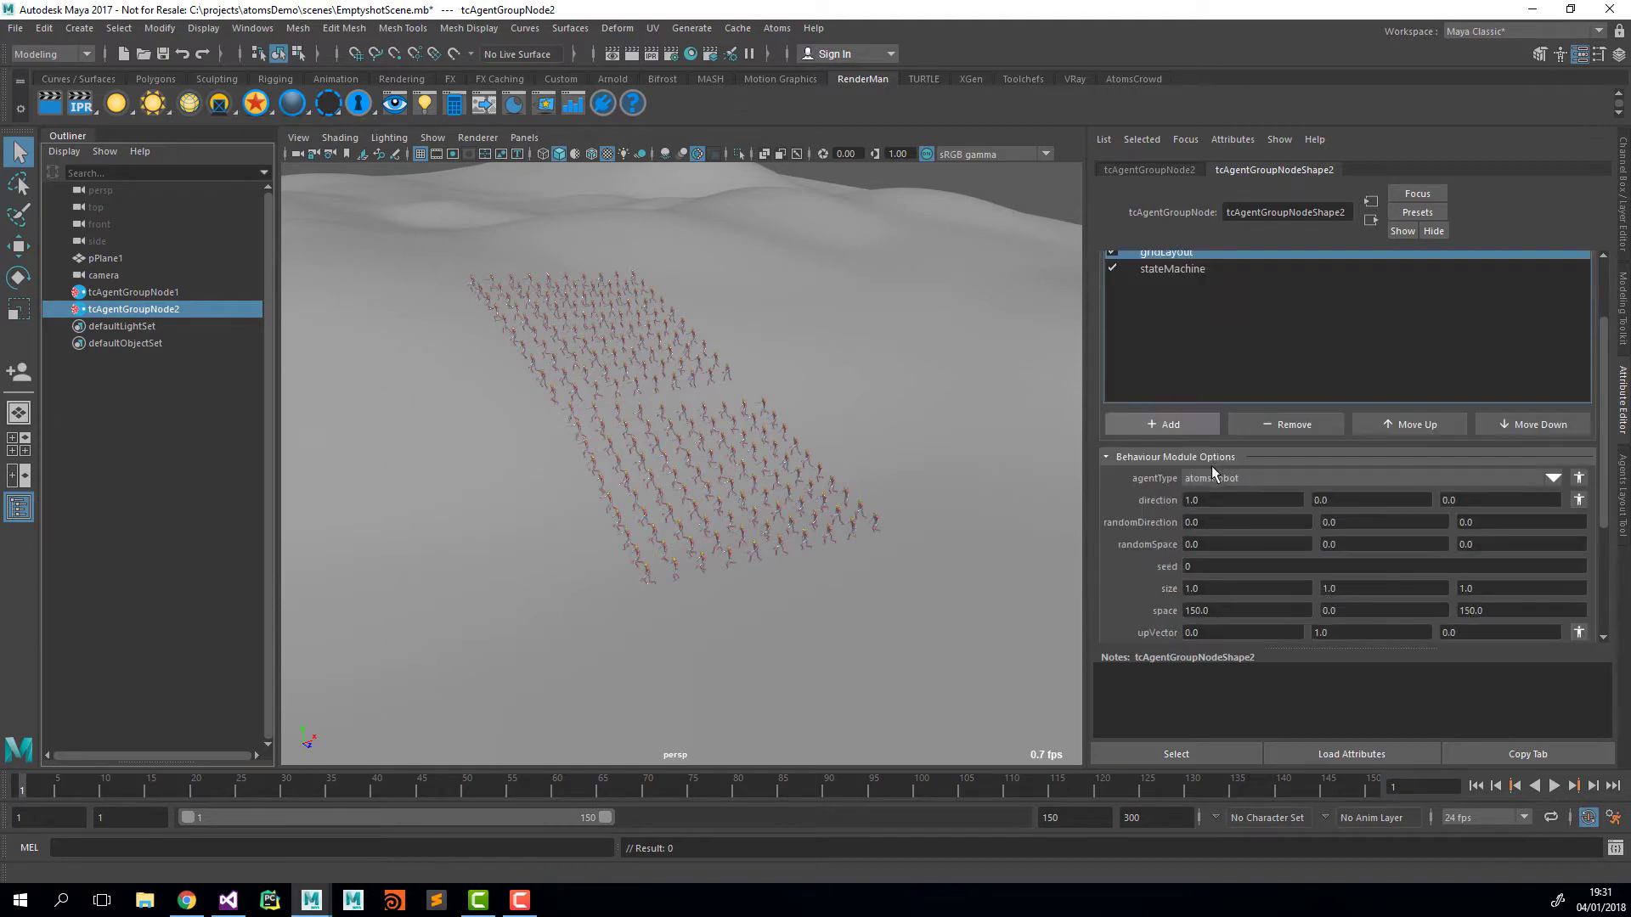
{"action": "left_click", "coordinate": [1215, 587]}
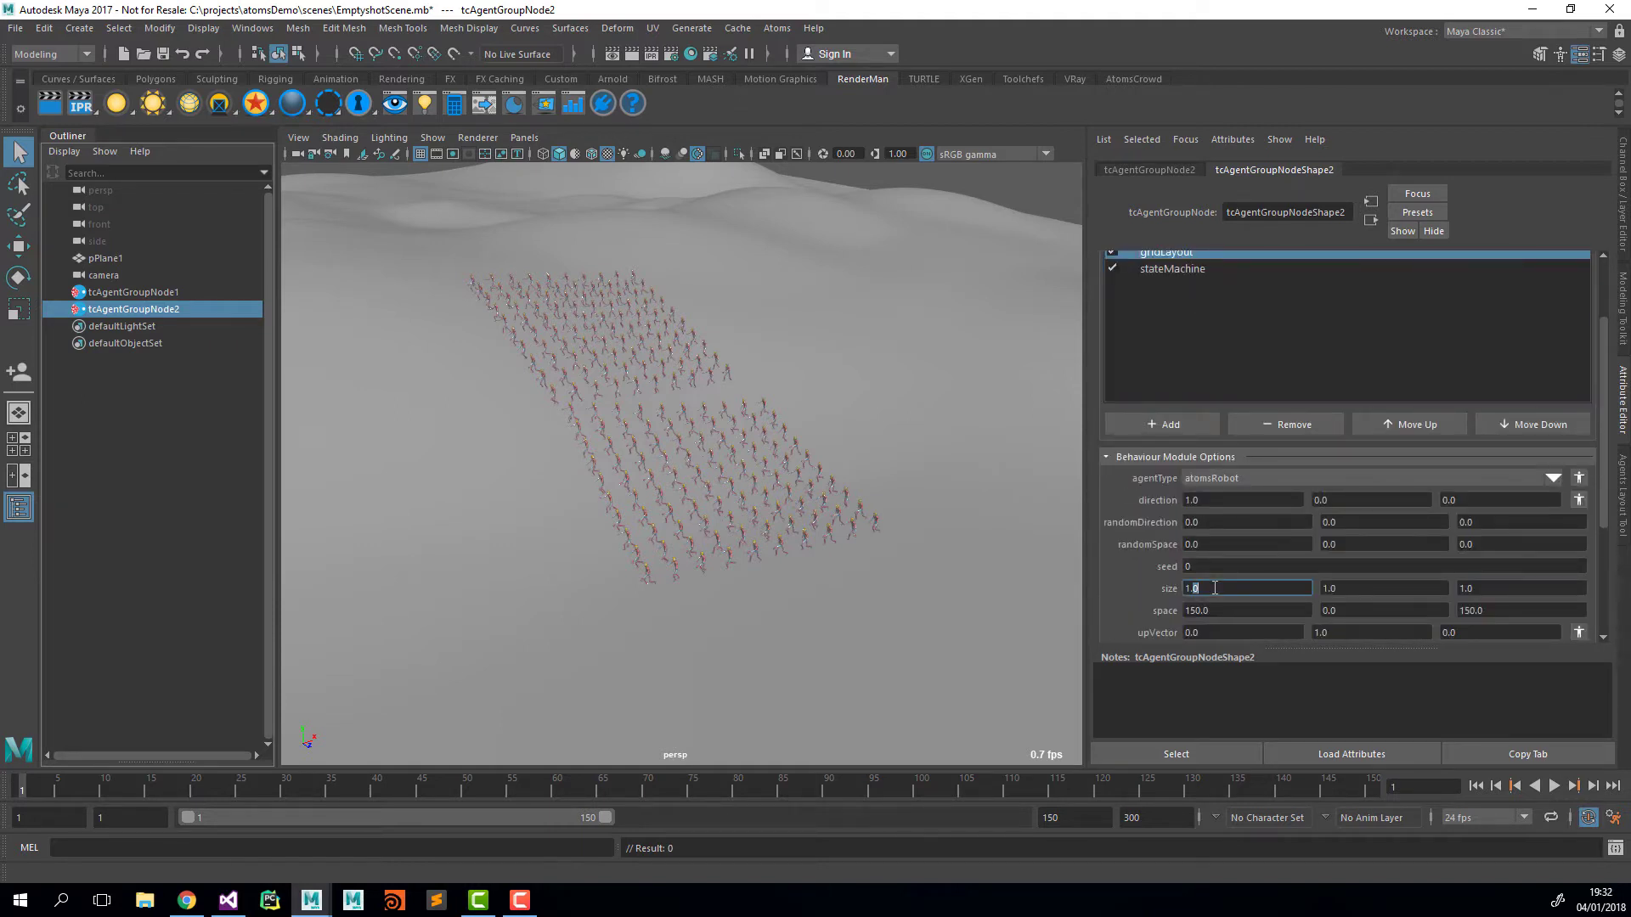
{"action": "type", "text": "8"}
{"action": "key", "text": "Tab"}
{"action": "key", "text": "Tab"}
{"action": "type", "text": "8"}
{"action": "key", "text": "Tab"}
{"action": "scroll", "coordinate": [1223, 544], "scroll_direction": "down", "scroll_amount": 3}
{"action": "left_click", "coordinate": [1224, 533]}
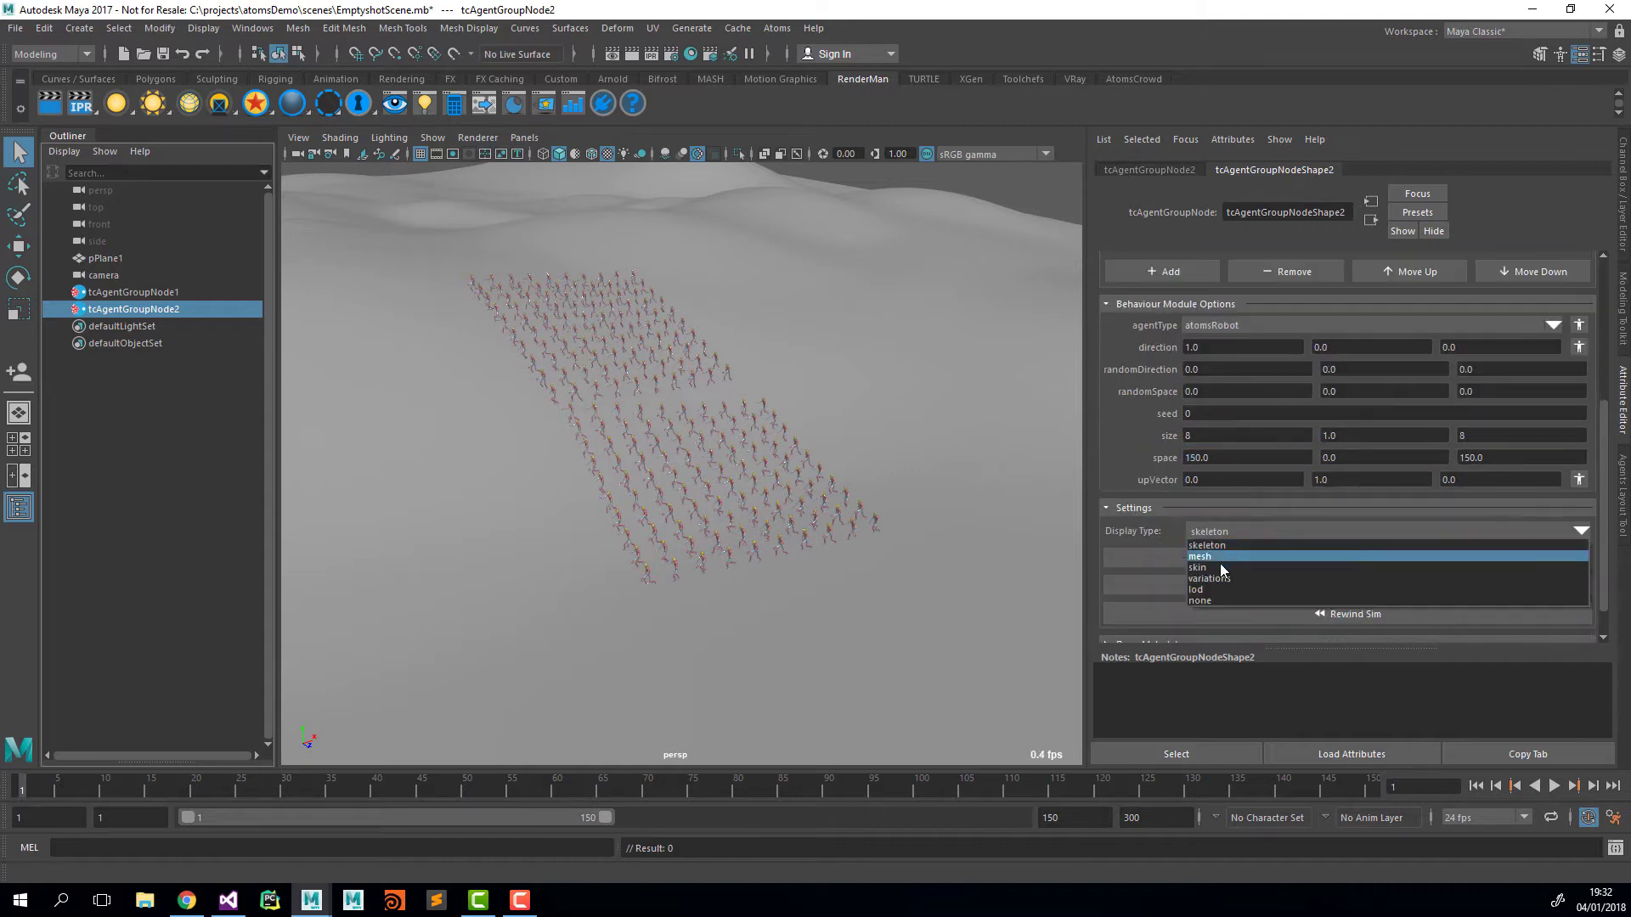
{"action": "left_click", "coordinate": [1221, 569]}
Step: Move the cyan agent group forward along Z
{"action": "left_click_drag", "start_coordinate": [833, 451], "coordinate": [298, 739], "text": "alt"}
{"action": "key", "text": "w"}
{"action": "left_click_drag", "start_coordinate": [463, 459], "coordinate": [806, 446]}
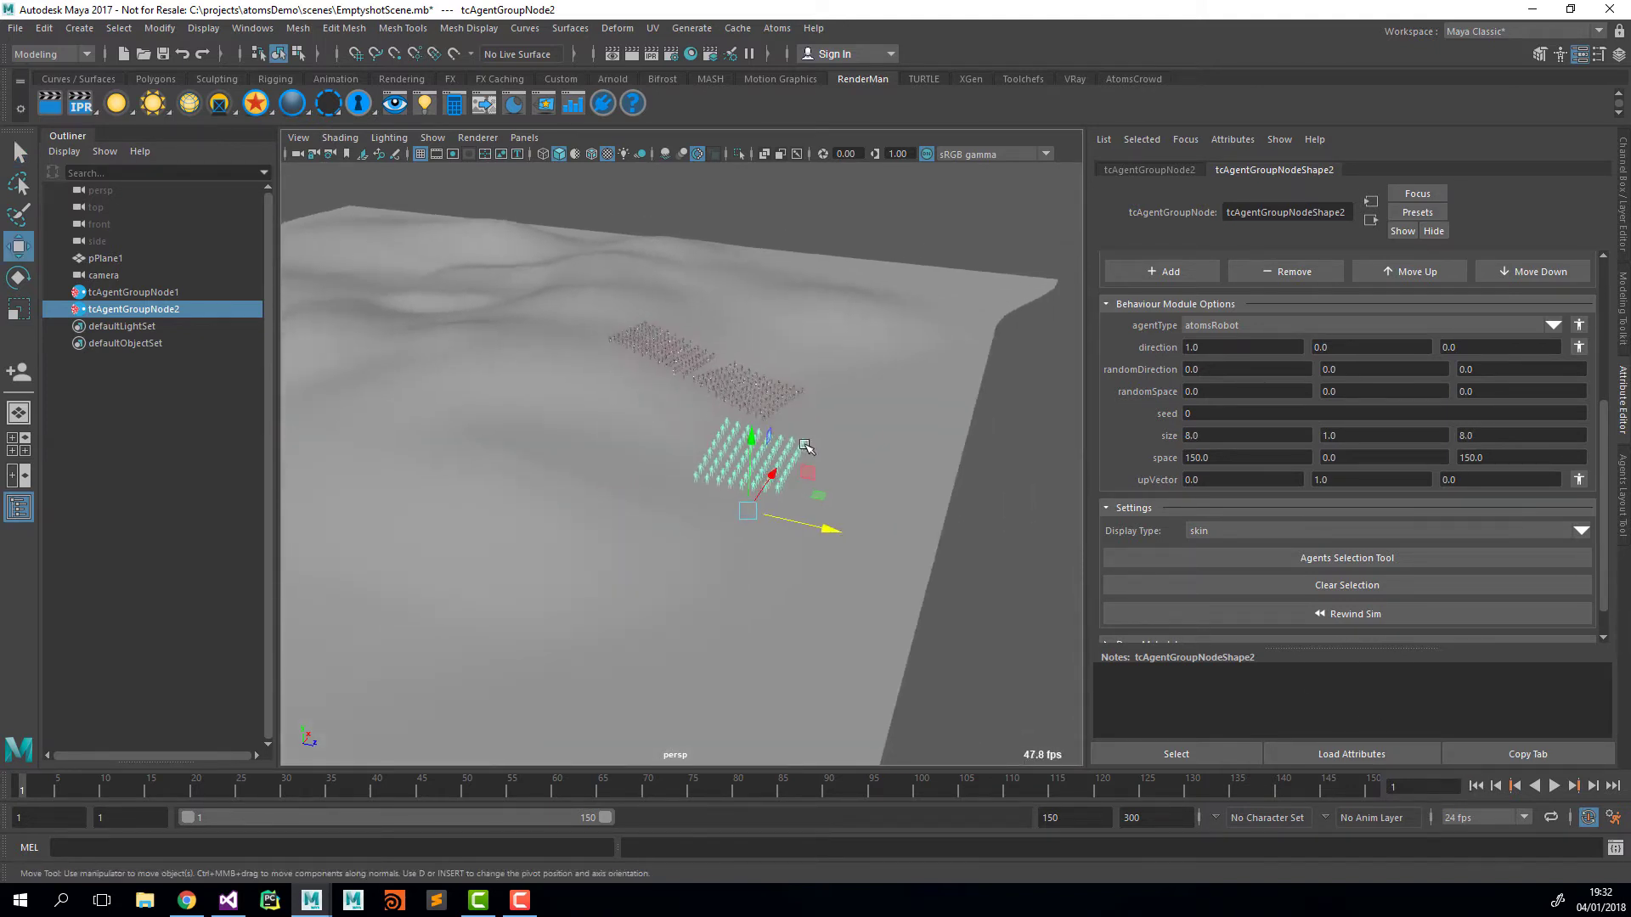
Step: Slide the cyan crowd along X and rewind the simulation to the first frame
{"action": "right_click_drag", "start_coordinate": [806, 446], "coordinate": [896, 451], "text": "alt"}
{"action": "left_click_drag", "start_coordinate": [938, 437], "coordinate": [772, 440], "text": "alt"}
{"action": "left_click_drag", "start_coordinate": [510, 379], "coordinate": [705, 371]}
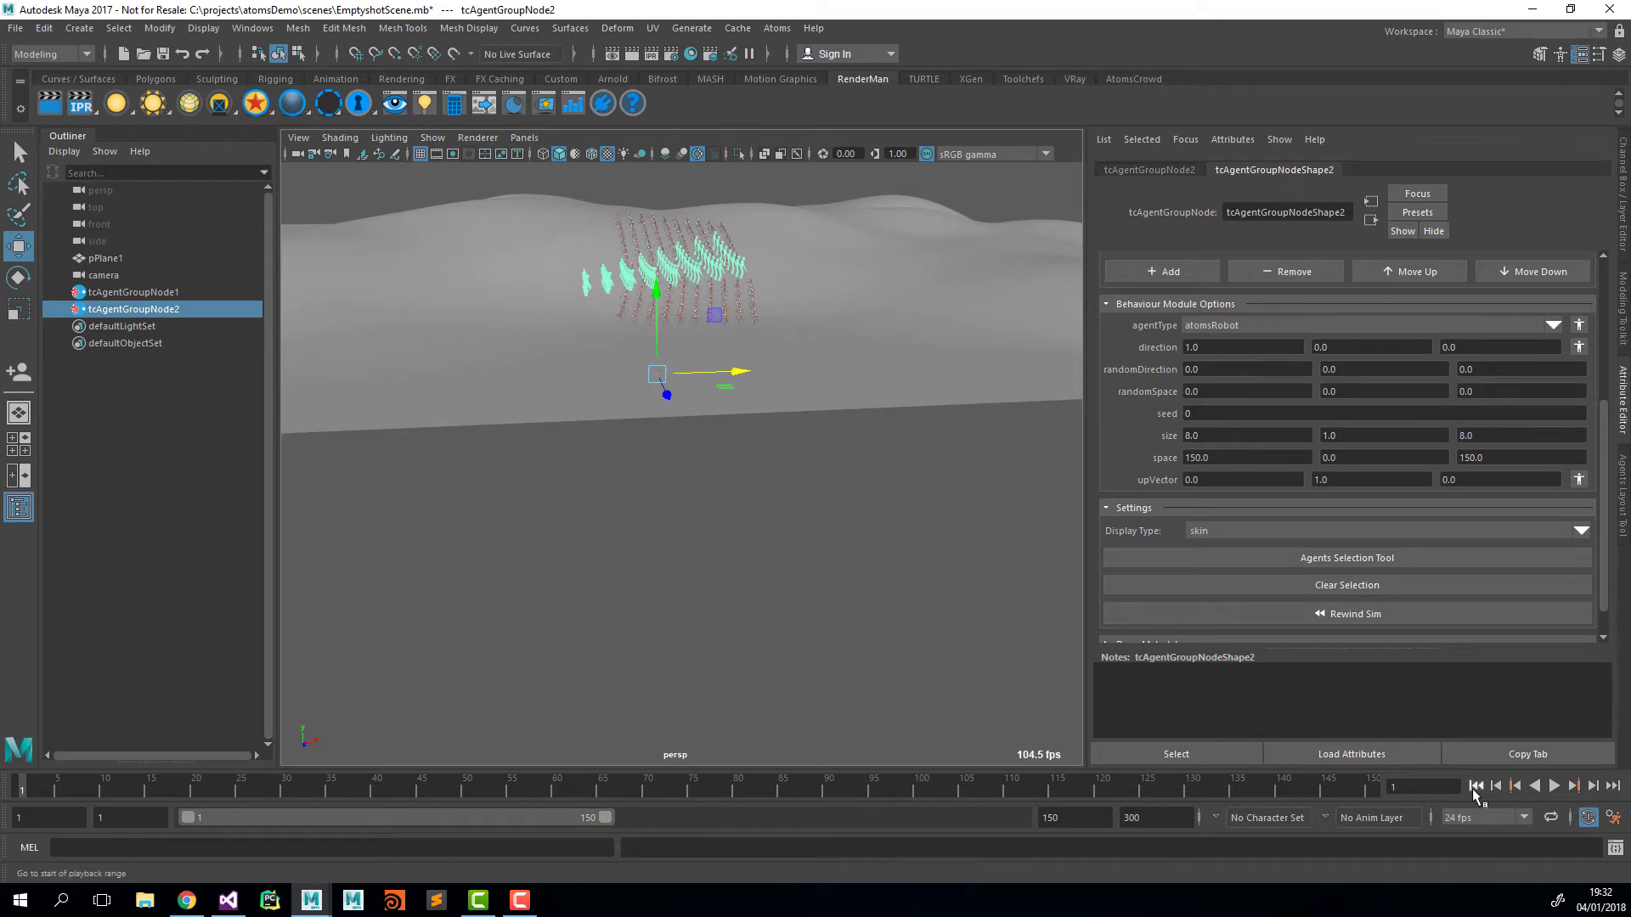
{"action": "left_click", "coordinate": [1475, 788]}
{"action": "left_click_drag", "start_coordinate": [934, 544], "coordinate": [815, 439], "text": "alt"}
{"action": "key", "text": "e"}
{"action": "key", "text": "w"}
Step: Reset the crowd to its starting poses and set the gridLayout X direction to -1.0
{"action": "left_click", "coordinate": [1138, 613]}
{"action": "right_click_drag", "start_coordinate": [775, 481], "coordinate": [894, 459], "text": "alt"}
{"action": "left_click", "coordinate": [1201, 347]}
{"action": "type", "text": "-"}
{"action": "key", "text": "Return"}
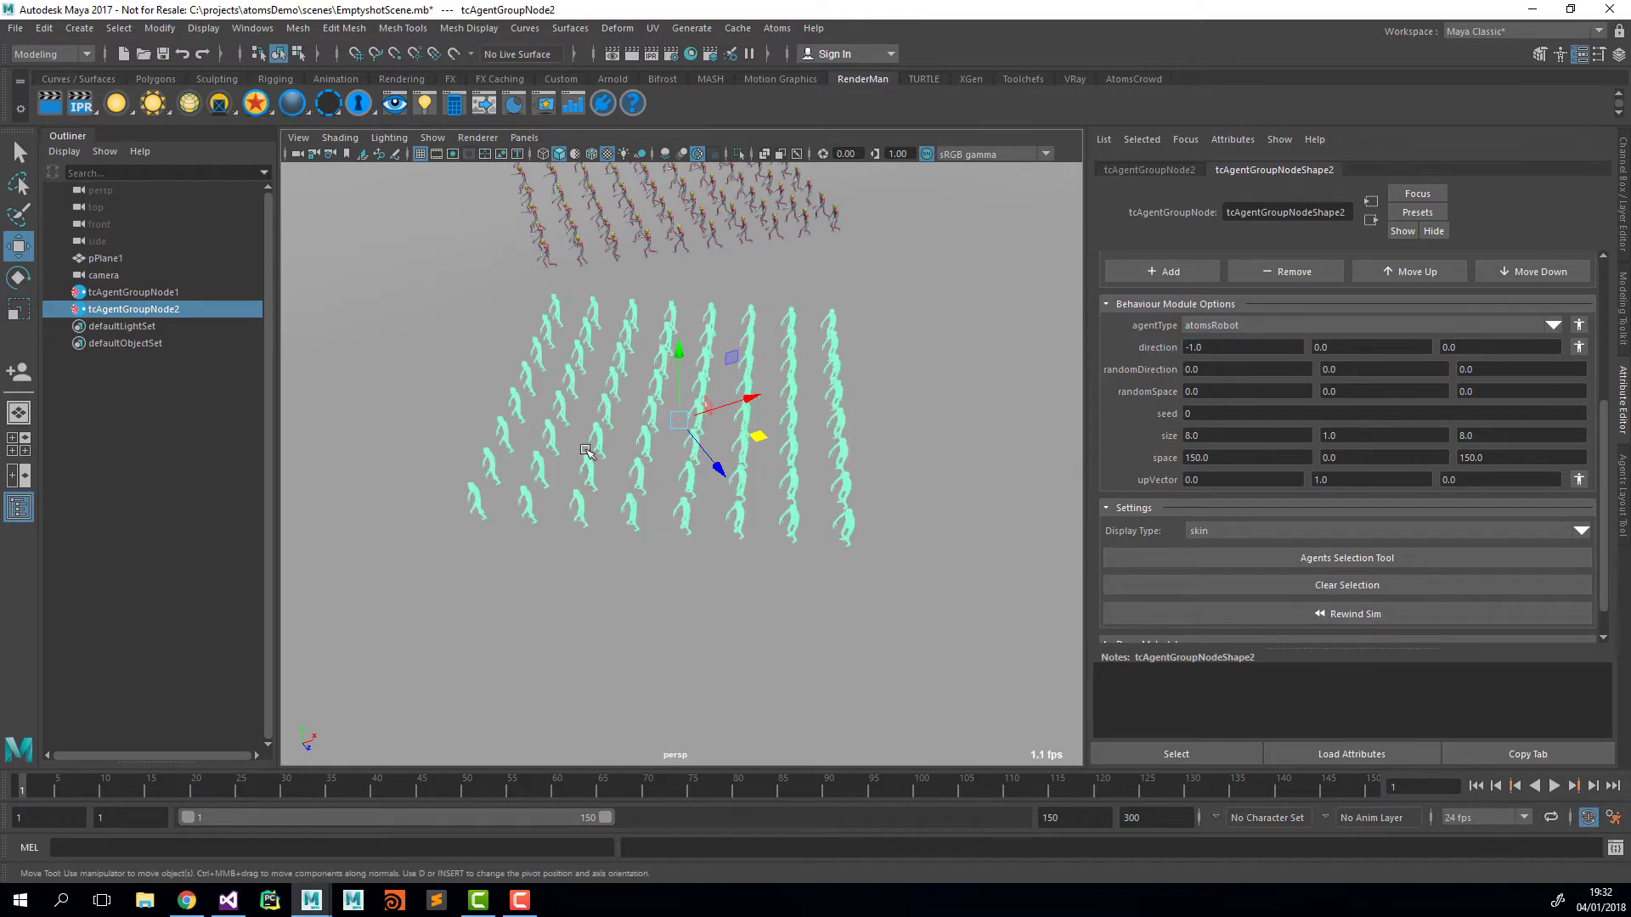
Step: Rotate the cyan agent group and move it further up the dune beside the robot blocks
{"action": "left_click_drag", "start_coordinate": [642, 376], "coordinate": [679, 412], "text": "alt"}
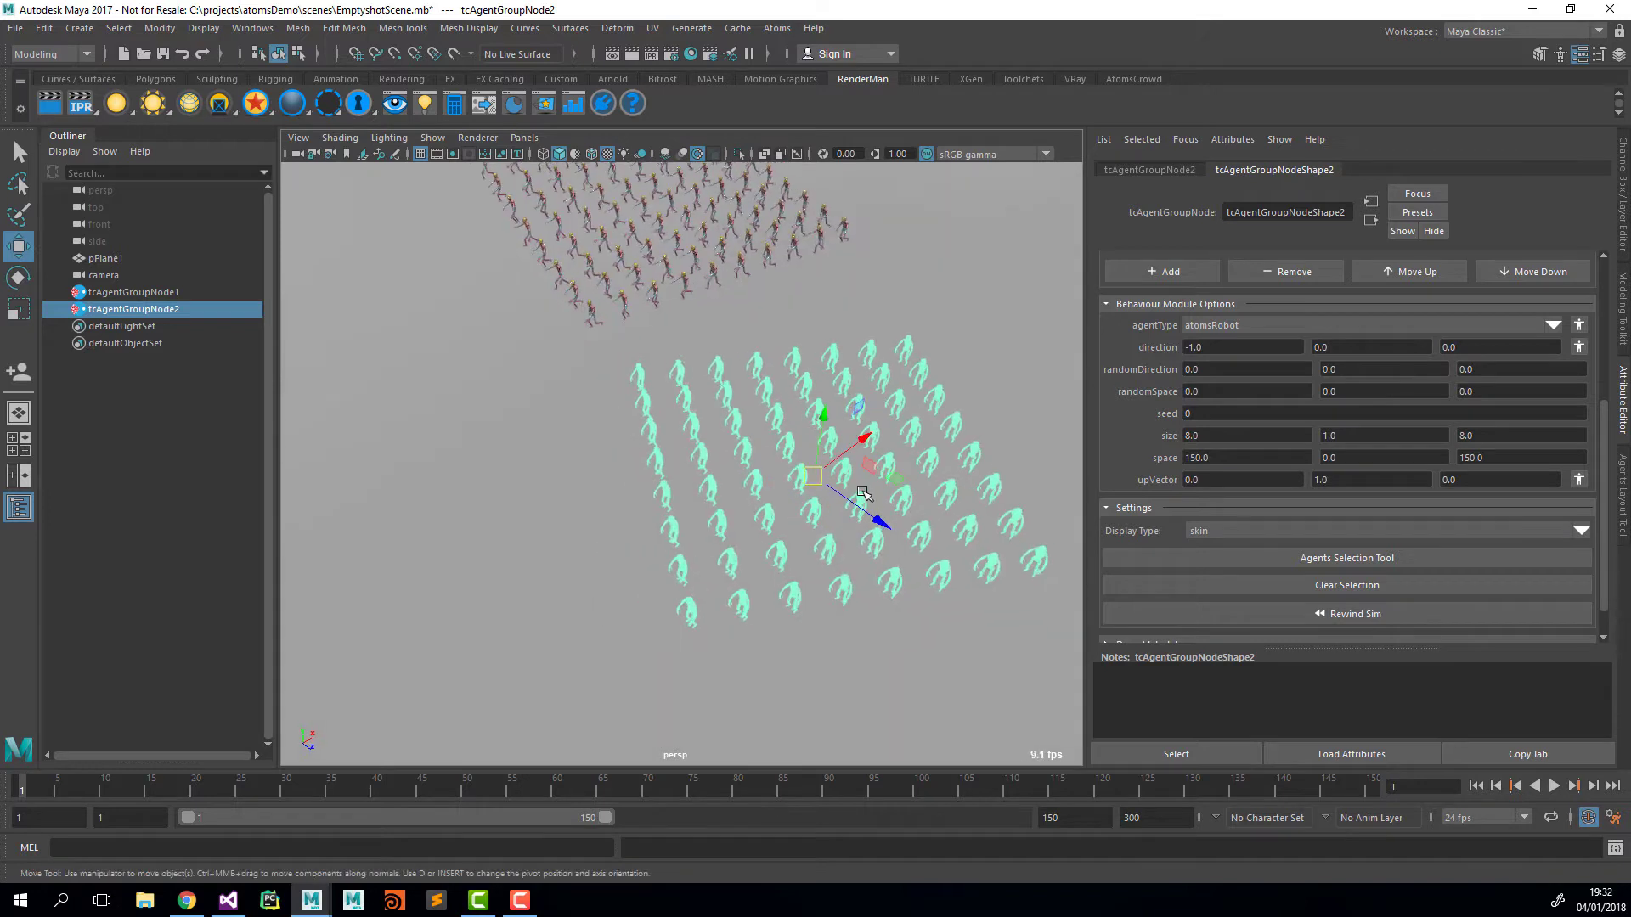
{"action": "key", "text": "e"}
{"action": "left_click_drag", "start_coordinate": [808, 526], "coordinate": [849, 513]}
{"action": "key", "text": "w"}
{"action": "left_click_drag", "start_coordinate": [841, 426], "coordinate": [879, 398]}
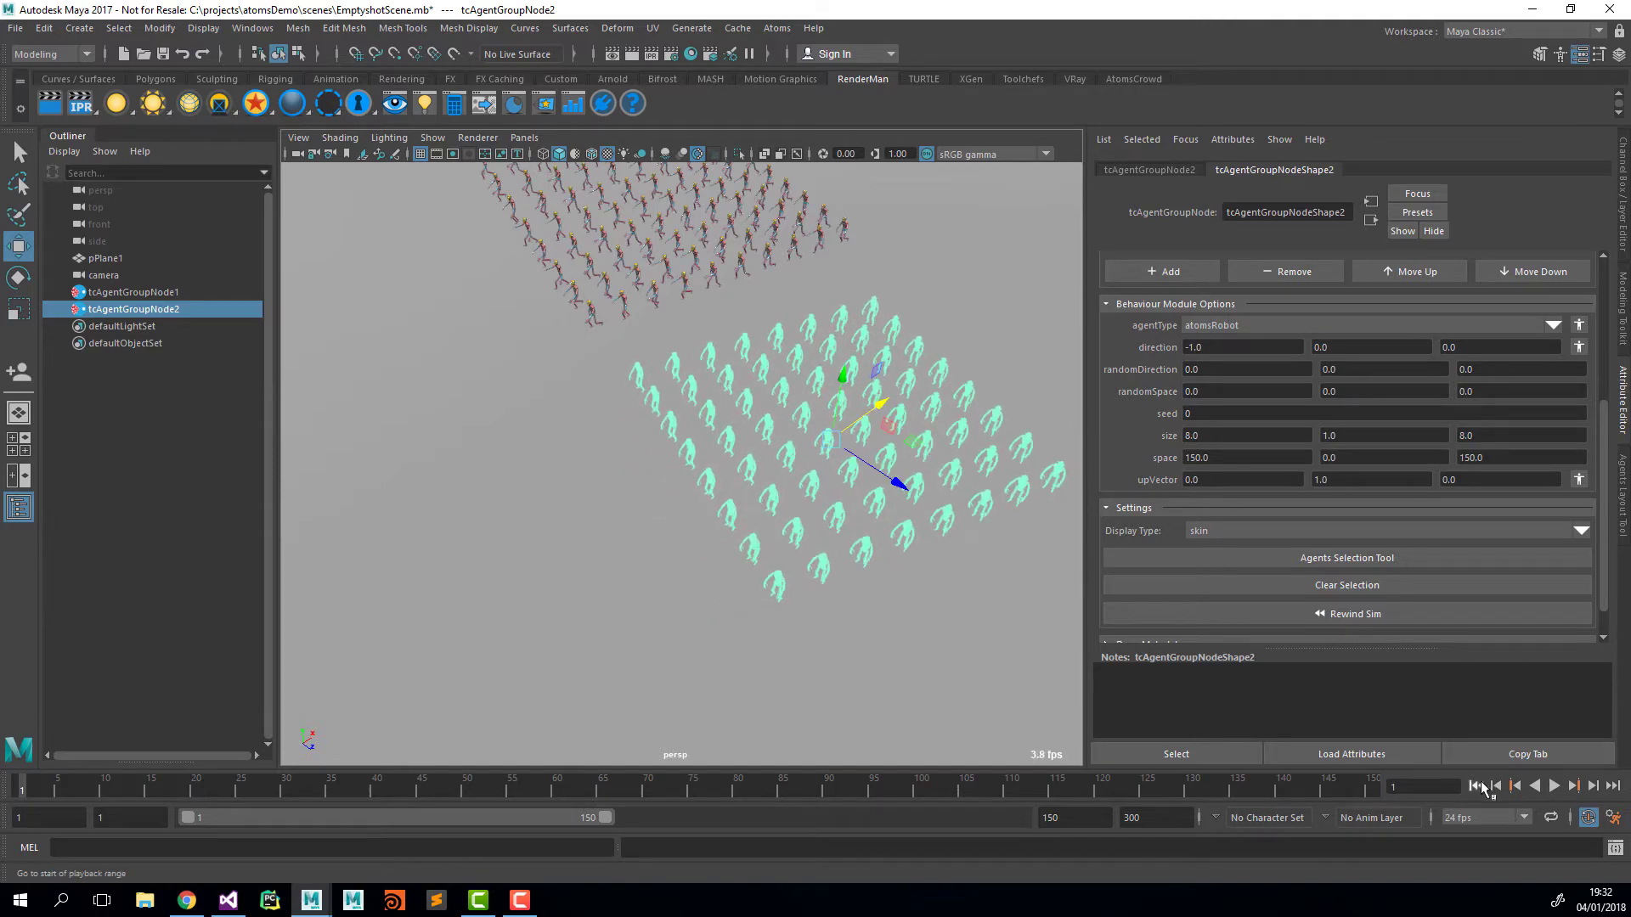
{"action": "left_click_drag", "start_coordinate": [870, 441], "coordinate": [896, 361], "text": "alt"}
{"action": "scroll", "coordinate": [896, 361], "scroll_direction": "down", "scroll_amount": 3}
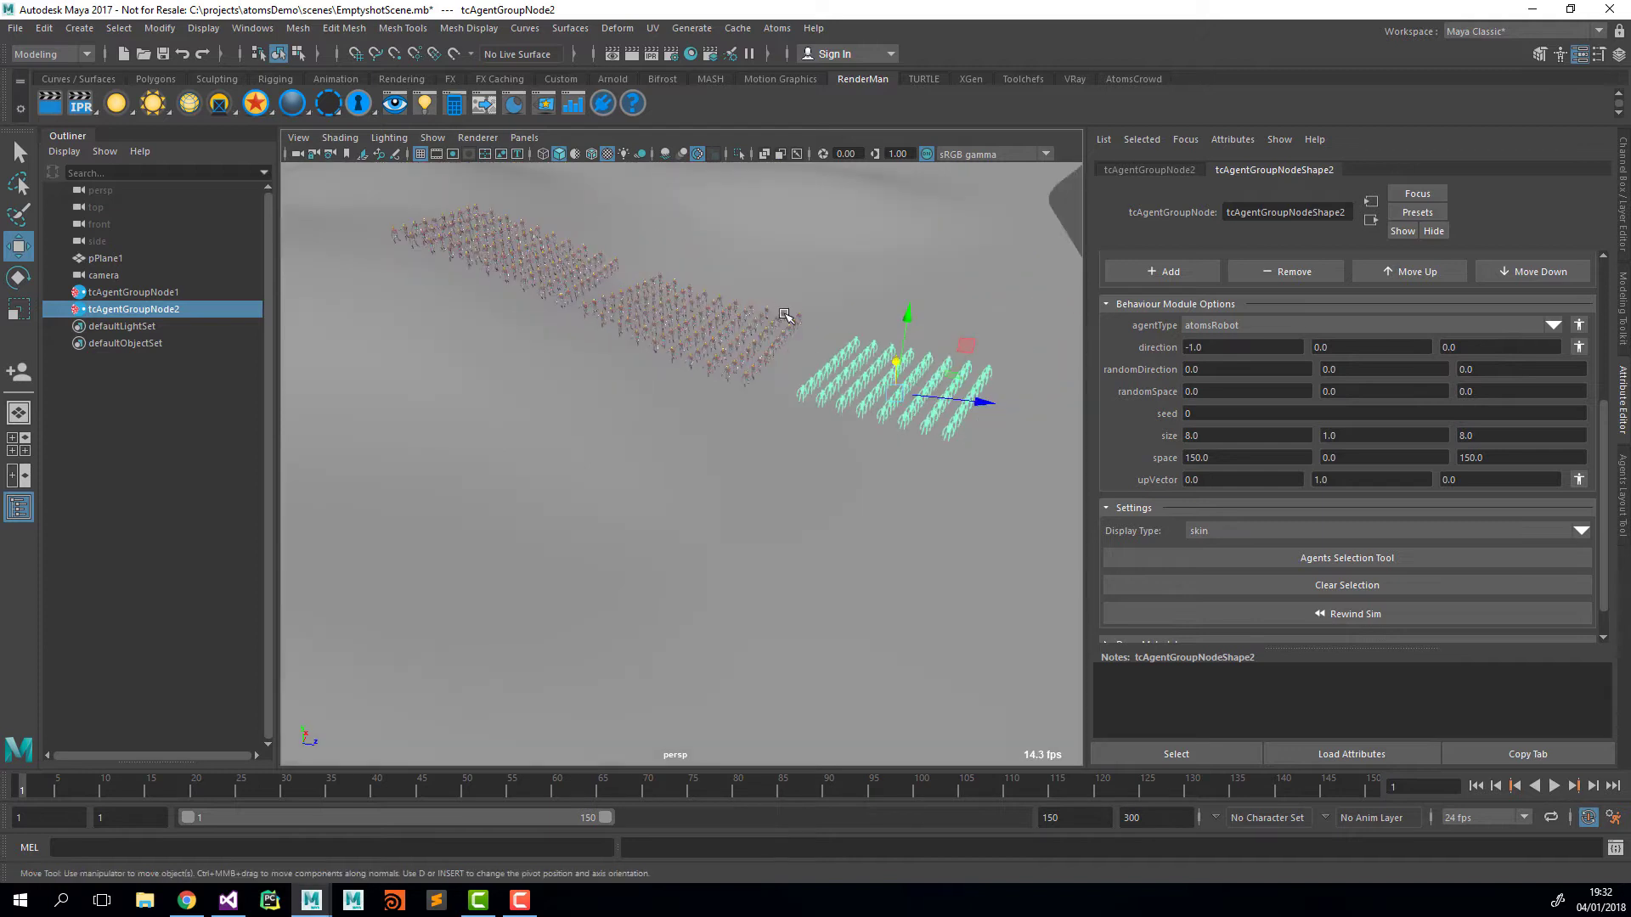
Step: Duplicate the second agent group, slide the copy along Z, and rewind to re-evaluate
{"action": "left_click", "coordinate": [1133, 78]}
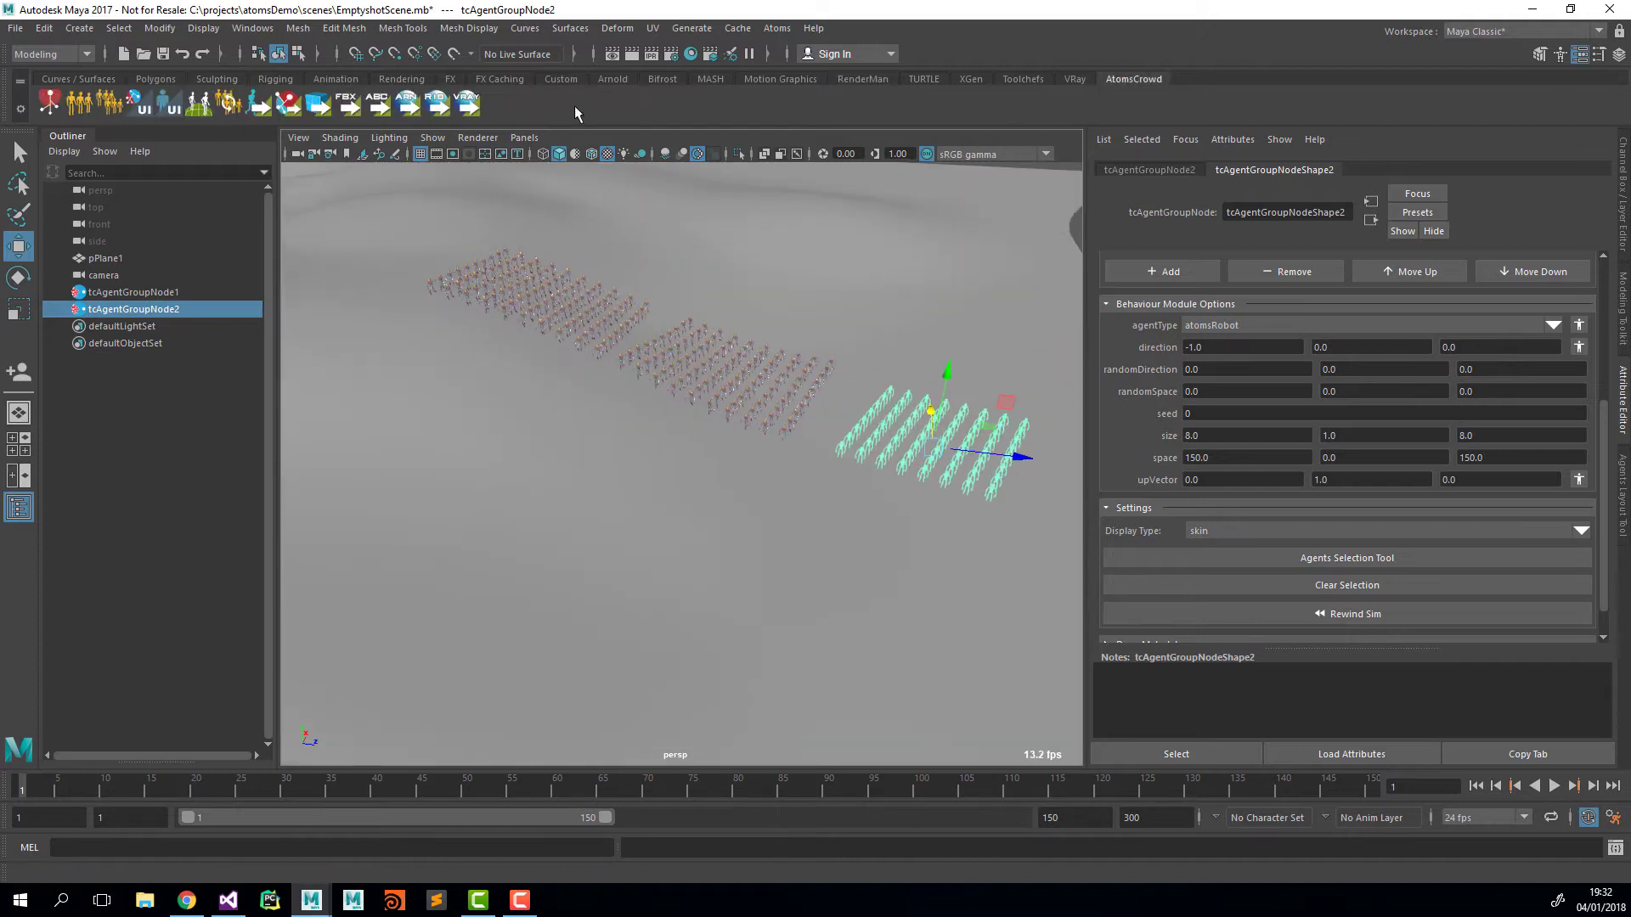
{"action": "key", "text": "ctrl+d"}
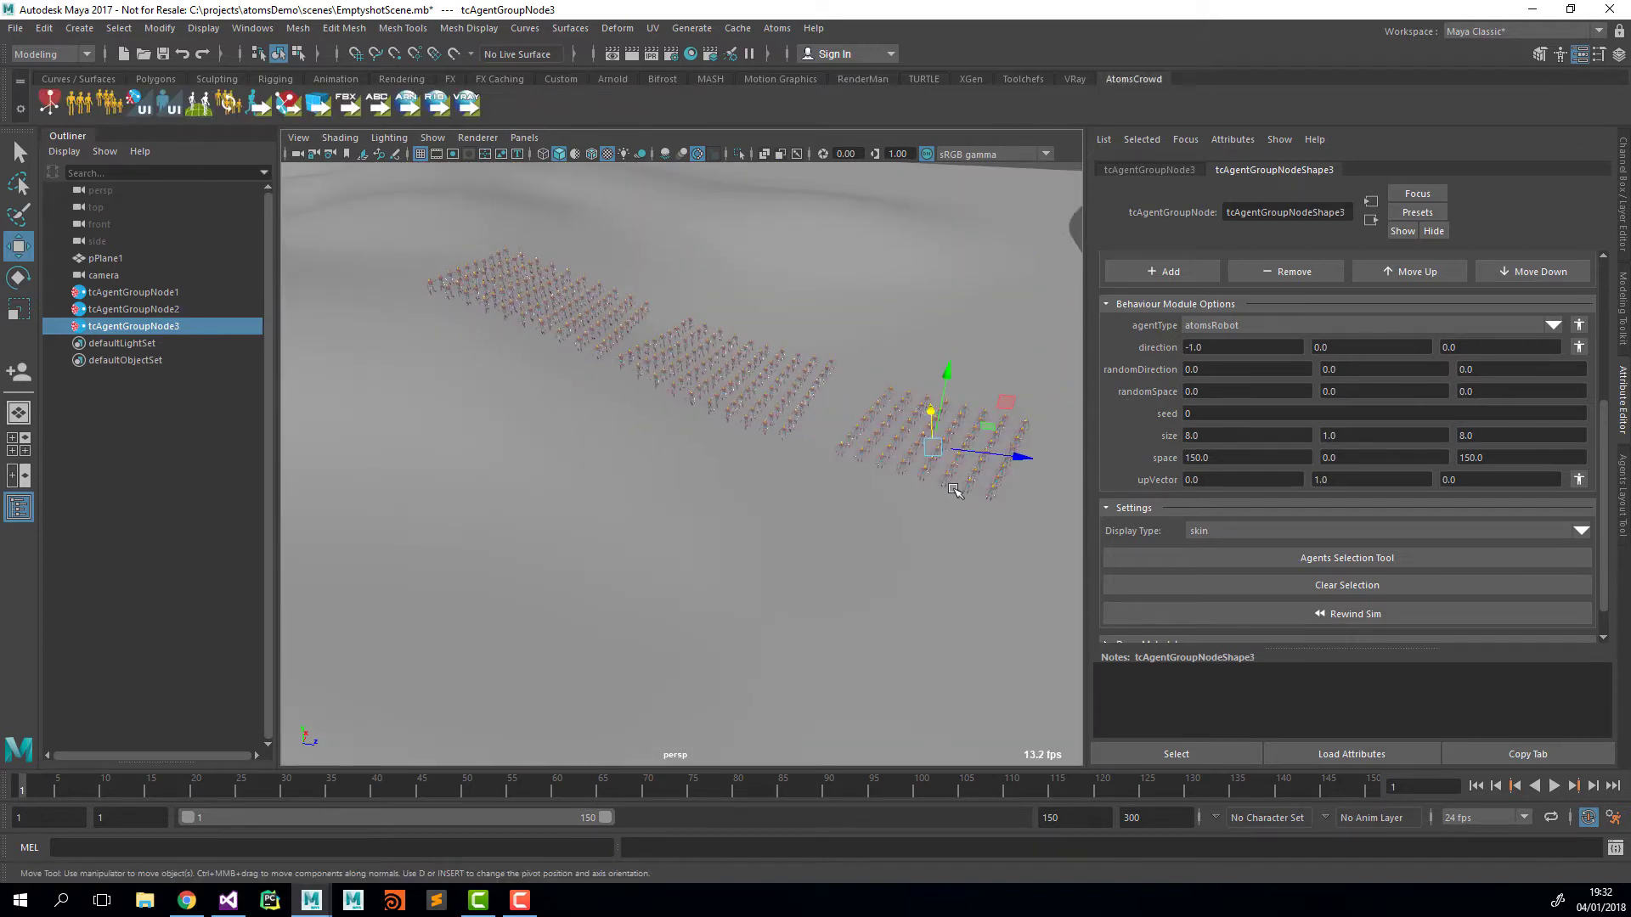
{"action": "left_click_drag", "start_coordinate": [1014, 456], "coordinate": [426, 312]}
{"action": "left_click", "coordinate": [1476, 786]}
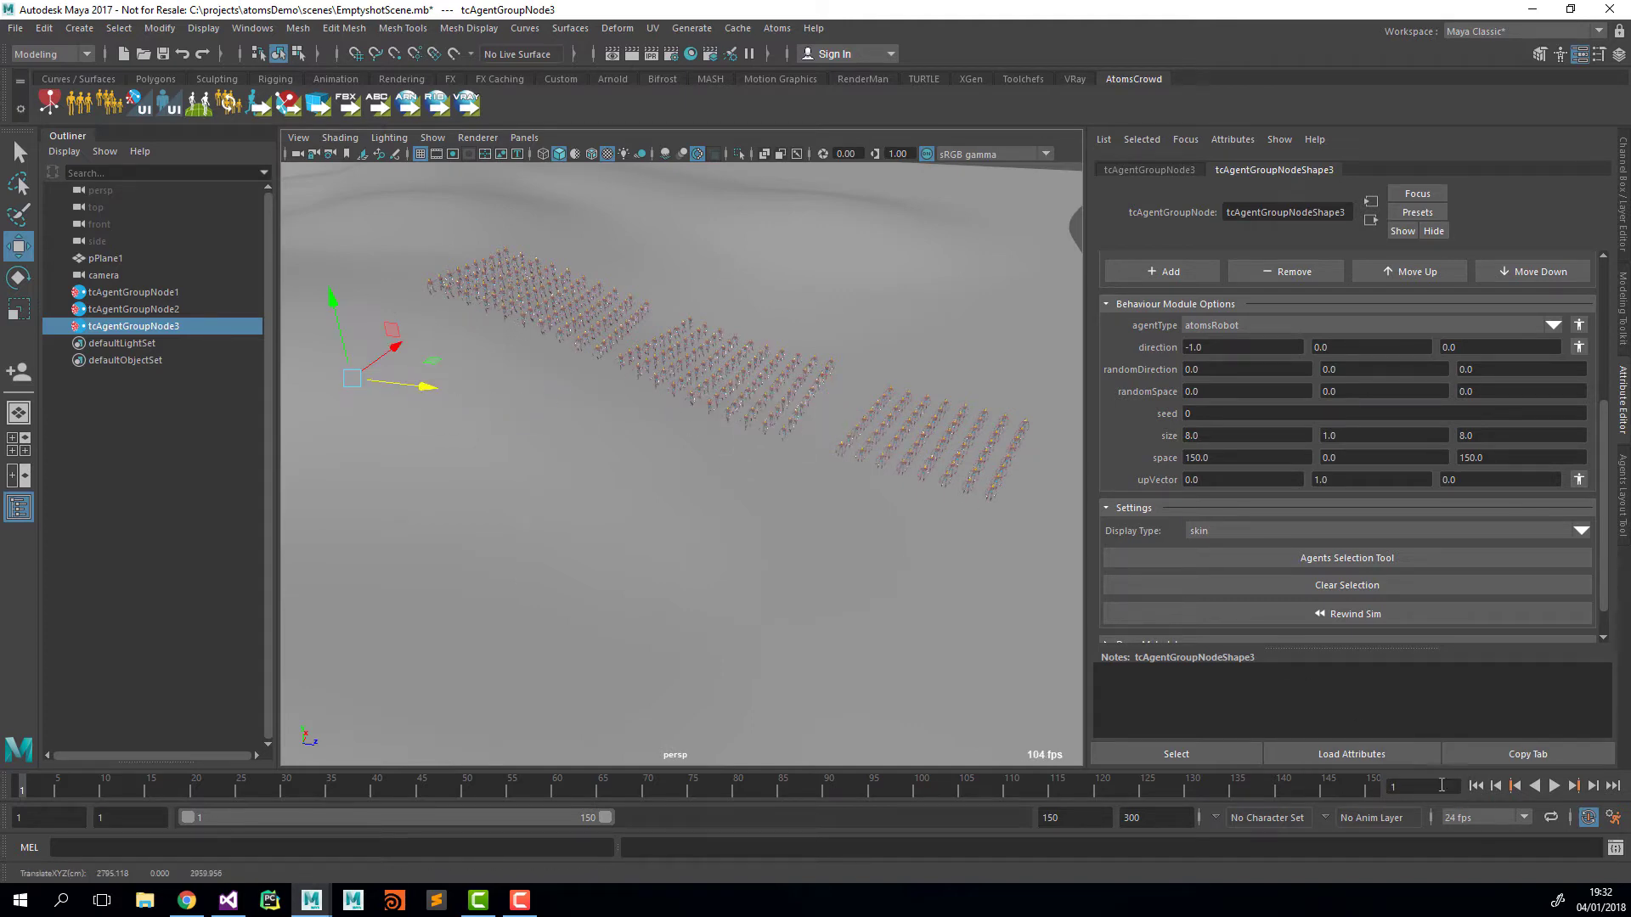
{"action": "left_click", "coordinate": [1476, 786]}
Step: Turn the copied crowd to about 203 degrees and reposition it across the ground
{"action": "middle_click_drag", "start_coordinate": [563, 273], "coordinate": [623, 336], "text": "alt"}
{"action": "left_click_drag", "start_coordinate": [623, 337], "coordinate": [628, 373], "text": "alt"}
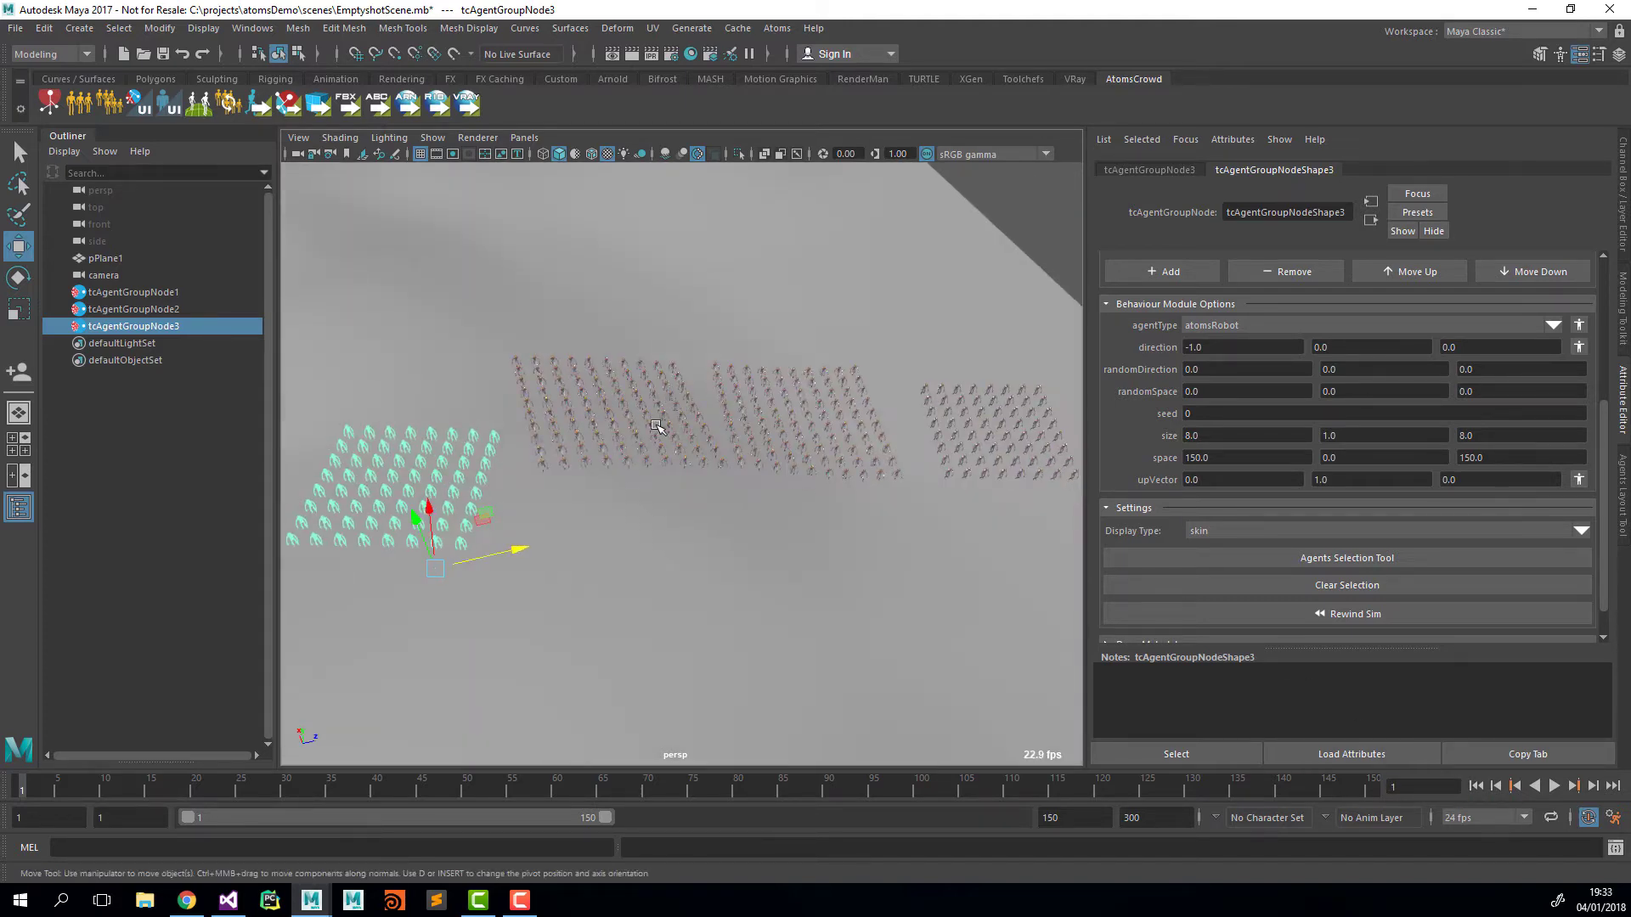
{"action": "scroll", "coordinate": [629, 379], "scroll_direction": "up", "scroll_amount": 3}
{"action": "key", "text": "e"}
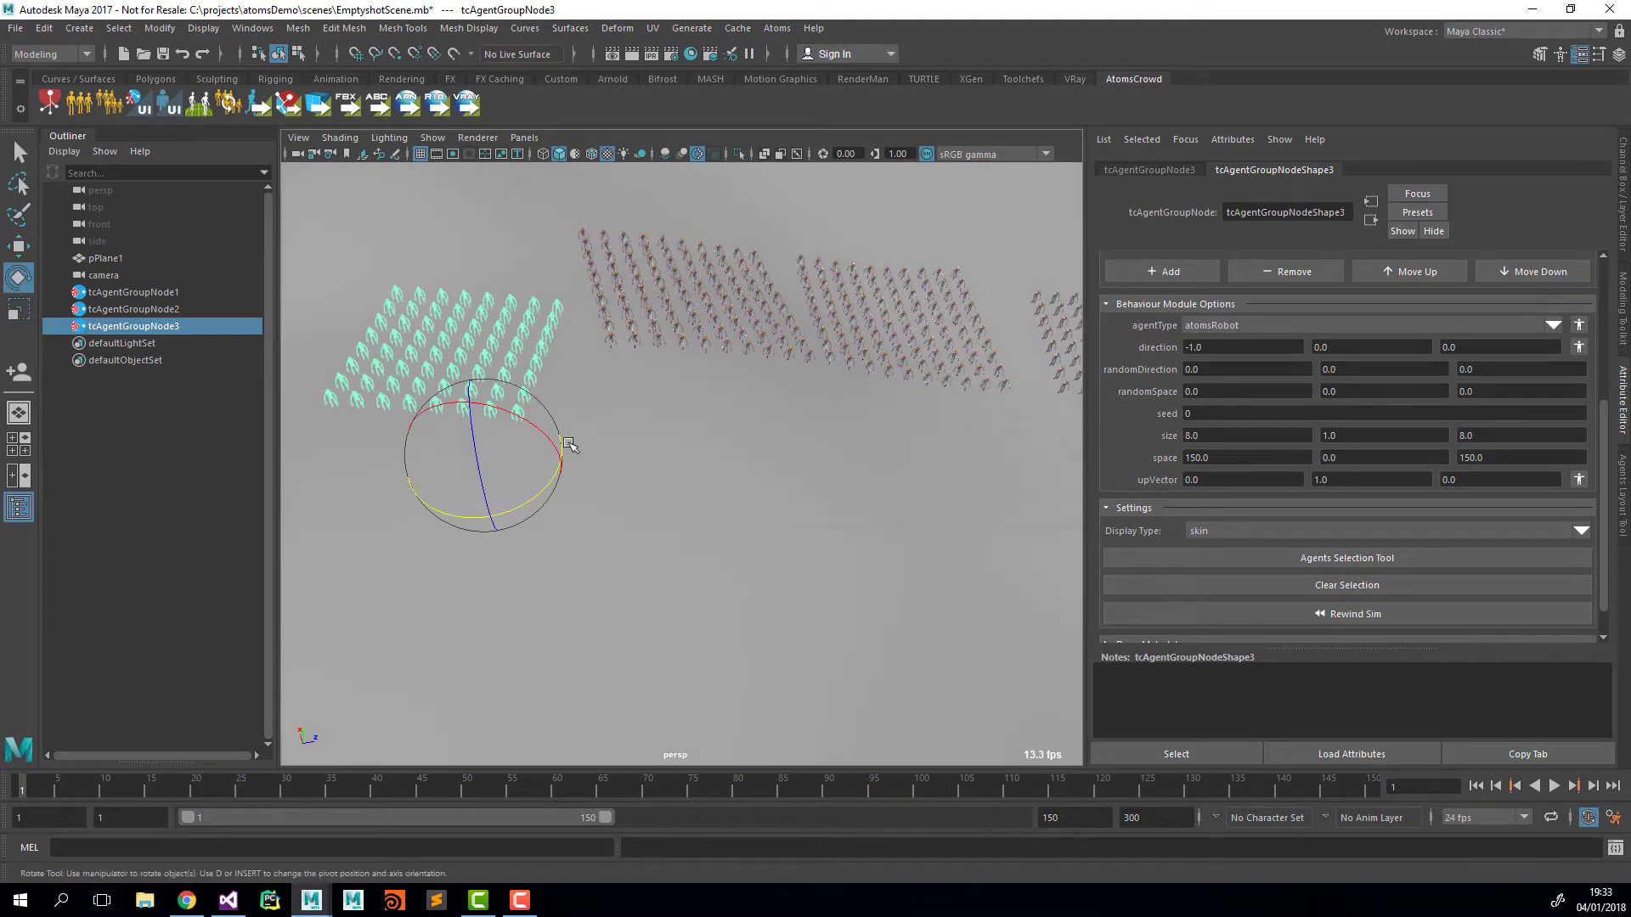
{"action": "left_click_drag", "start_coordinate": [529, 512], "coordinate": [564, 491]}
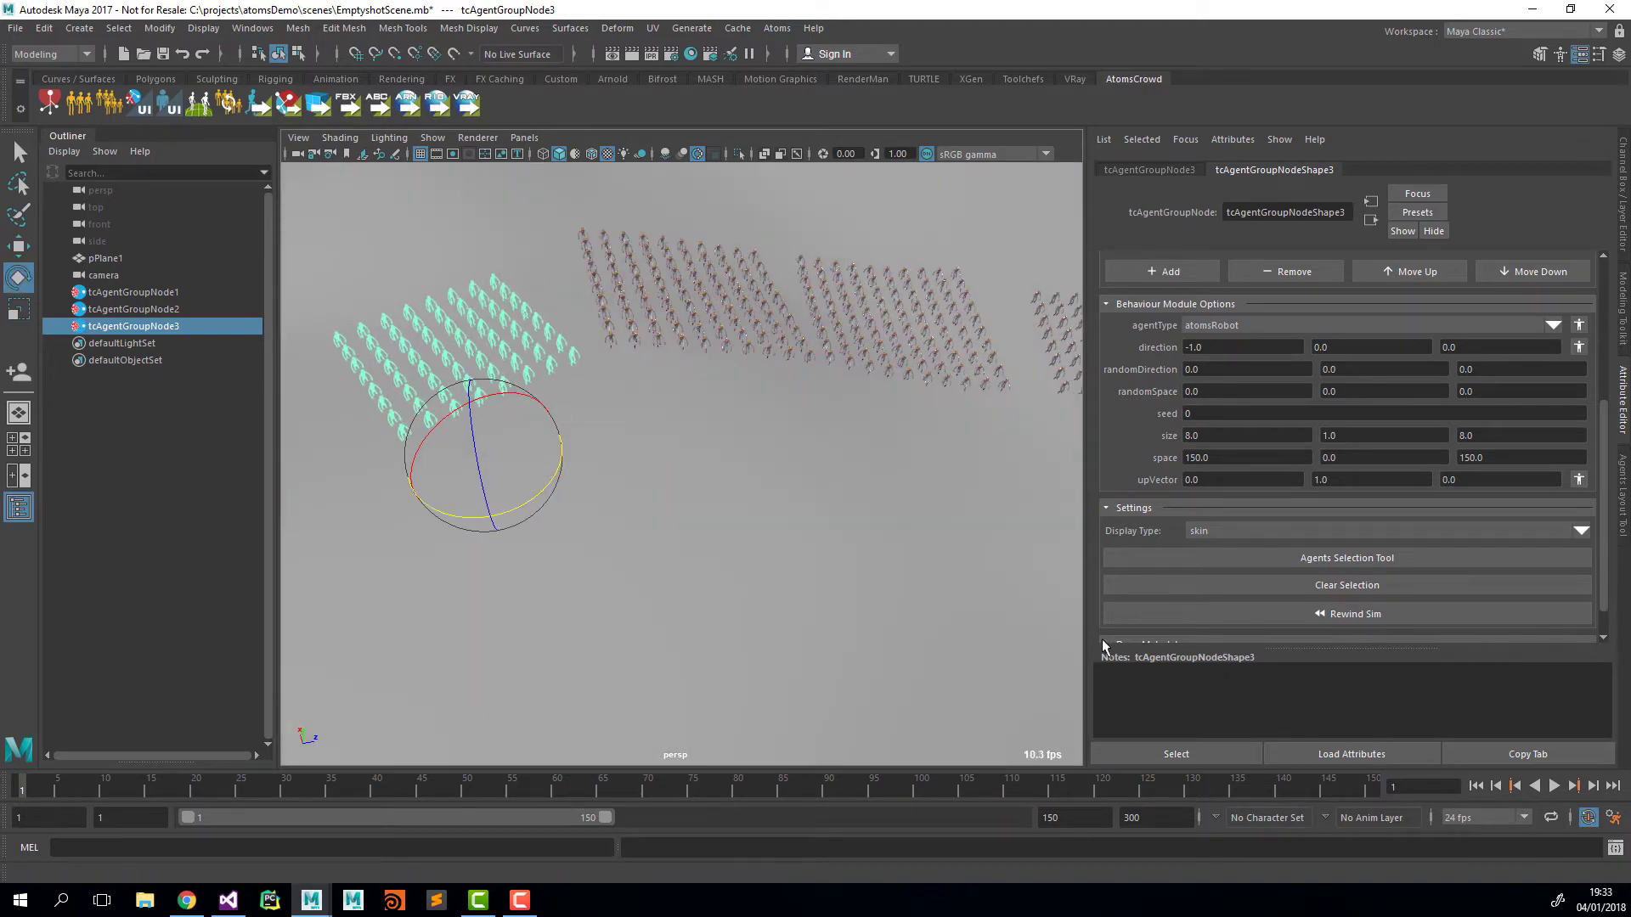
{"action": "key", "text": "w"}
{"action": "left_click_drag", "start_coordinate": [544, 415], "coordinate": [571, 349], "text": "alt"}
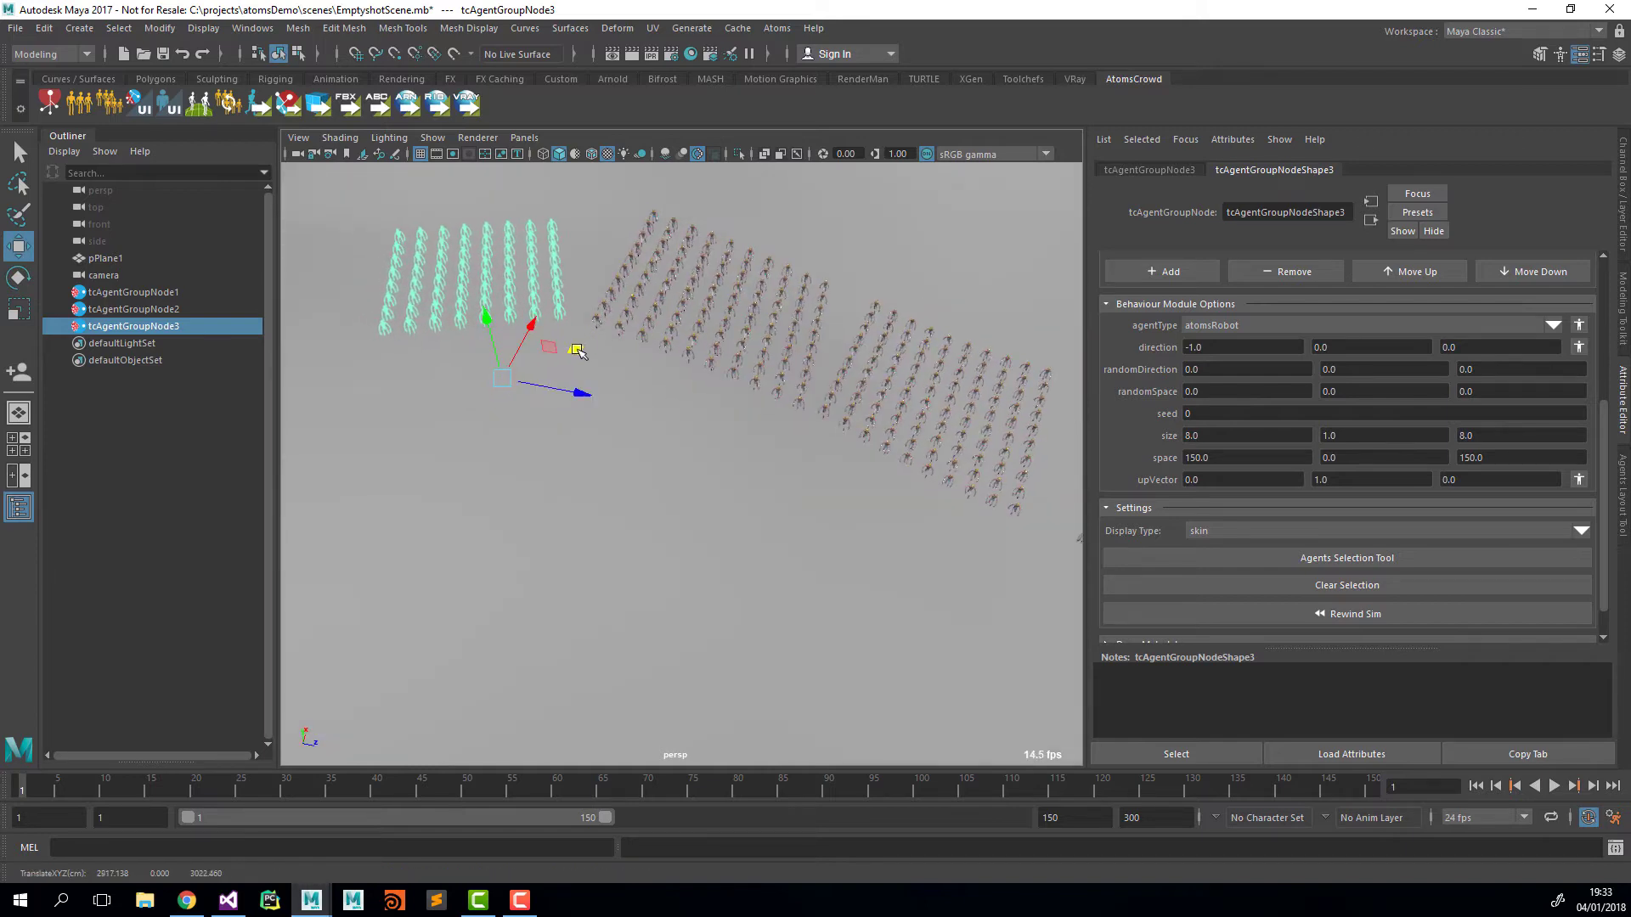
Step: Refine the copy's rotation to about 195 degrees, nudge it into place, and create an empty agent group
{"action": "key", "text": "e"}
{"action": "left_click_drag", "start_coordinate": [552, 418], "coordinate": [537, 422]}
{"action": "key", "text": "w"}
{"action": "left_click_drag", "start_coordinate": [586, 357], "coordinate": [589, 339]}
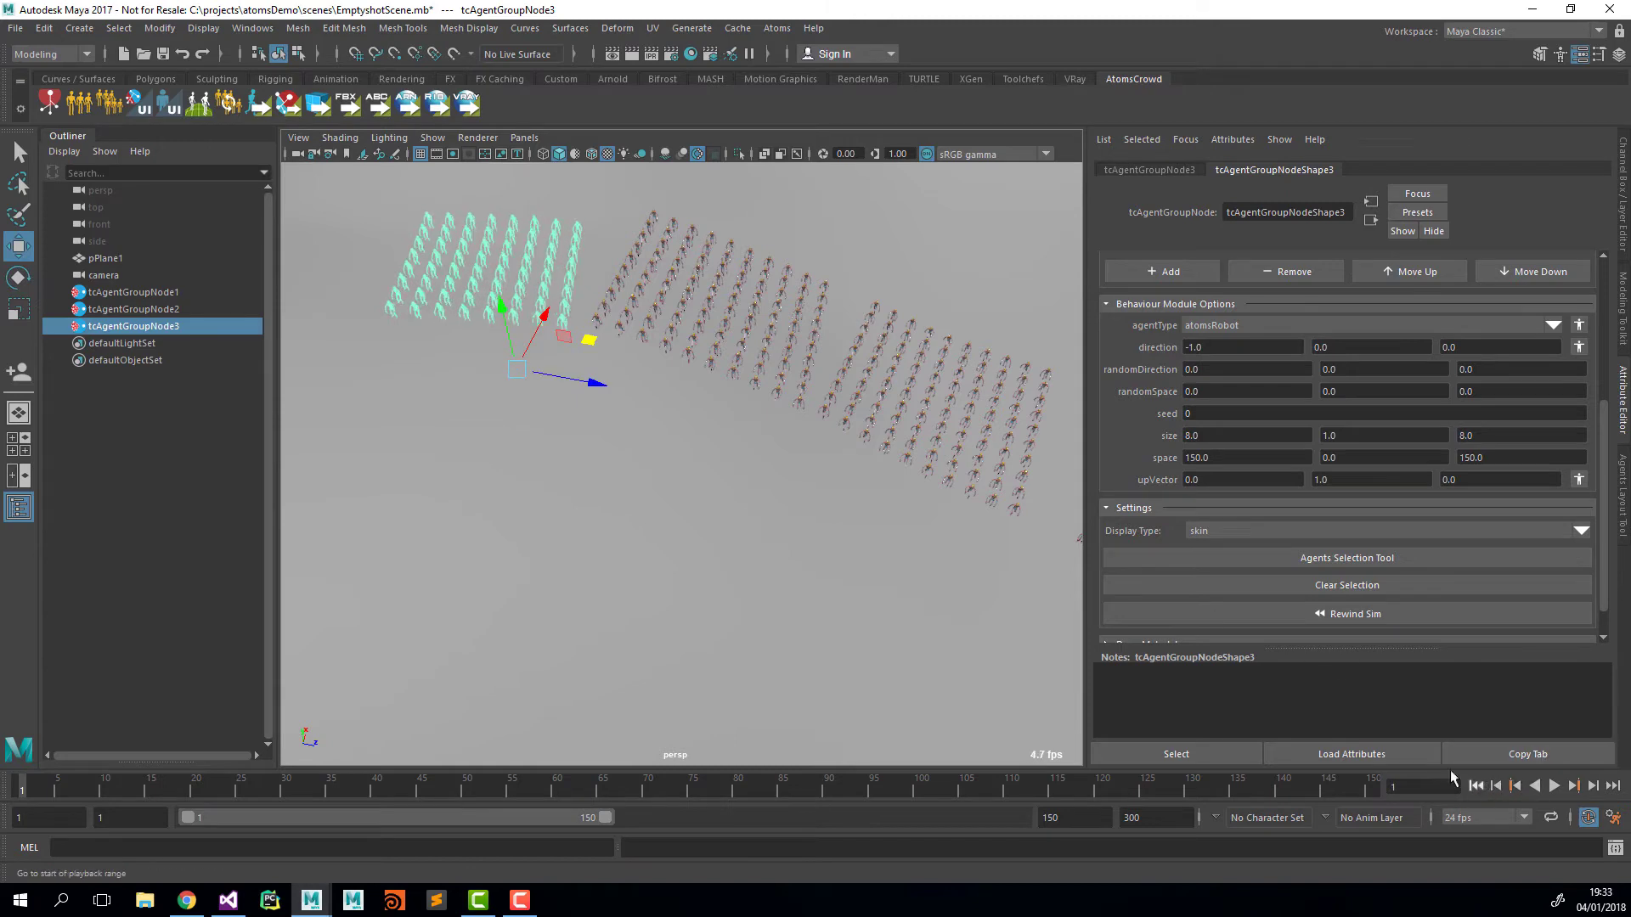
{"action": "left_click_drag", "start_coordinate": [732, 476], "coordinate": [878, 491], "text": "alt"}
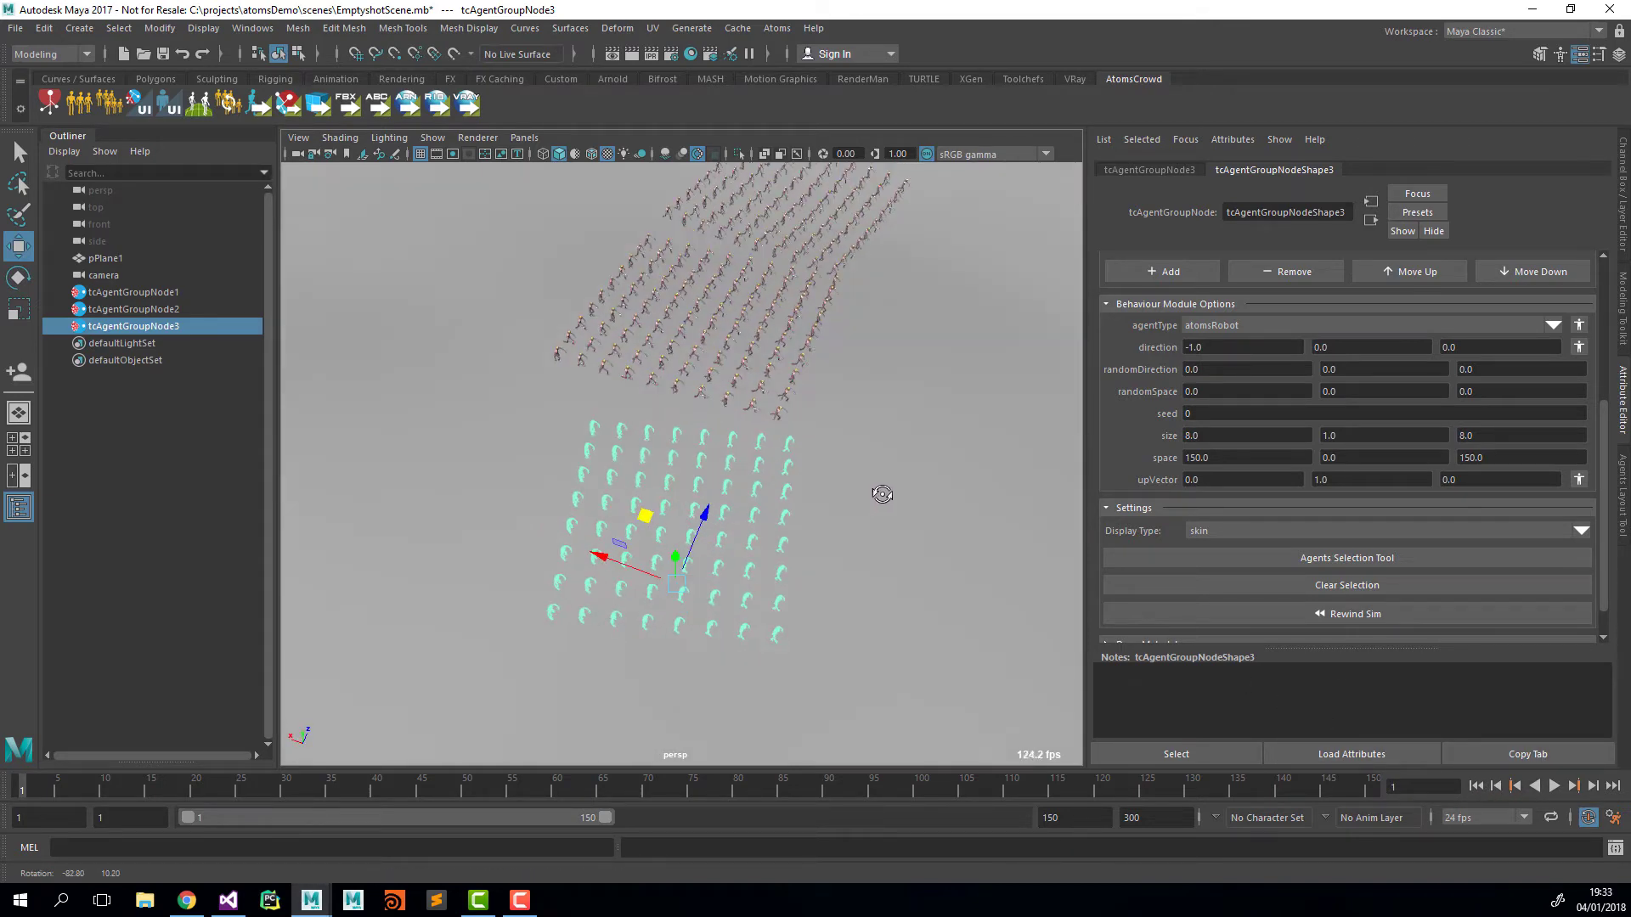
{"action": "left_click_drag", "start_coordinate": [646, 519], "coordinate": [624, 530]}
{"action": "left_click_drag", "start_coordinate": [906, 459], "coordinate": [671, 375], "text": "alt"}
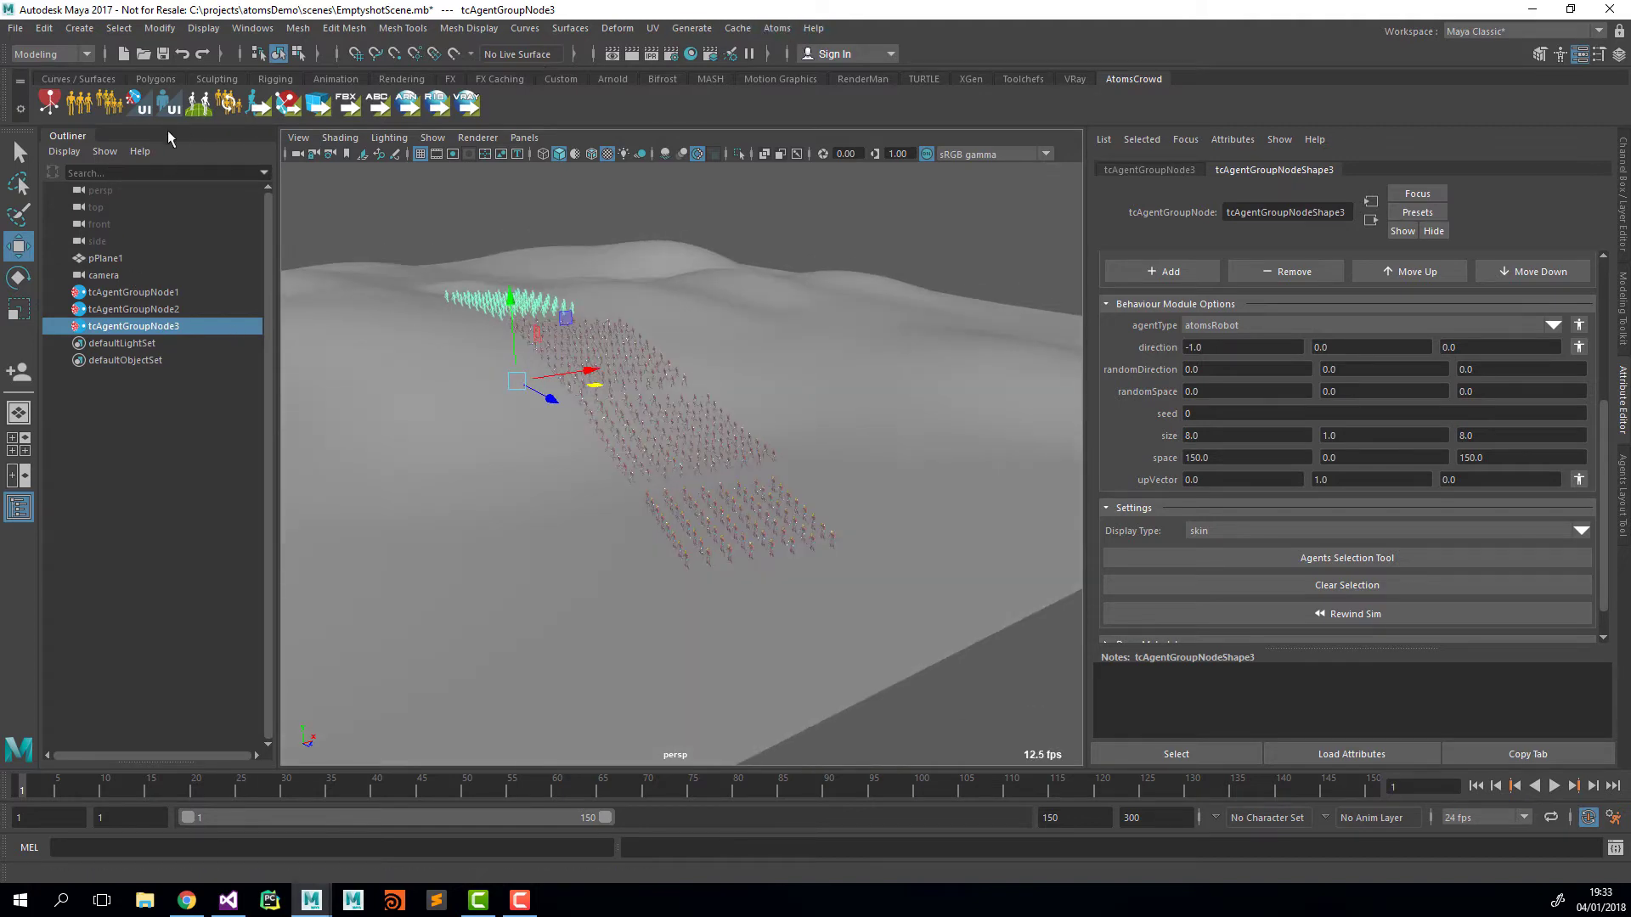
{"action": "left_click", "coordinate": [80, 104]}
Step: Add the pointsLayout and stateMachine modules to tcAgentGroupNode4
{"action": "left_click_drag", "start_coordinate": [599, 415], "coordinate": [527, 430], "text": "alt"}
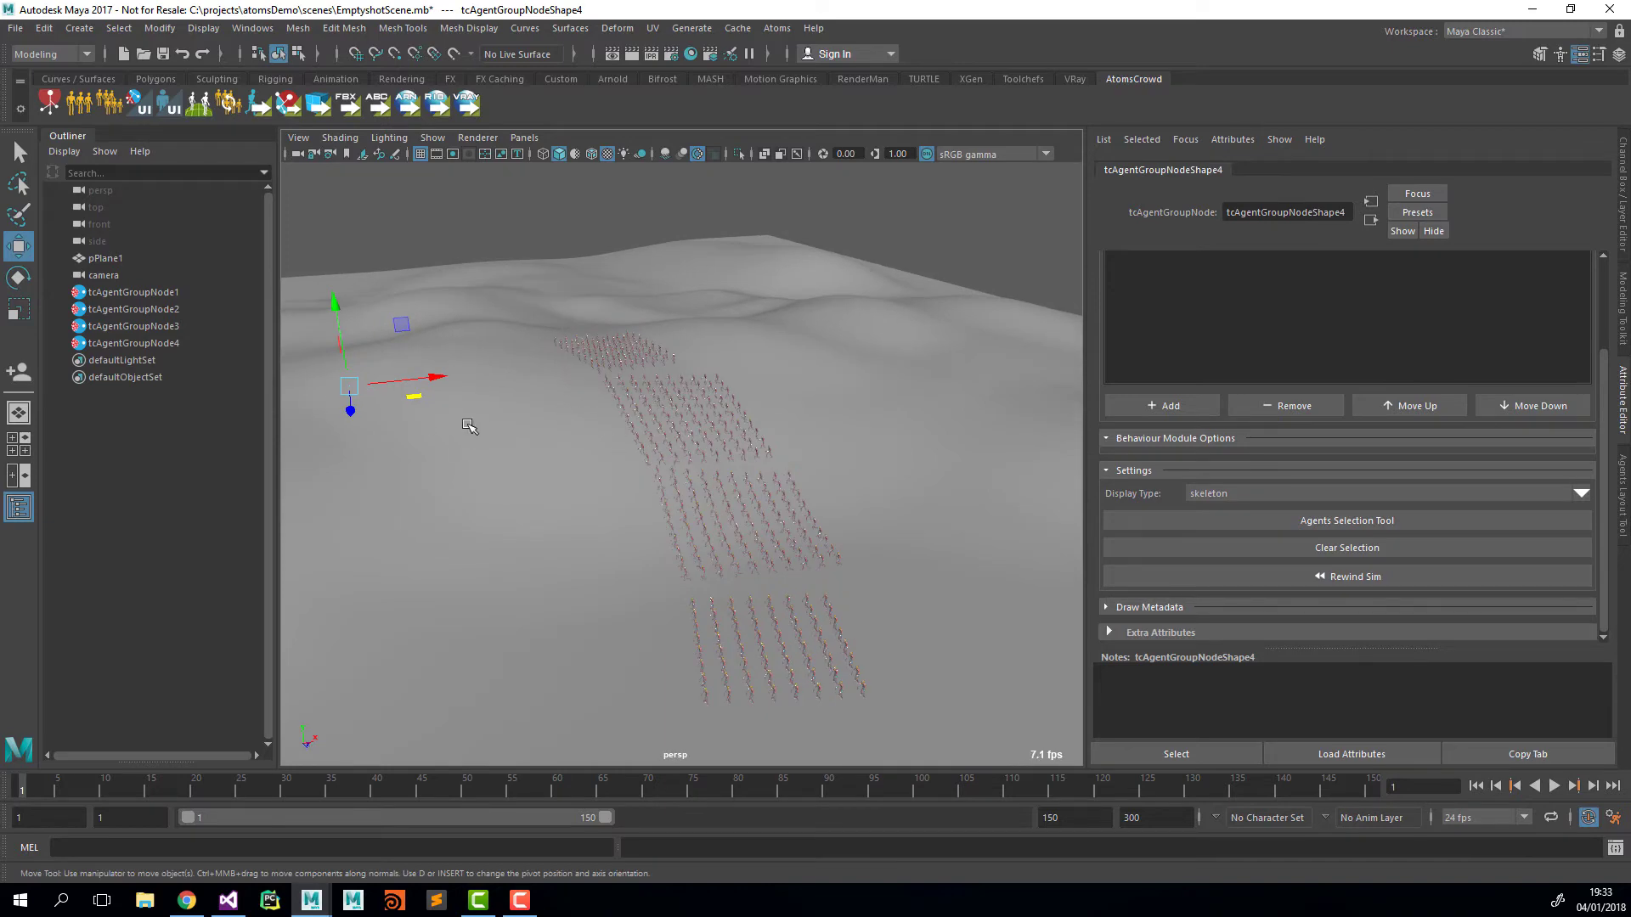
{"action": "left_click_drag", "start_coordinate": [817, 431], "coordinate": [684, 409], "text": "alt"}
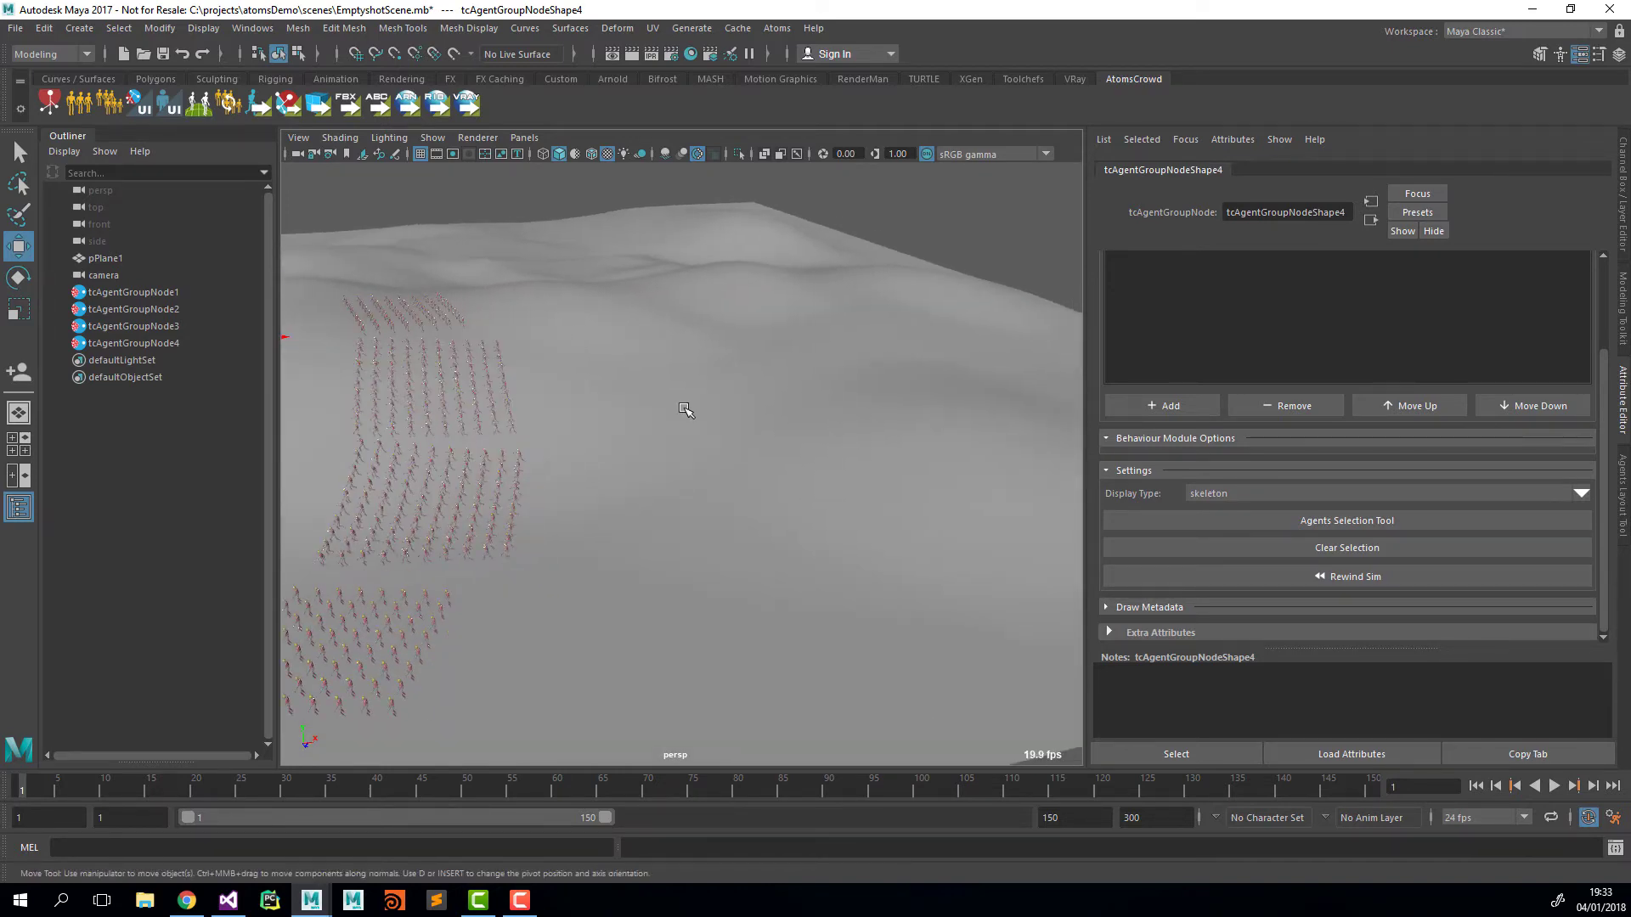
{"action": "left_click", "coordinate": [1162, 509]}
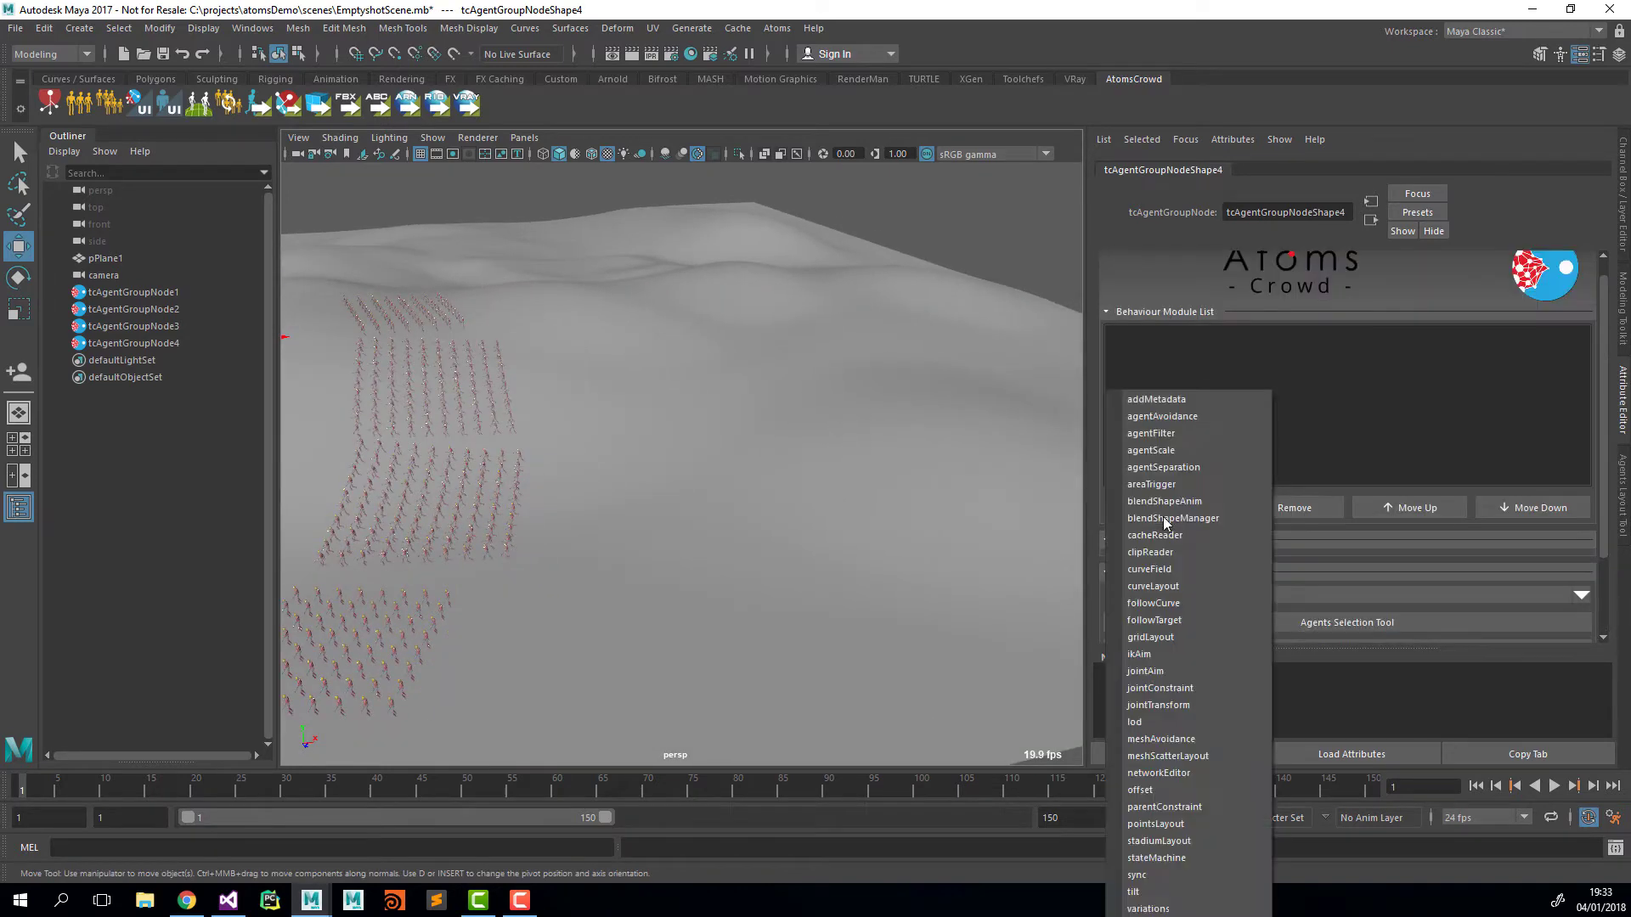
{"action": "left_click", "coordinate": [1172, 824]}
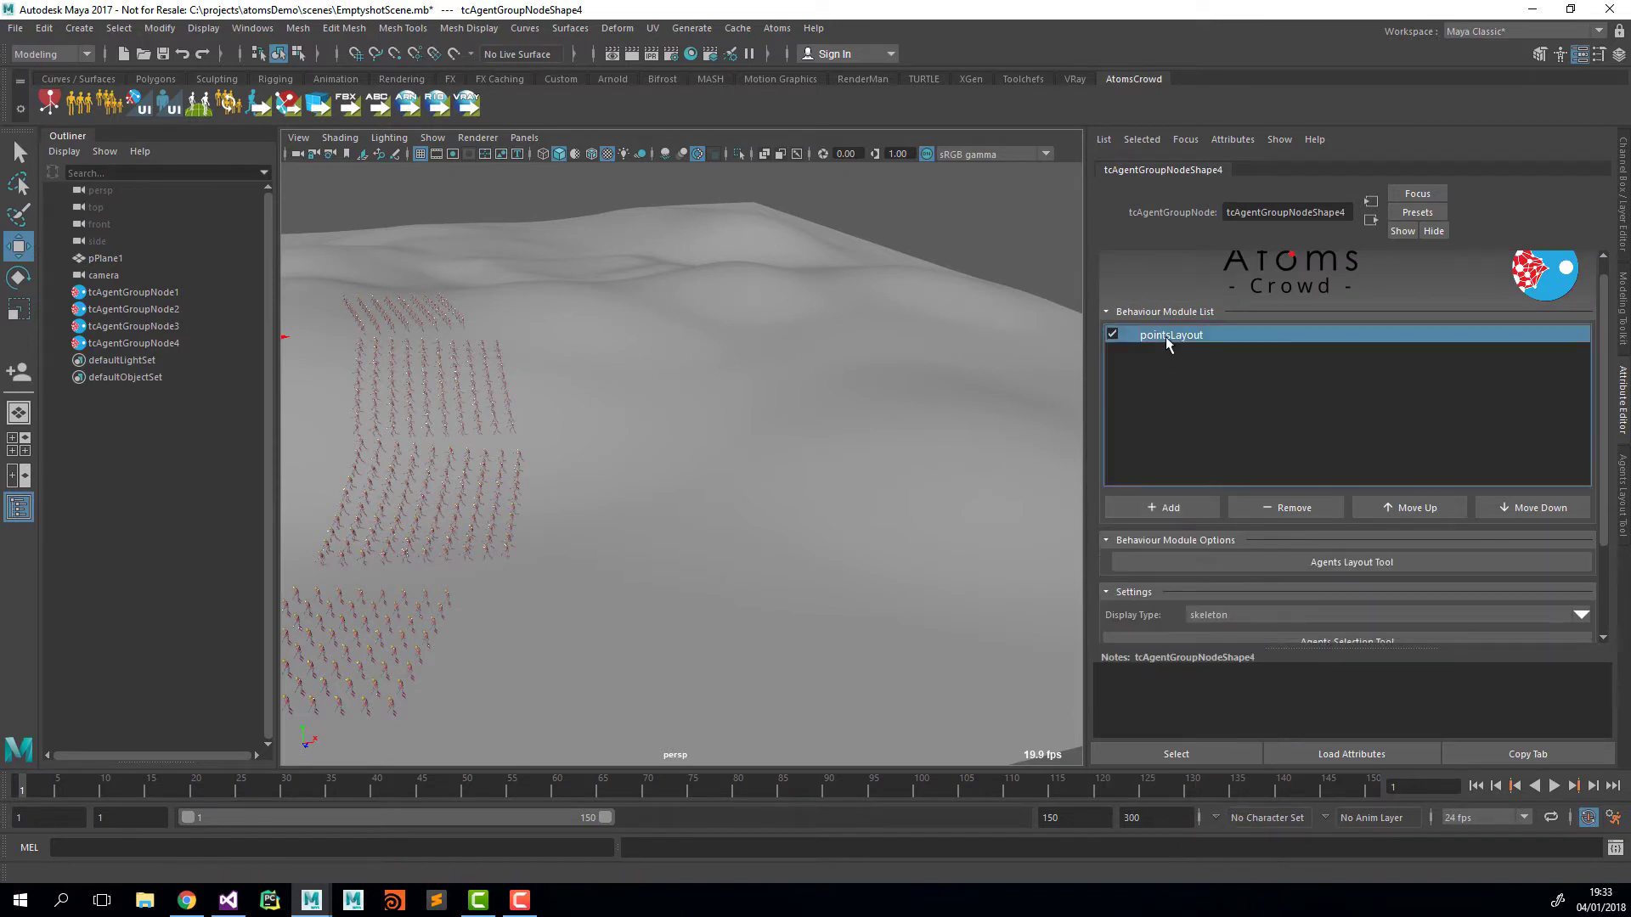
{"action": "left_click", "coordinate": [1162, 507]}
{"action": "left_click", "coordinate": [1160, 856]}
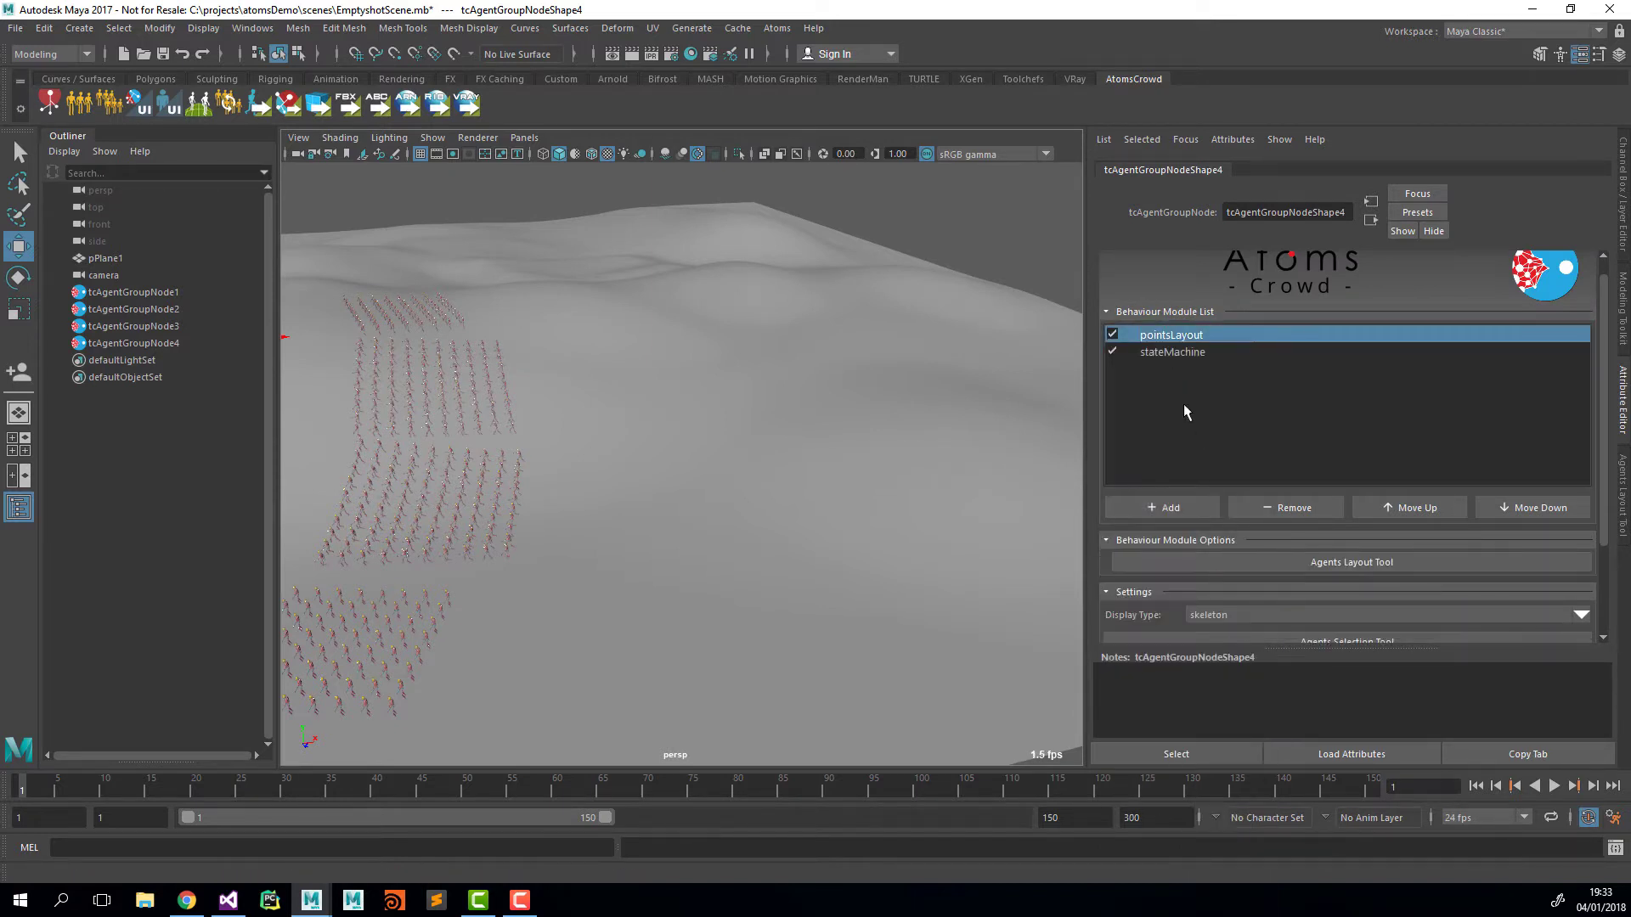
Step: Set the height field to hf and display type to skin, then open the agents layout tool
{"action": "scroll", "coordinate": [1179, 355], "scroll_direction": "down", "scroll_amount": 3}
{"action": "left_click", "coordinate": [1207, 521]}
{"action": "left_click", "coordinate": [1292, 435]}
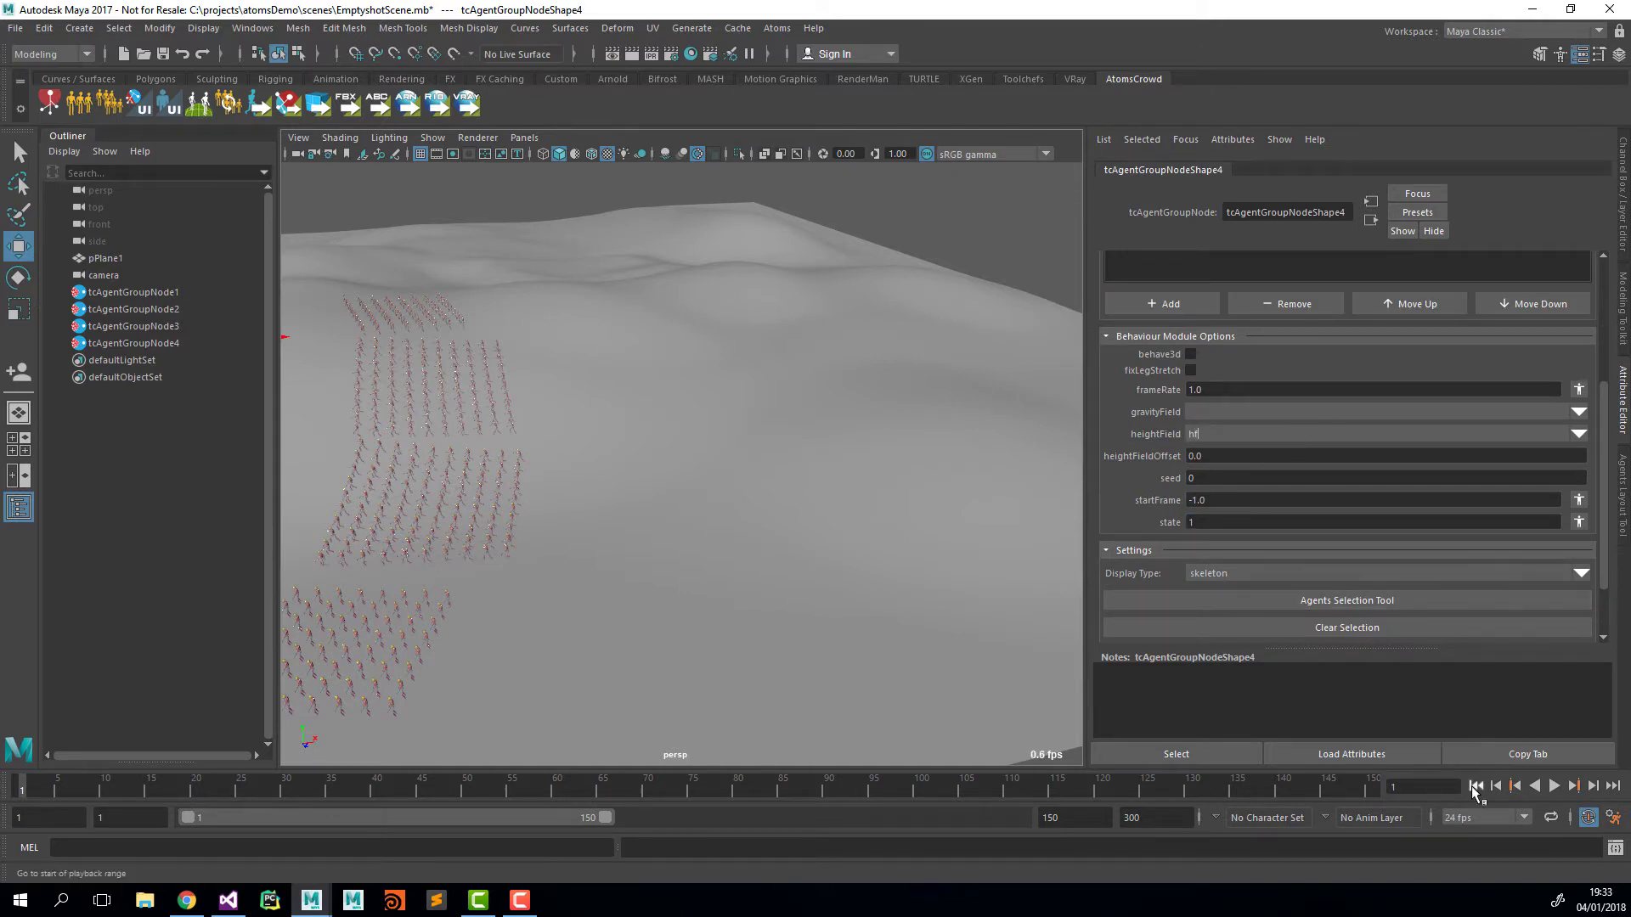
{"action": "left_click", "coordinate": [1305, 574]}
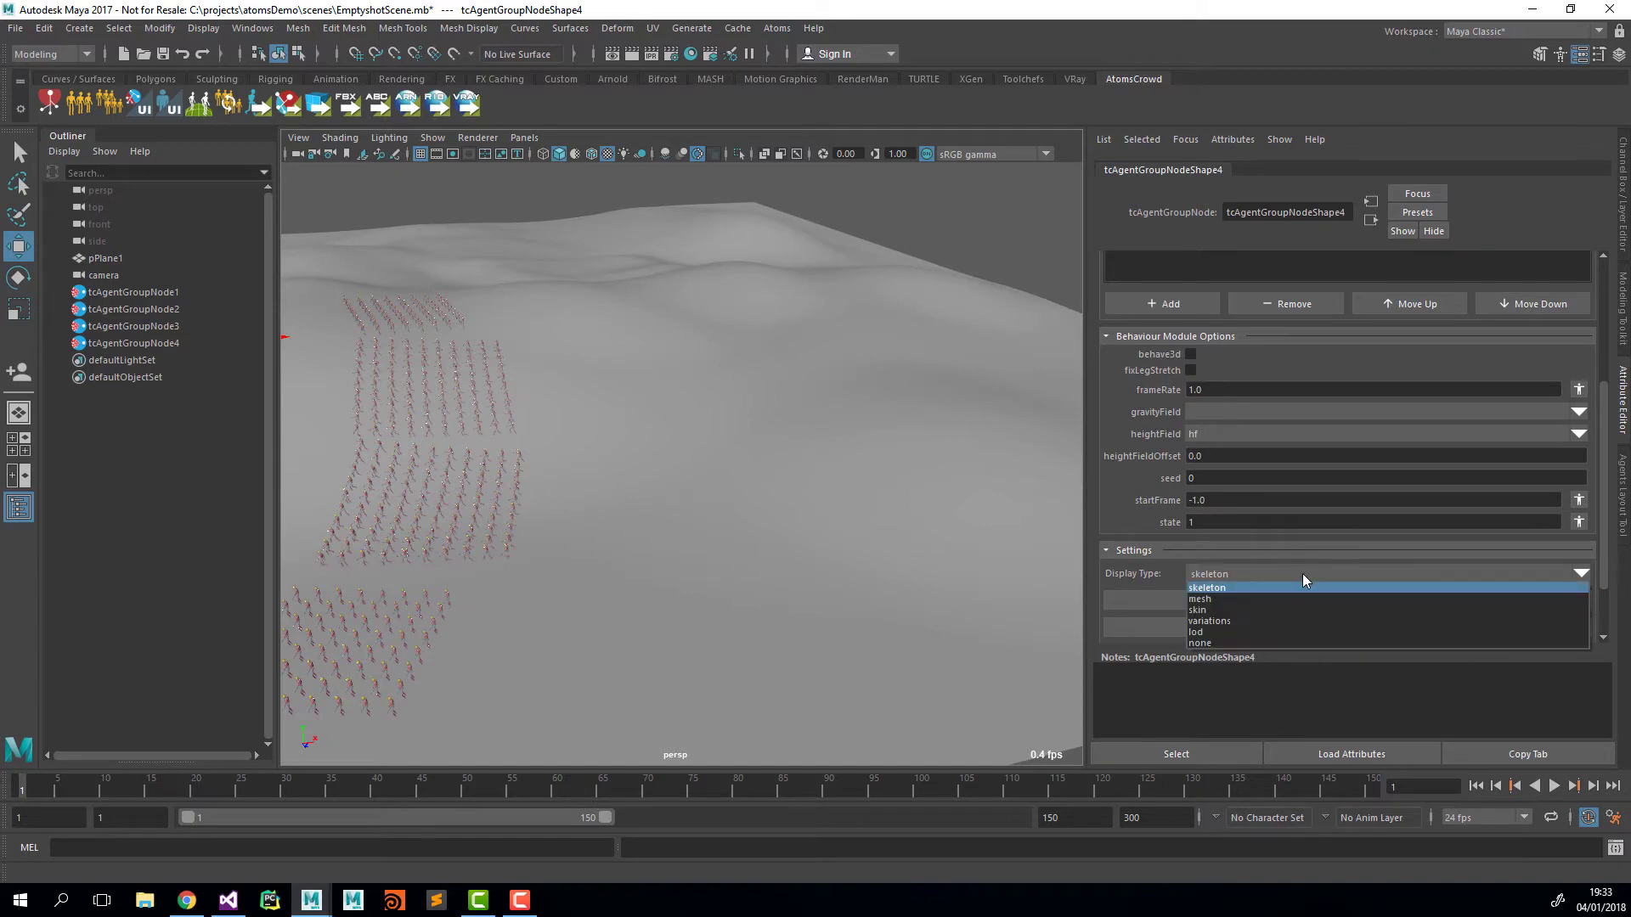
{"action": "left_click", "coordinate": [1262, 615]}
{"action": "scroll", "coordinate": [1148, 366], "scroll_direction": "up", "scroll_amount": 3}
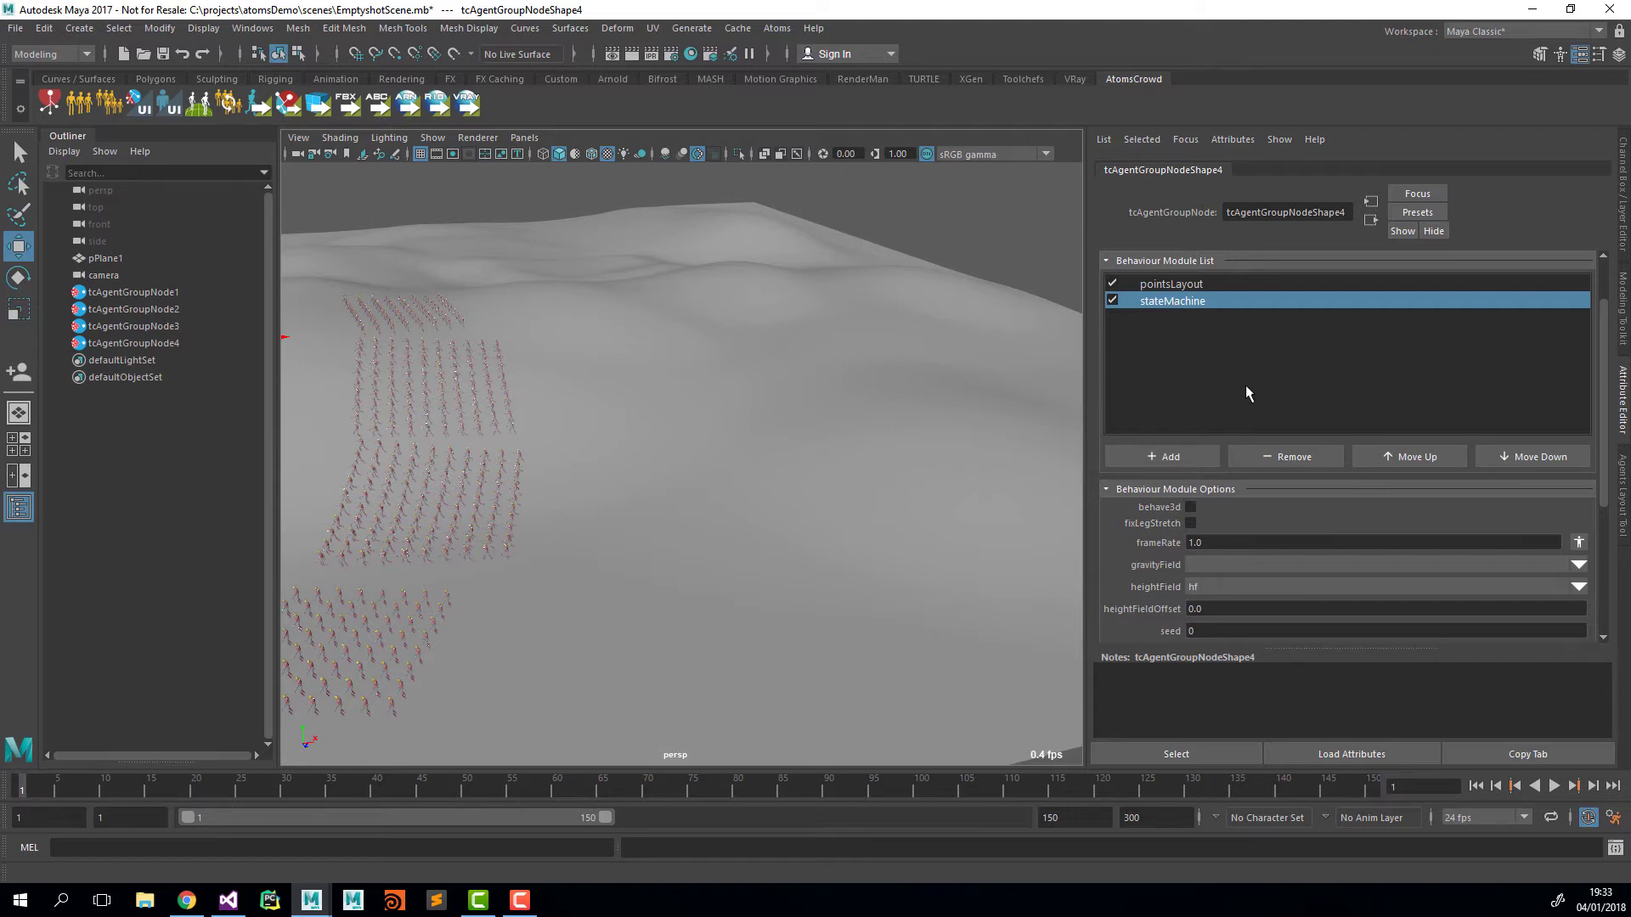
{"action": "left_click", "coordinate": [1205, 285]}
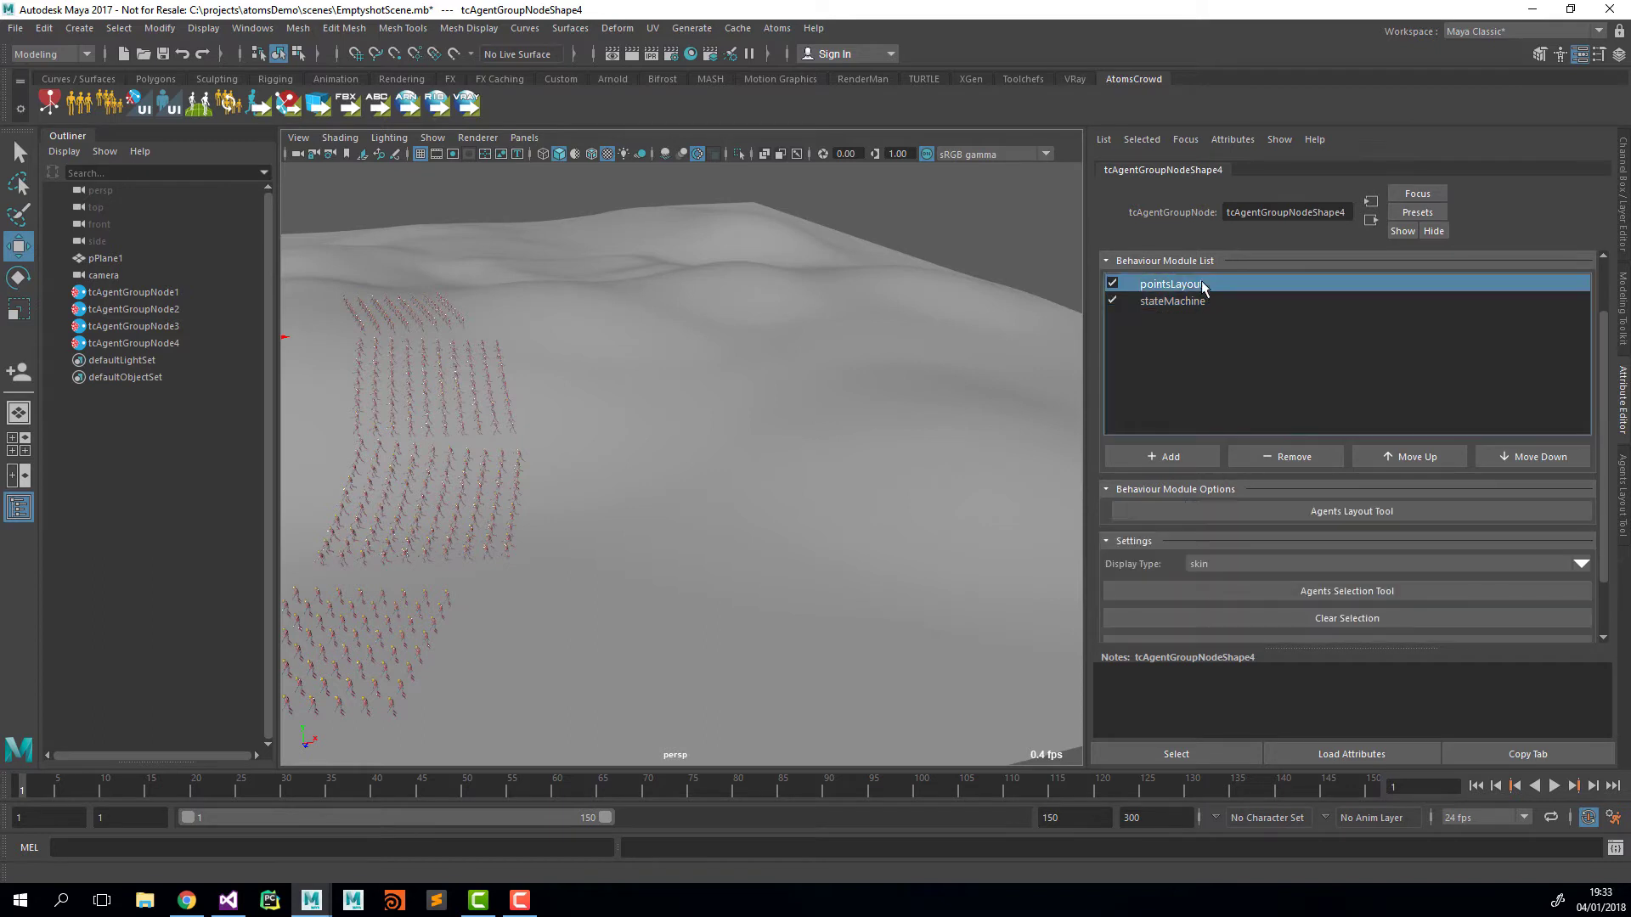
{"action": "left_click", "coordinate": [1488, 506]}
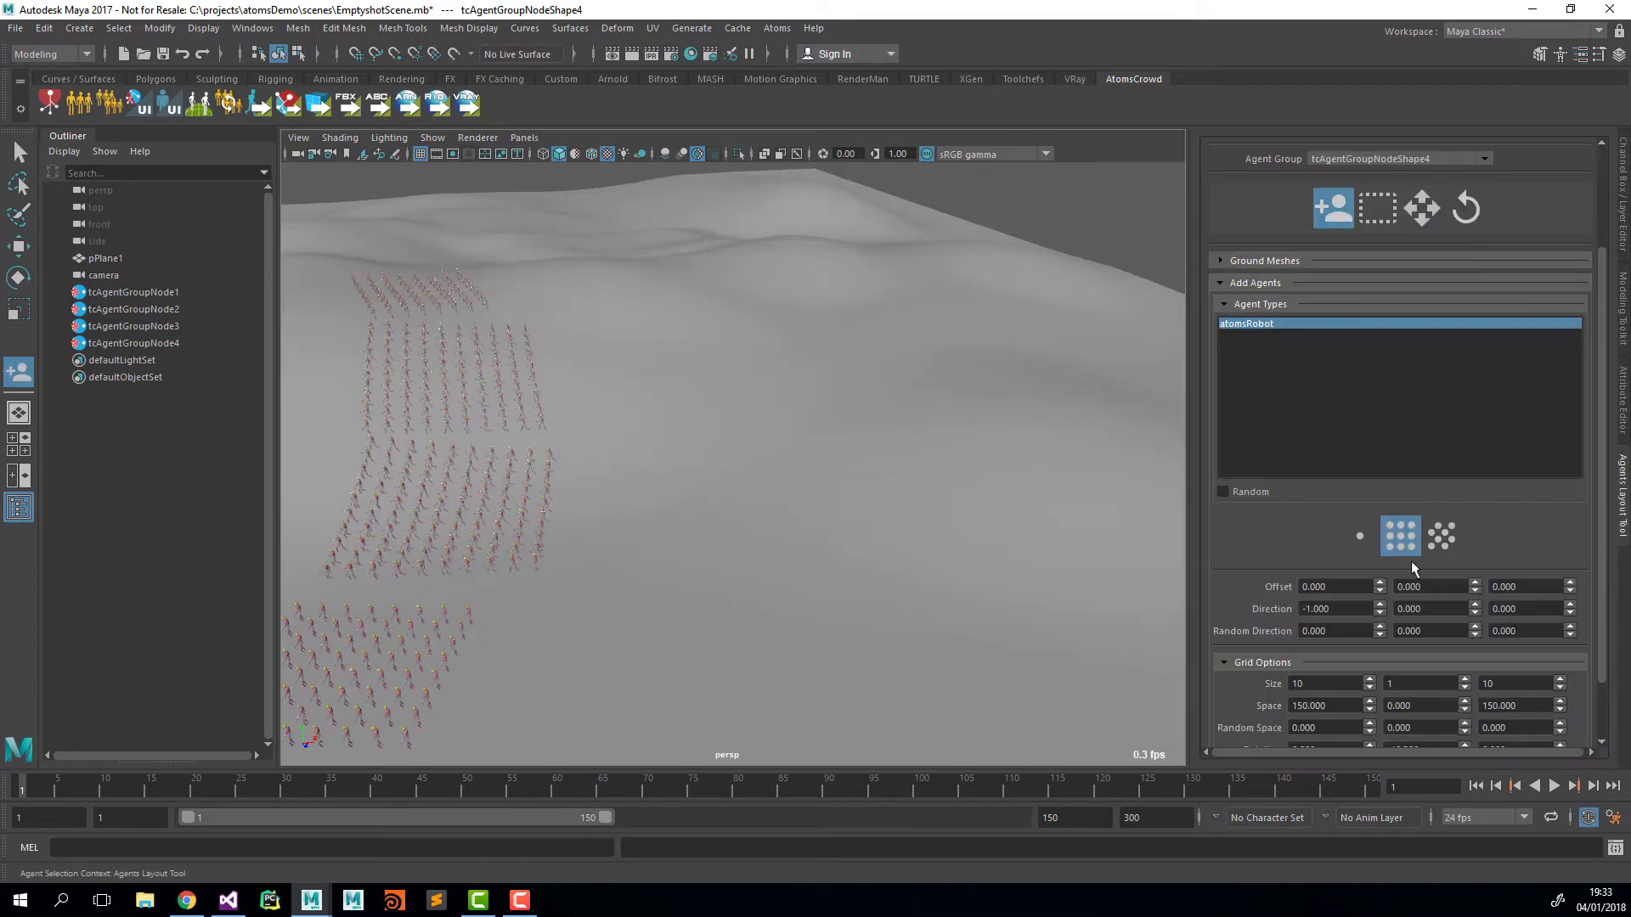
Step: Set the grid size to 15 by 15 and place the robot grid beside the other crowds
{"action": "left_click", "coordinate": [1332, 677]}
{"action": "type", "text": "5"}
{"action": "key", "text": "Tab"}
{"action": "key", "text": "Tab"}
{"action": "middle_click_drag", "start_coordinate": [716, 409], "coordinate": [685, 411], "text": "alt"}
{"action": "left_click_drag", "start_coordinate": [675, 421], "coordinate": [715, 414], "text": "alt"}
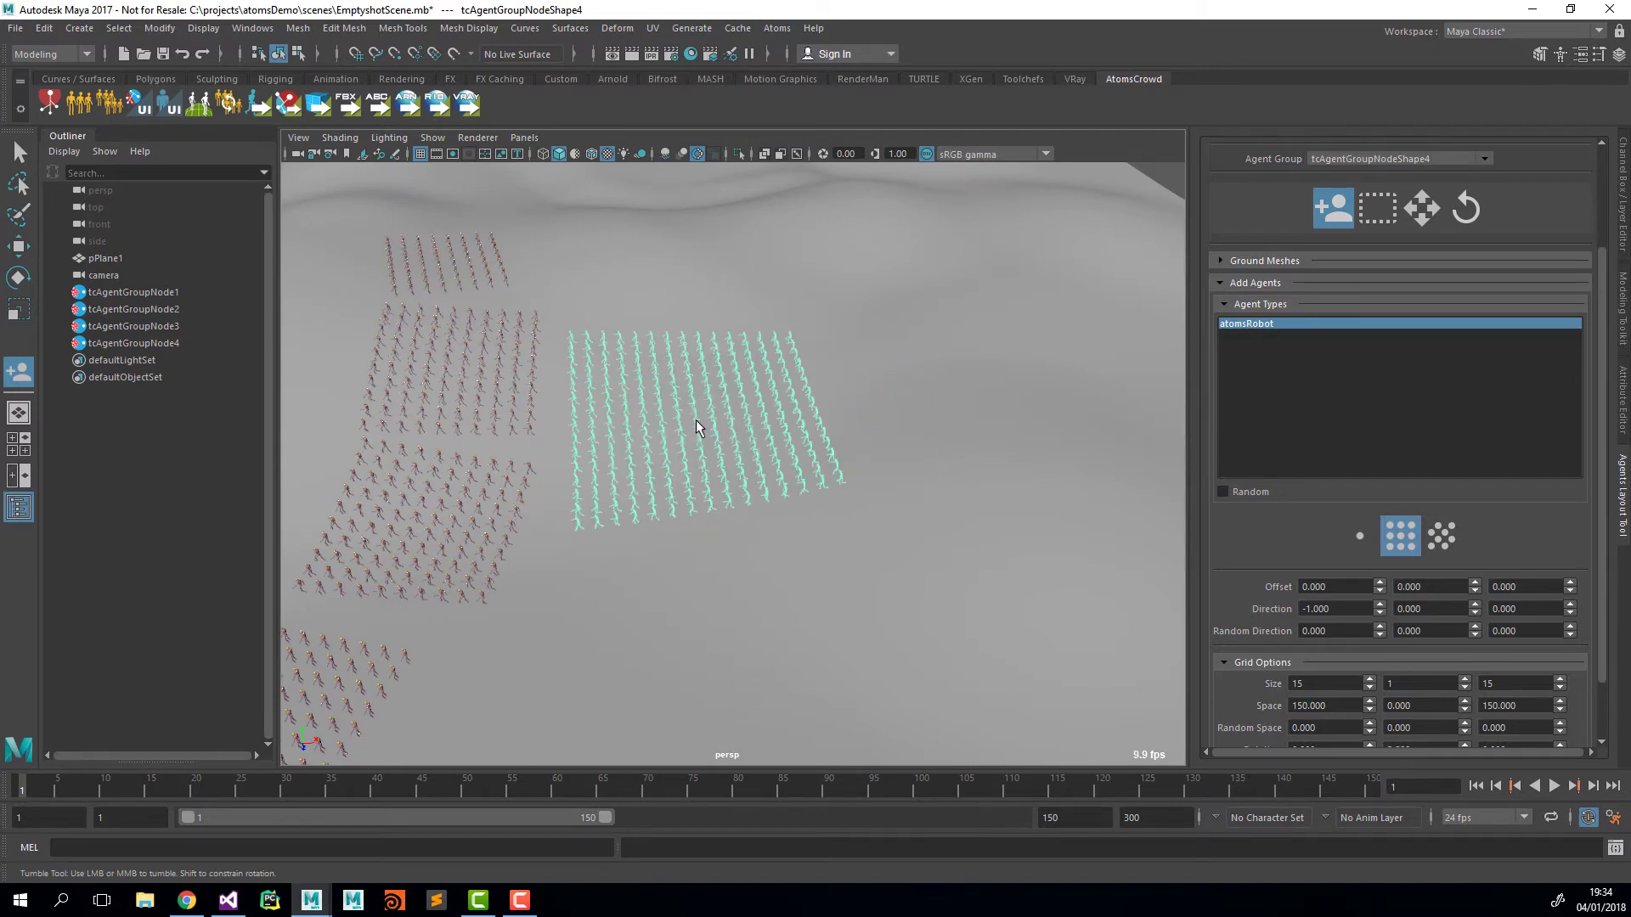
{"action": "left_click_drag", "start_coordinate": [716, 429], "coordinate": [747, 451], "text": "alt"}
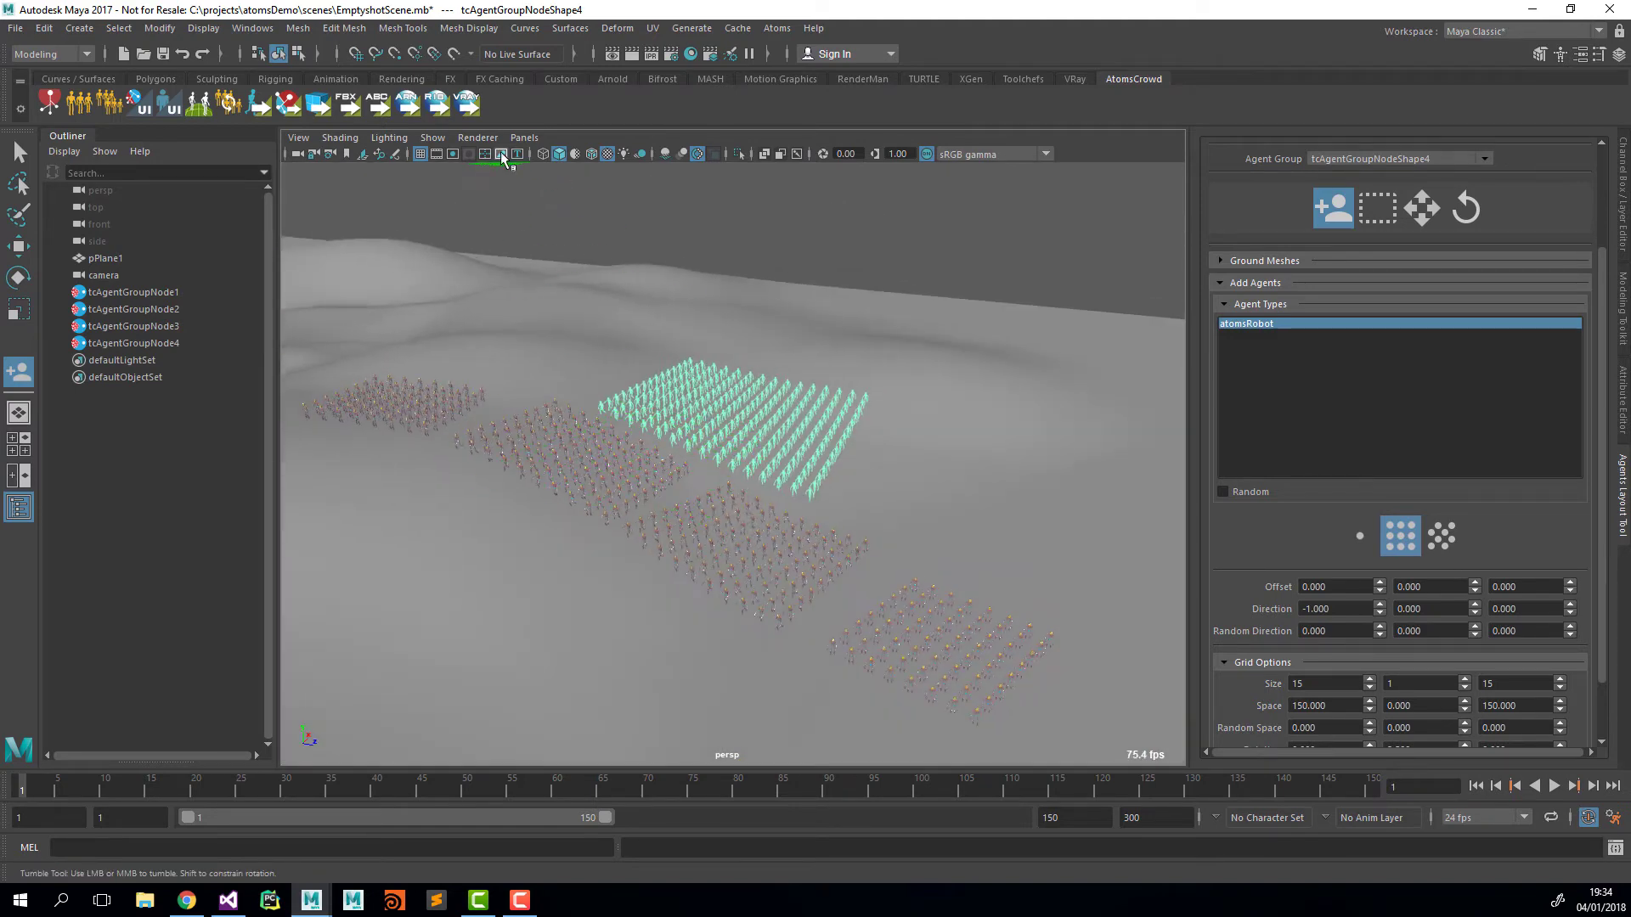
Step: Switch the viewport to look through the scene camera
{"action": "left_click", "coordinate": [524, 138]}
{"action": "mouse_move", "coordinate": [611, 155]}
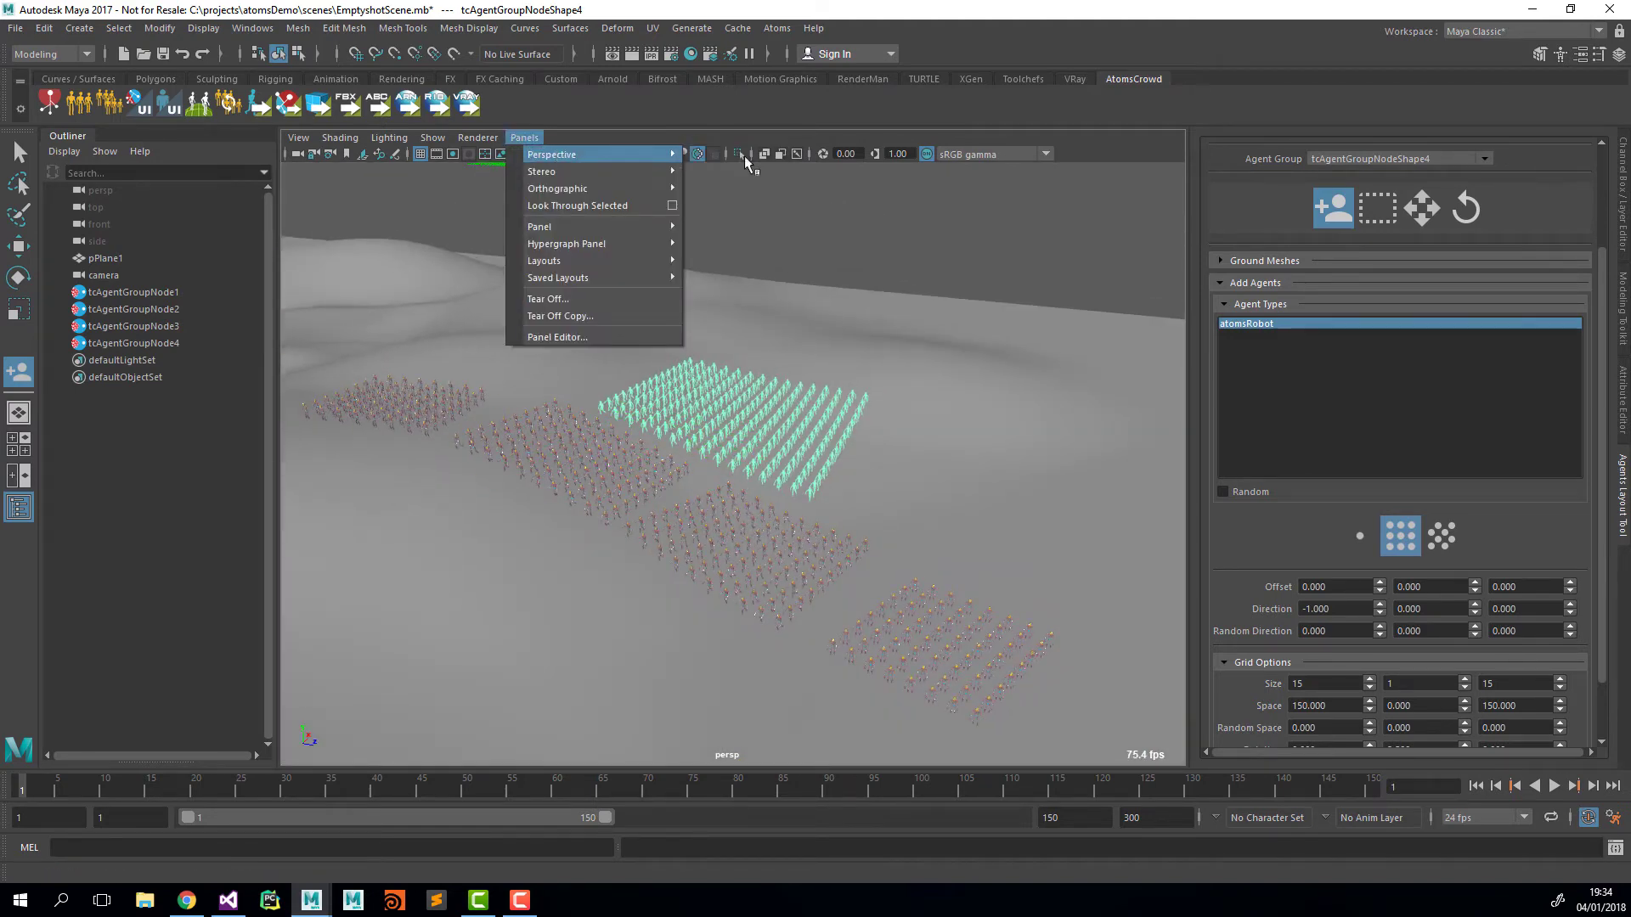
{"action": "left_click", "coordinate": [744, 155]}
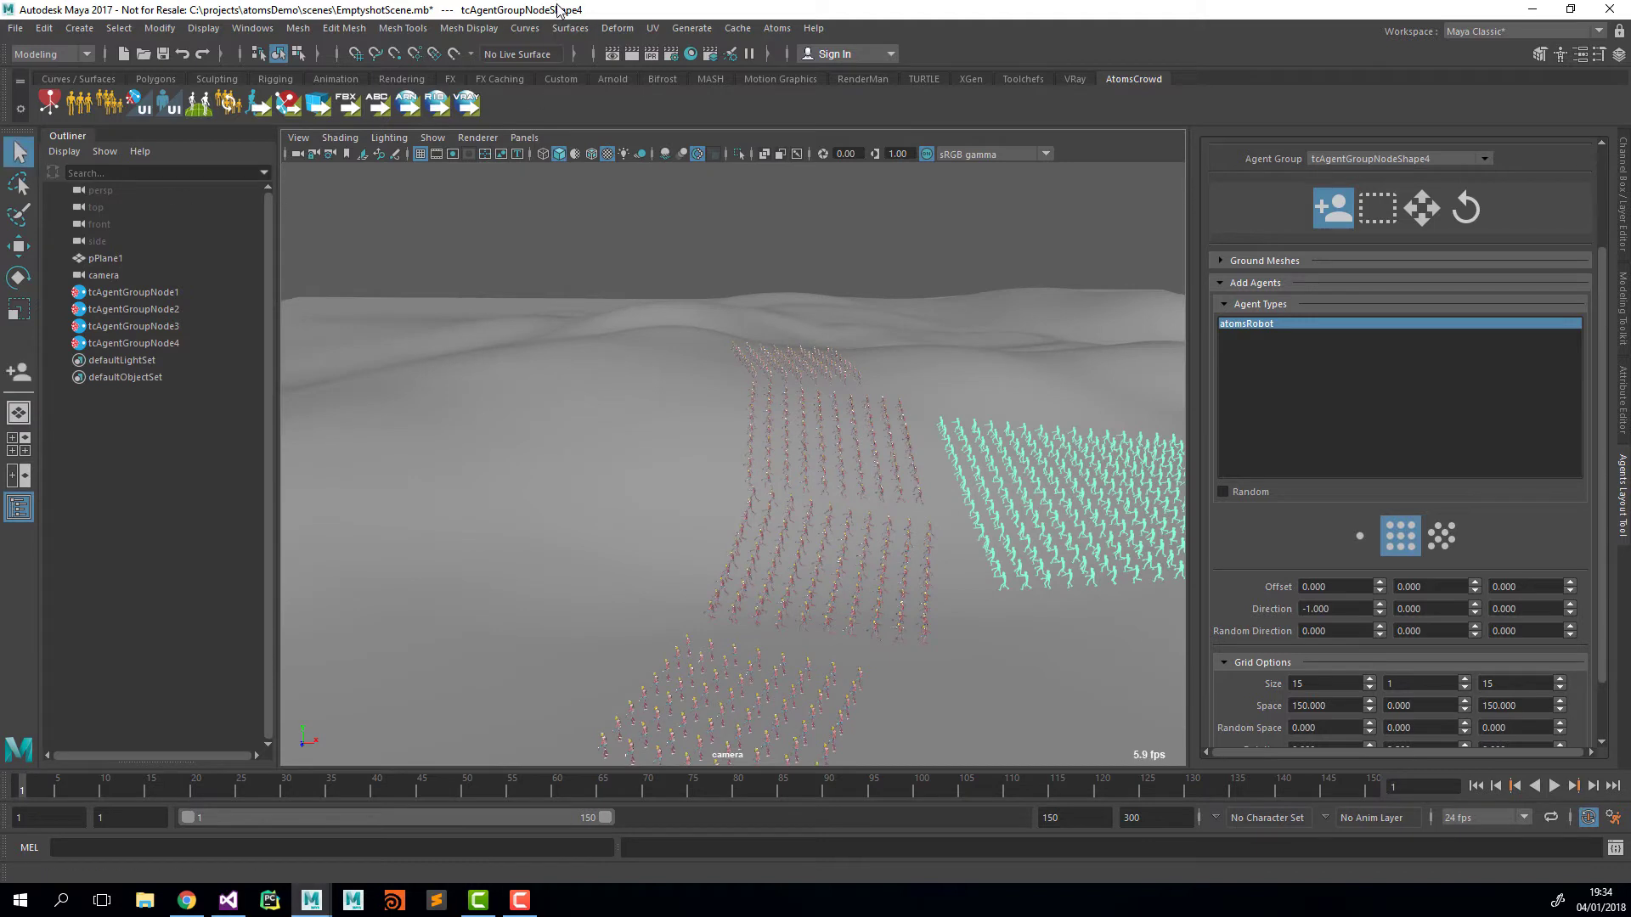
Step: Save EmptyshotScene.mb, test playback, rewind to frame 1, and show tcAgentGroupNode3's attributes
{"action": "key", "text": "ctrl+s"}
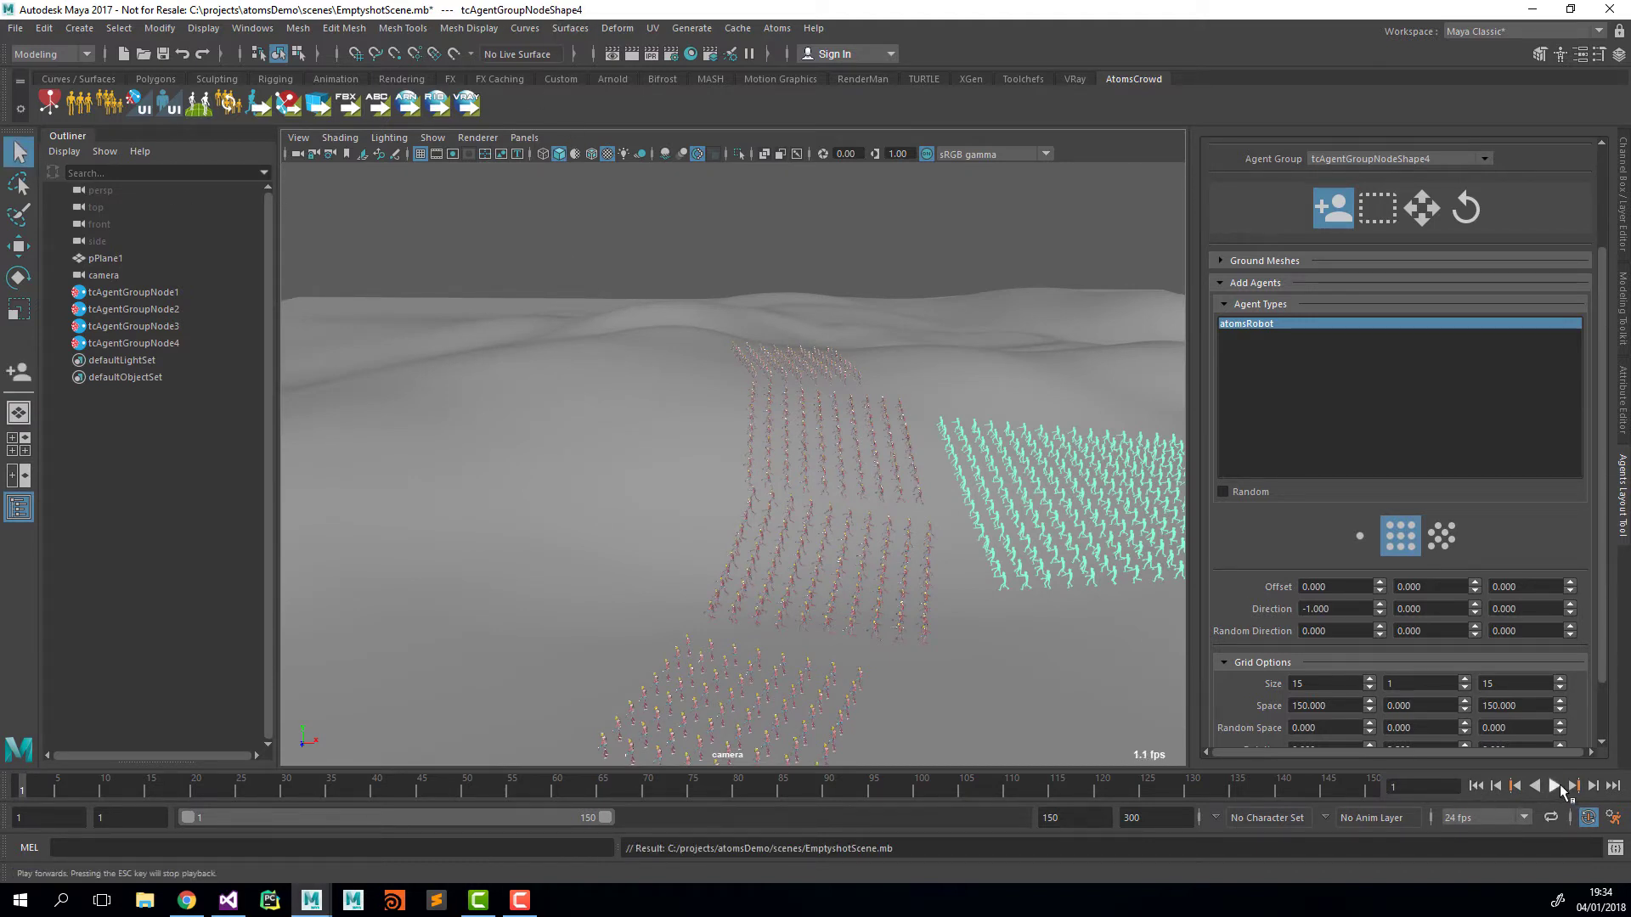
{"action": "left_click", "coordinate": [1555, 787]}
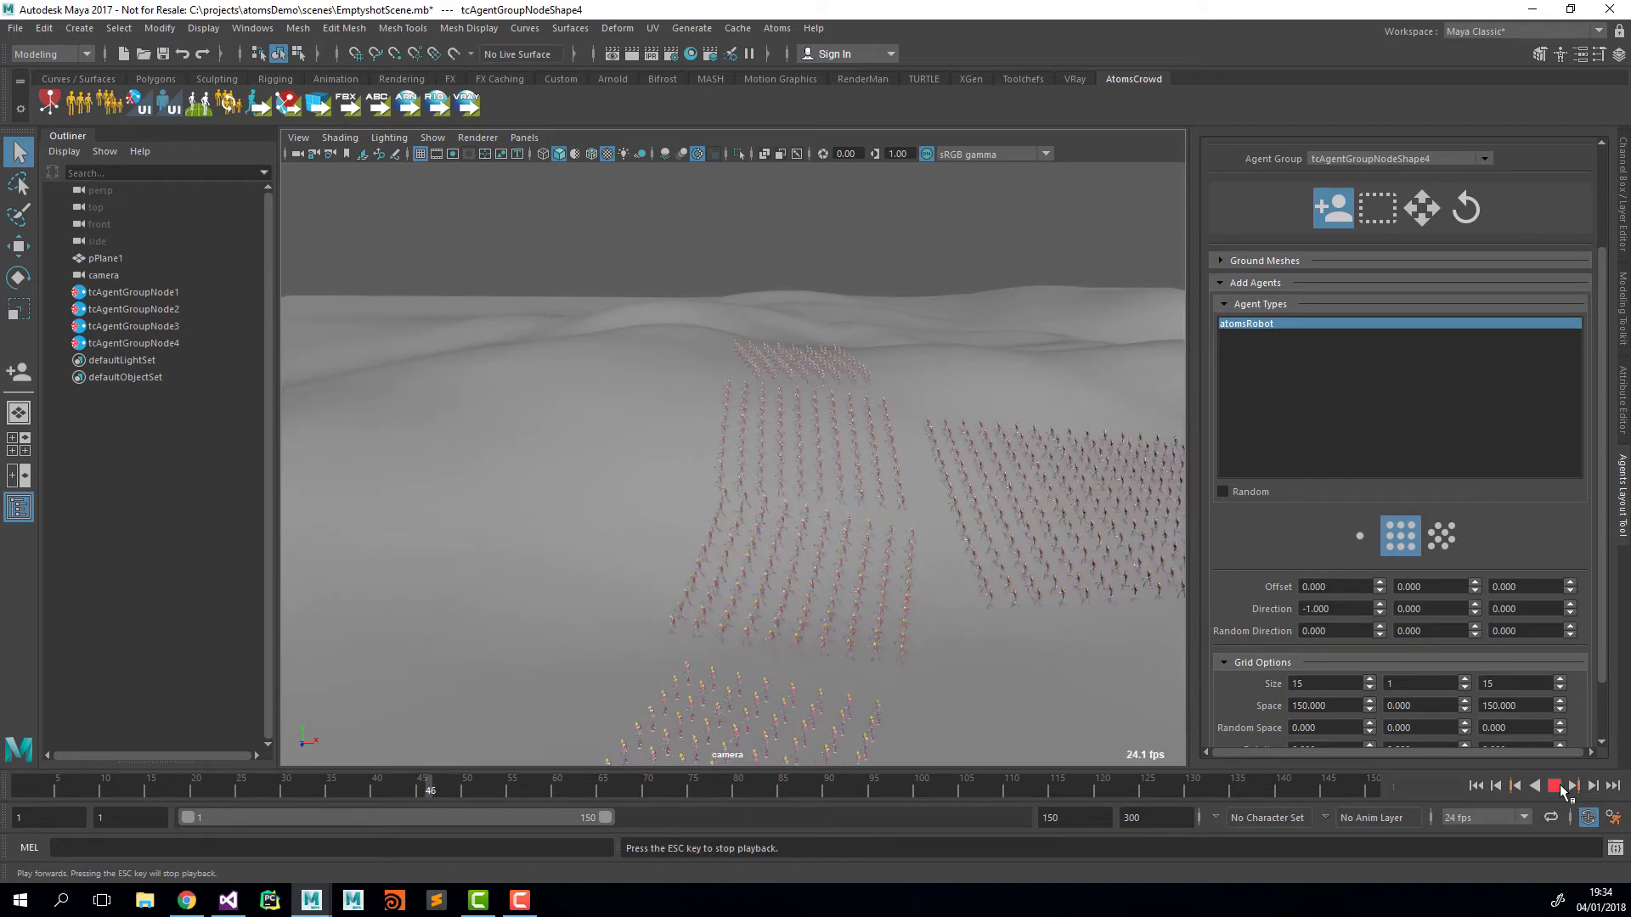
{"action": "left_click", "coordinate": [1555, 787]}
{"action": "left_click", "coordinate": [1477, 787]}
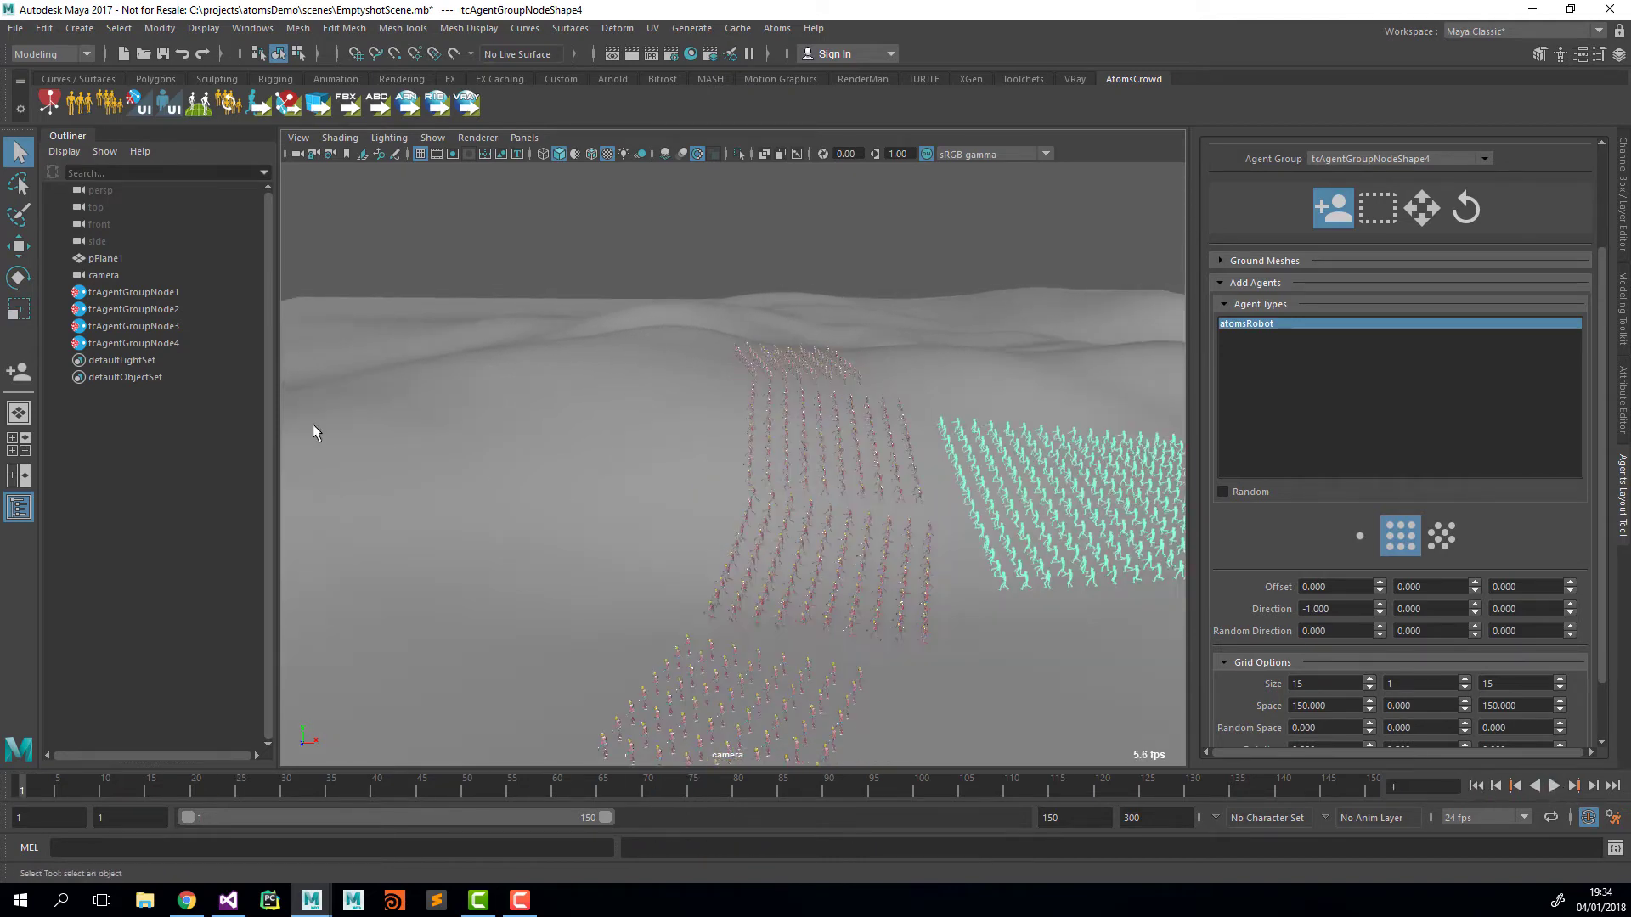
{"action": "left_click", "coordinate": [154, 329]}
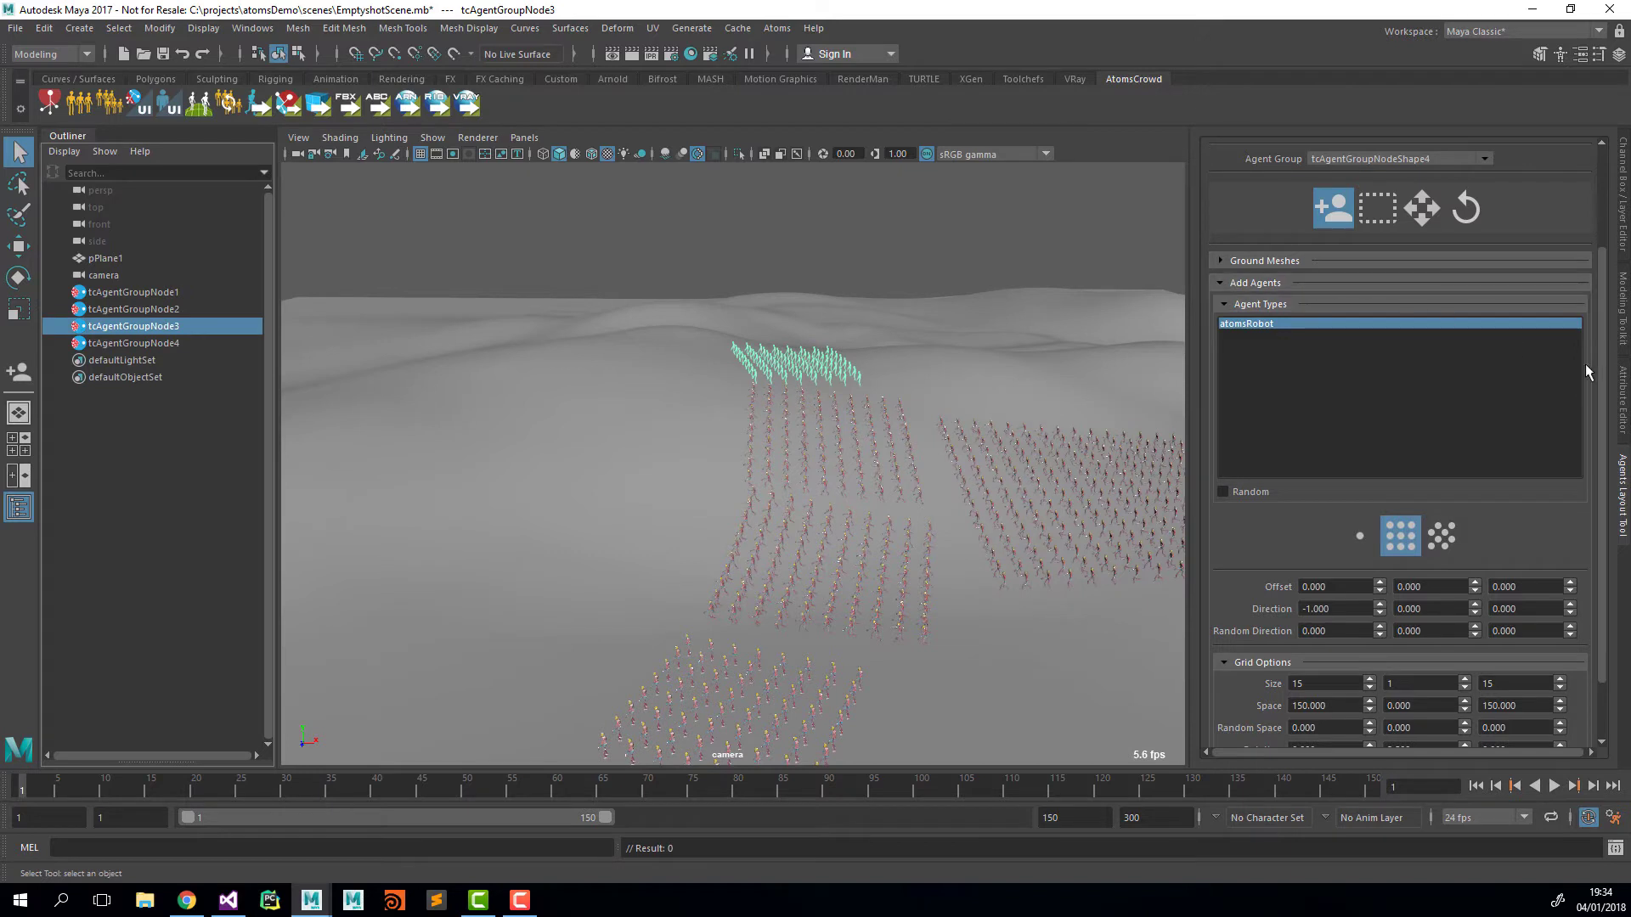
{"action": "left_click", "coordinate": [1622, 387]}
Step: Set the stateMachine state to 1 for tcAgentGroupNode3 and tcAgentGroupNode2
{"action": "left_click", "coordinate": [1164, 306]}
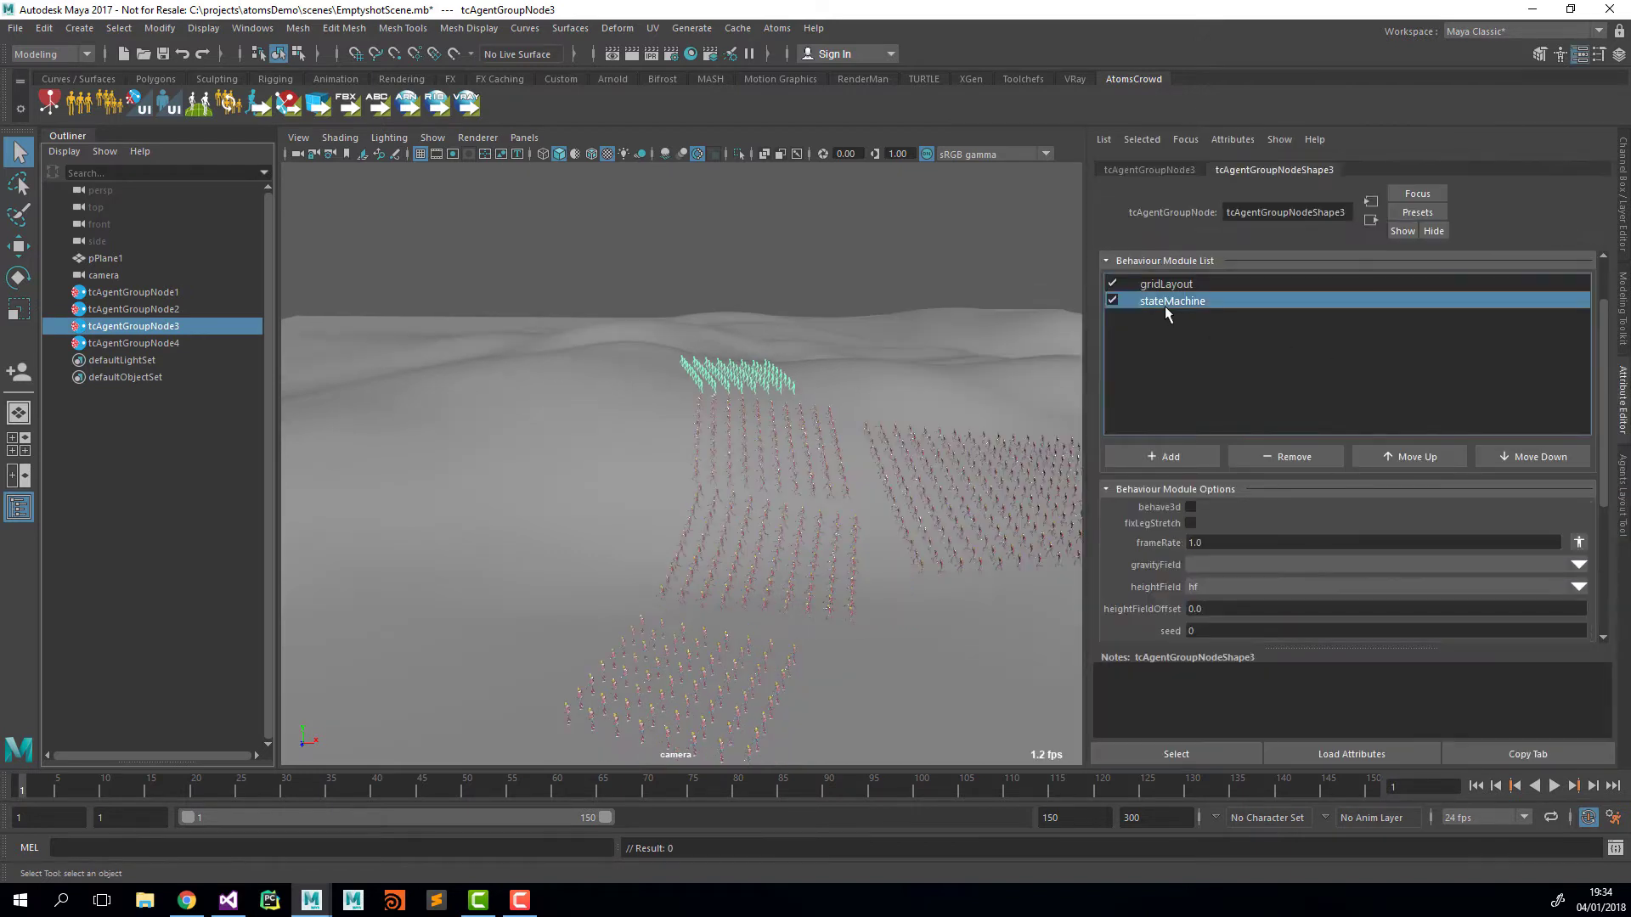
{"action": "scroll", "coordinate": [1216, 491], "scroll_direction": "down", "scroll_amount": 2}
{"action": "left_click", "coordinate": [1217, 572]}
{"action": "type", "text": "1"}
{"action": "key", "text": "Return"}
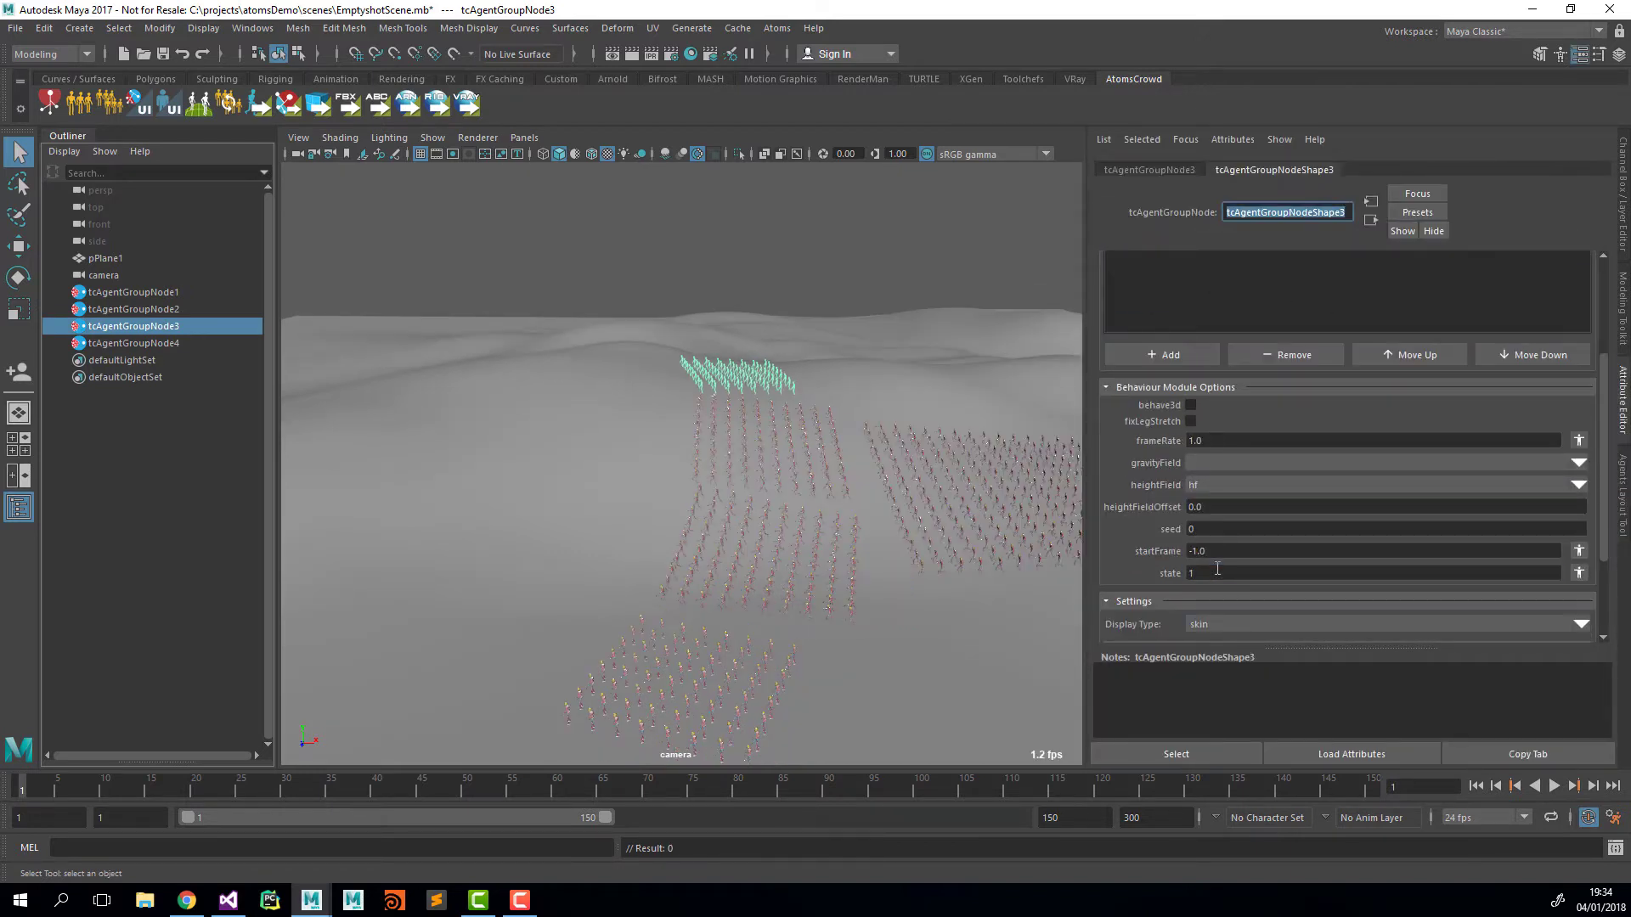
{"action": "left_click", "coordinate": [133, 309]}
{"action": "left_click", "coordinate": [1212, 571]}
{"action": "type", "text": "1"}
{"action": "key", "text": "Return"}
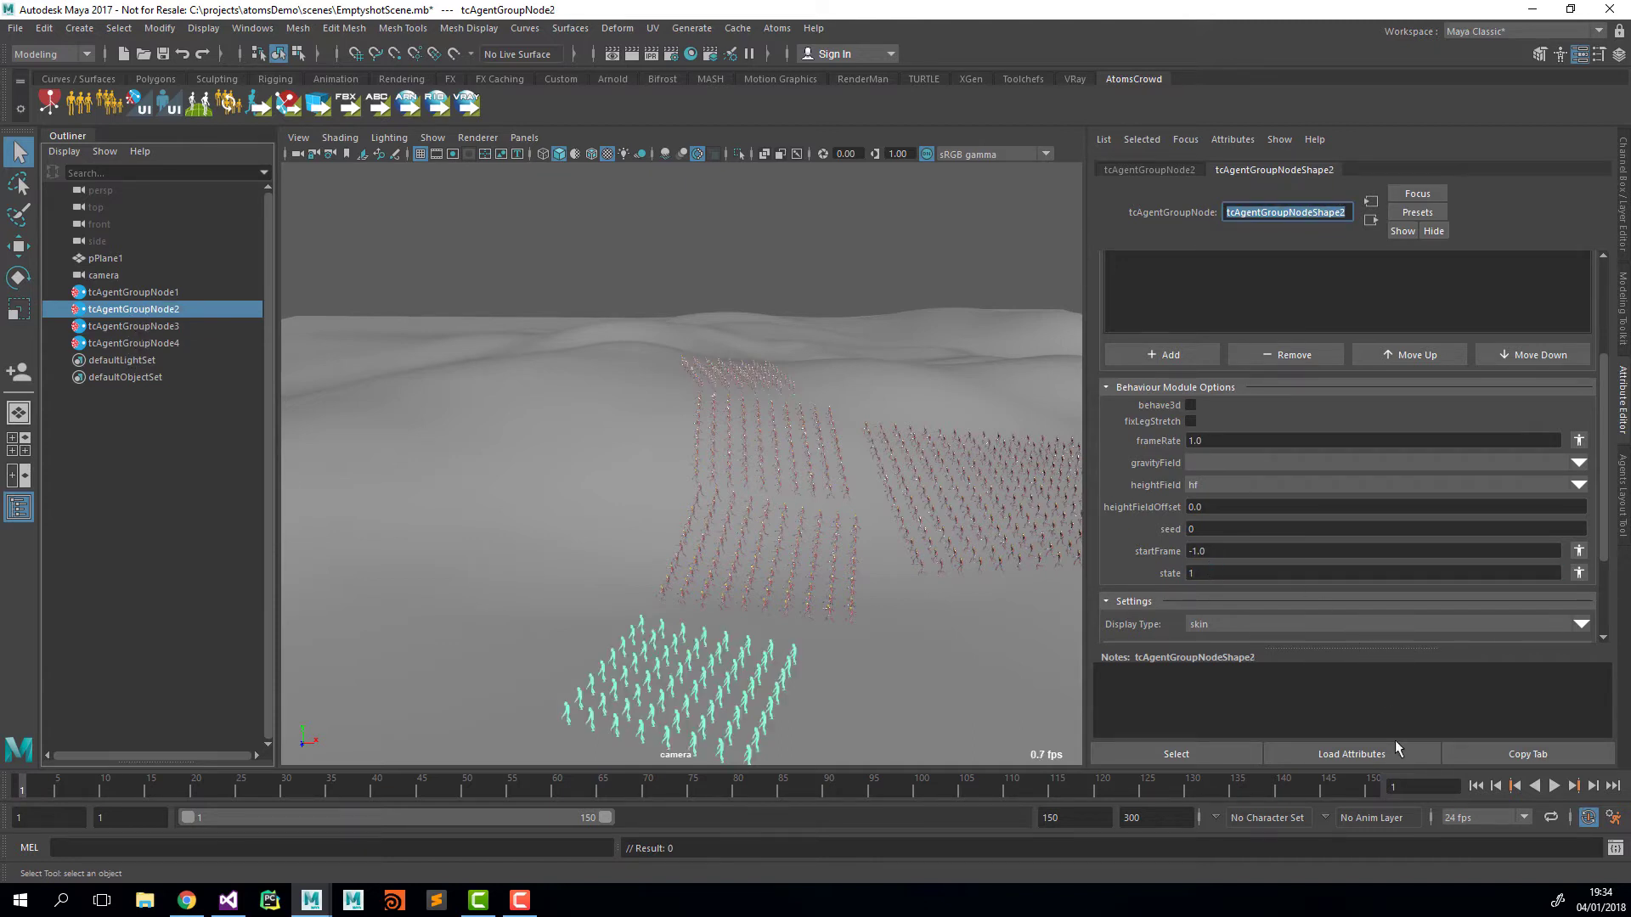
Step: Test the simulation, rewind to frame 1, and create a new empty agent group tcAgentGroupNode5
{"action": "left_click", "coordinate": [1555, 786]}
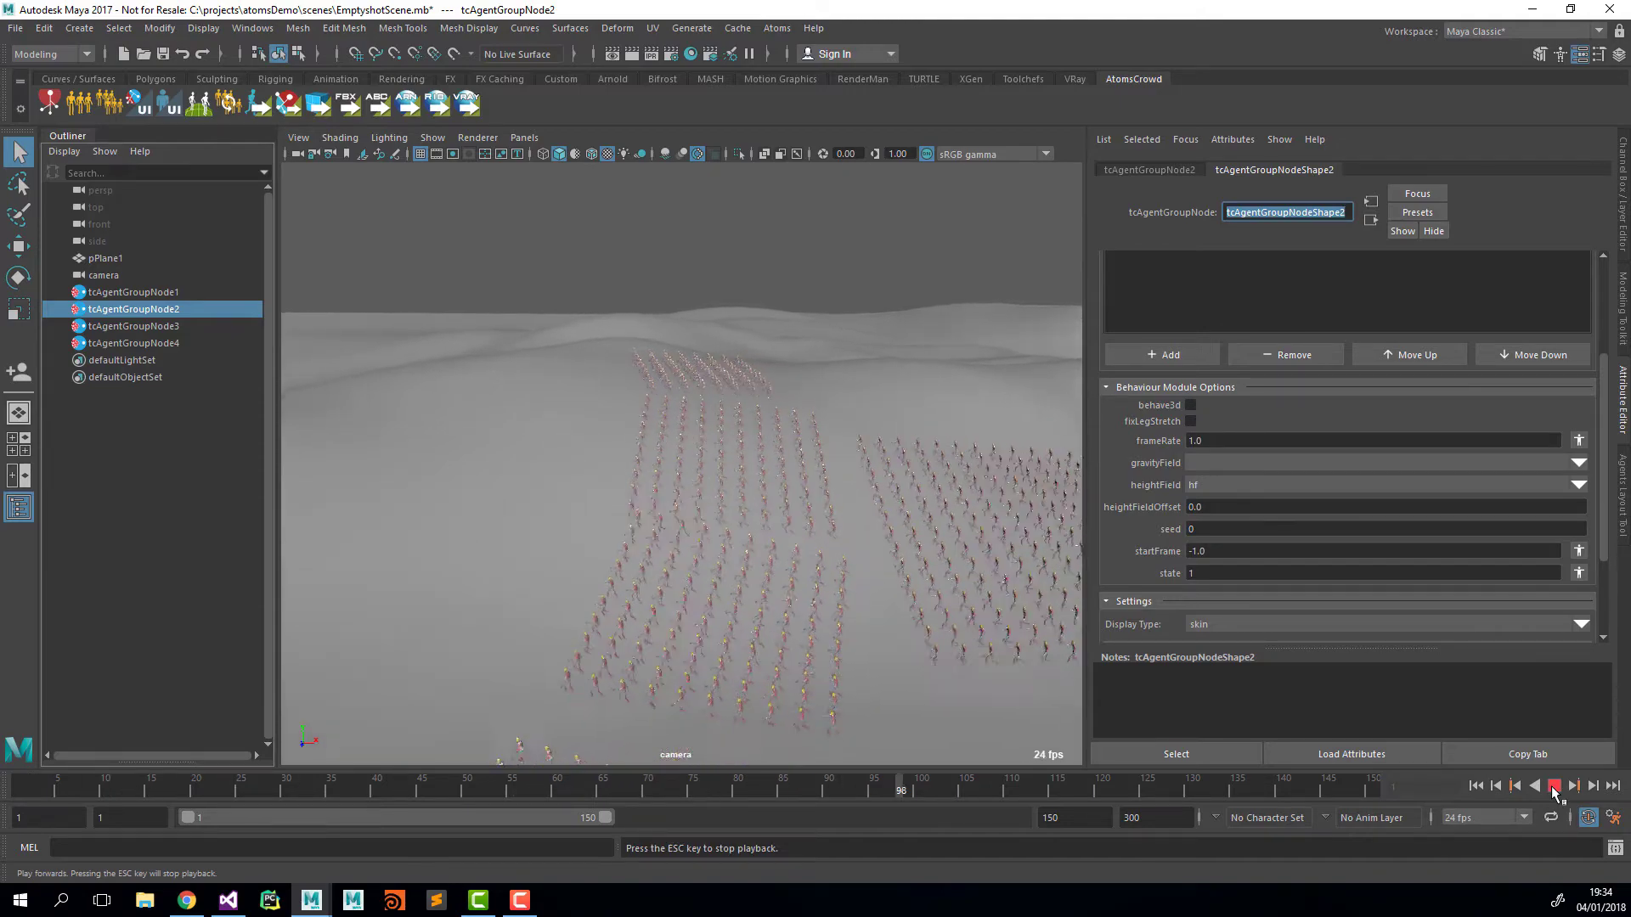
{"action": "left_click", "coordinate": [1554, 785]}
{"action": "left_click", "coordinate": [1476, 786]}
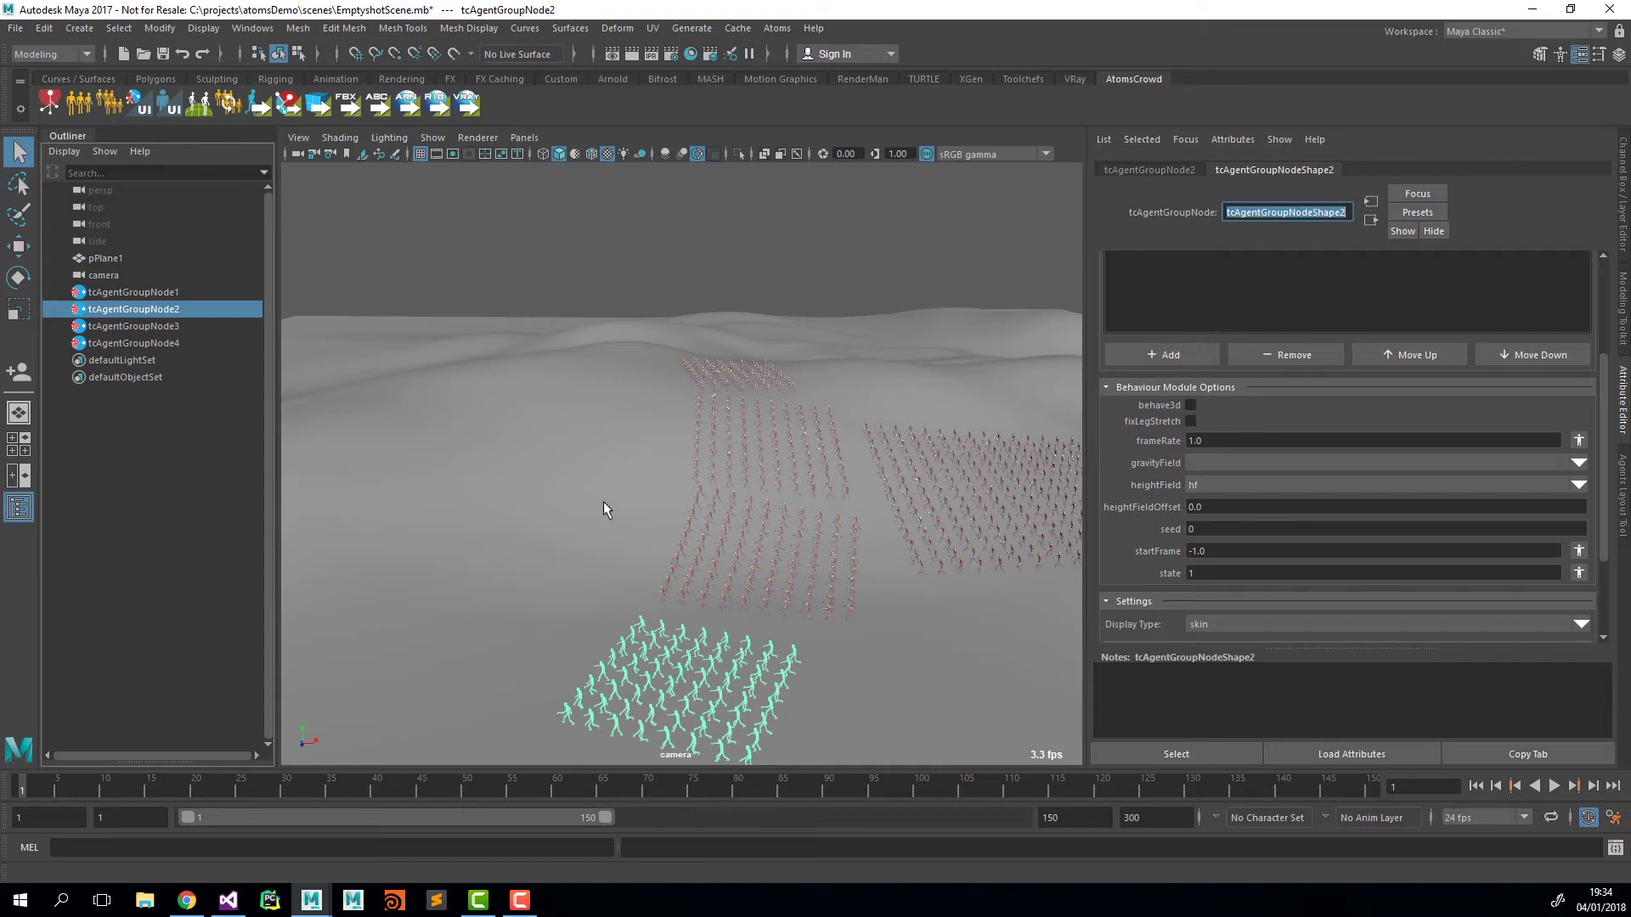
{"action": "left_click", "coordinate": [110, 103]}
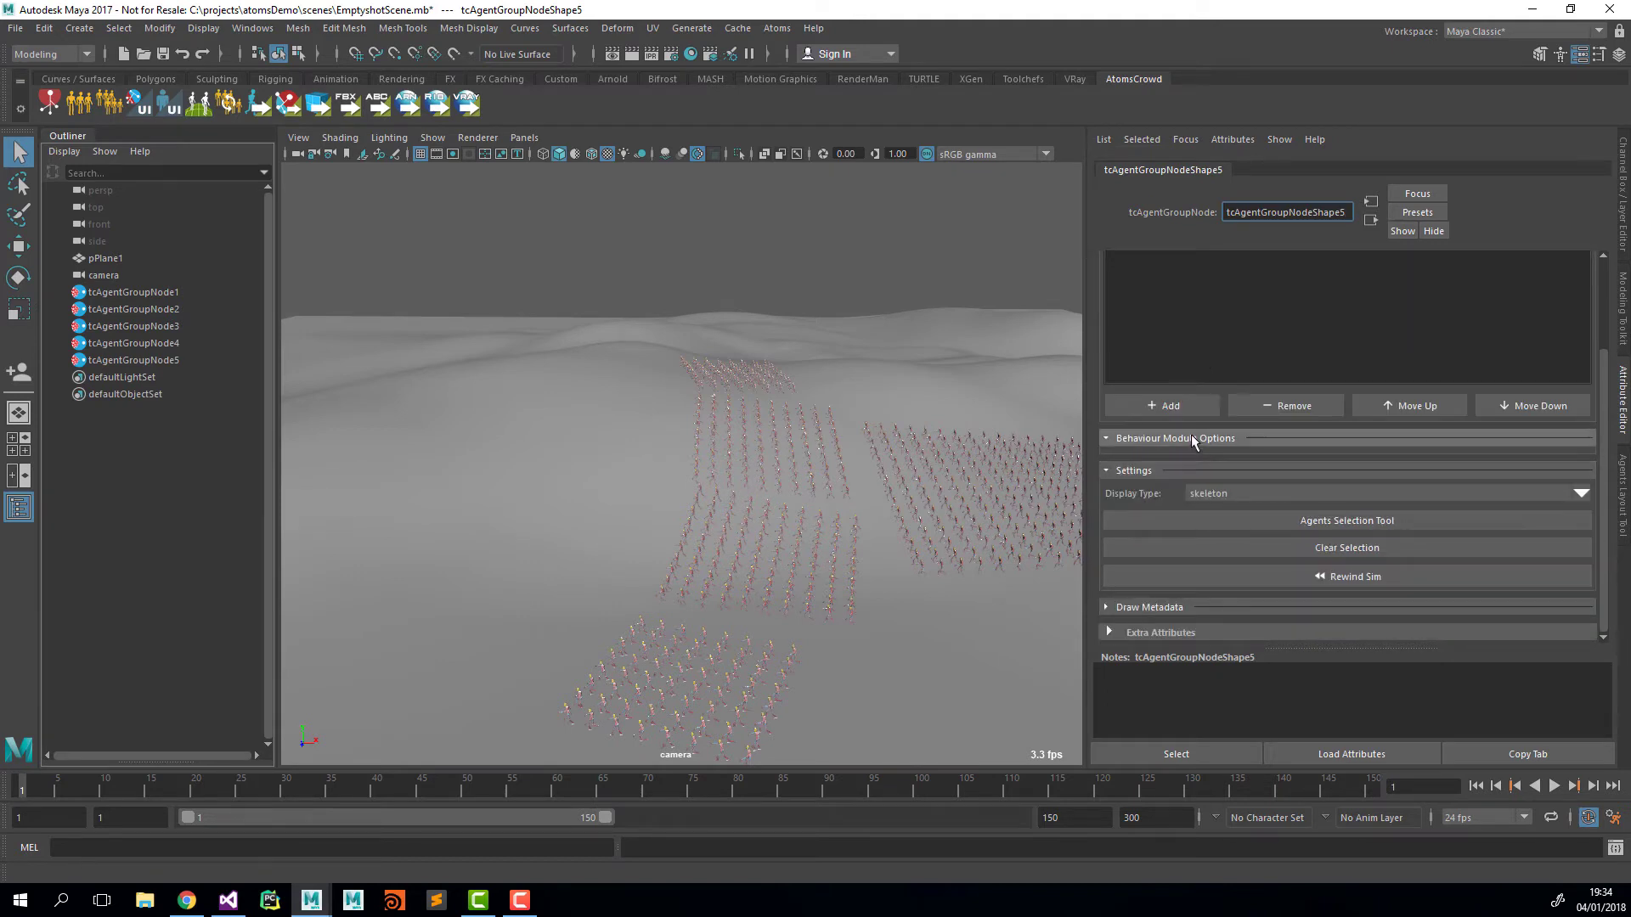
Step: Add the pointsLayout and stateMachine modules to tcAgentGroupNodeShape5
{"action": "left_click", "coordinate": [1186, 408]}
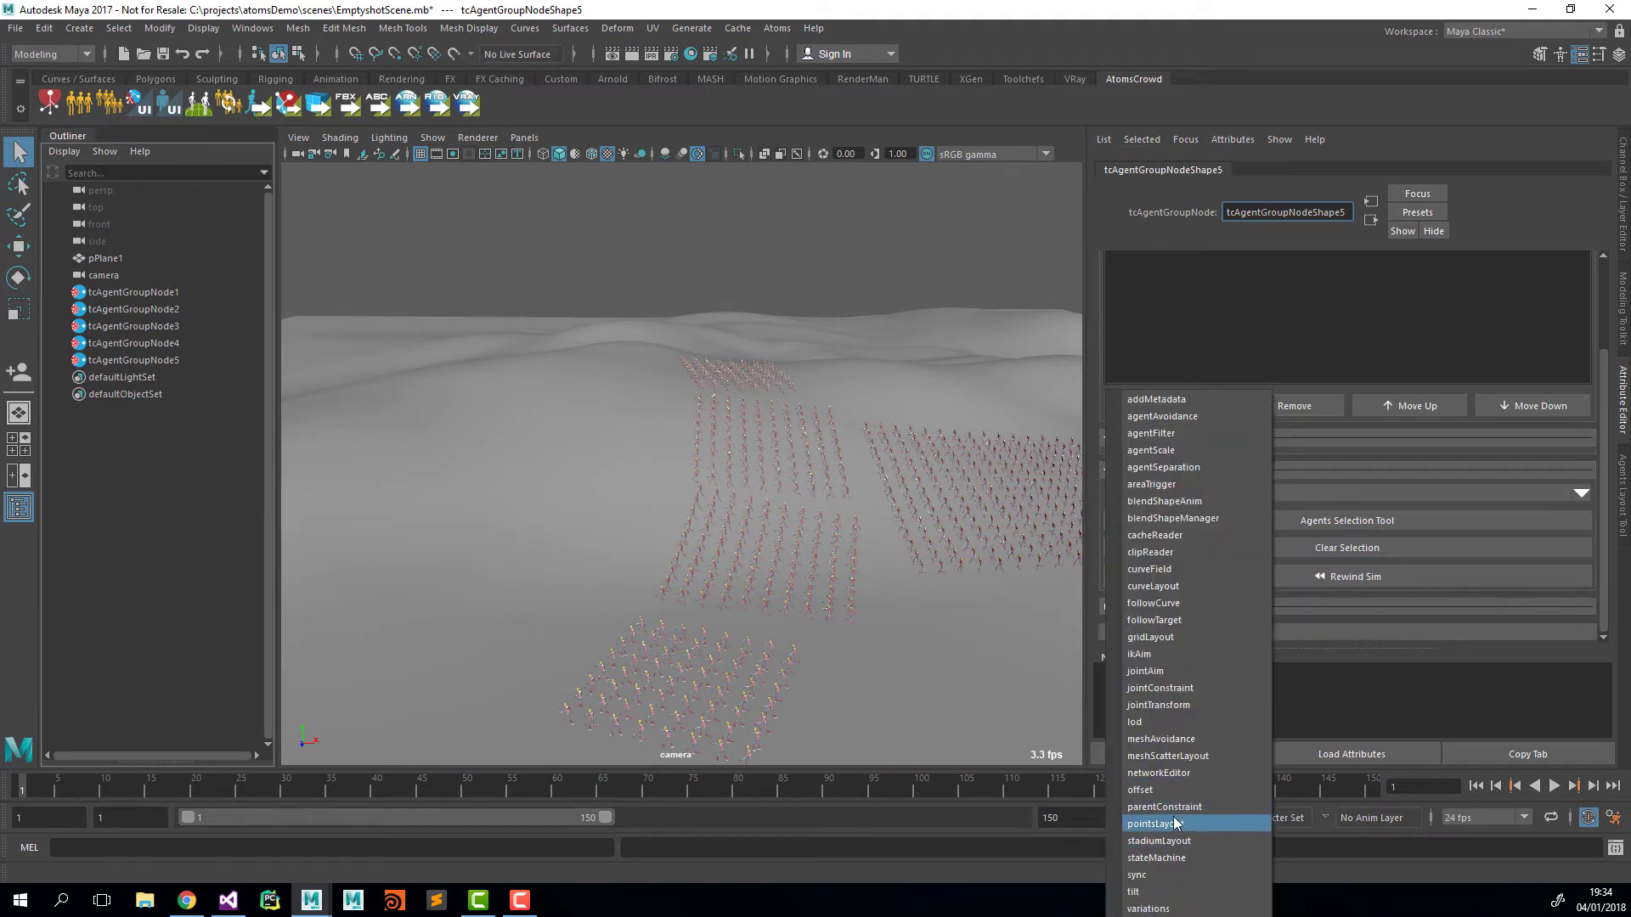
{"action": "left_click", "coordinate": [1169, 825]}
{"action": "left_click", "coordinate": [1199, 504]}
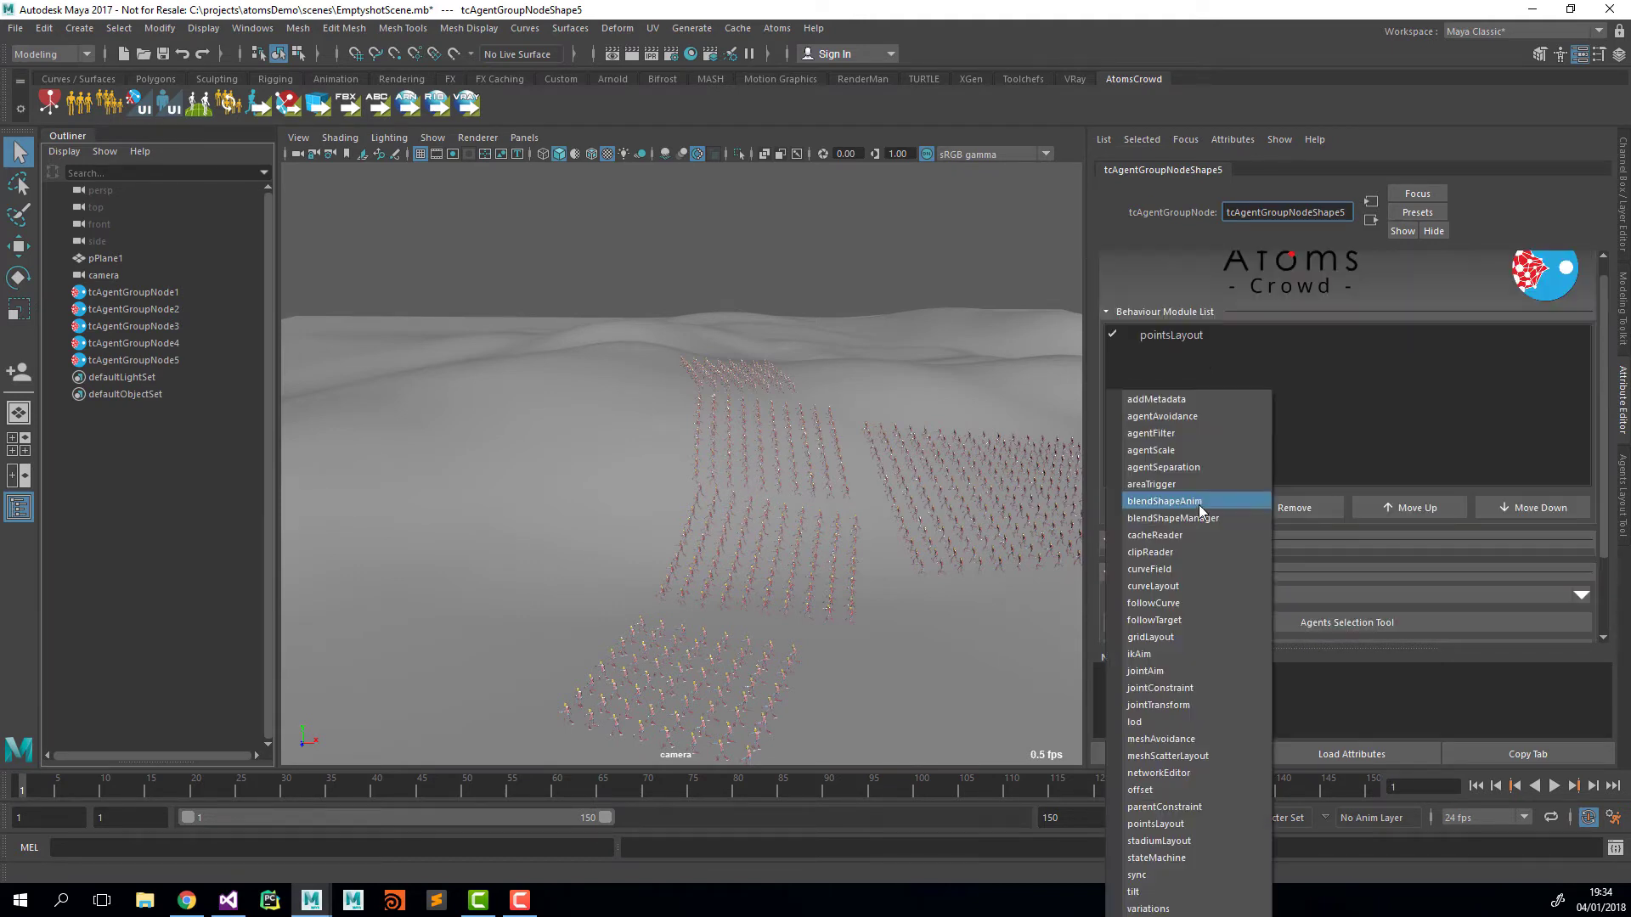
{"action": "left_click", "coordinate": [1186, 857]}
Step: Set the stateMachine height field to hf and launch pointsLayout's Agents Layout Tool
{"action": "left_click", "coordinate": [1198, 354]}
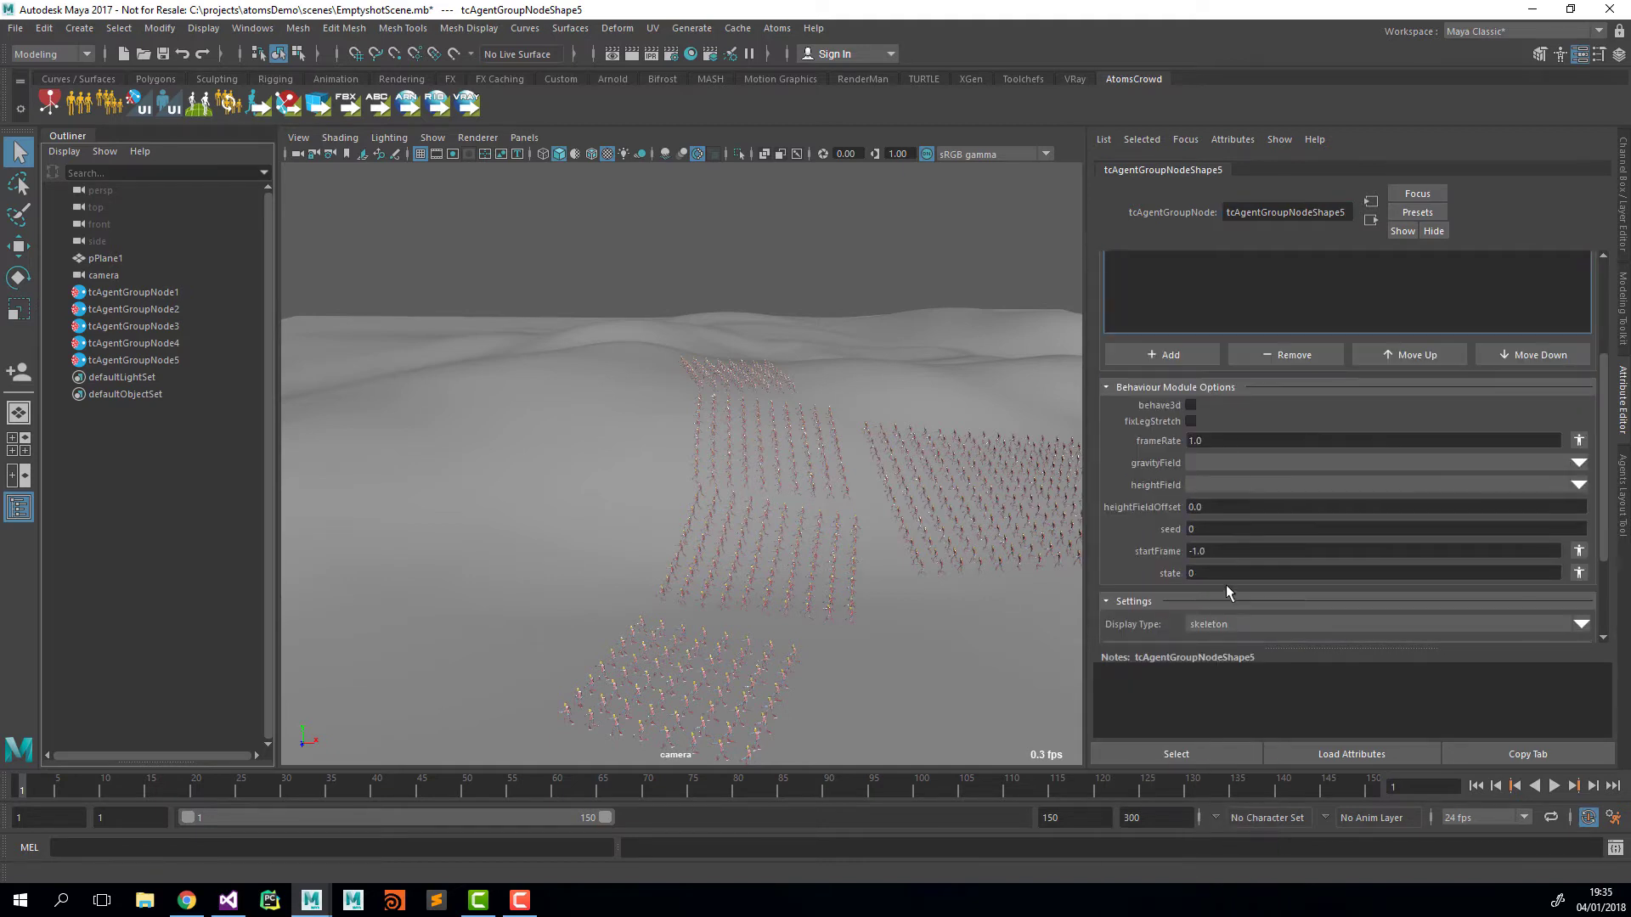
{"action": "scroll", "coordinate": [1185, 459], "scroll_direction": "down", "scroll_amount": 2}
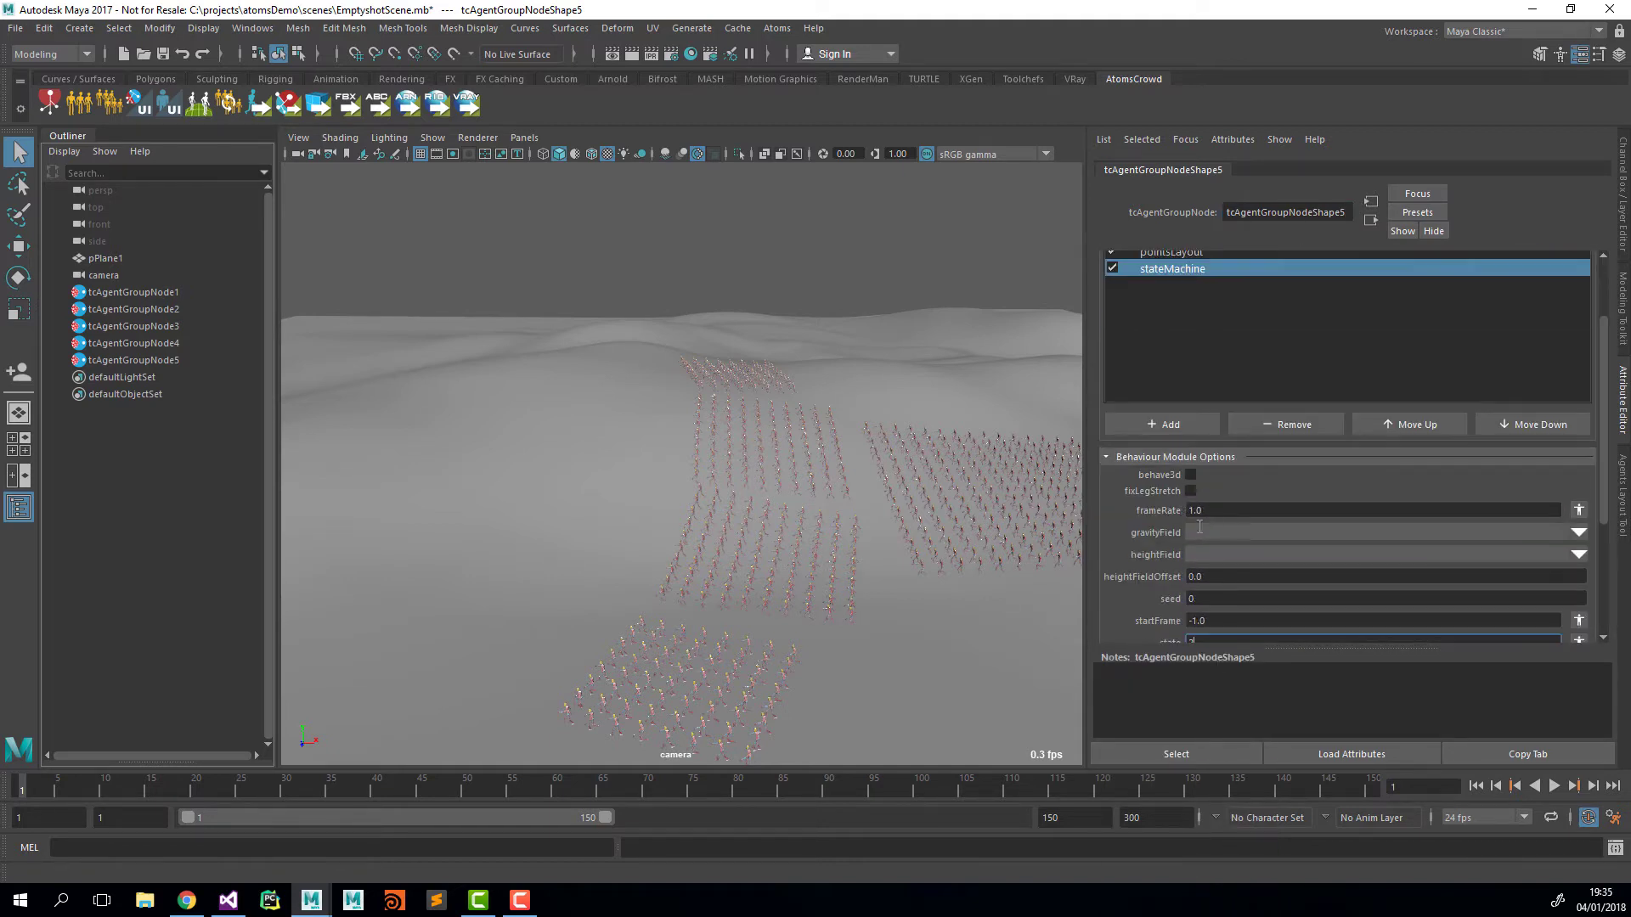
{"action": "left_click", "coordinate": [1250, 555]}
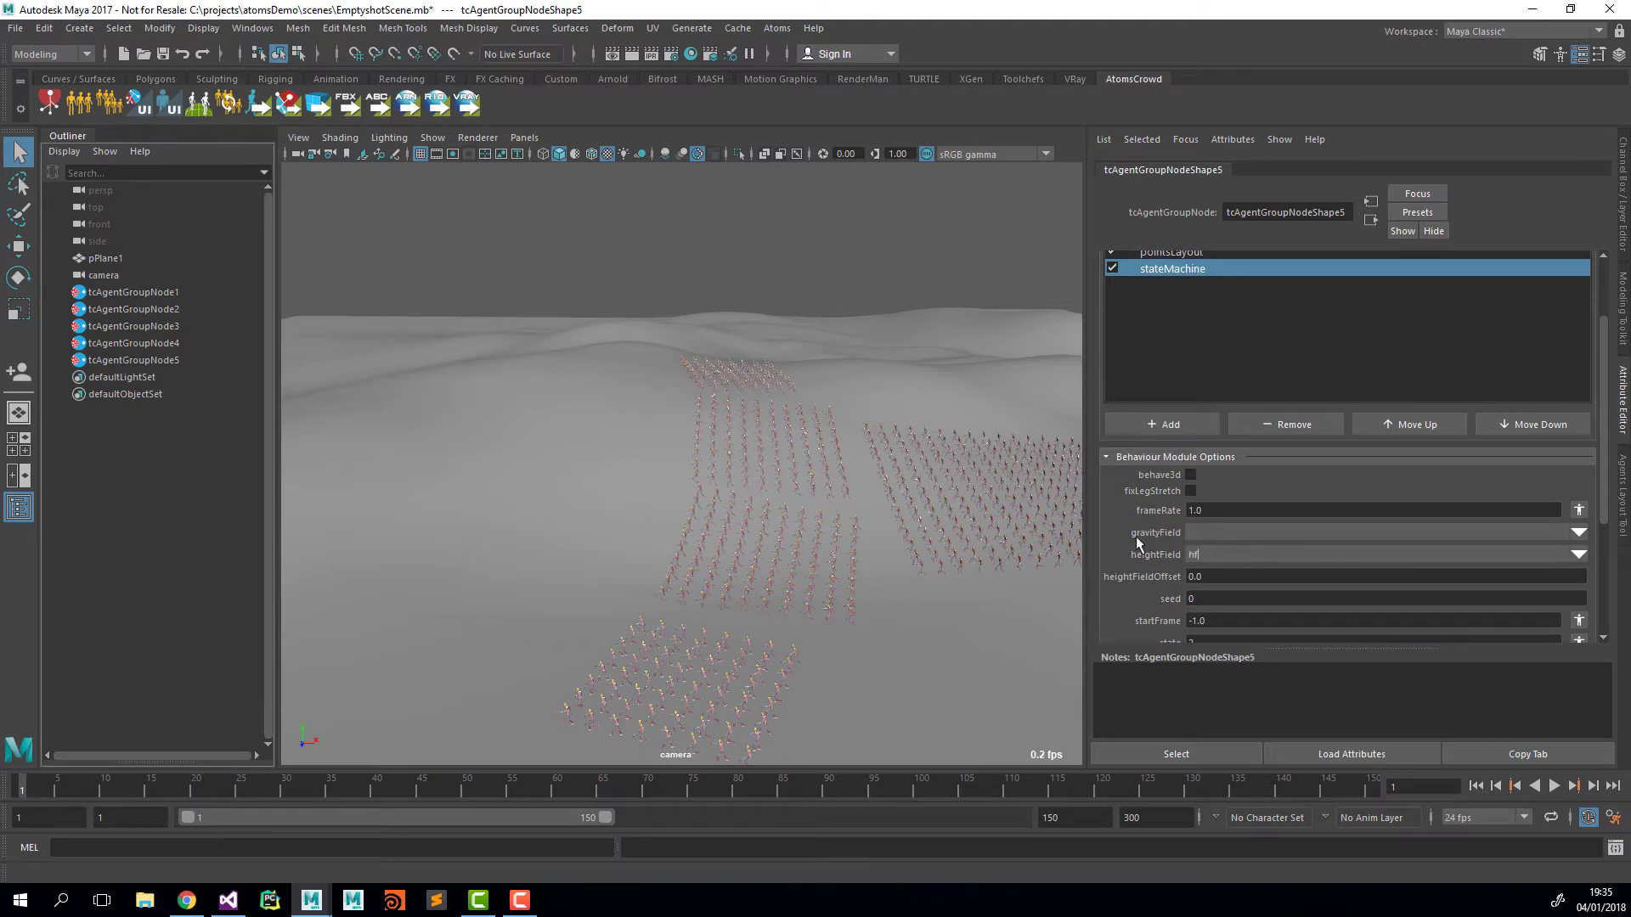
{"action": "scroll", "coordinate": [1180, 299], "scroll_direction": "up", "scroll_amount": 2}
{"action": "left_click", "coordinate": [1182, 303]}
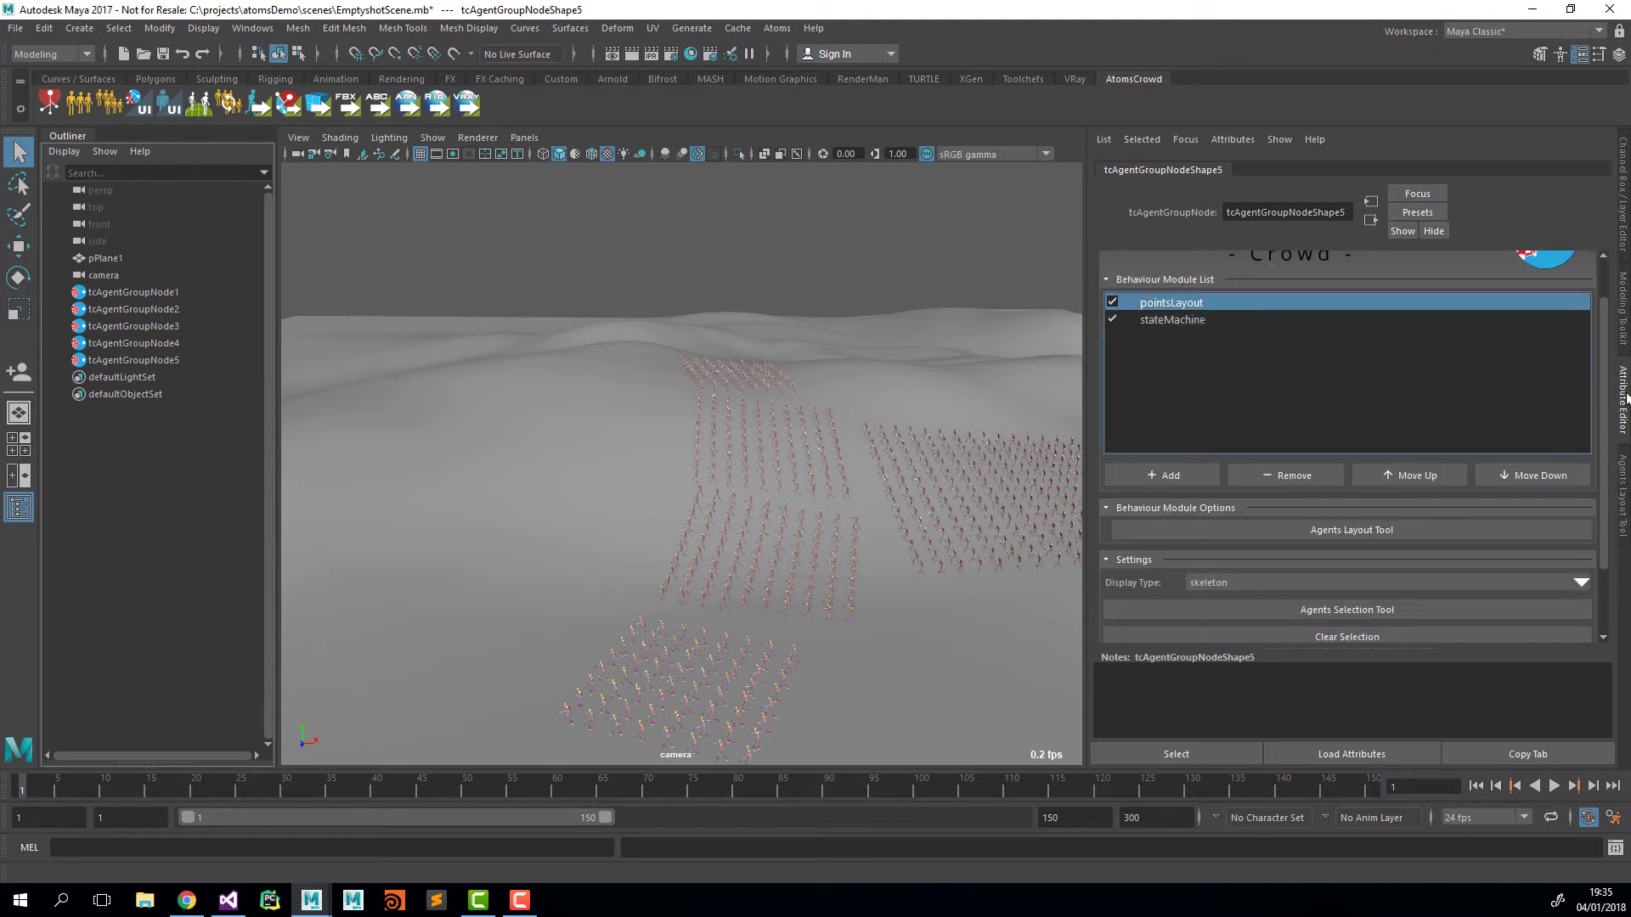
{"action": "left_click", "coordinate": [1347, 528]}
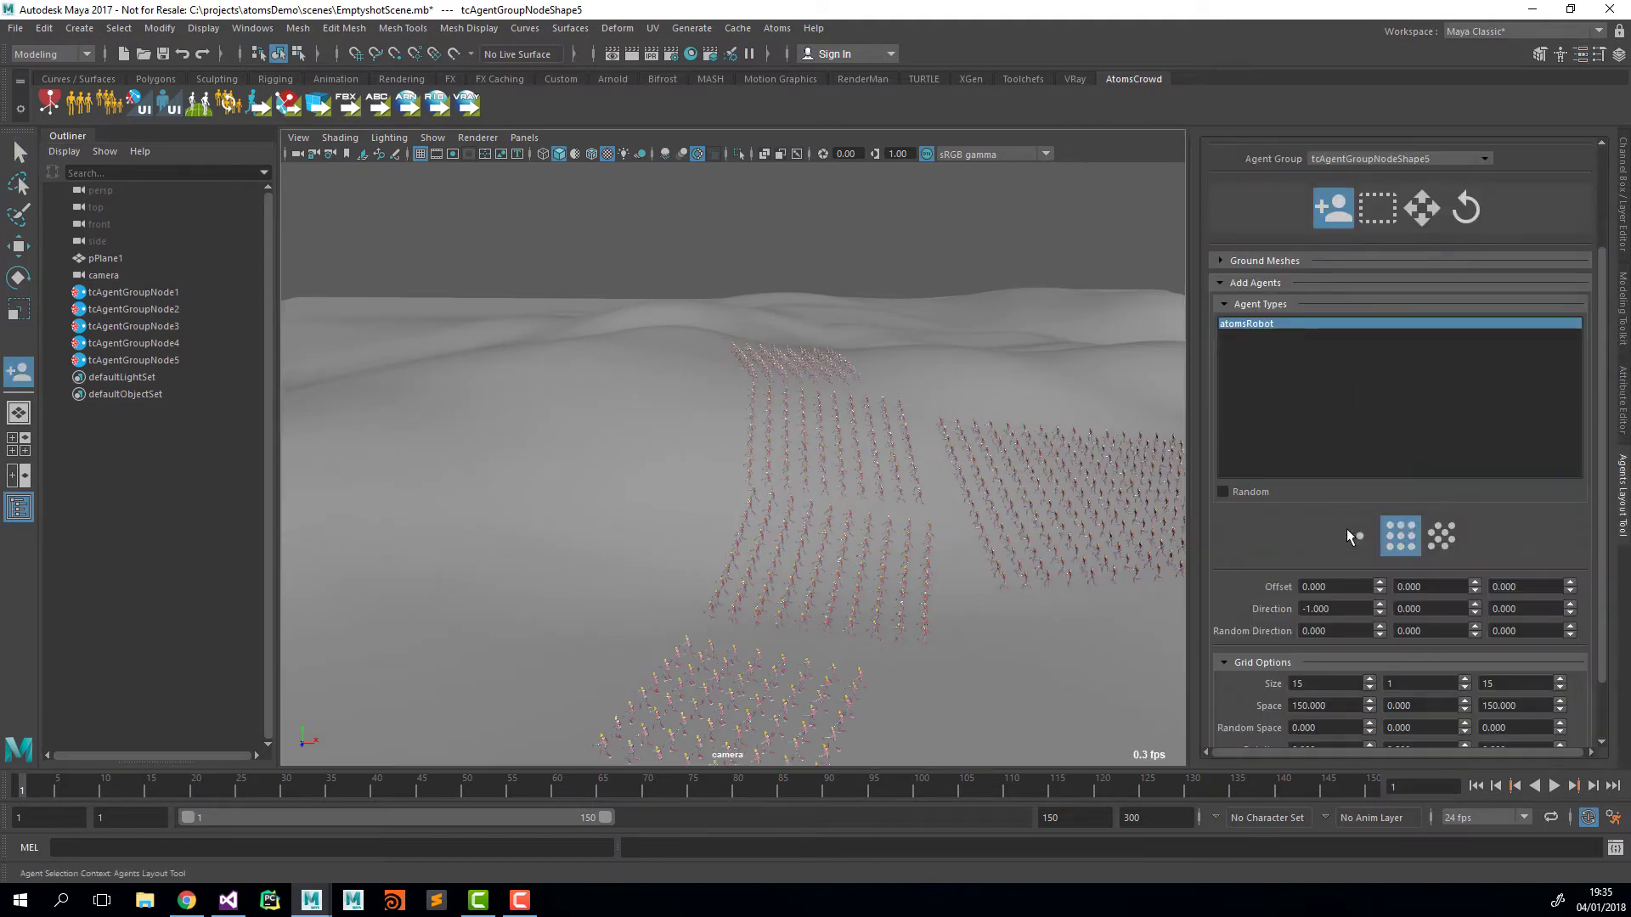
Step: Use Poisson placement with 10 maximum samples and a minimum distance of 100
{"action": "left_click", "coordinate": [1356, 535]}
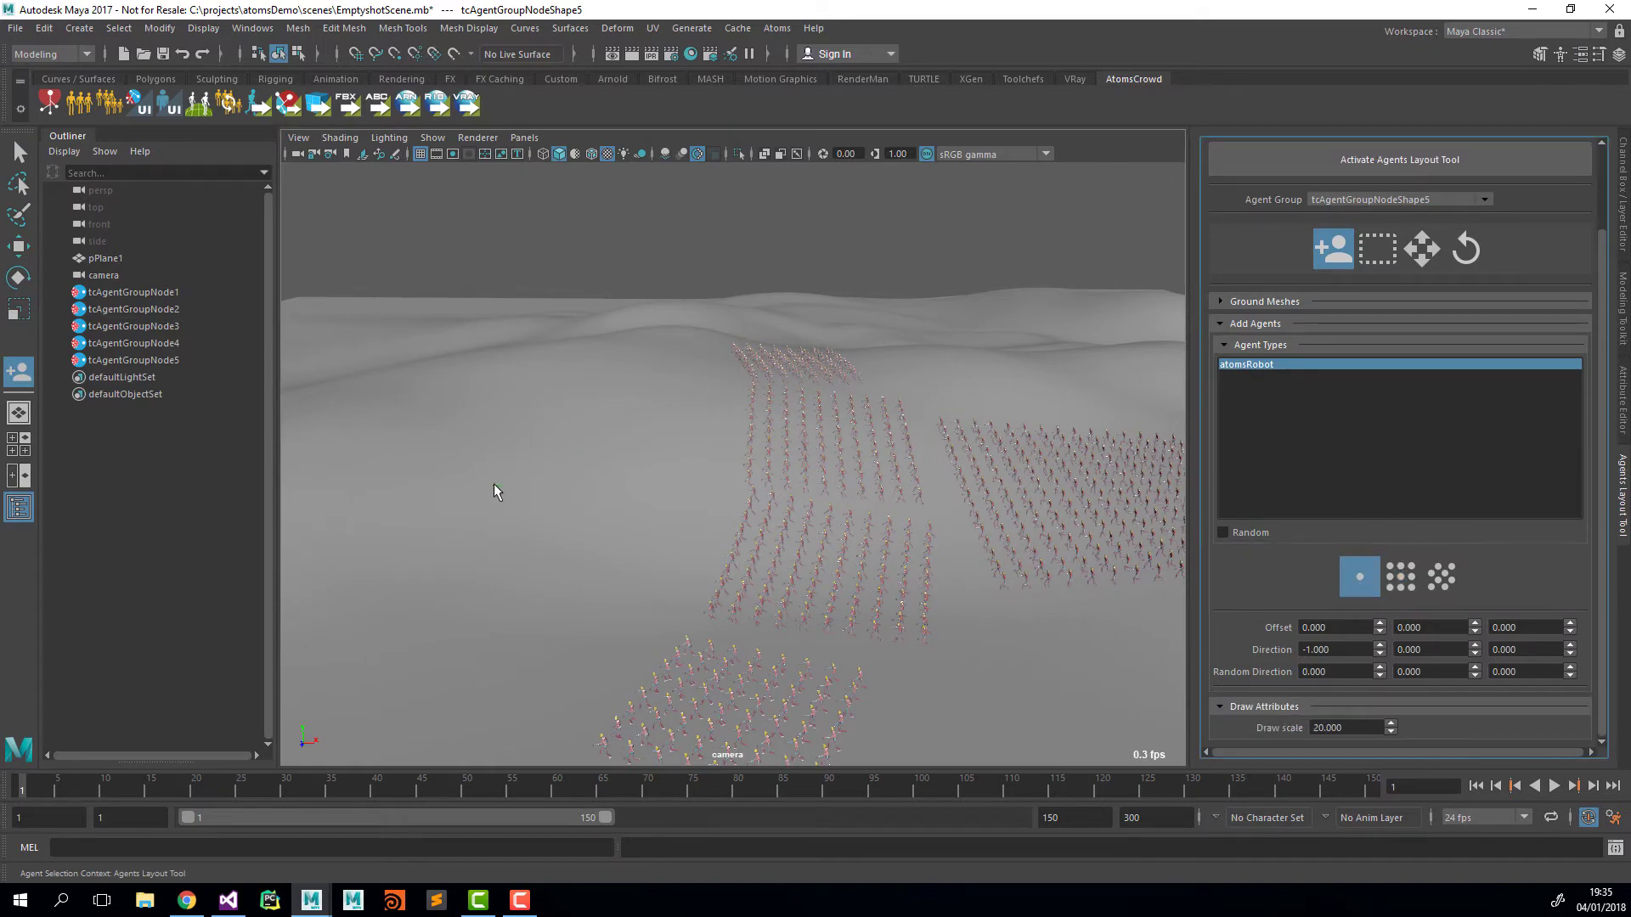
{"action": "left_click", "coordinate": [1400, 576]}
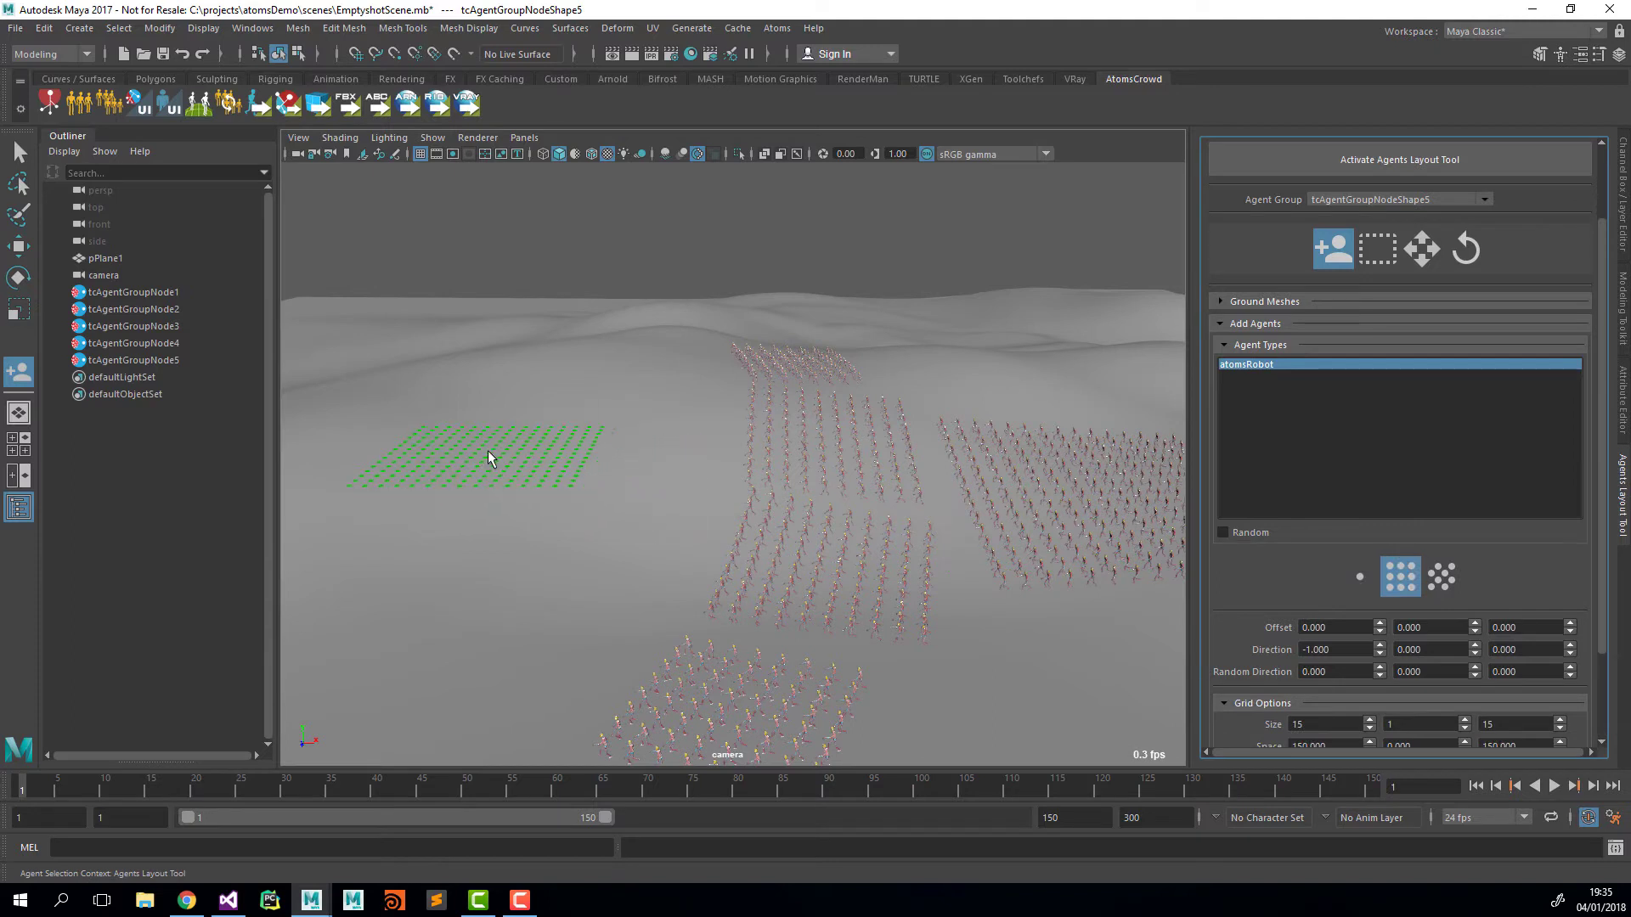
{"action": "scroll", "coordinate": [1257, 595], "scroll_direction": "down", "scroll_amount": 2}
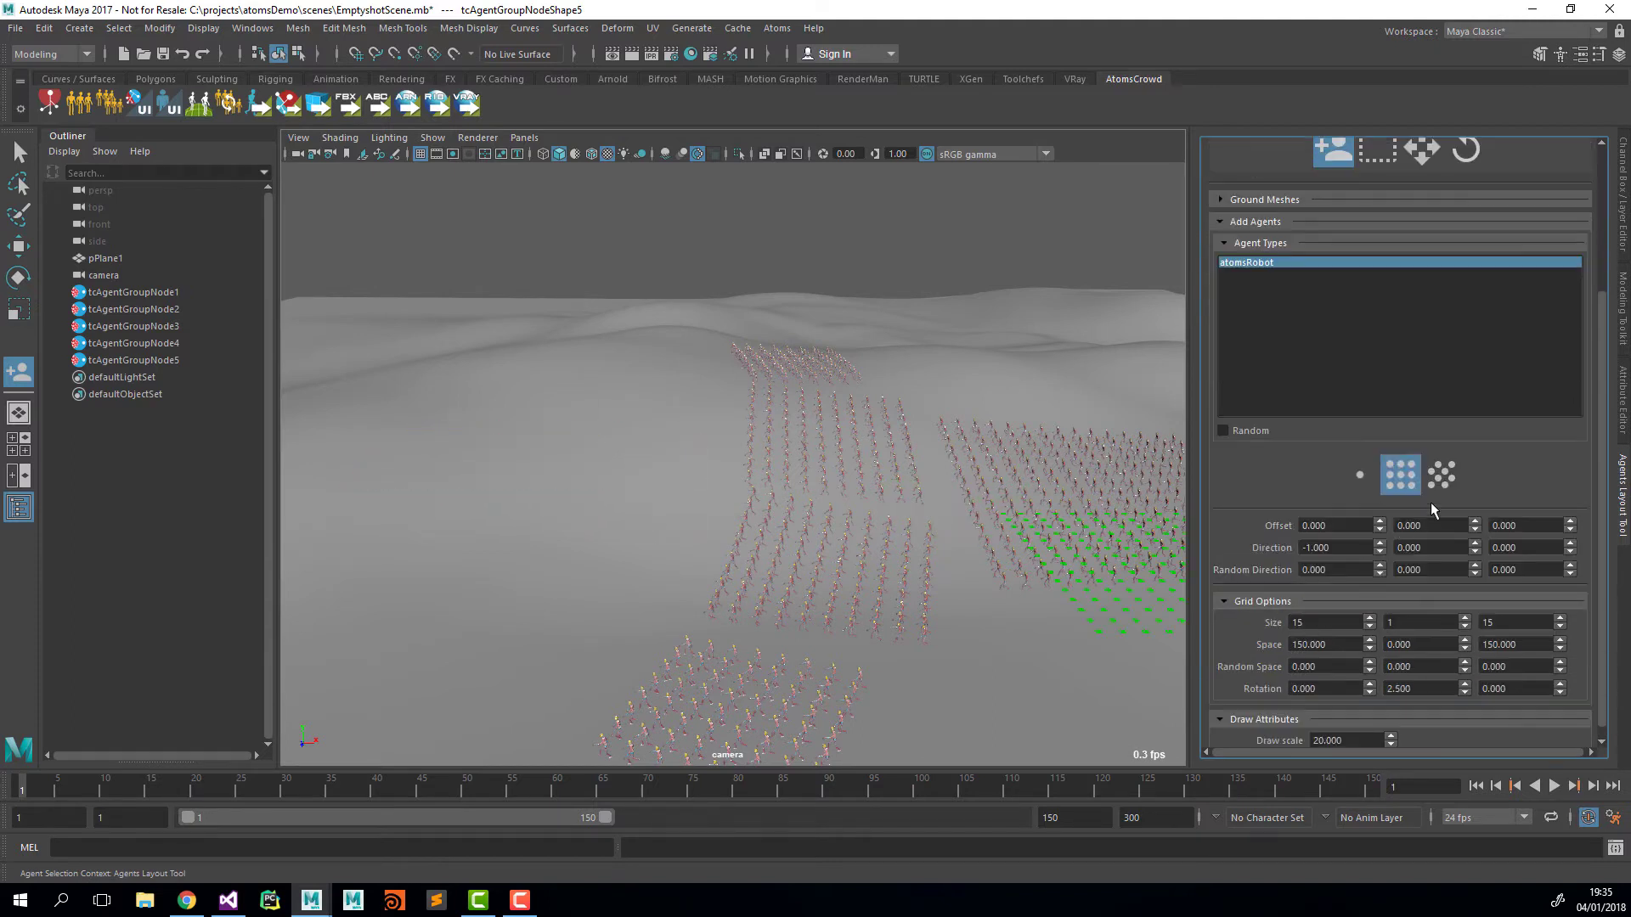
{"action": "left_click", "coordinate": [1441, 481]}
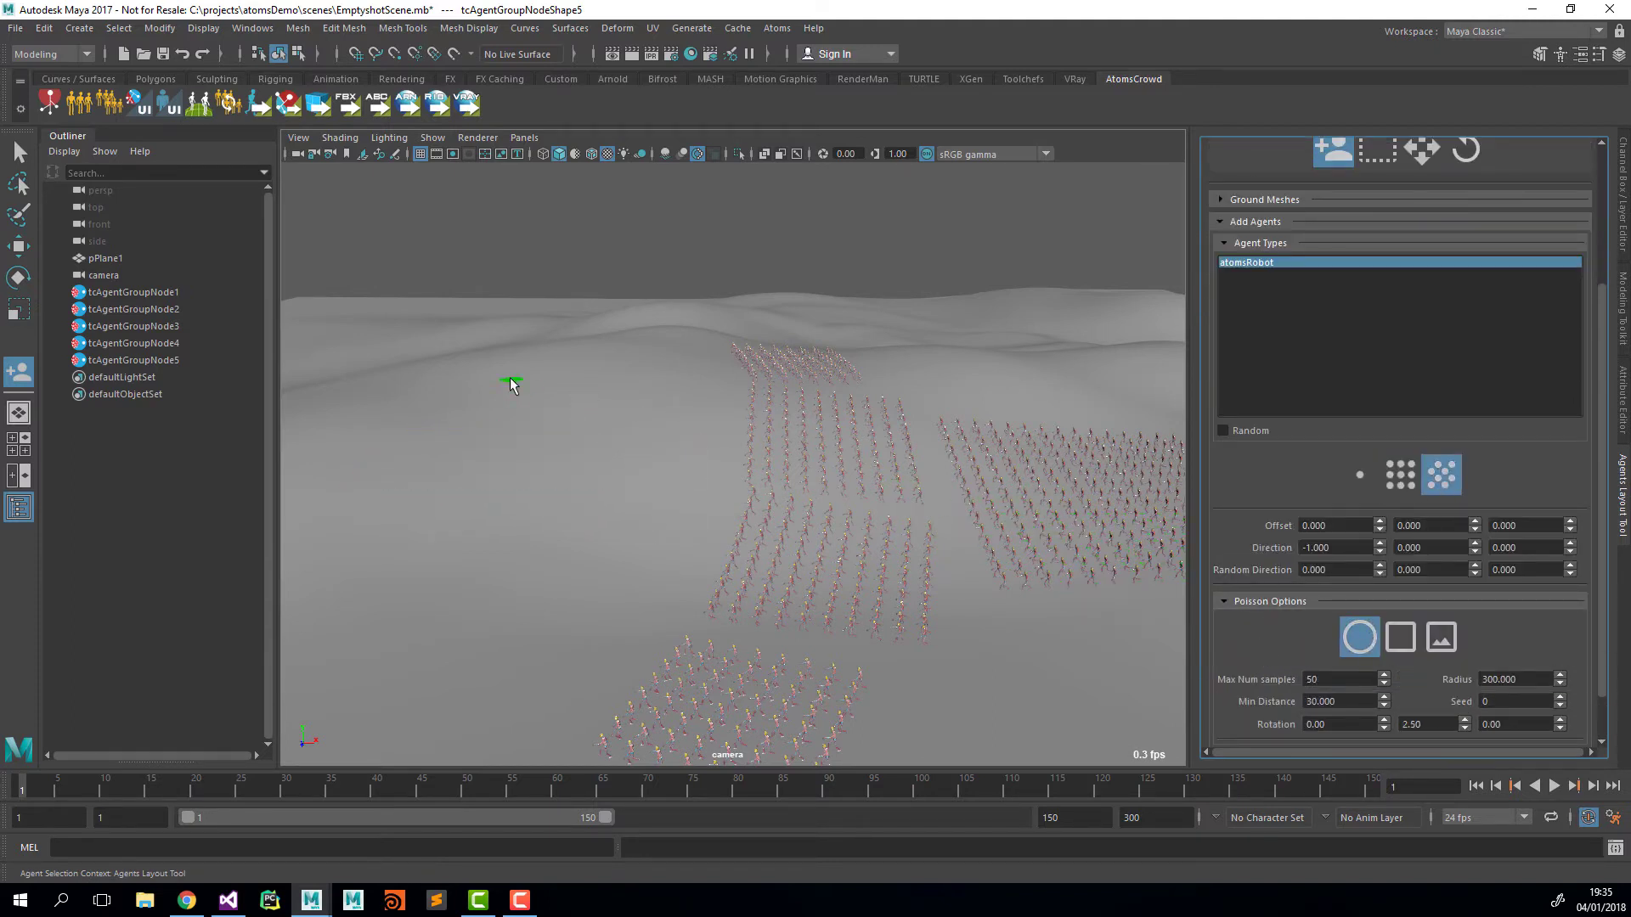
{"action": "left_click", "coordinate": [1336, 677]}
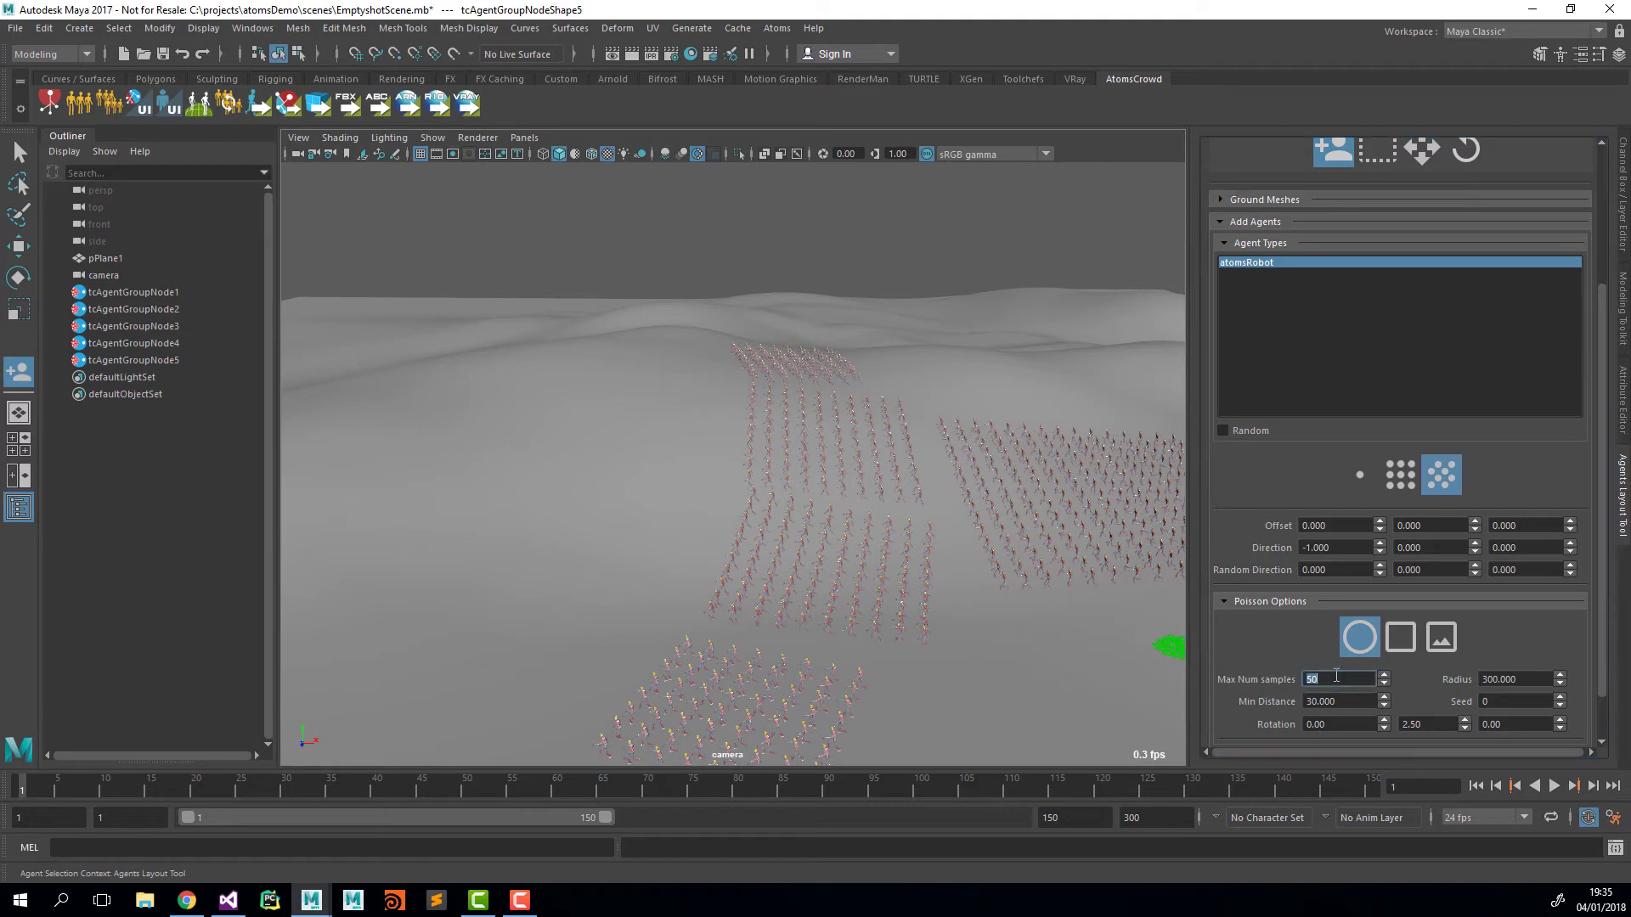
{"action": "key", "text": "Return"}
{"action": "left_click", "coordinate": [1318, 701]}
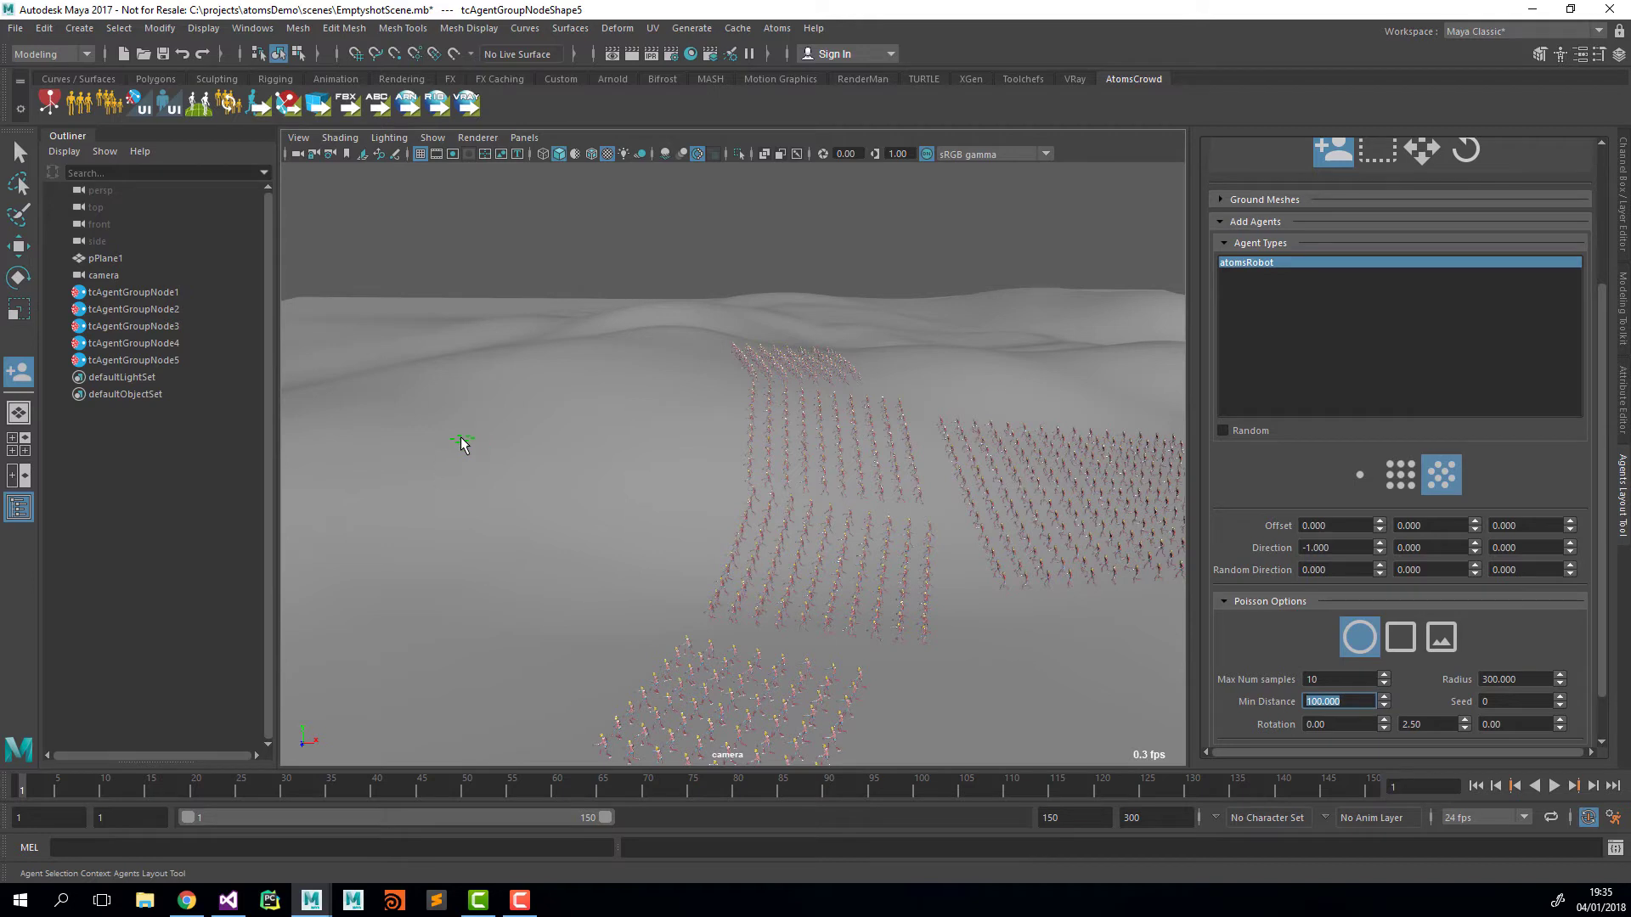
Step: Place and orient the scattered robot cluster on the left dunes, then play the simulation
{"action": "key", "text": "ctrl+z"}
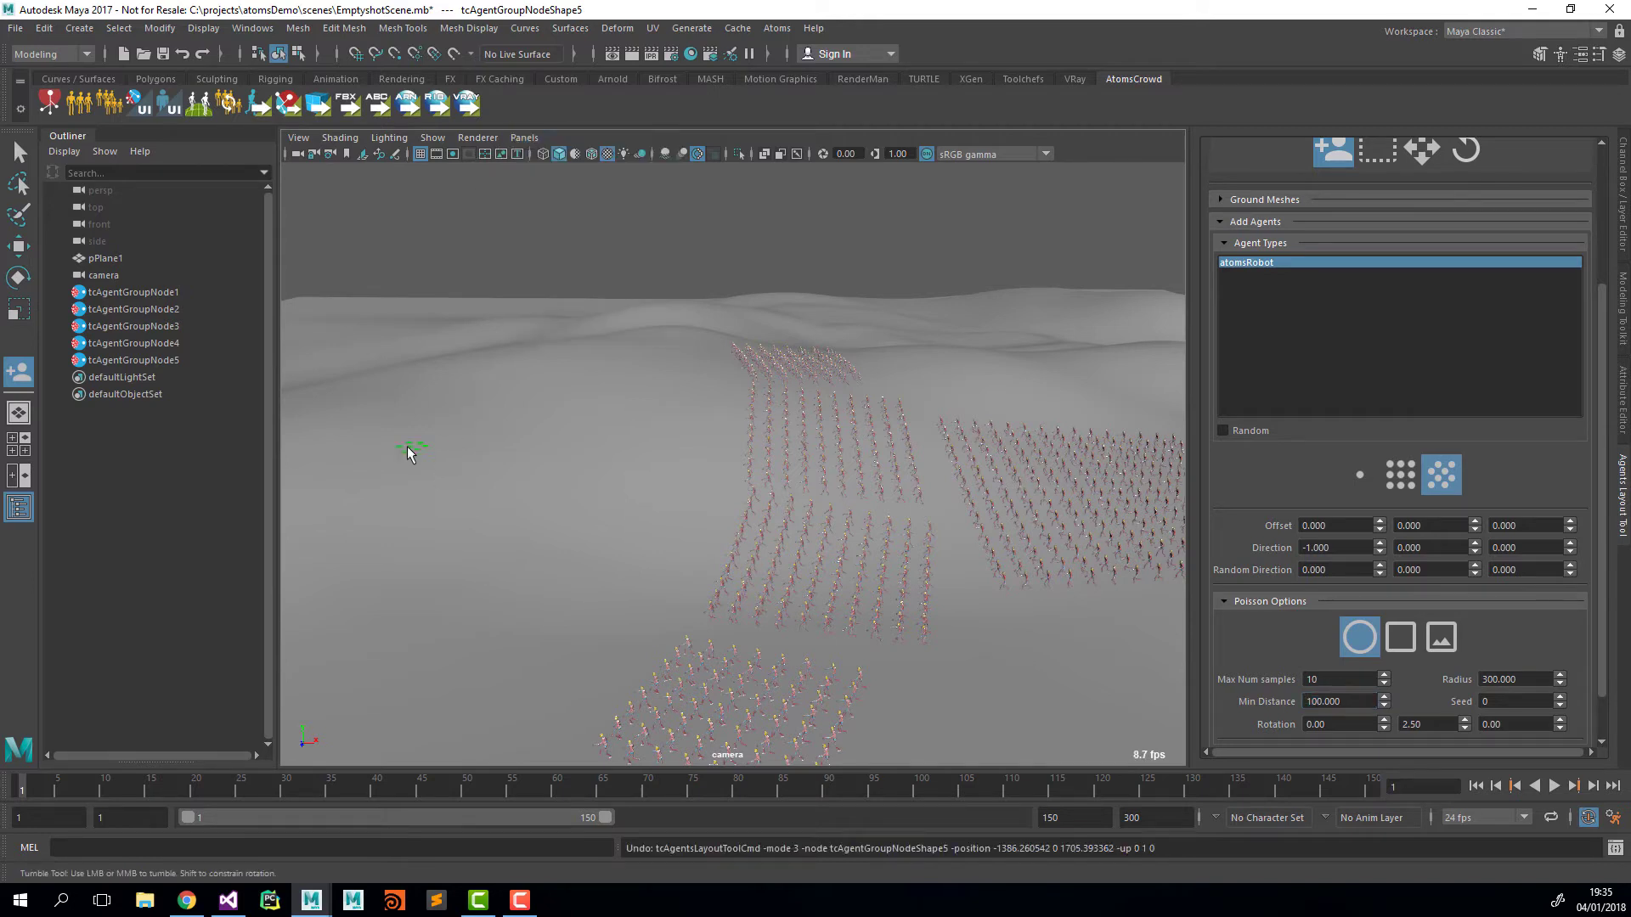
{"action": "left_click", "coordinate": [402, 474]}
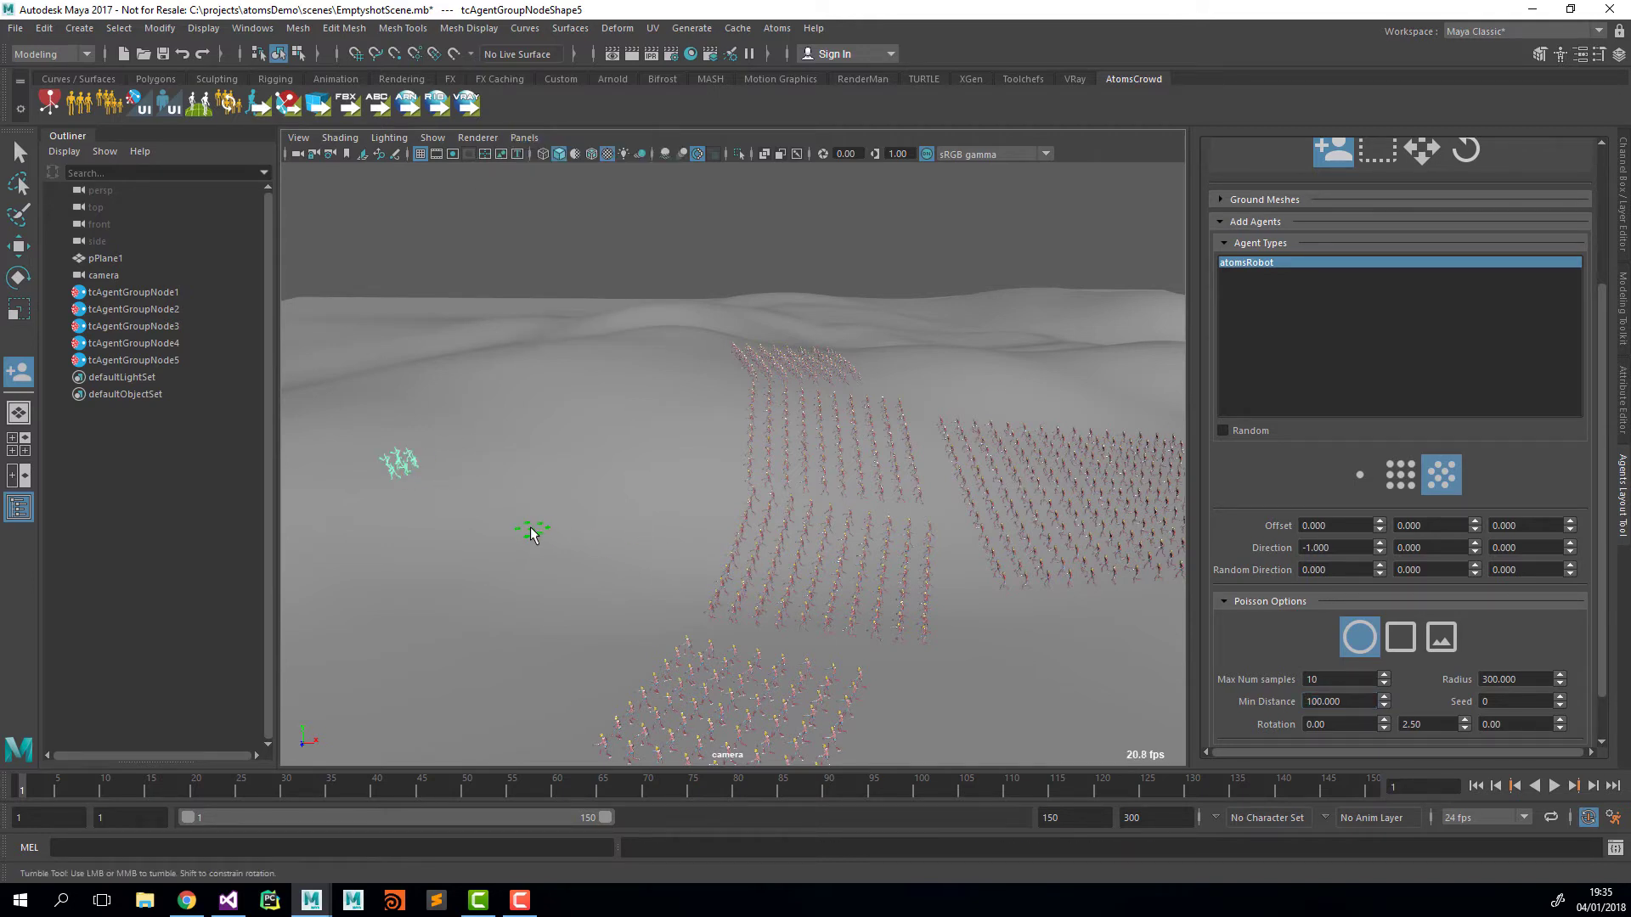
{"action": "key", "text": "ctrl+z"}
{"action": "left_click_drag", "start_coordinate": [431, 470], "coordinate": [533, 472]}
{"action": "key", "text": "ctrl+z"}
{"action": "left_click_drag", "start_coordinate": [388, 465], "coordinate": [608, 410]}
{"action": "left_click_drag", "start_coordinate": [401, 473], "coordinate": [513, 504]}
{"action": "key", "text": "ctrl+z"}
{"action": "left_click_drag", "start_coordinate": [403, 466], "coordinate": [476, 490]}
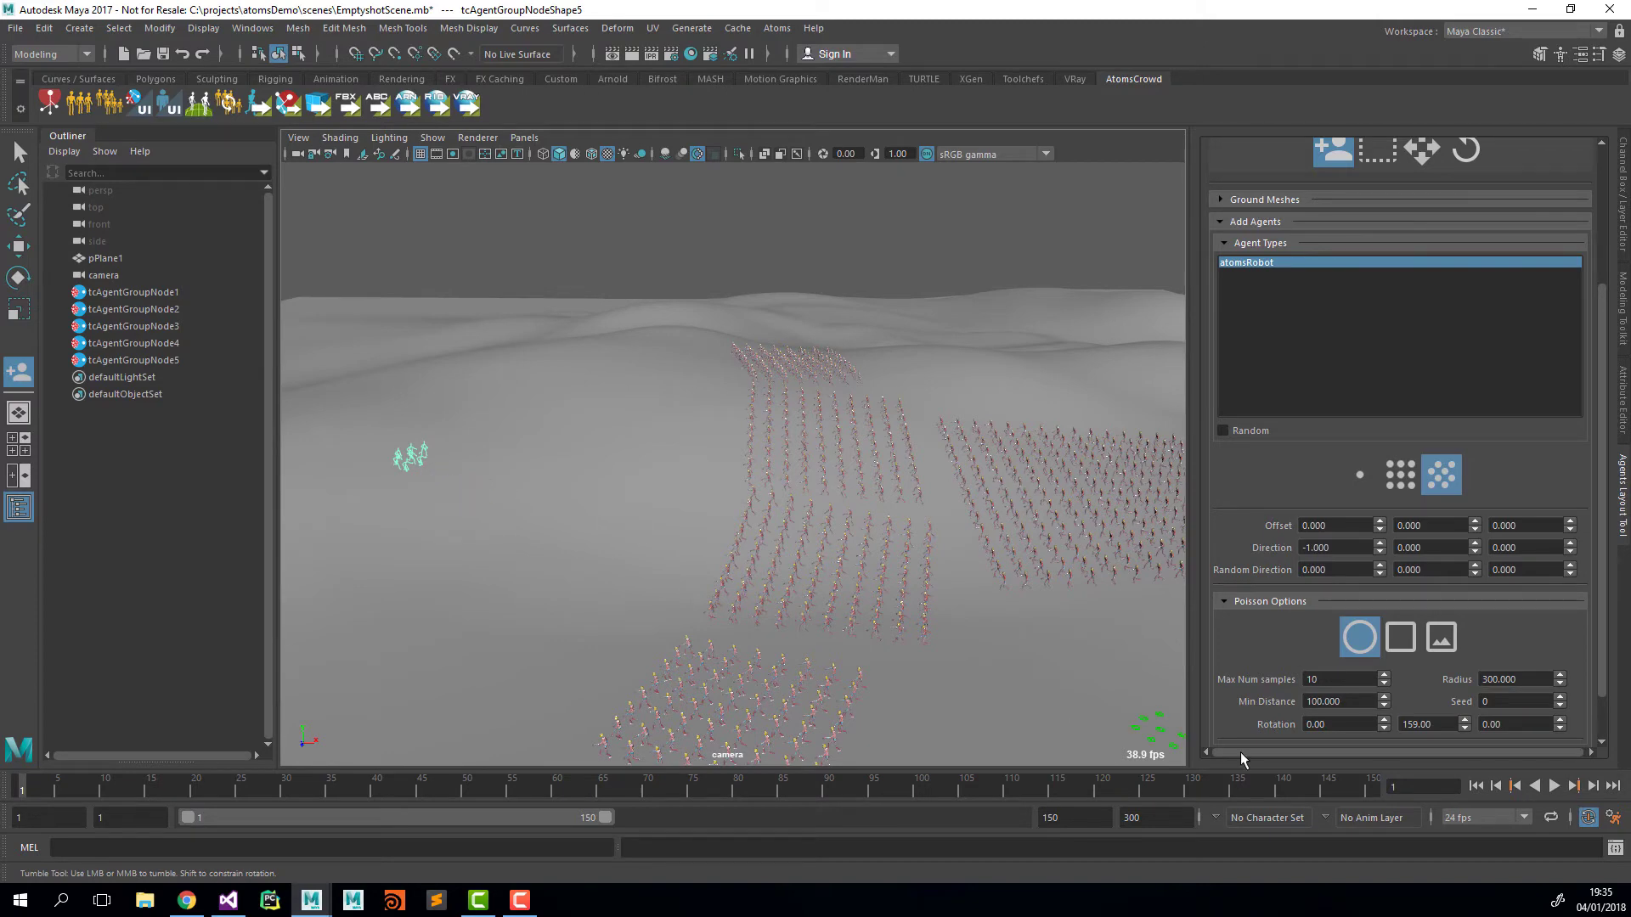
{"action": "left_click", "coordinate": [1553, 786]}
Step: Re-place the Poisson cluster on the left dunes and test playback from frame 1
{"action": "left_click", "coordinate": [1554, 786]}
{"action": "left_click", "coordinate": [1475, 786]}
{"action": "key", "text": "ctrl+z"}
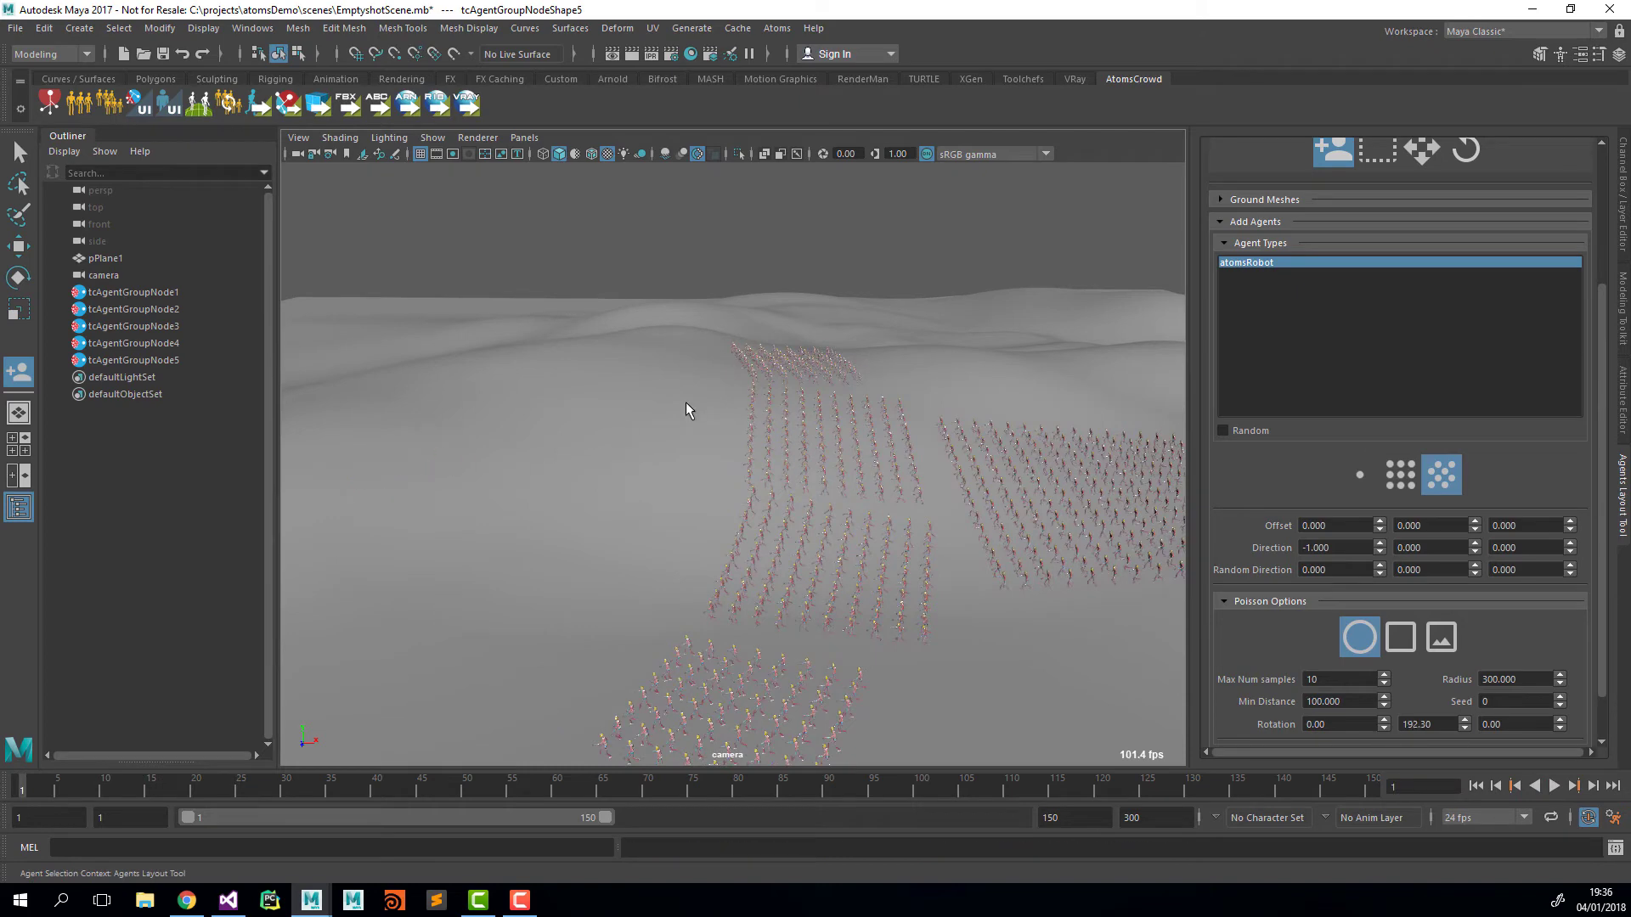
{"action": "left_click", "coordinate": [405, 463]}
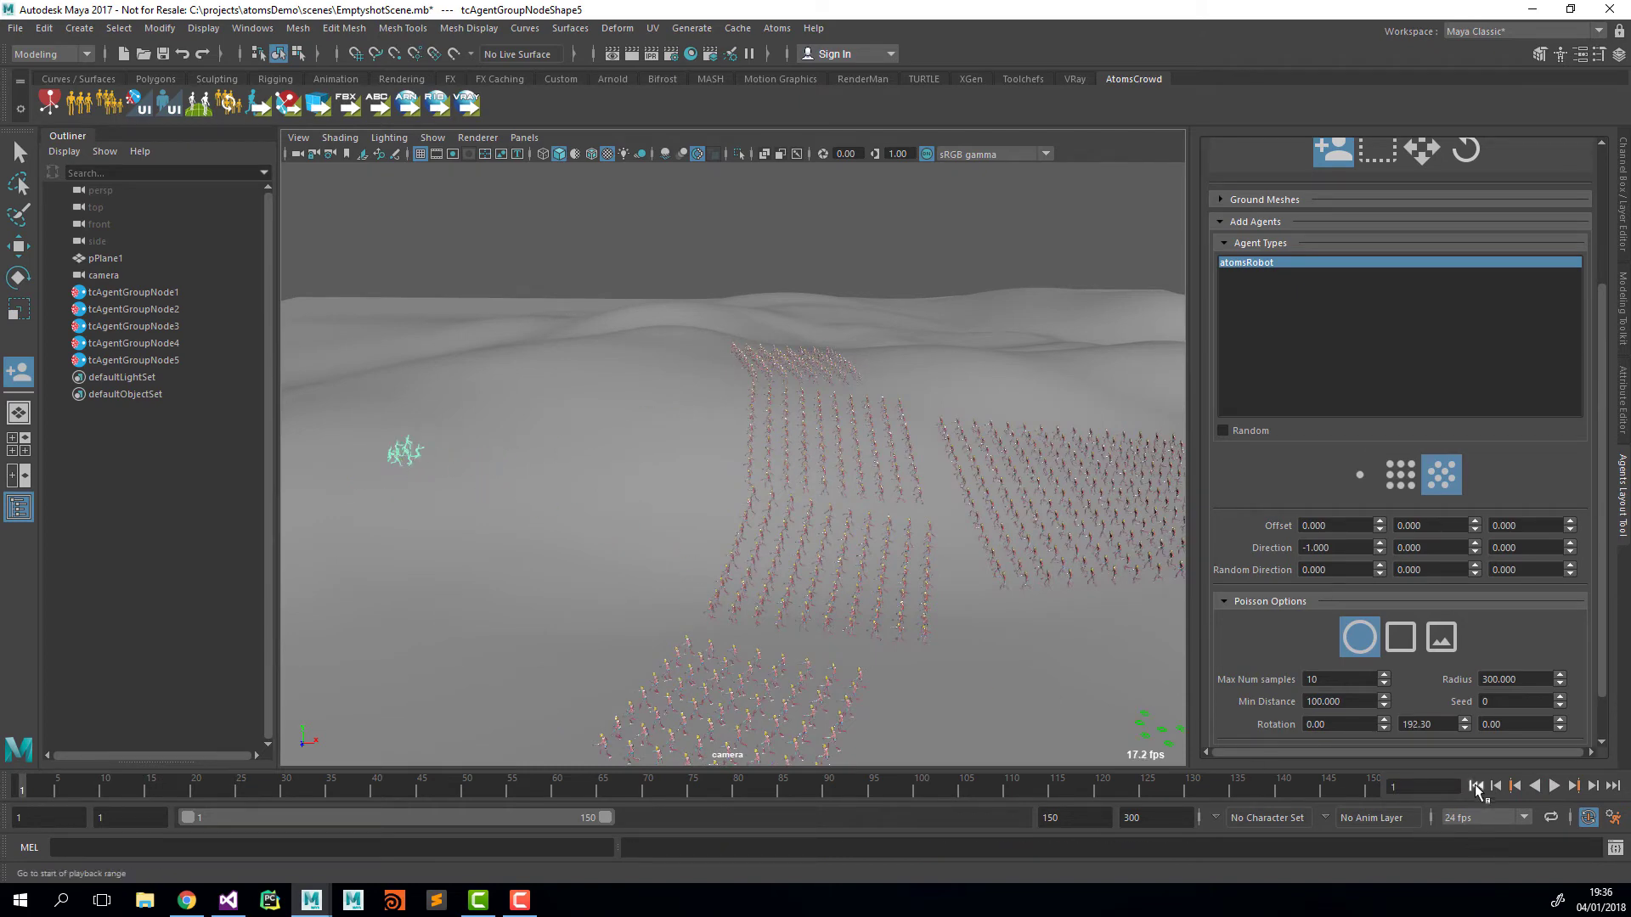
{"action": "left_click", "coordinate": [1554, 787]}
{"action": "left_click", "coordinate": [1553, 787]}
{"action": "left_click", "coordinate": [1475, 787]}
Step: Look through the scene camera, then bring the Perspective camera choices back up
{"action": "left_click", "coordinate": [524, 138]}
{"action": "mouse_move", "coordinate": [633, 154]}
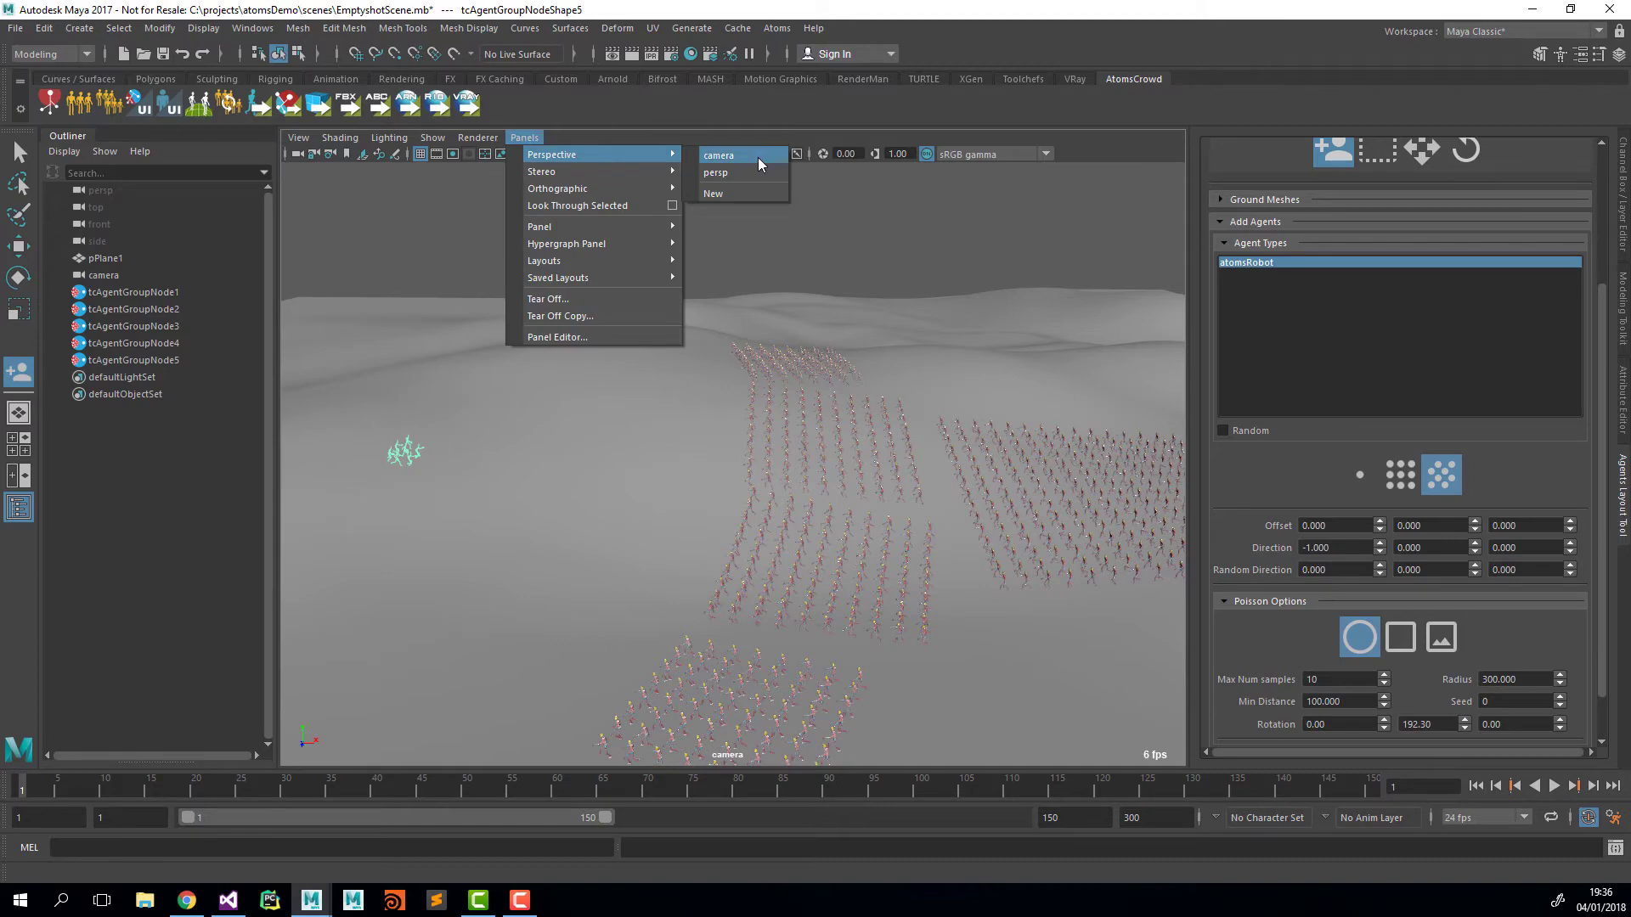
{"action": "left_click", "coordinate": [757, 156]}
{"action": "left_click", "coordinate": [524, 138]}
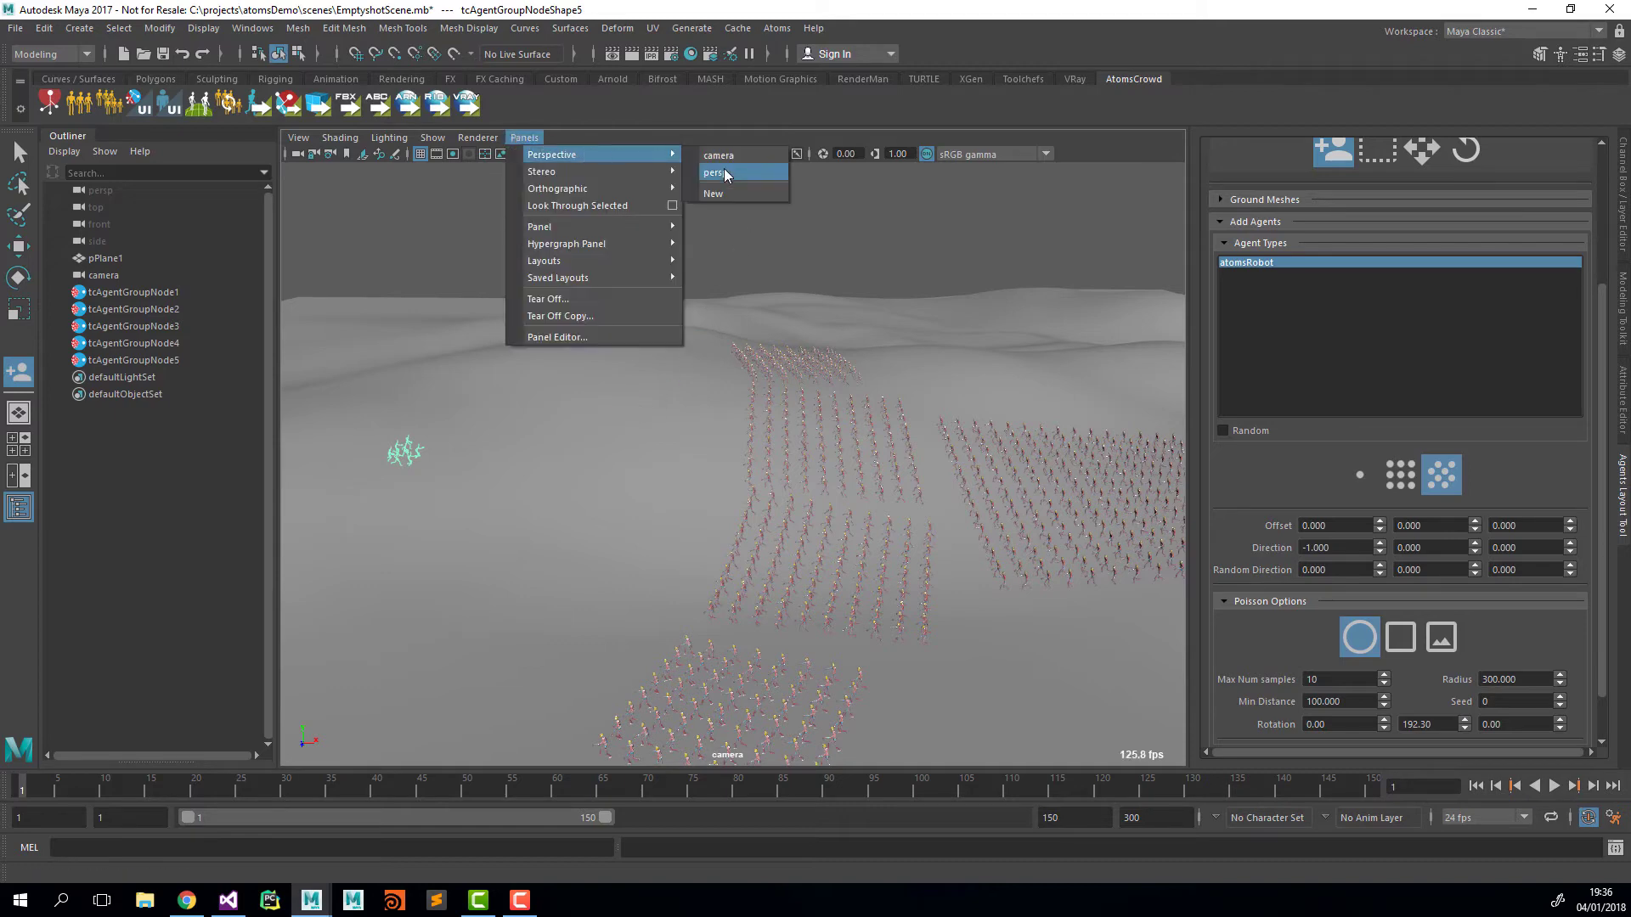
Step: From the persp camera, scatter eight Poisson robot clusters across the ground
{"action": "left_click", "coordinate": [724, 172]}
{"action": "middle_click_drag", "start_coordinate": [509, 385], "coordinate": [716, 315], "text": "alt"}
{"action": "right_click_drag", "start_coordinate": [715, 315], "coordinate": [501, 432], "text": "alt"}
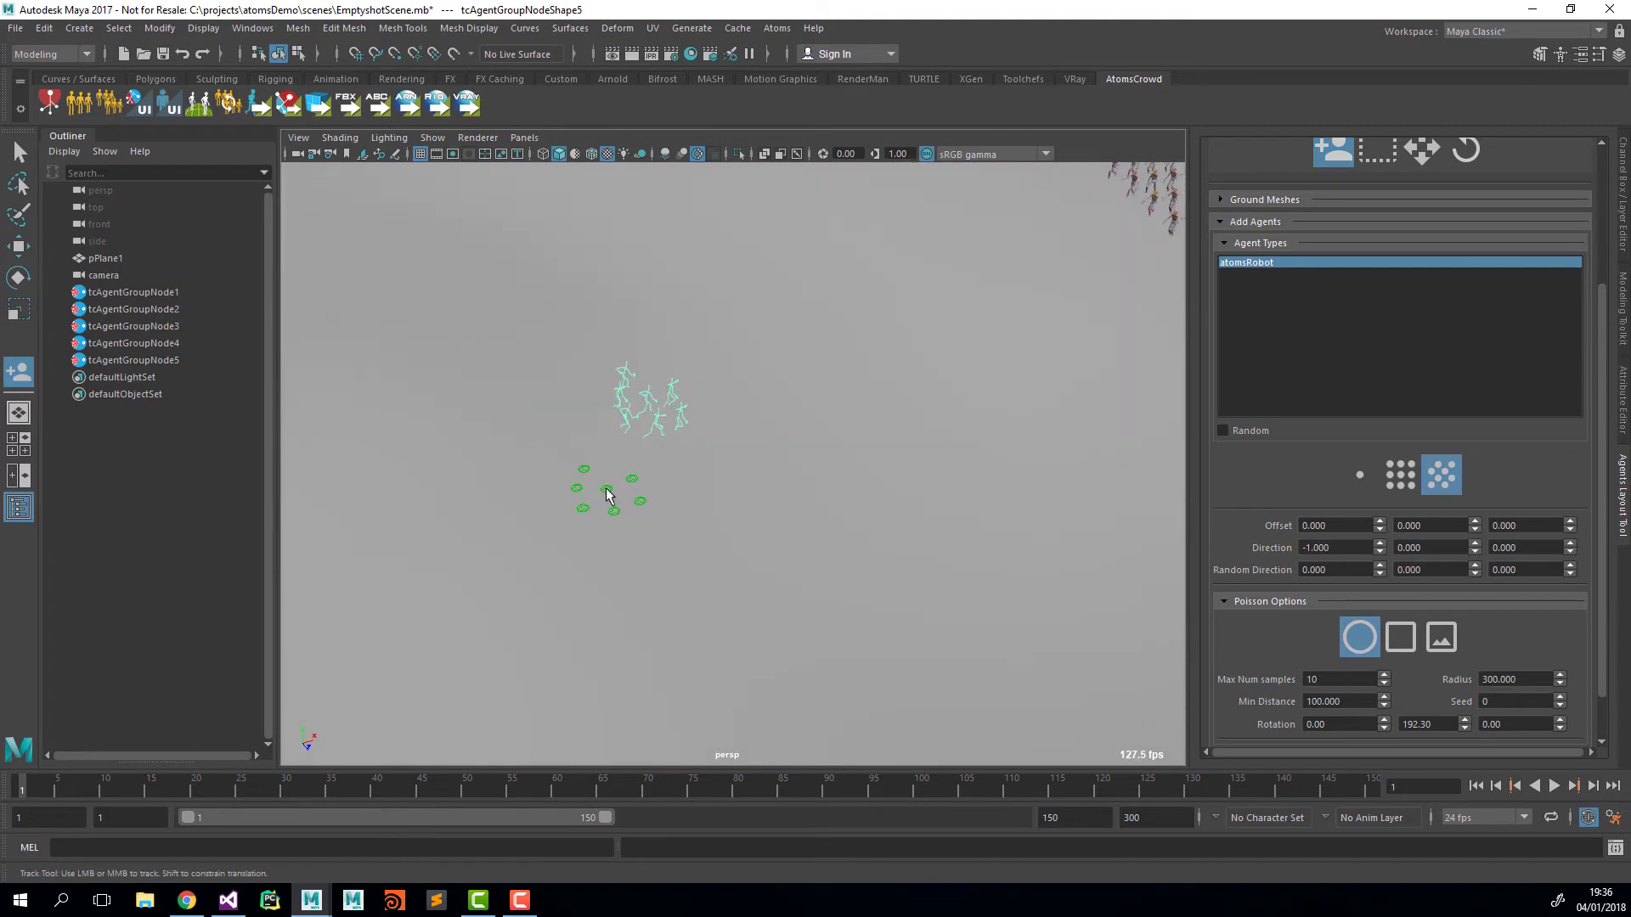
{"action": "left_click", "coordinate": [597, 497]}
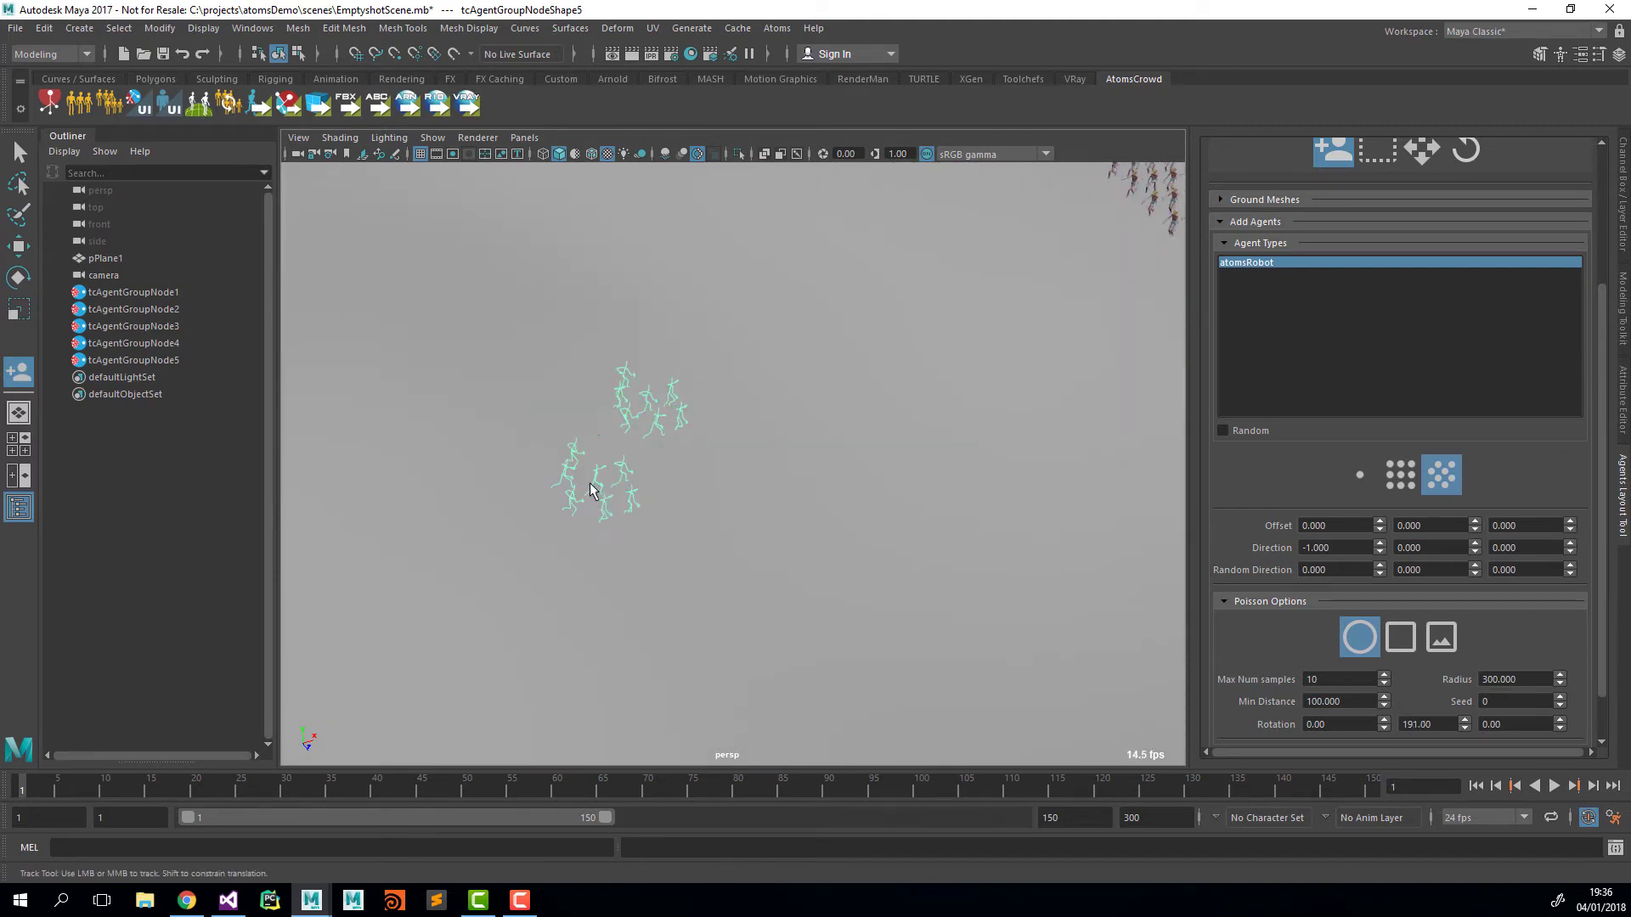
{"action": "left_click", "coordinate": [537, 376]}
{"action": "left_click", "coordinate": [669, 310]}
{"action": "left_click", "coordinate": [787, 467]}
{"action": "left_click", "coordinate": [425, 497]}
{"action": "left_click", "coordinate": [353, 378]}
{"action": "left_click", "coordinate": [544, 578]}
{"action": "left_click", "coordinate": [535, 278]}
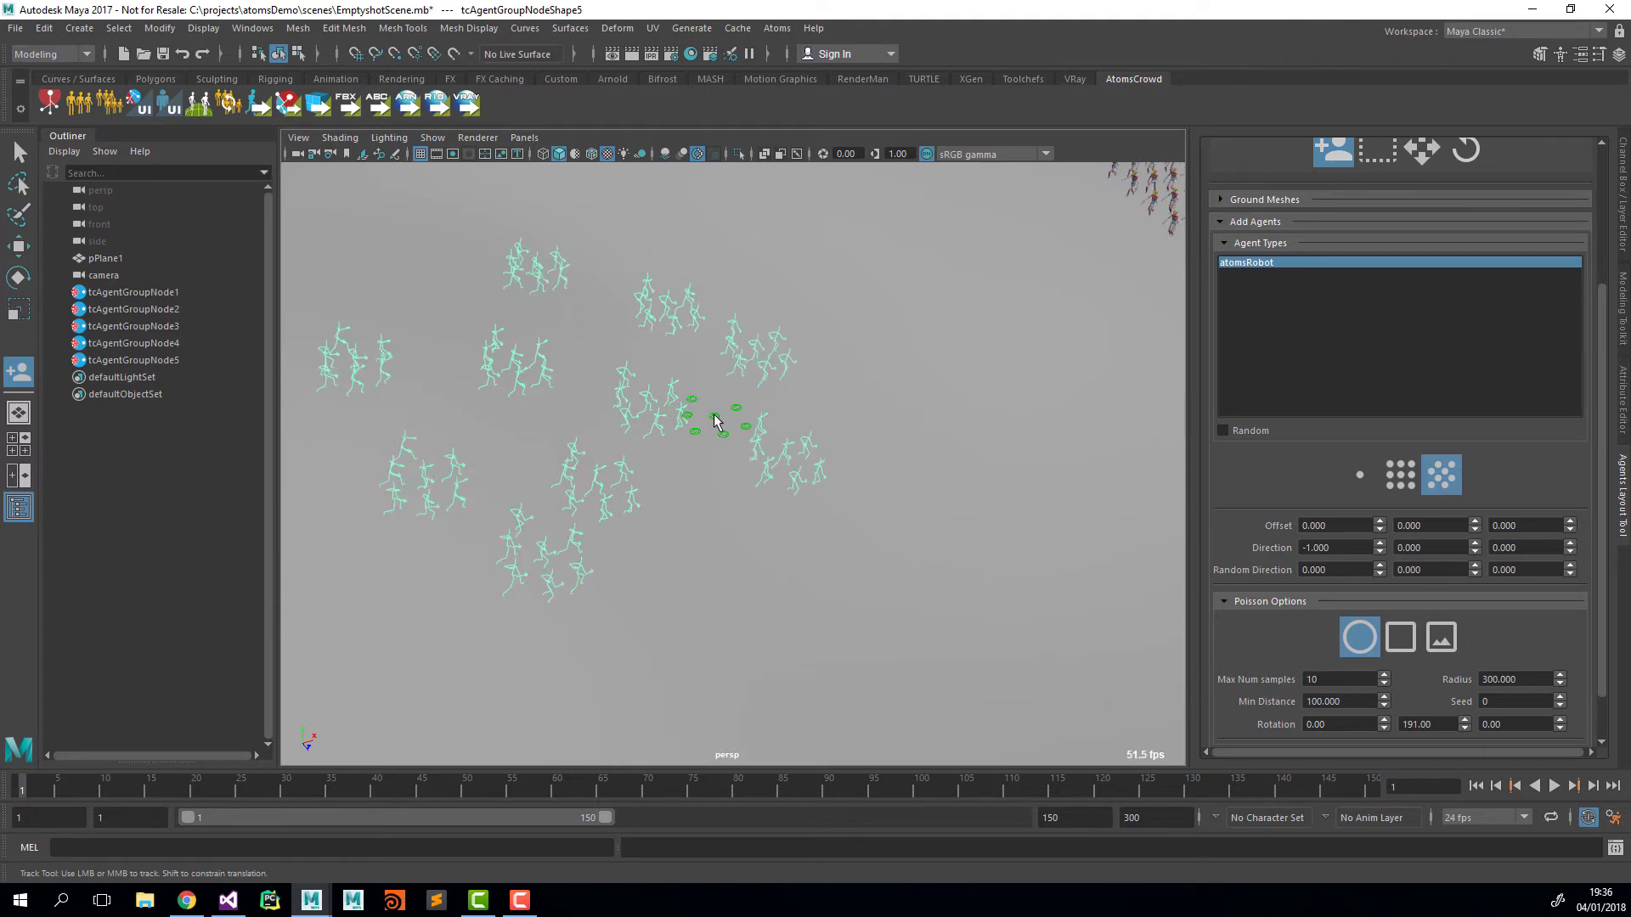
Step: Switch to single-agent placement, place one robot, then undo it
{"action": "left_click", "coordinate": [1359, 474]}
{"action": "left_click", "coordinate": [704, 486]}
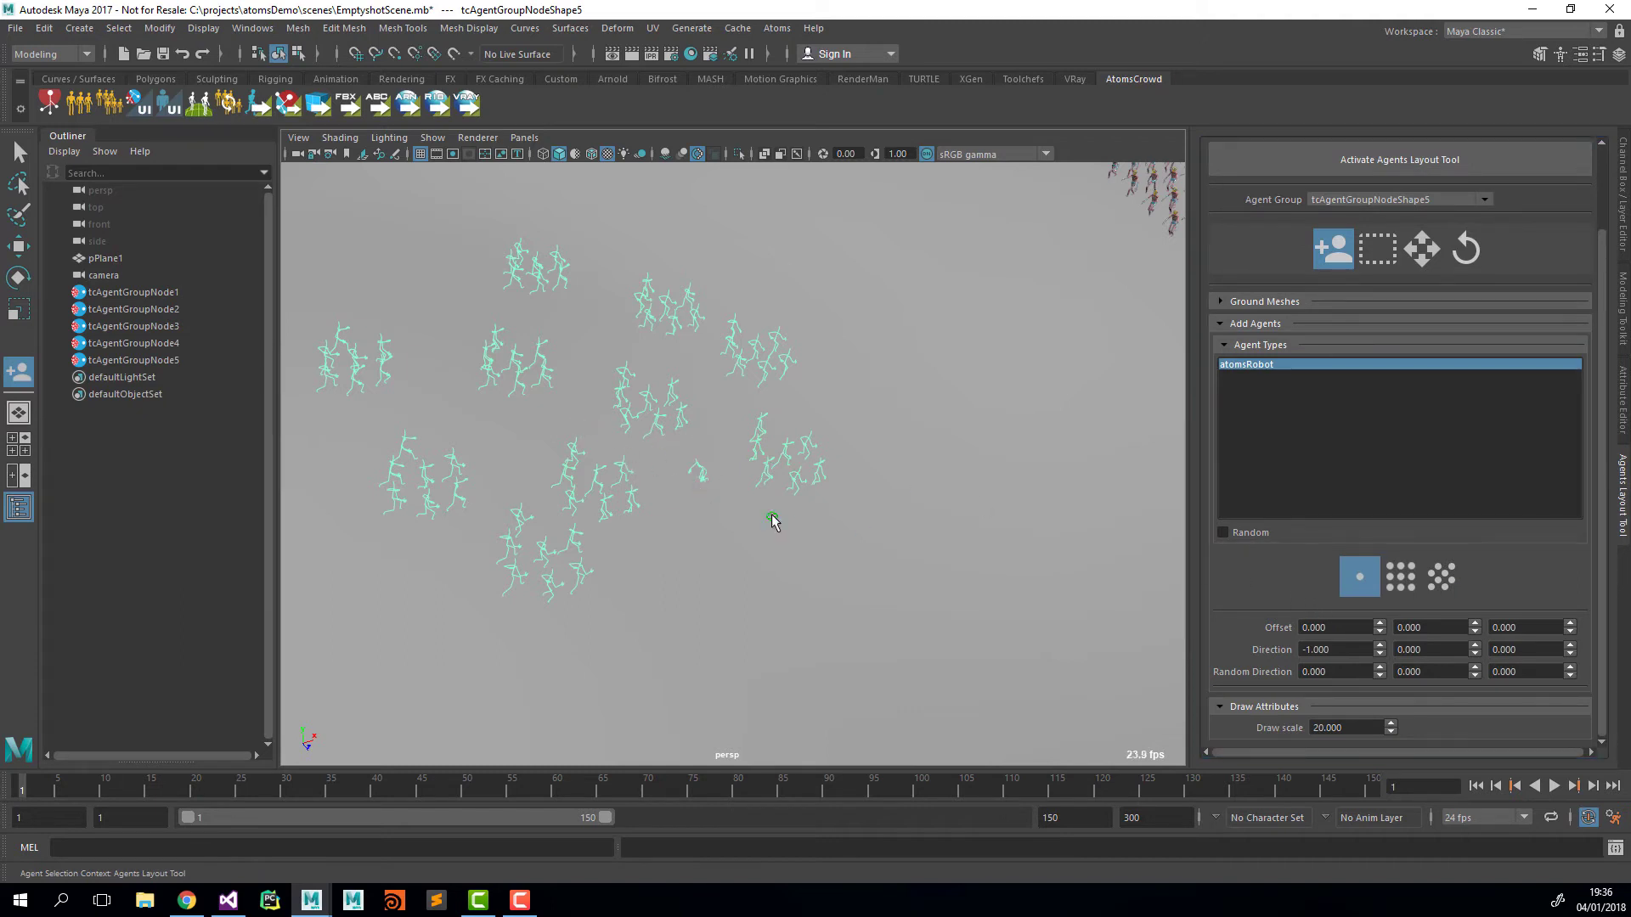
{"action": "key", "text": "ctrl+z"}
Step: Place twelve single robot agents in the gaps between the clusters
{"action": "left_click", "coordinate": [686, 480]}
{"action": "left_click", "coordinate": [726, 406]}
{"action": "left_click", "coordinate": [594, 338]}
{"action": "left_click", "coordinate": [570, 321]}
{"action": "left_click", "coordinate": [486, 307]}
{"action": "left_click", "coordinate": [489, 523]}
{"action": "left_click", "coordinate": [478, 430]}
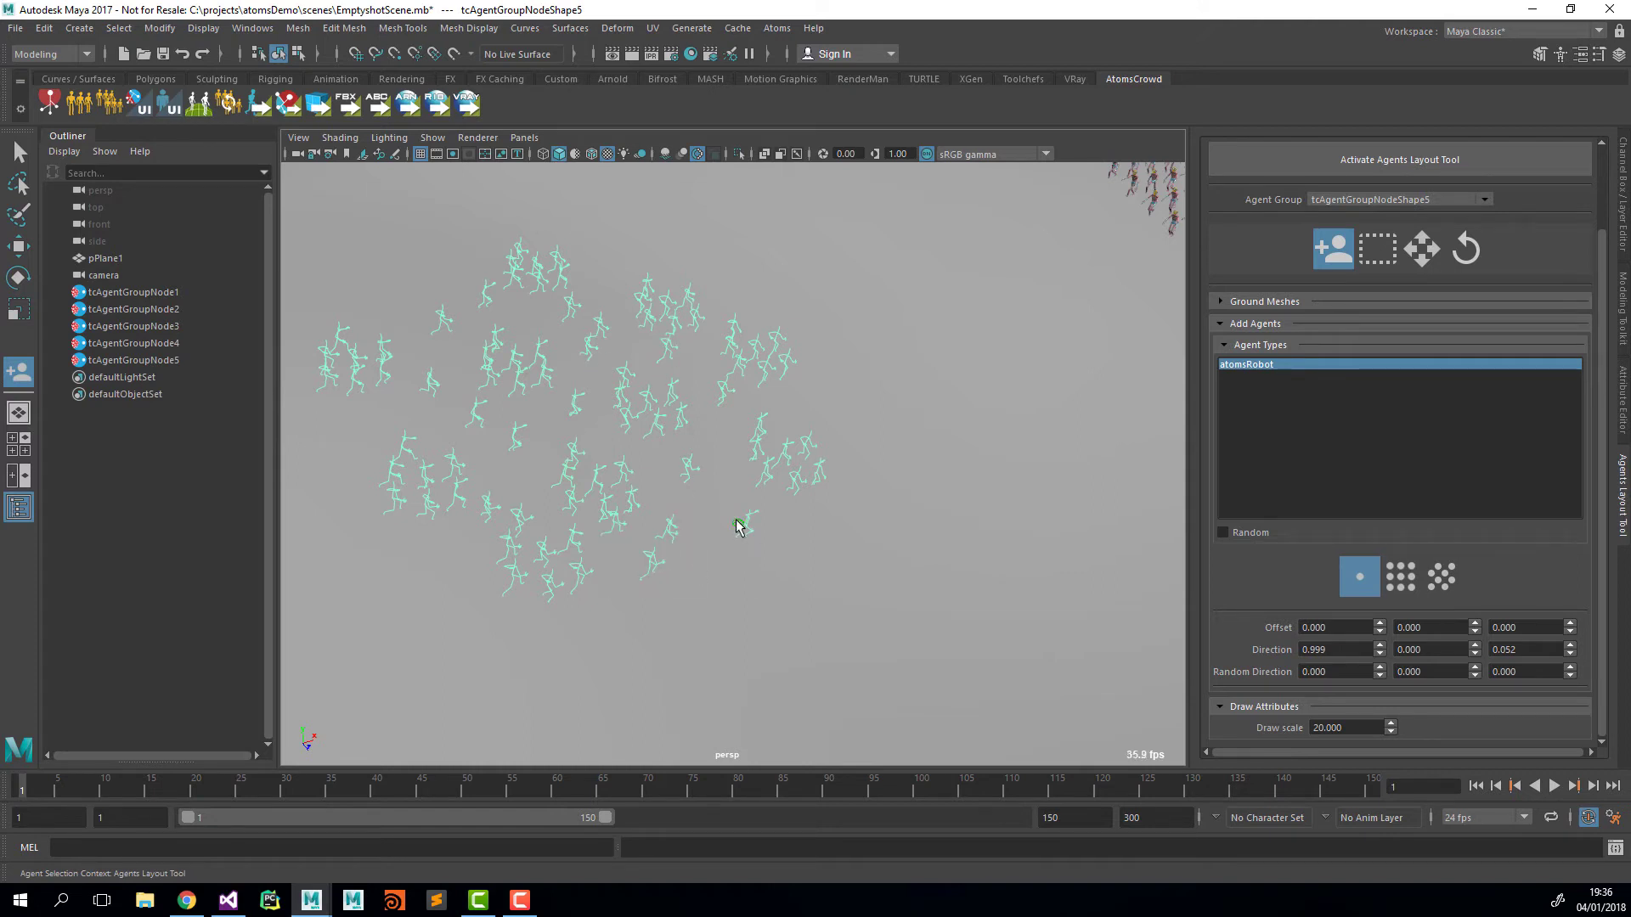
{"action": "left_click", "coordinate": [724, 508]}
{"action": "left_click", "coordinate": [837, 528]}
{"action": "left_click", "coordinate": [628, 349]}
{"action": "left_click", "coordinate": [460, 364]}
{"action": "left_click", "coordinate": [443, 417]}
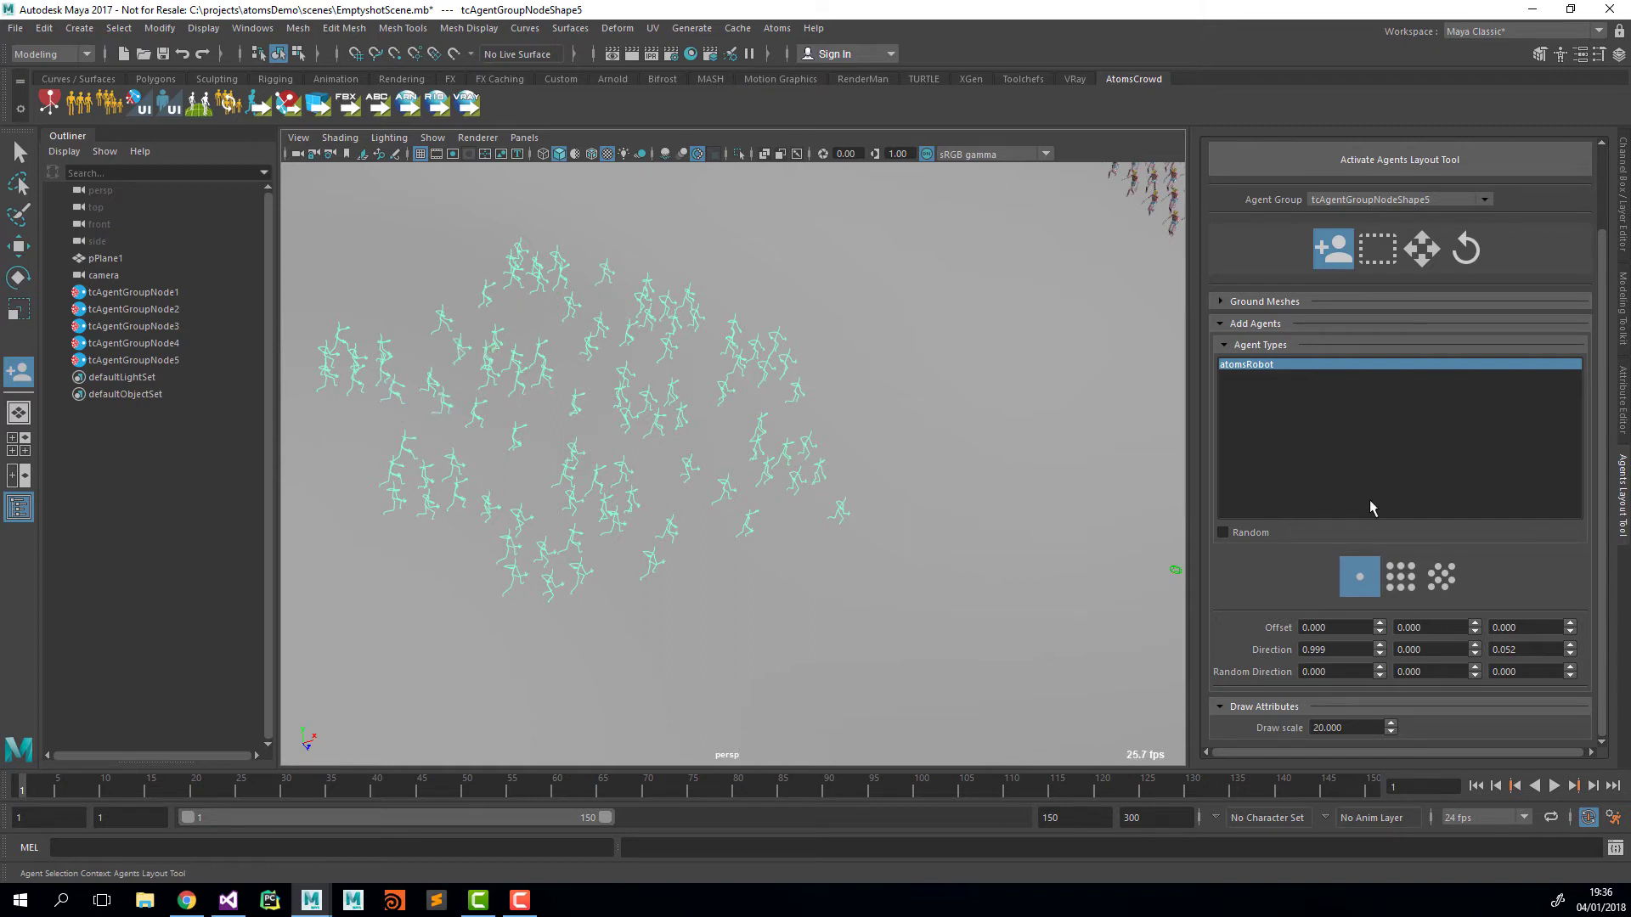
Step: Set the agent group's Display Type to skin and add one more single agent
{"action": "left_click", "coordinate": [1622, 399]}
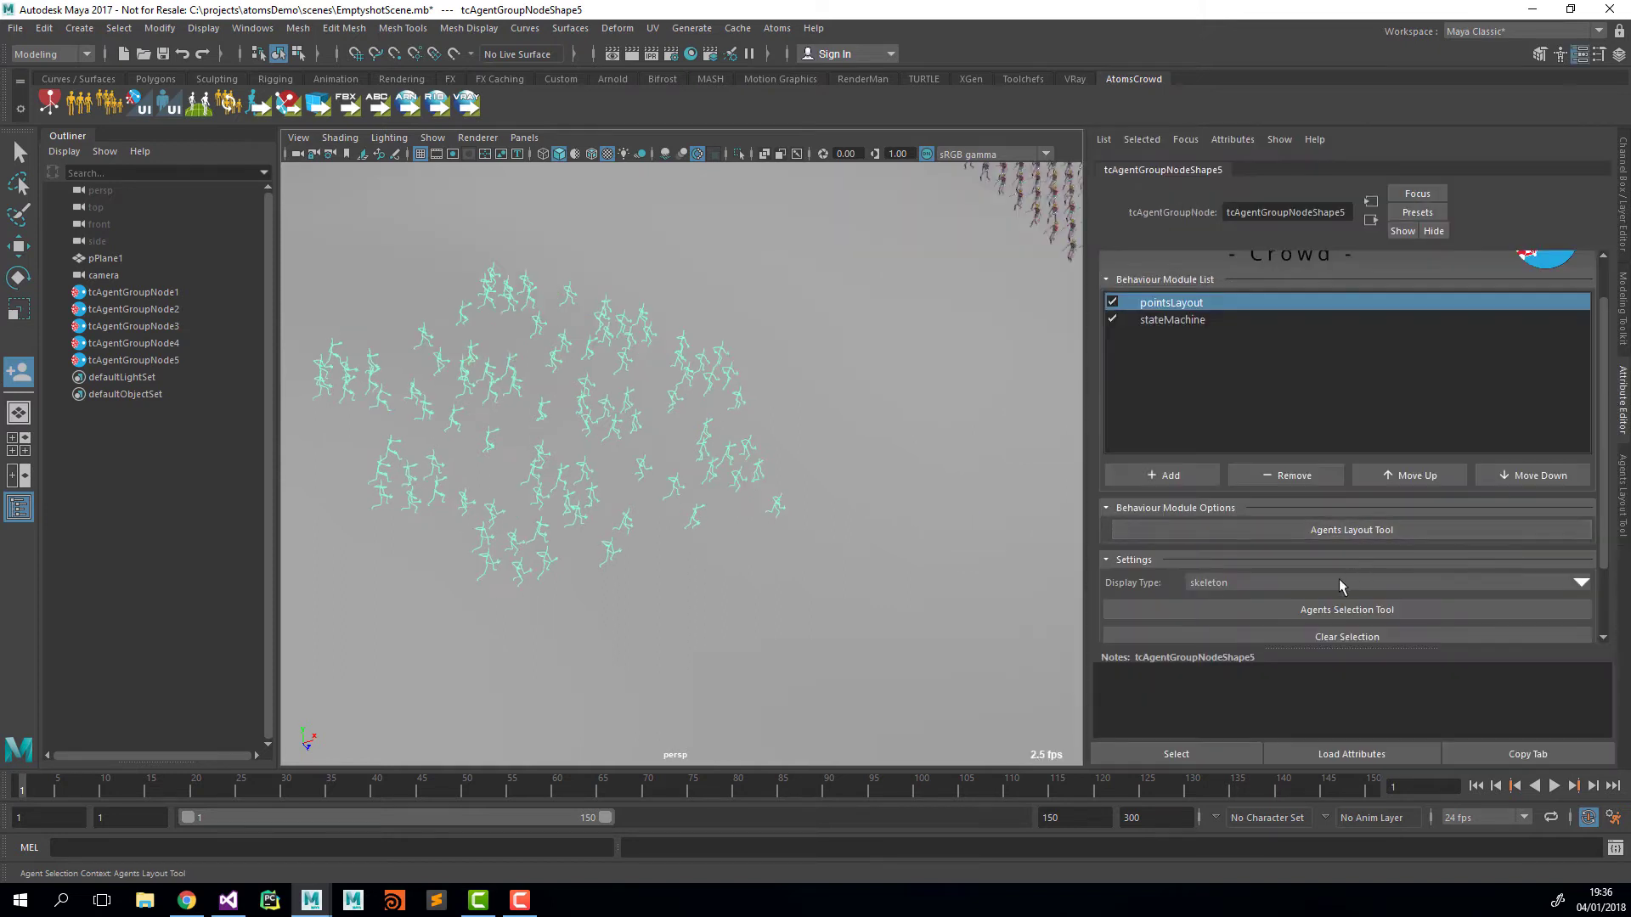
{"action": "left_click", "coordinate": [1257, 583]}
{"action": "left_click", "coordinate": [1228, 621]}
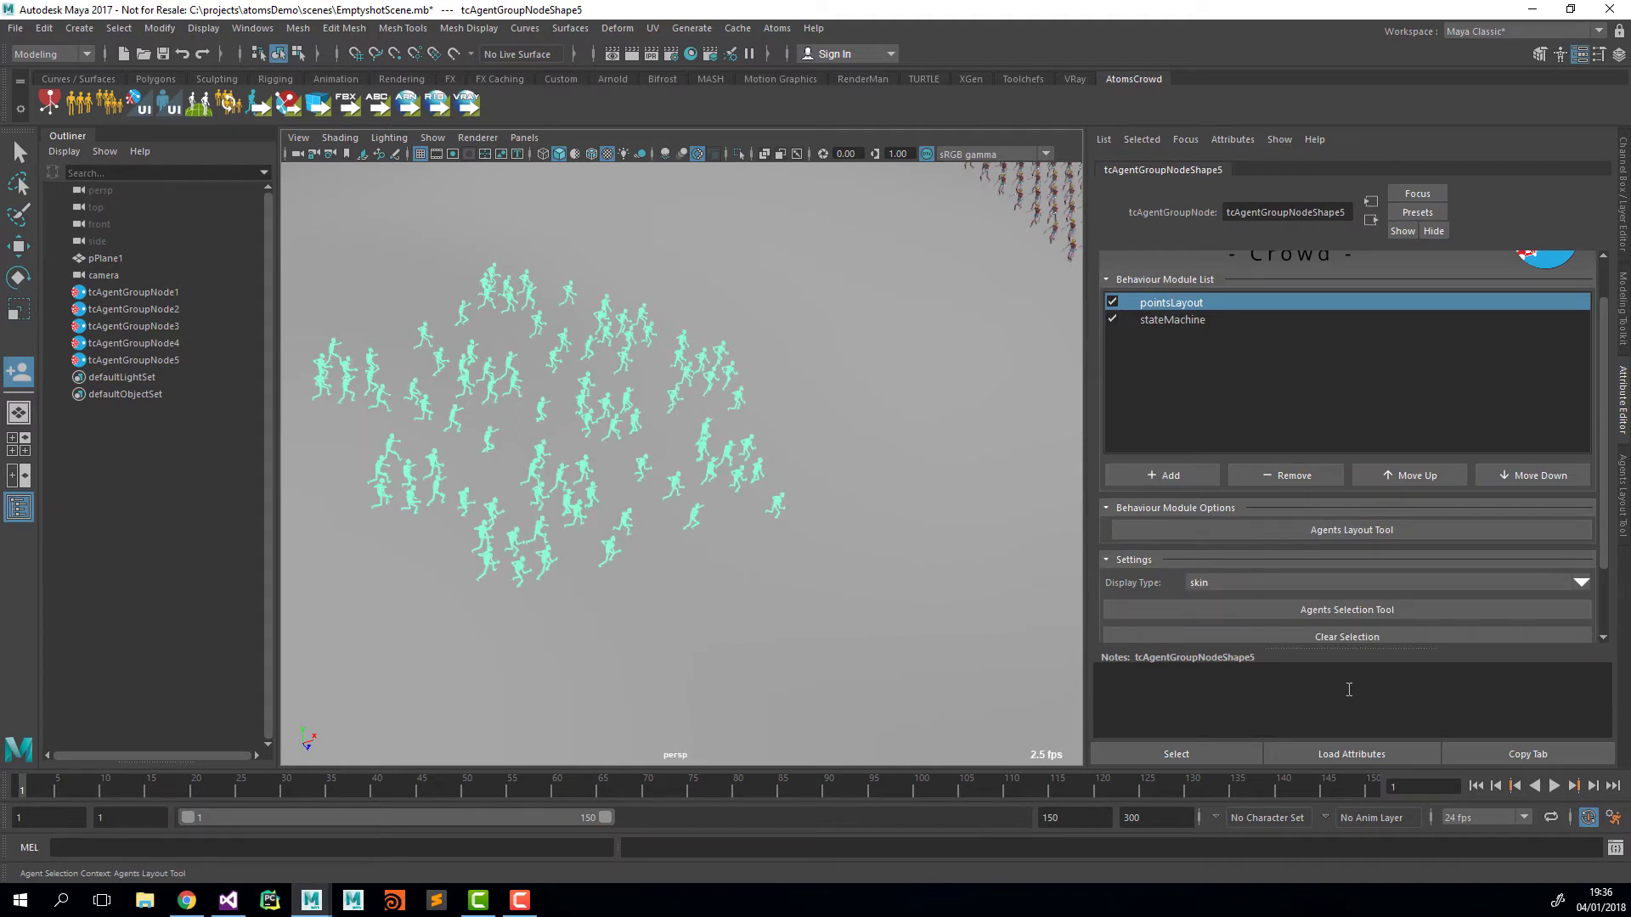
{"action": "left_click", "coordinate": [506, 481]}
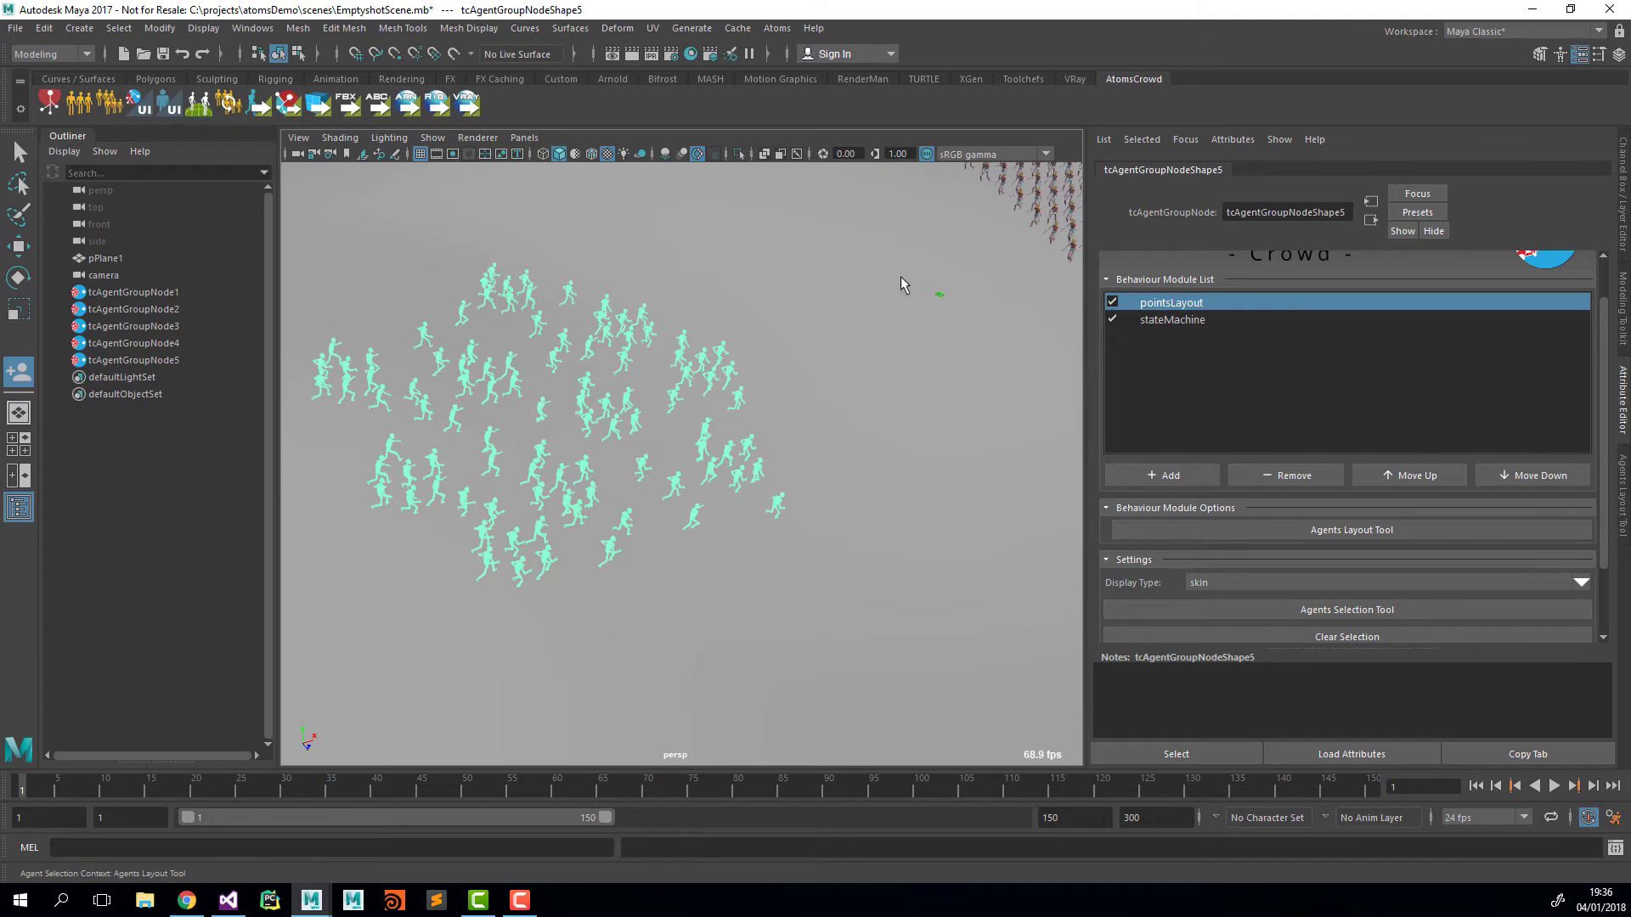
Step: Switch the viewport to look through the scene camera
{"action": "left_click", "coordinate": [524, 138]}
{"action": "mouse_move", "coordinate": [646, 155]}
{"action": "left_click", "coordinate": [720, 156]}
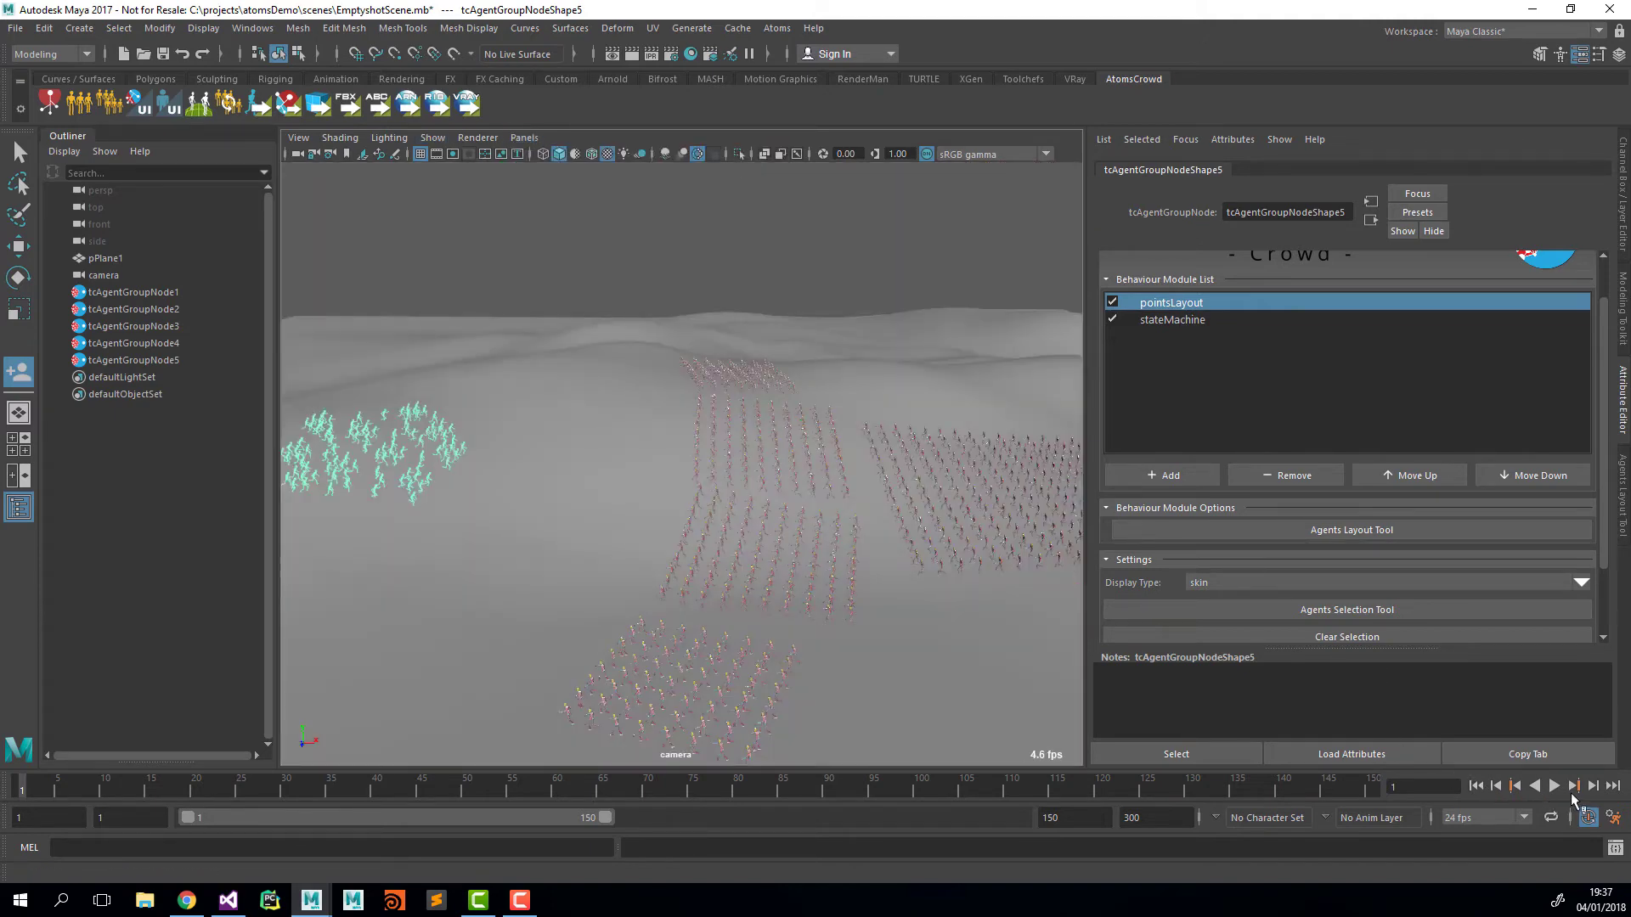
Step: Preview the crowd animation, then set the playback end time to 100
{"action": "left_click", "coordinate": [1554, 787]}
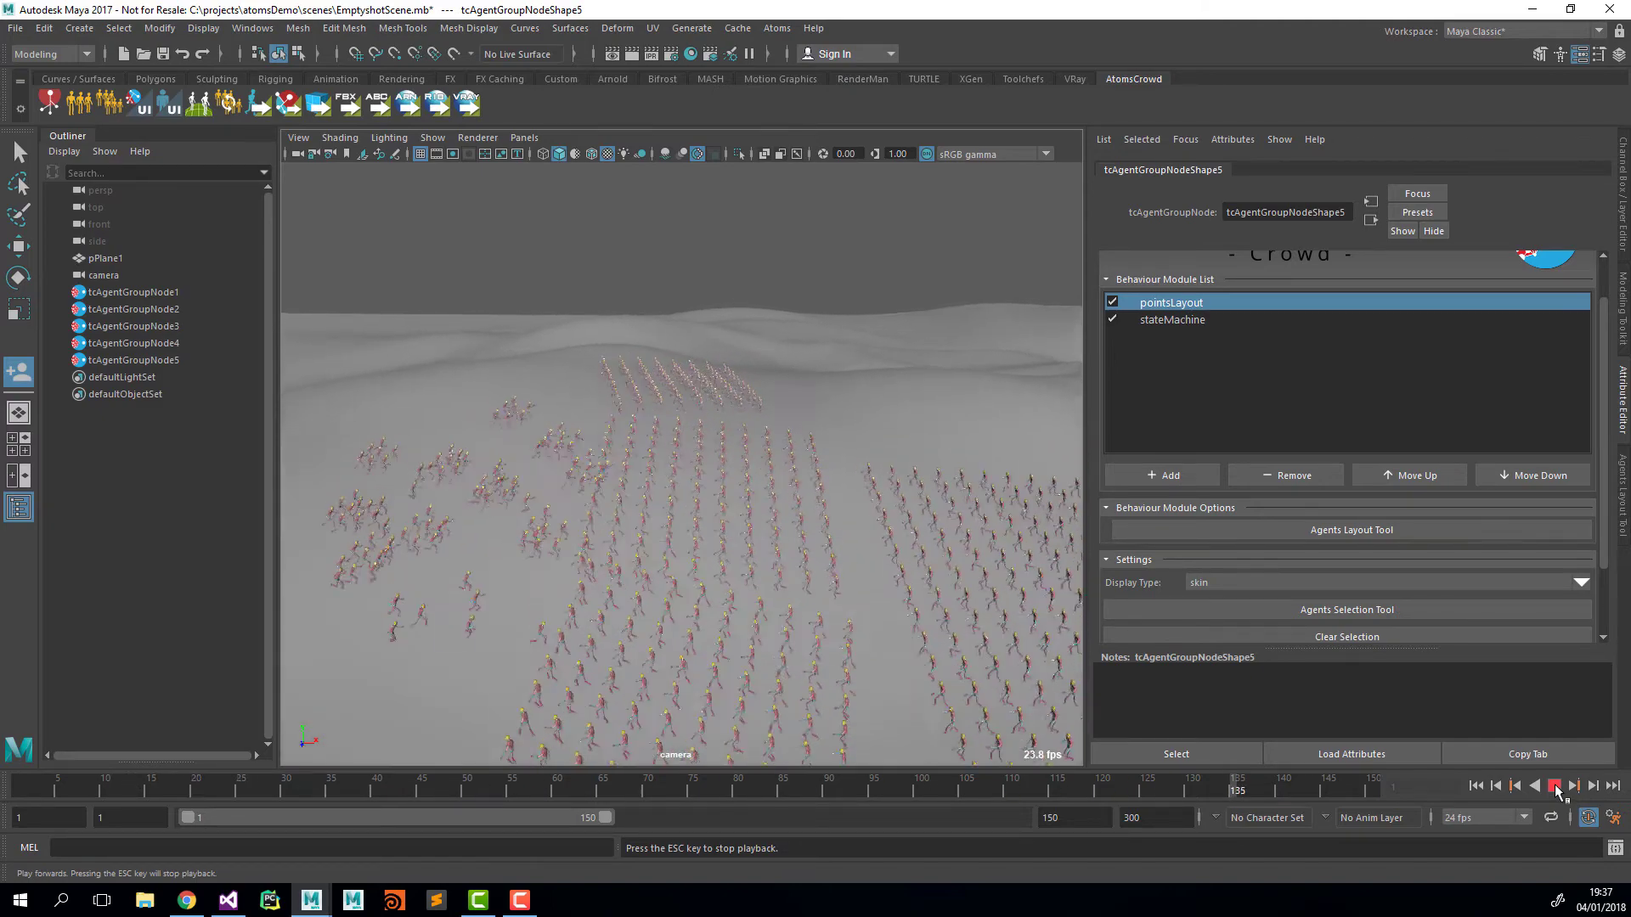
{"action": "left_click", "coordinate": [1555, 787]}
{"action": "left_click", "coordinate": [1480, 787]}
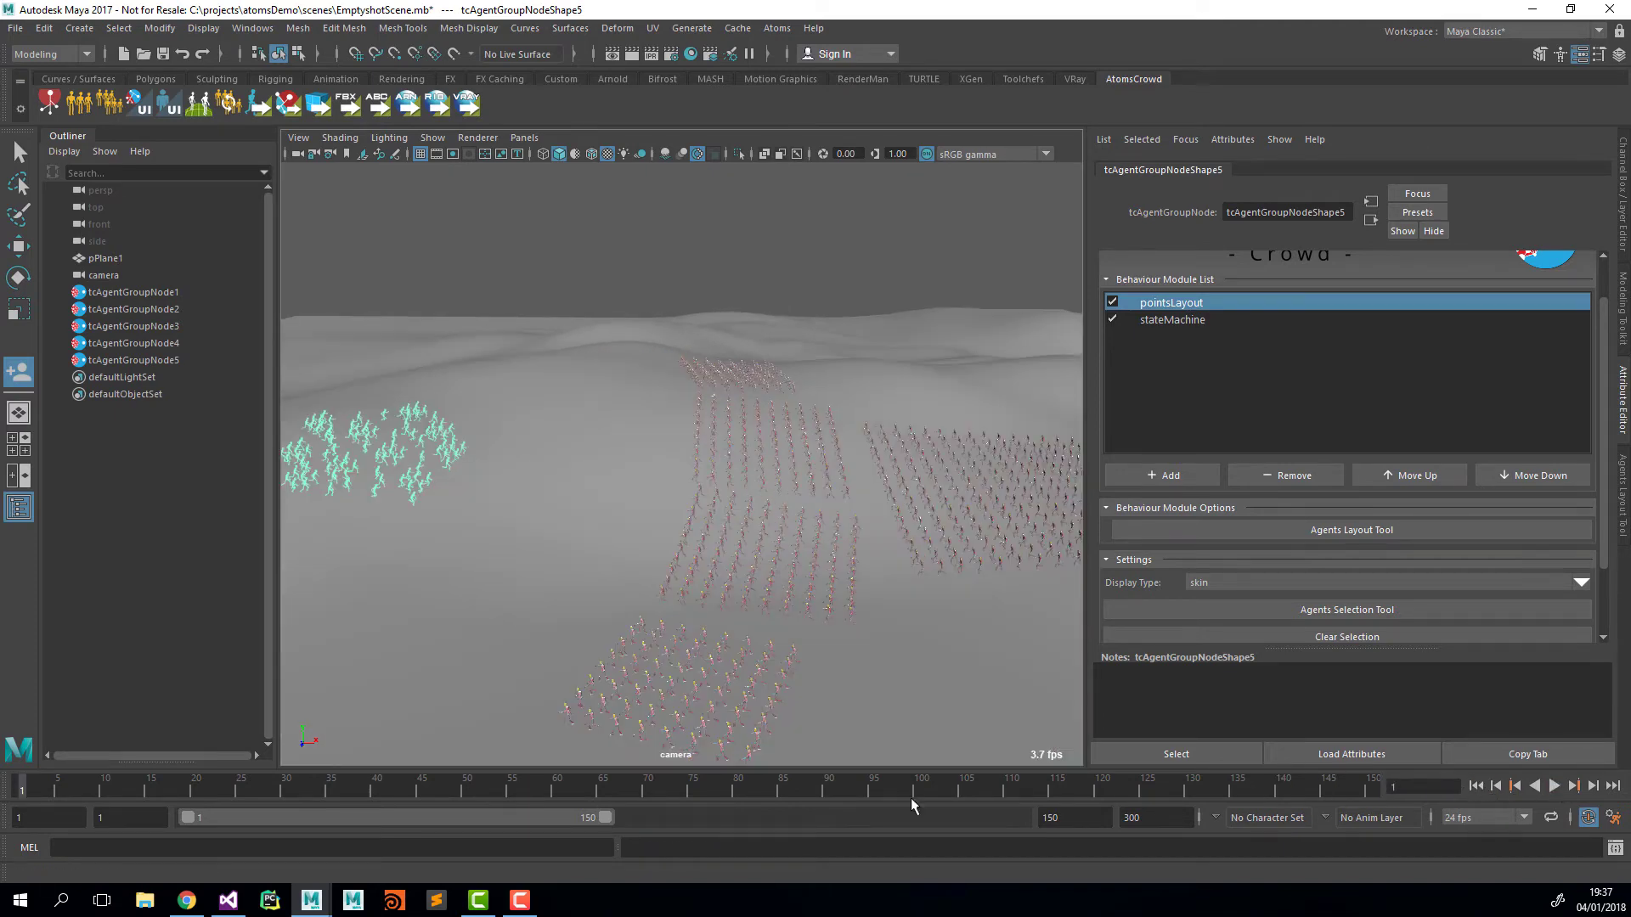
{"action": "double_click", "coordinate": [1061, 817]}
{"action": "type", "text": "100"}
{"action": "key", "text": "Return"}
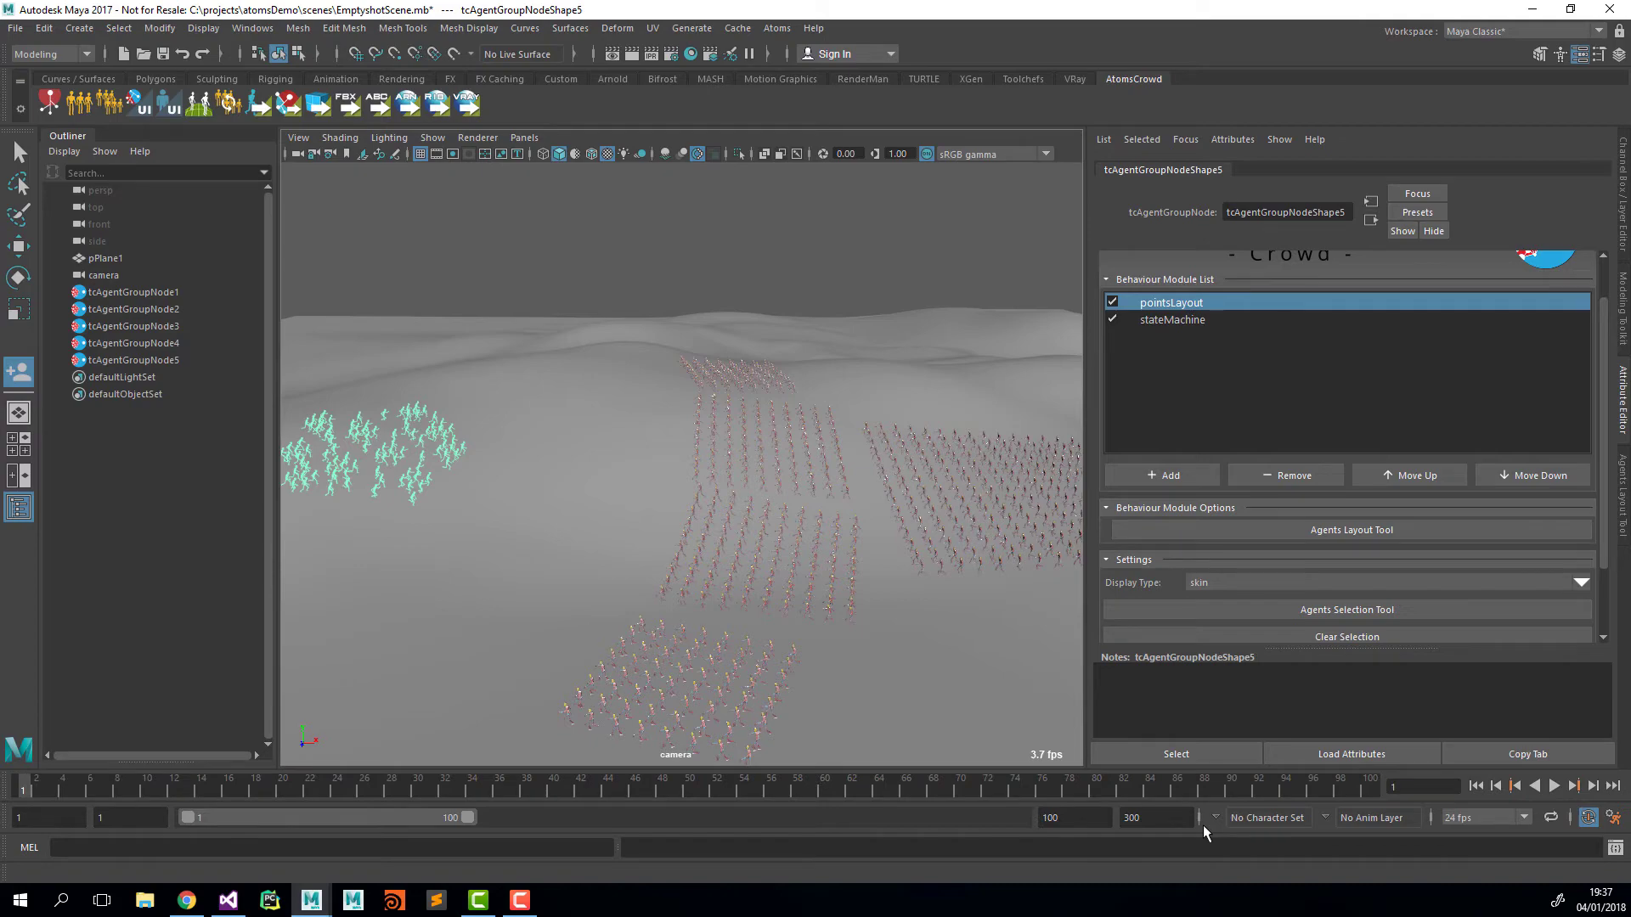
Step: Replay the 100-frame animation, rewind, and select tcAgentGroupNode1 in the Outliner
{"action": "left_click", "coordinate": [1553, 788]}
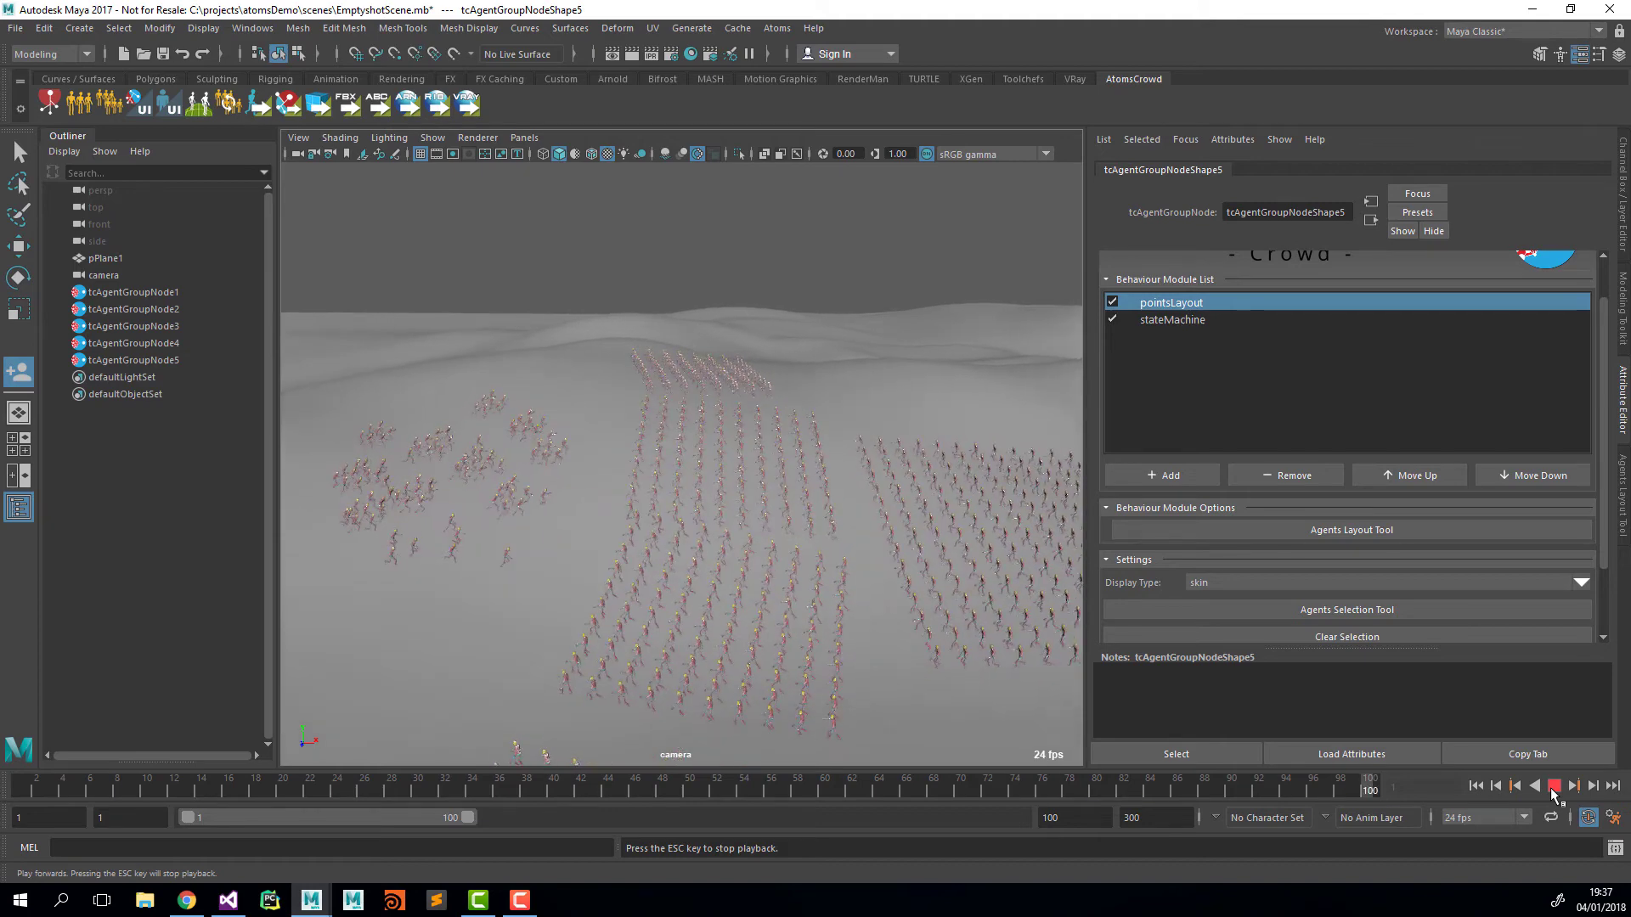
{"action": "left_click", "coordinate": [1552, 787]}
{"action": "left_click", "coordinate": [1467, 793]}
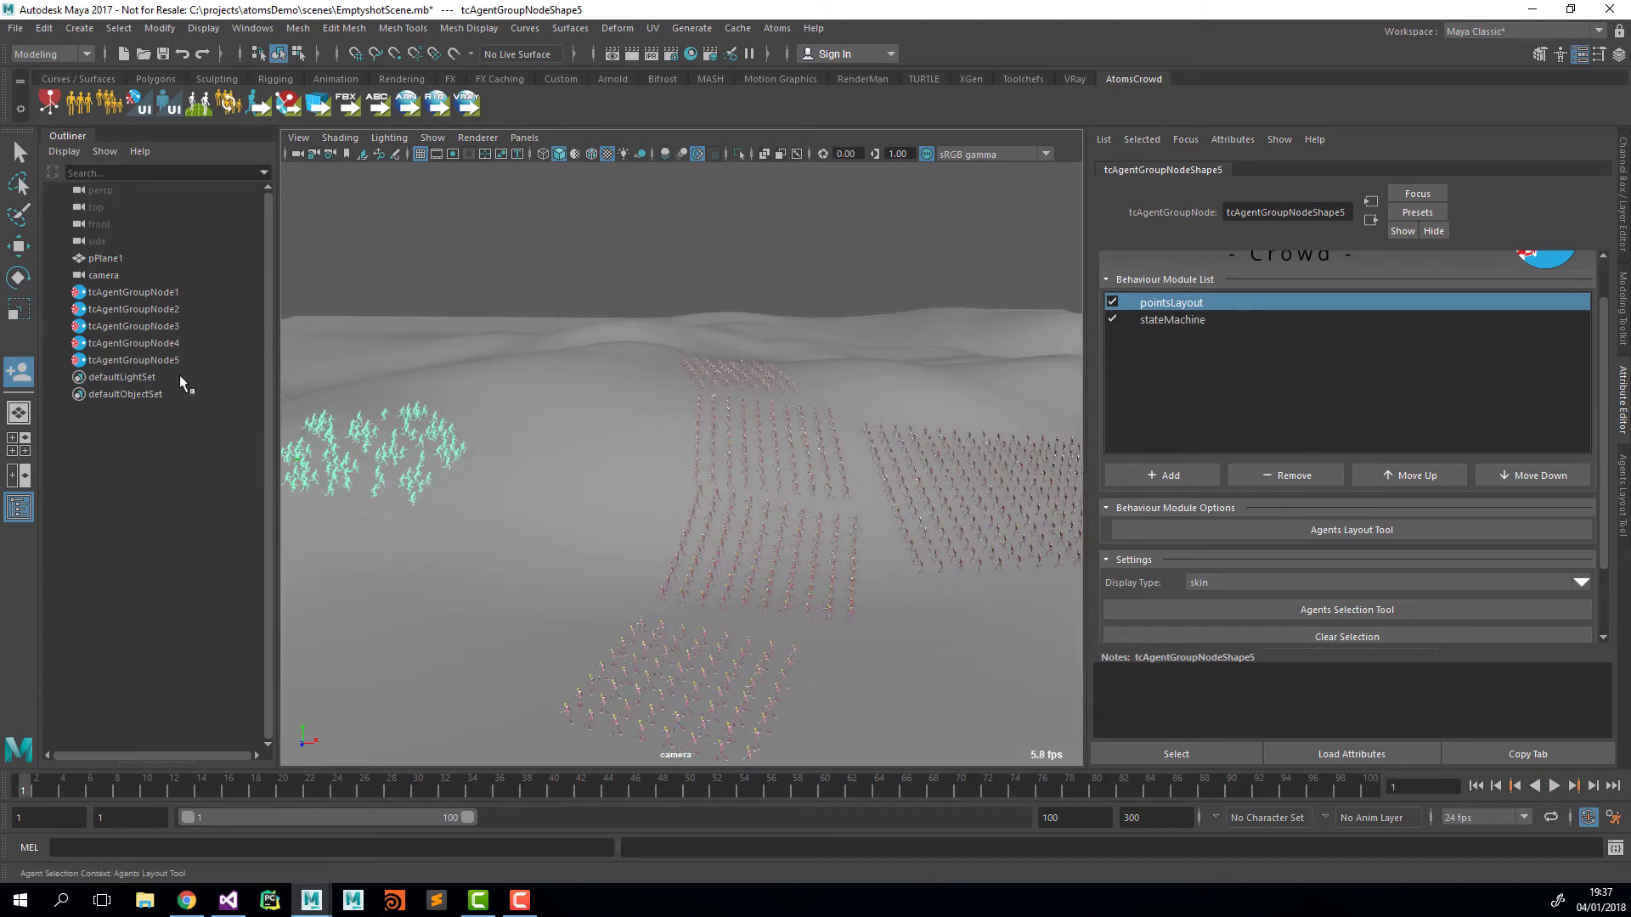
{"action": "left_click", "coordinate": [174, 311]}
{"action": "left_click", "coordinate": [170, 292]}
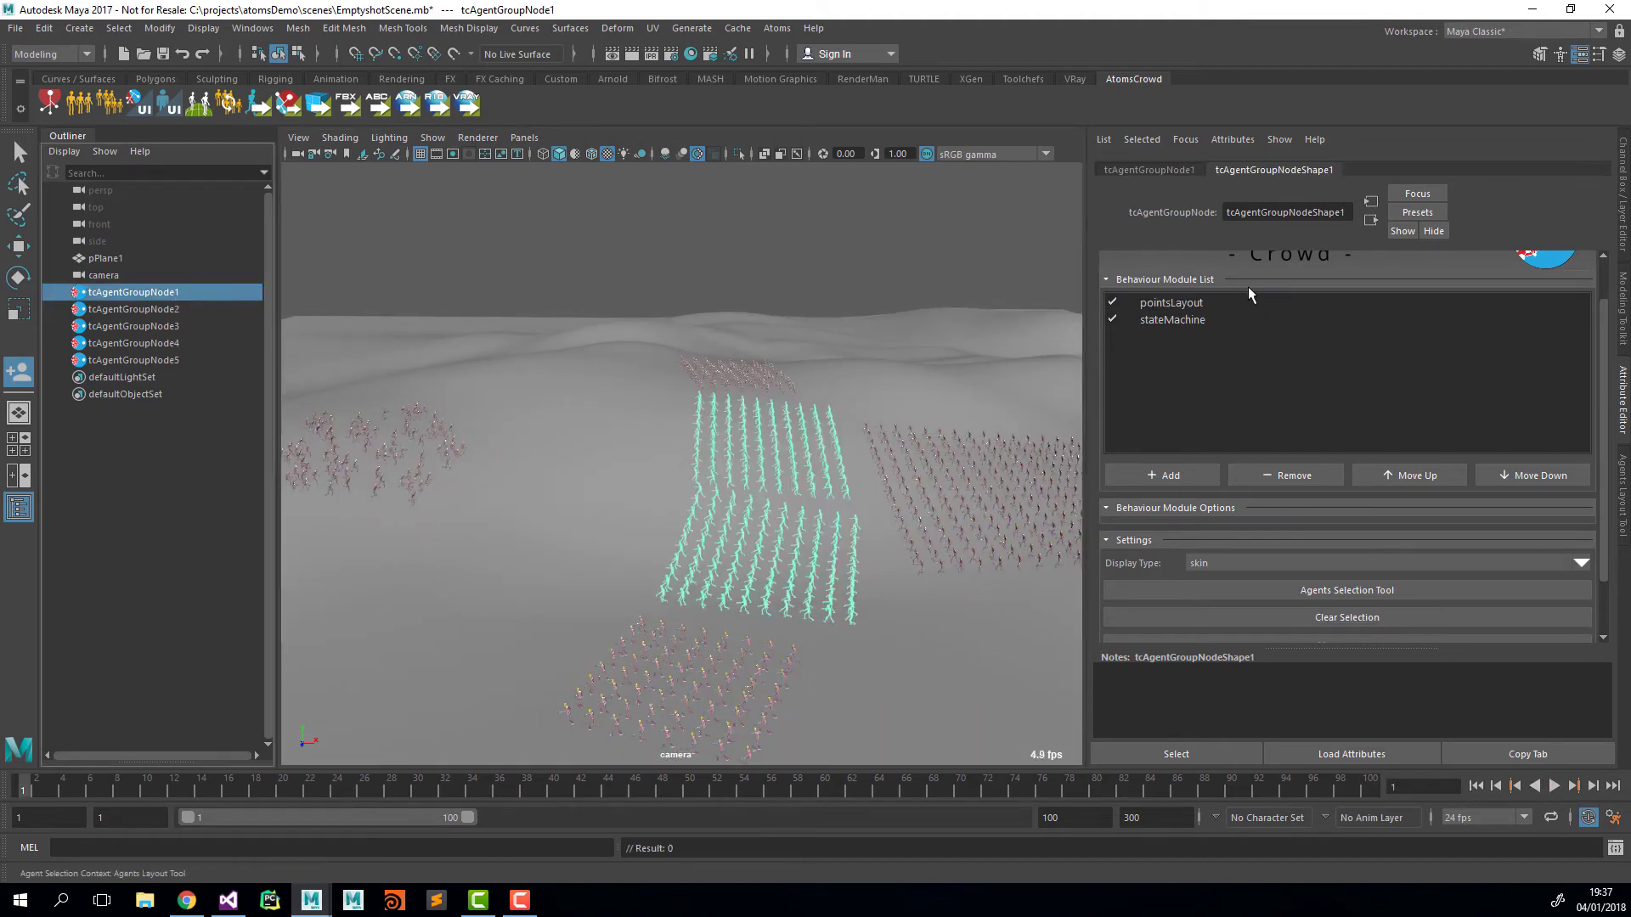
Step: Expand the stateMachine module's options and preview the crowd playback up to frame 54
{"action": "left_click", "coordinate": [1201, 320]}
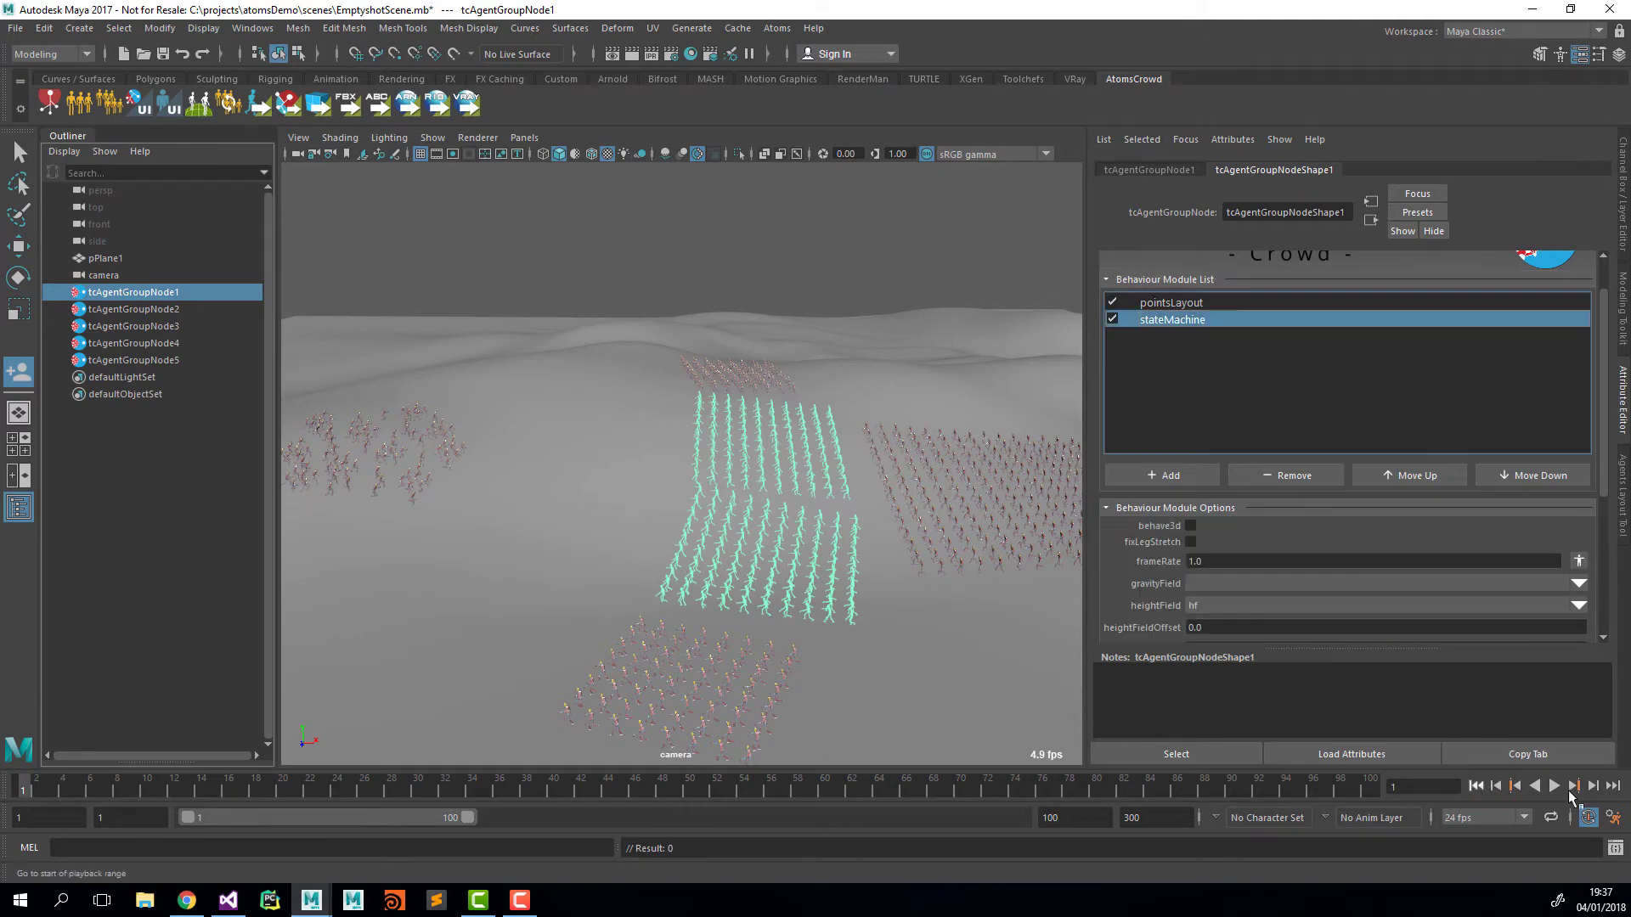
{"action": "left_click", "coordinate": [1555, 787]}
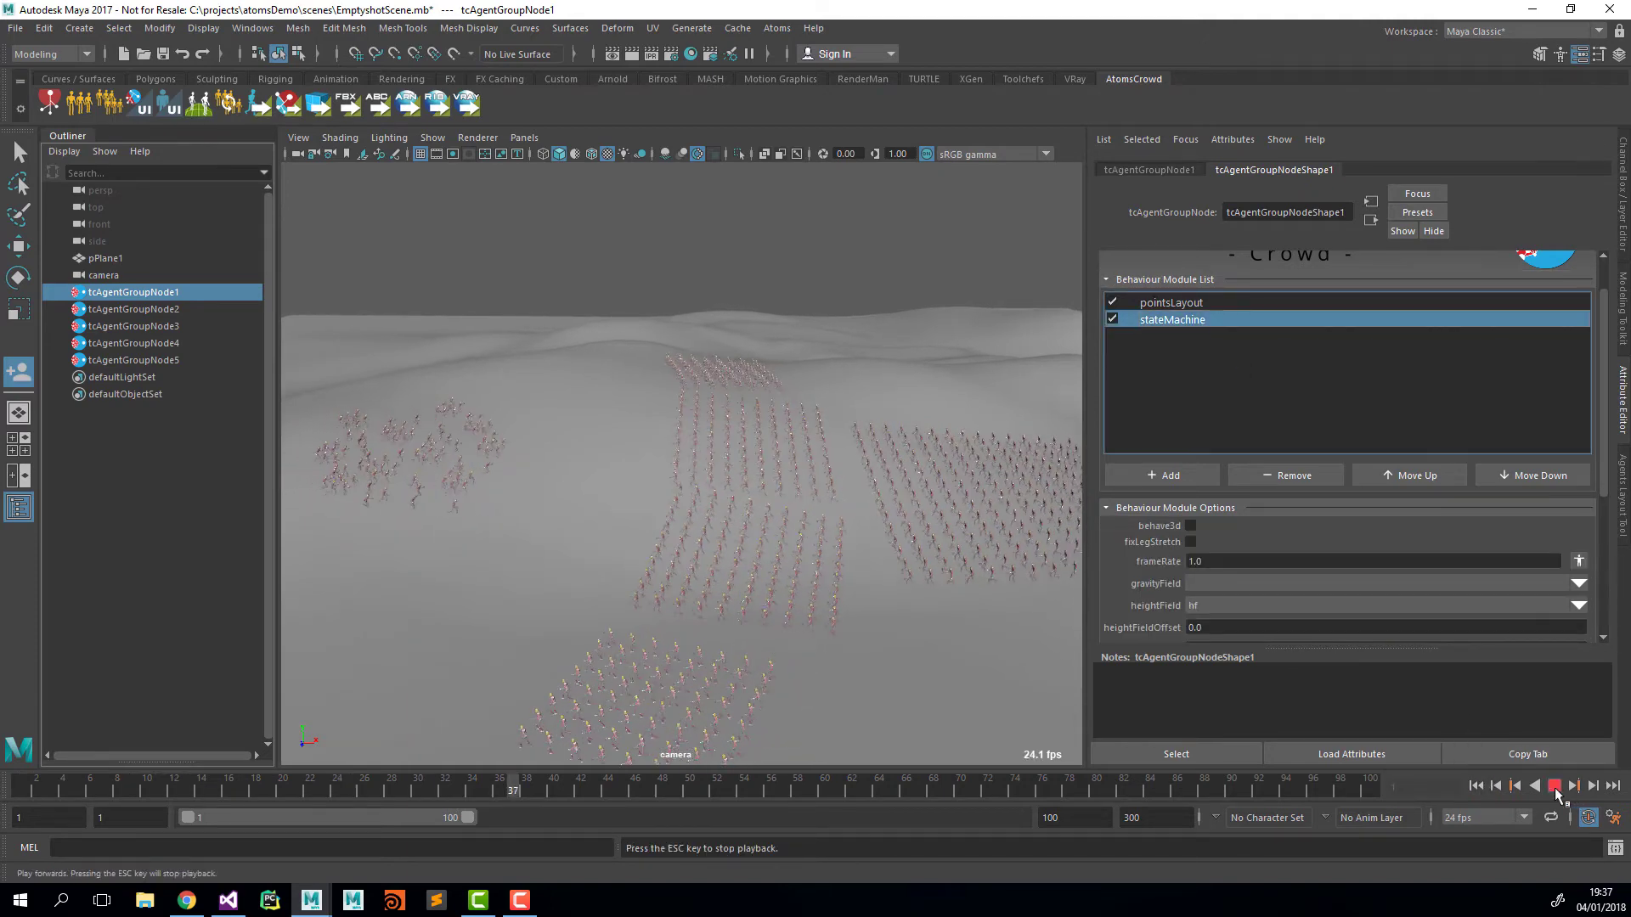
{"action": "left_click", "coordinate": [1555, 787]}
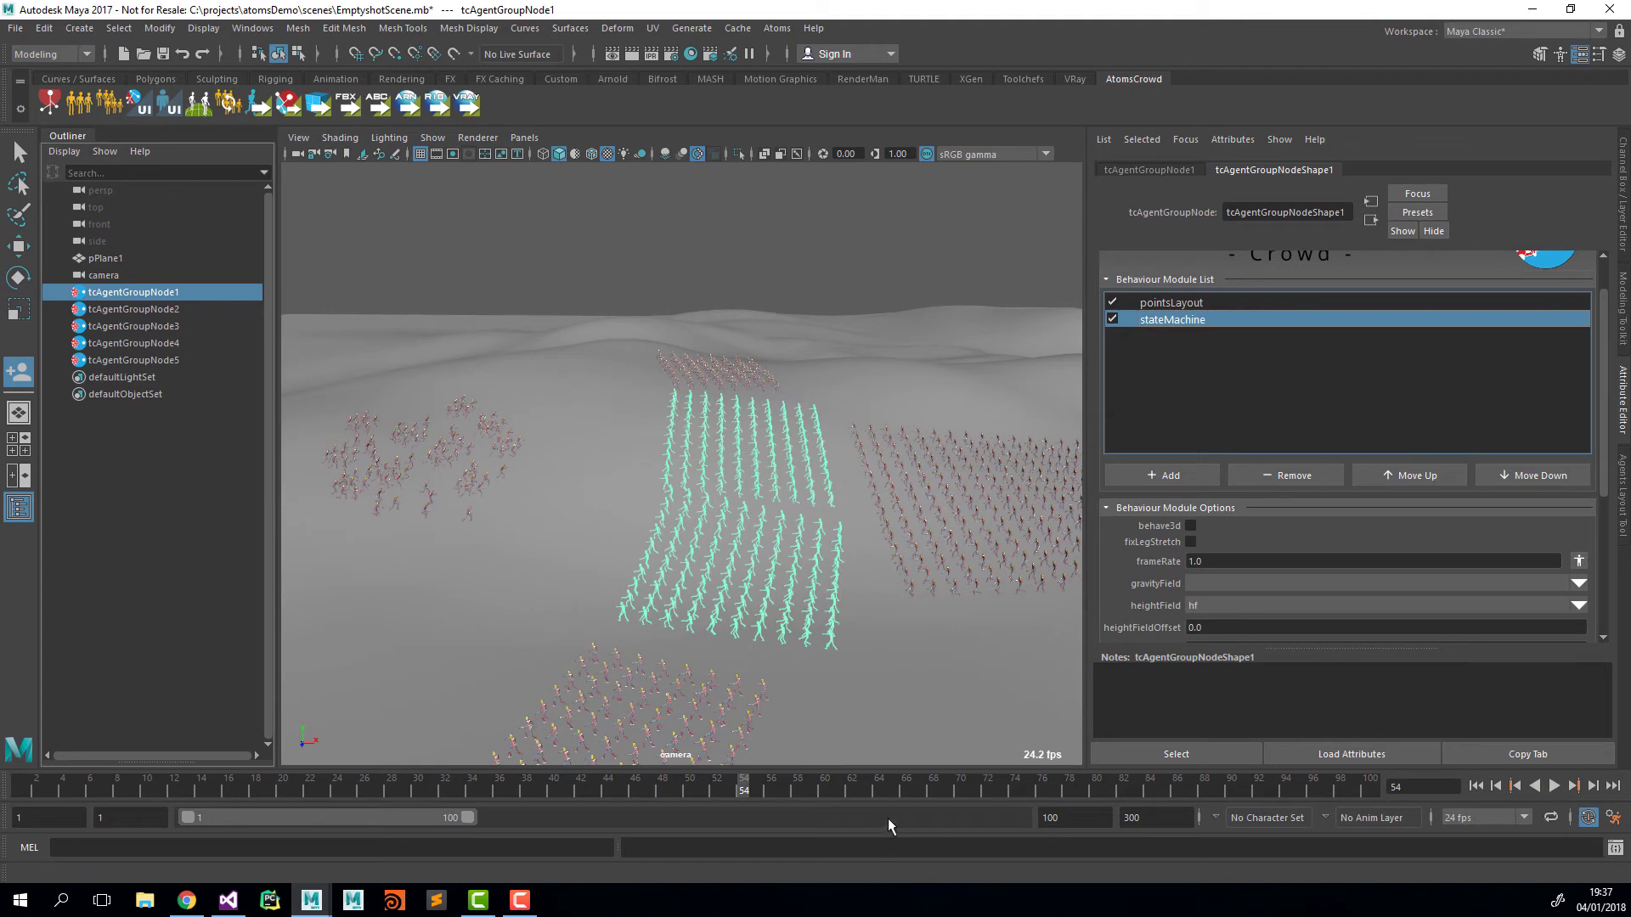
{"action": "scroll", "coordinate": [1151, 544], "scroll_direction": "down", "scroll_amount": 3}
Step: Key the state at 1 on frame 50, 2 on frame 51, and 1 on frame 1
{"action": "left_click", "coordinate": [685, 788]}
{"action": "key", "text": "Return"}
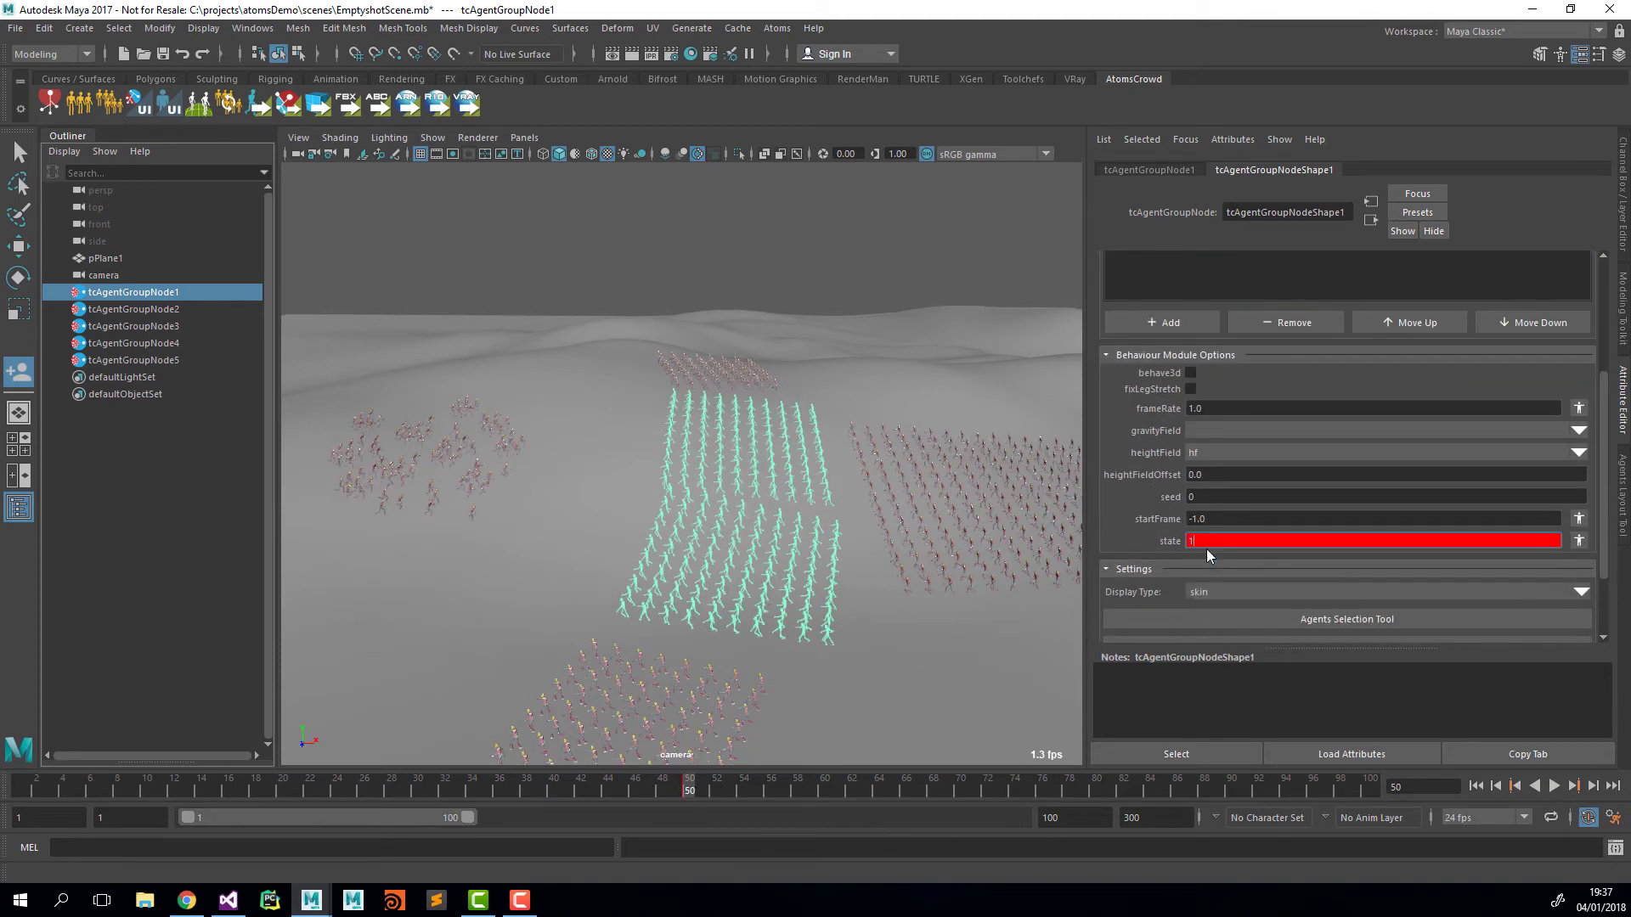
{"action": "left_click", "coordinate": [704, 793]}
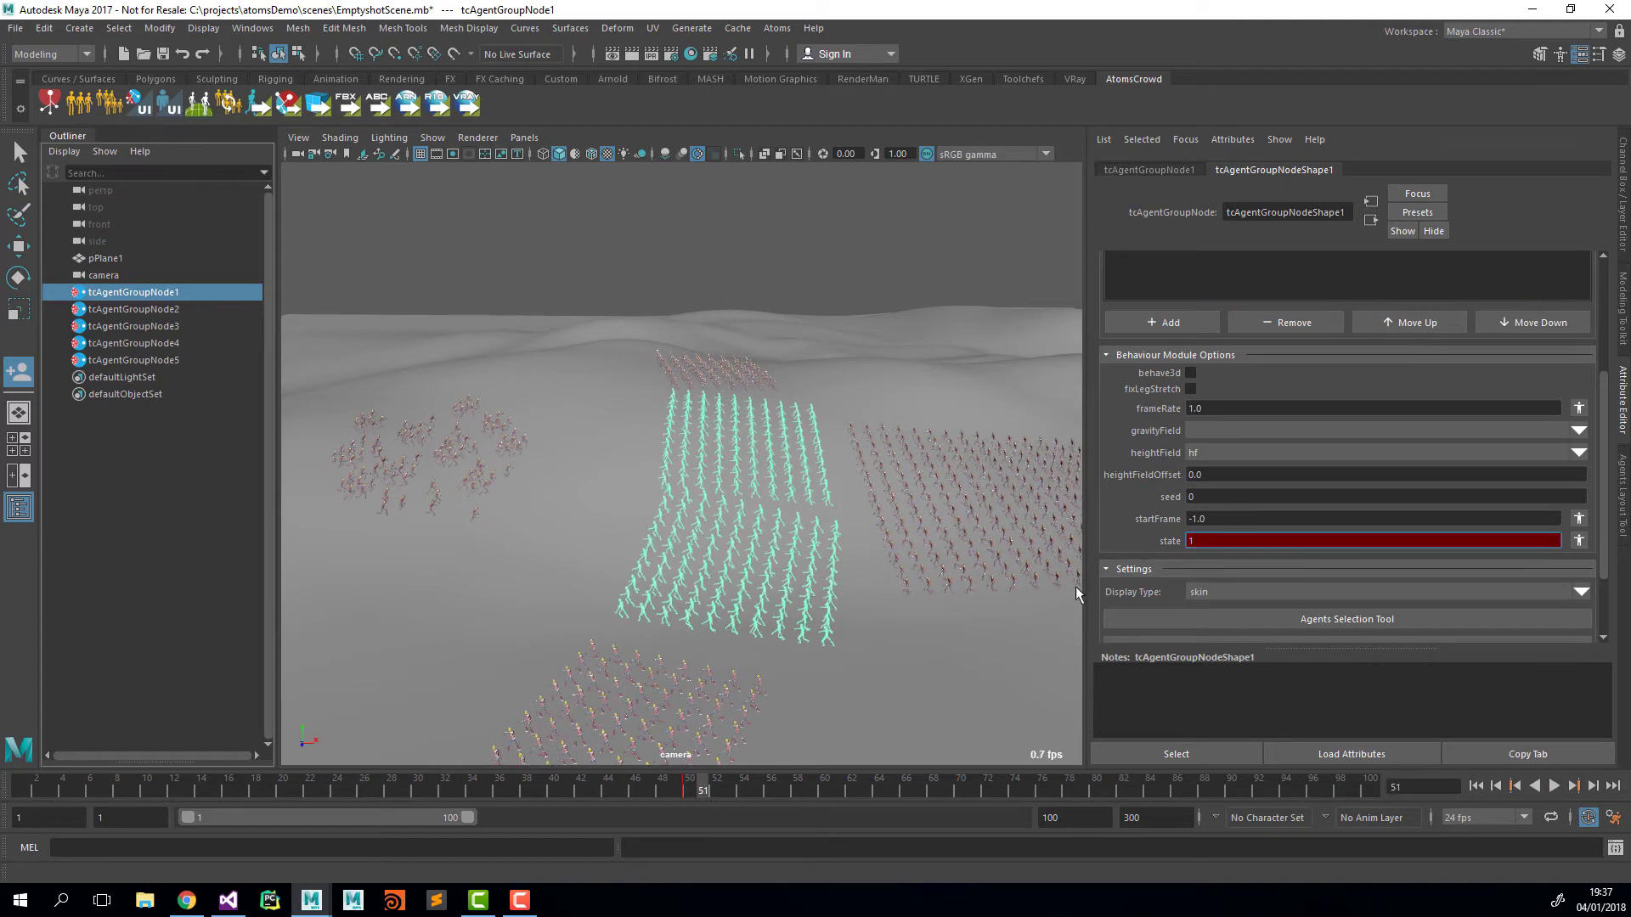
{"action": "key", "text": "Return"}
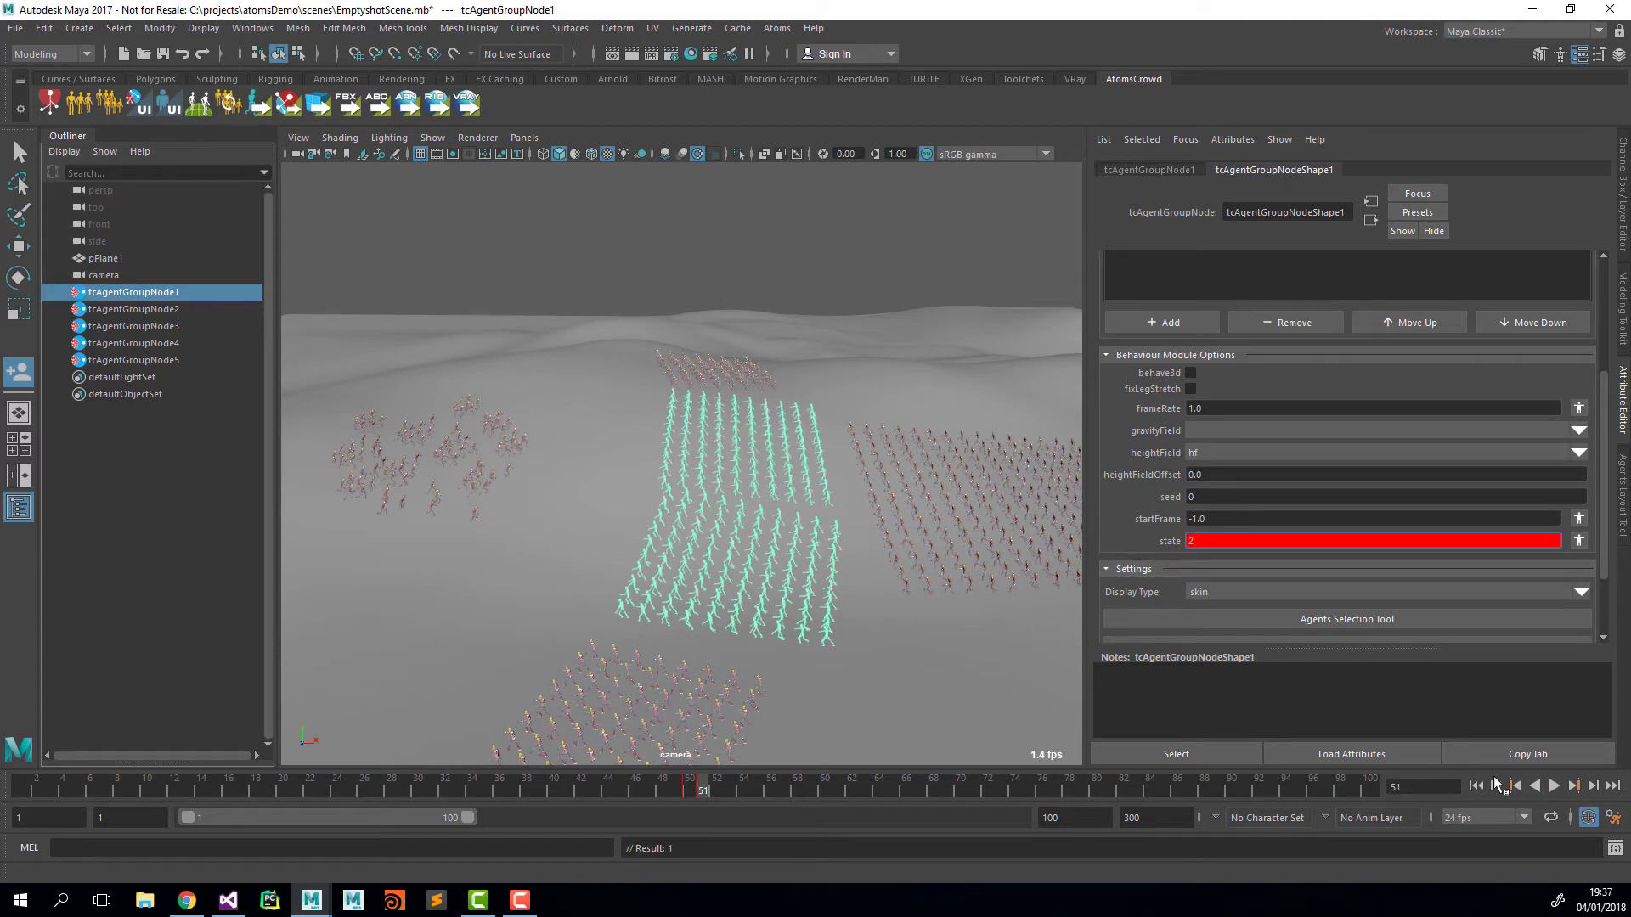
{"action": "left_click", "coordinate": [1476, 787]}
{"action": "right_click", "coordinate": [1234, 548]}
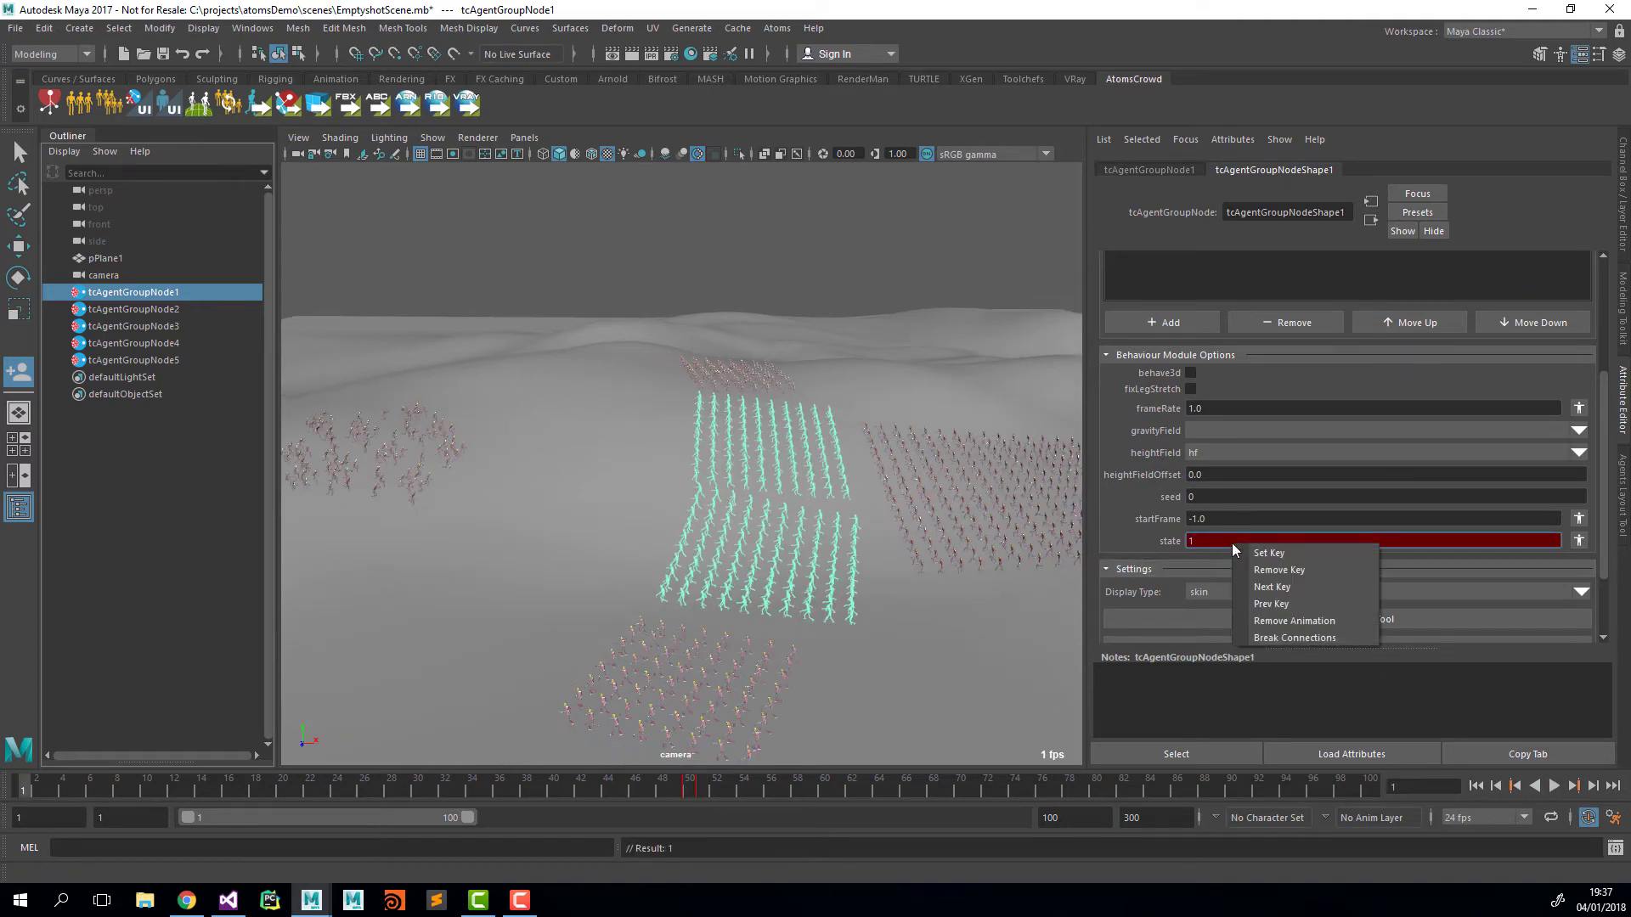
{"action": "left_click", "coordinate": [1265, 561]}
Step: Play back to check the state change, rewind to frame 1, and select tcAgentGroupNode5
{"action": "left_click", "coordinate": [1552, 788]}
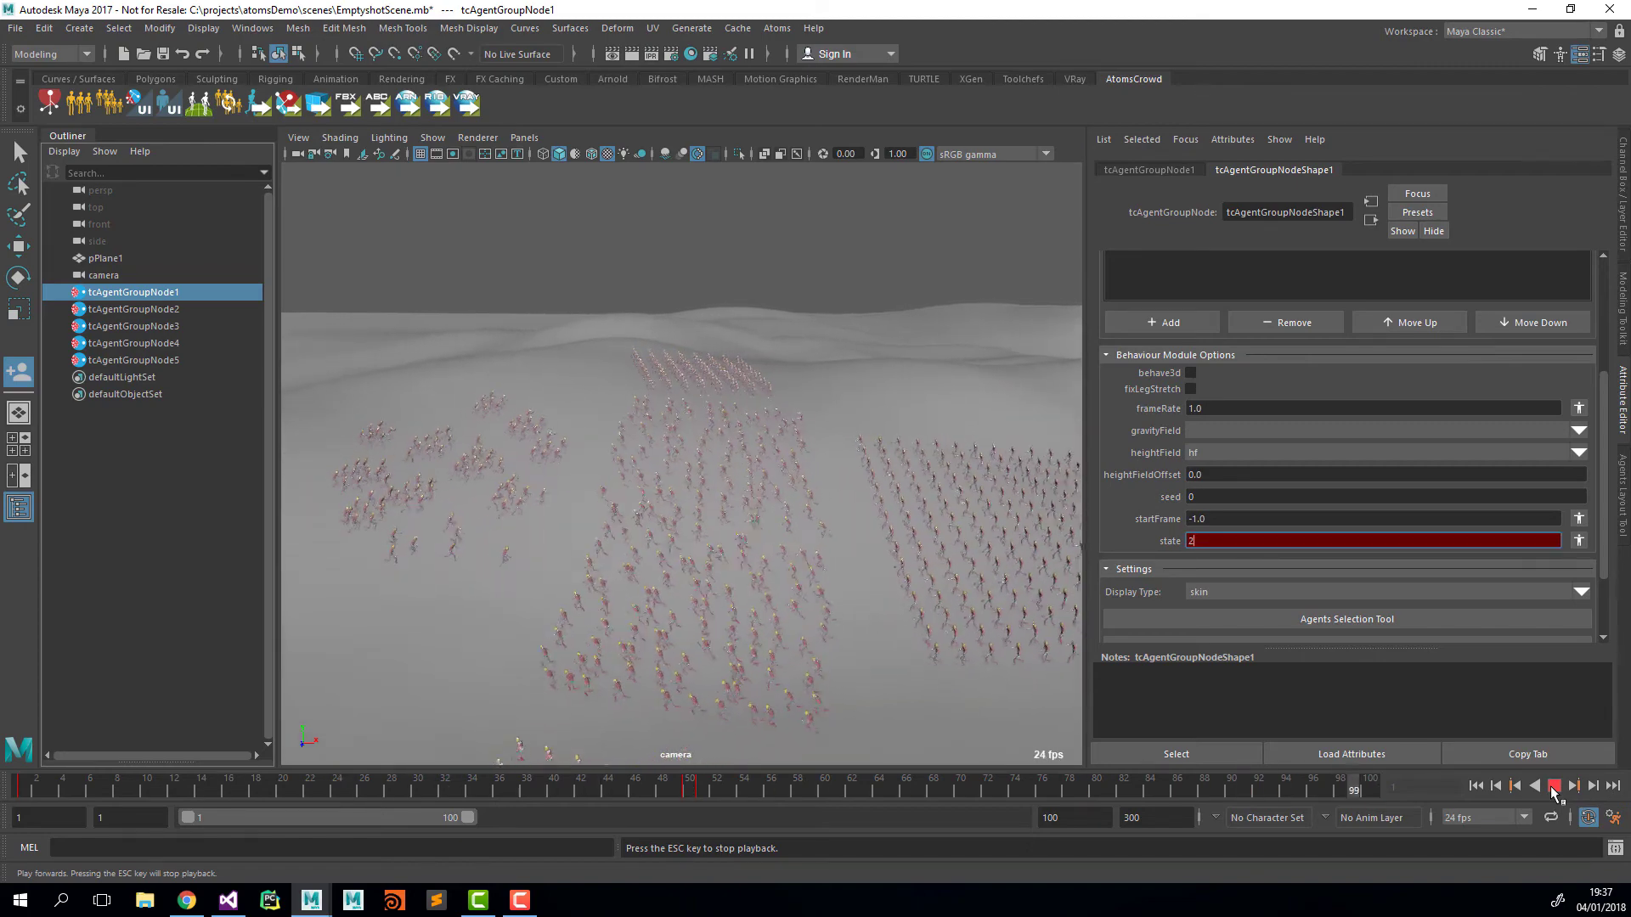
{"action": "left_click", "coordinate": [1553, 787]}
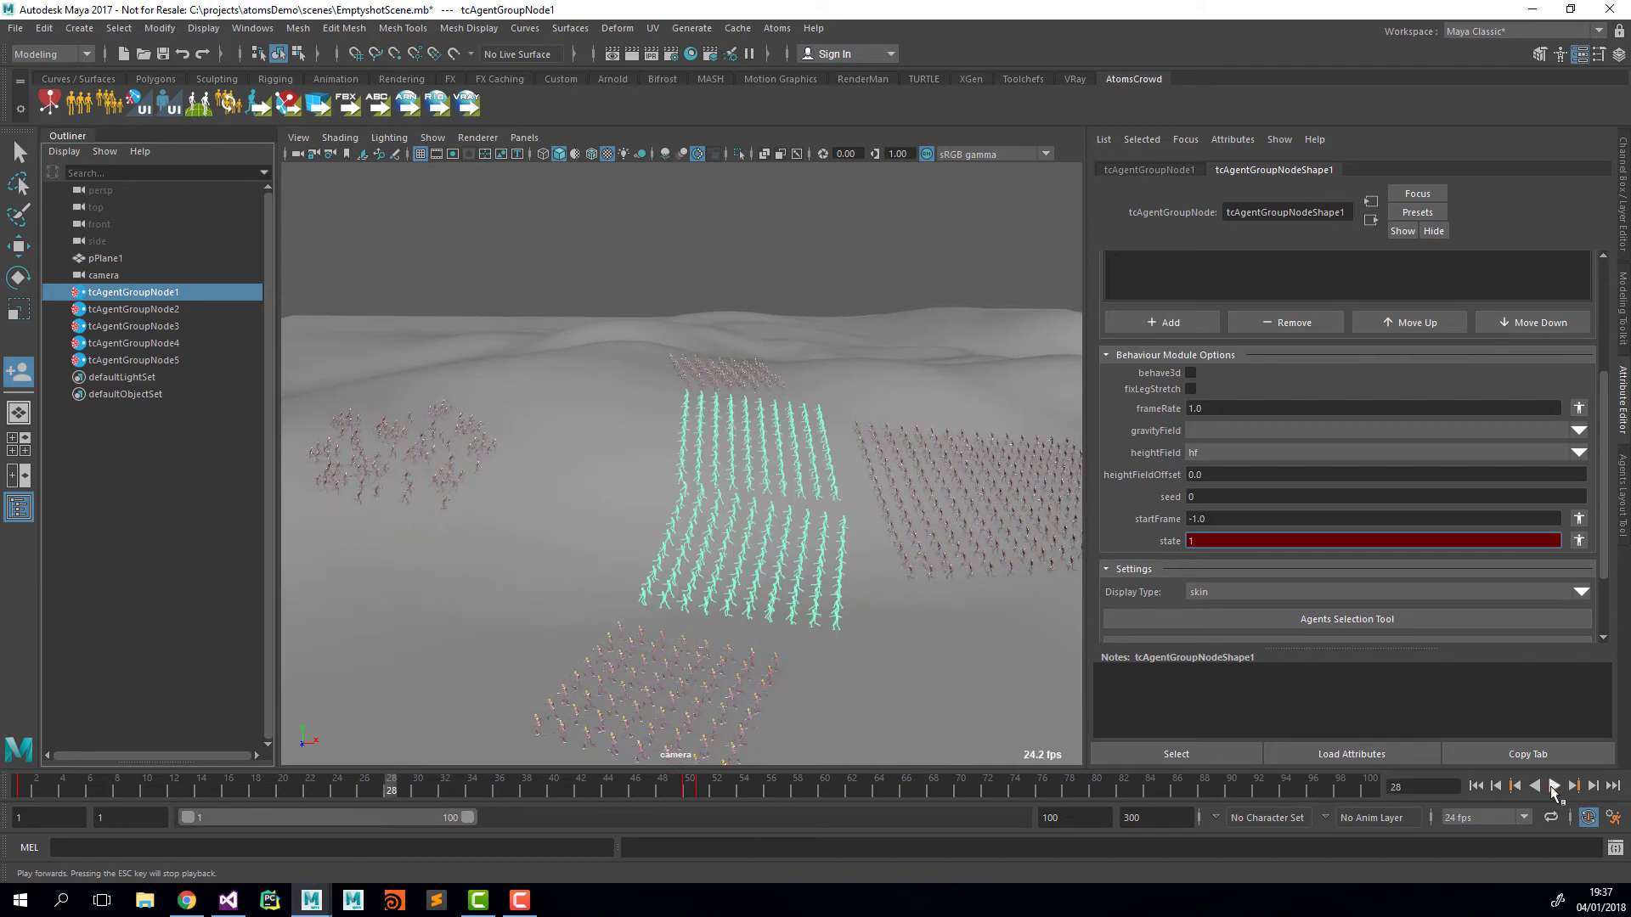
{"action": "left_click", "coordinate": [1476, 787]}
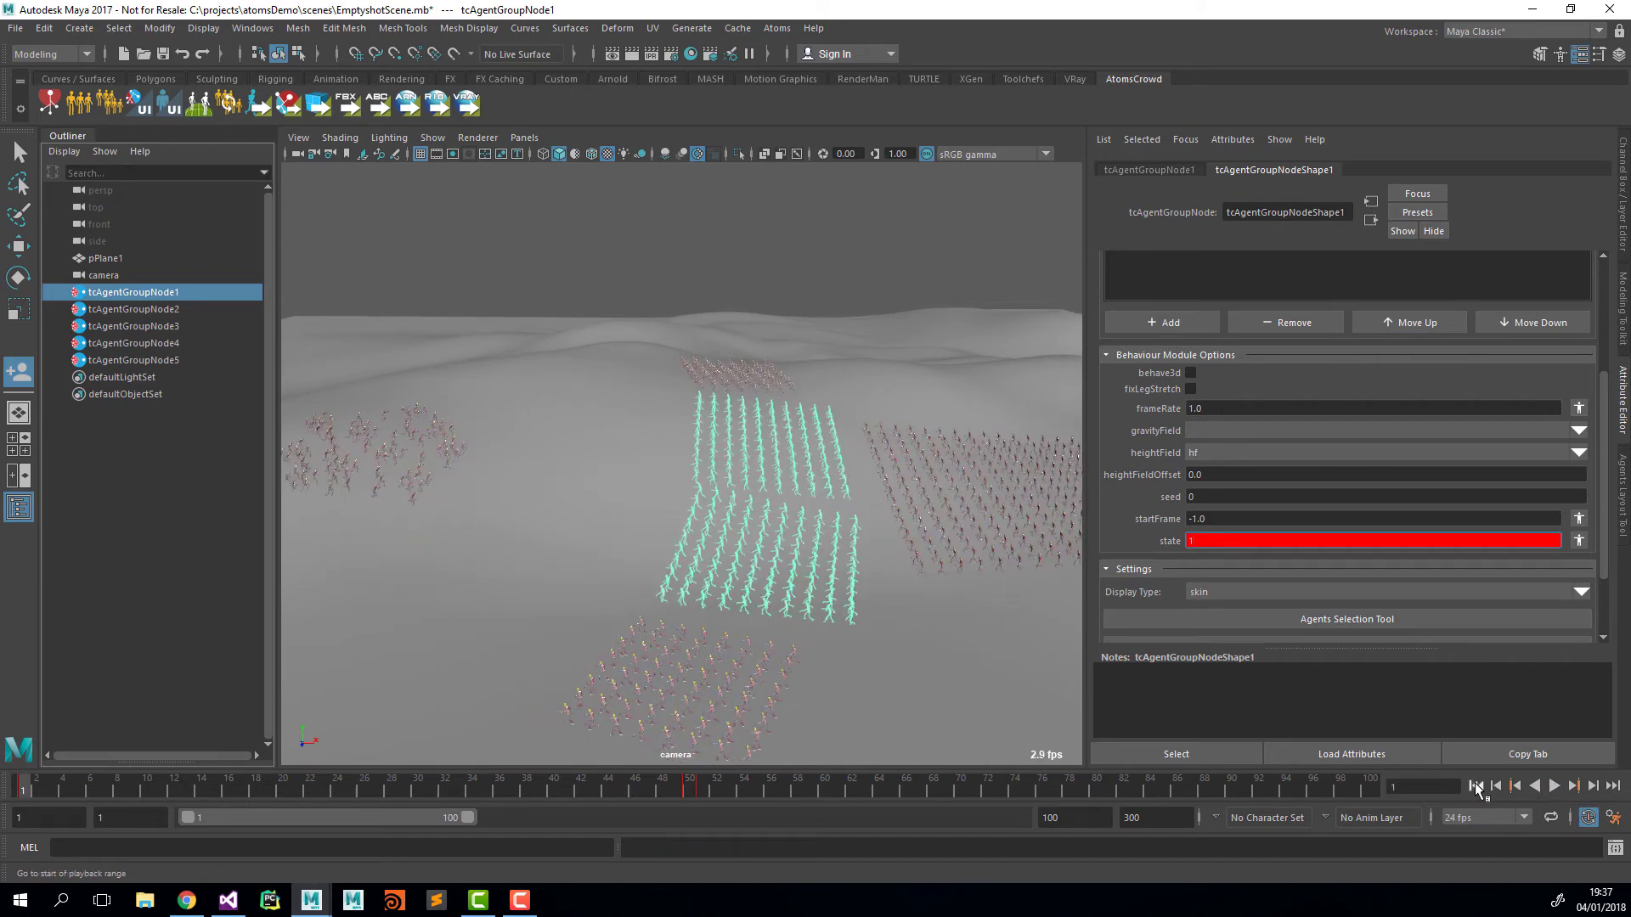
{"action": "left_click", "coordinate": [134, 361]}
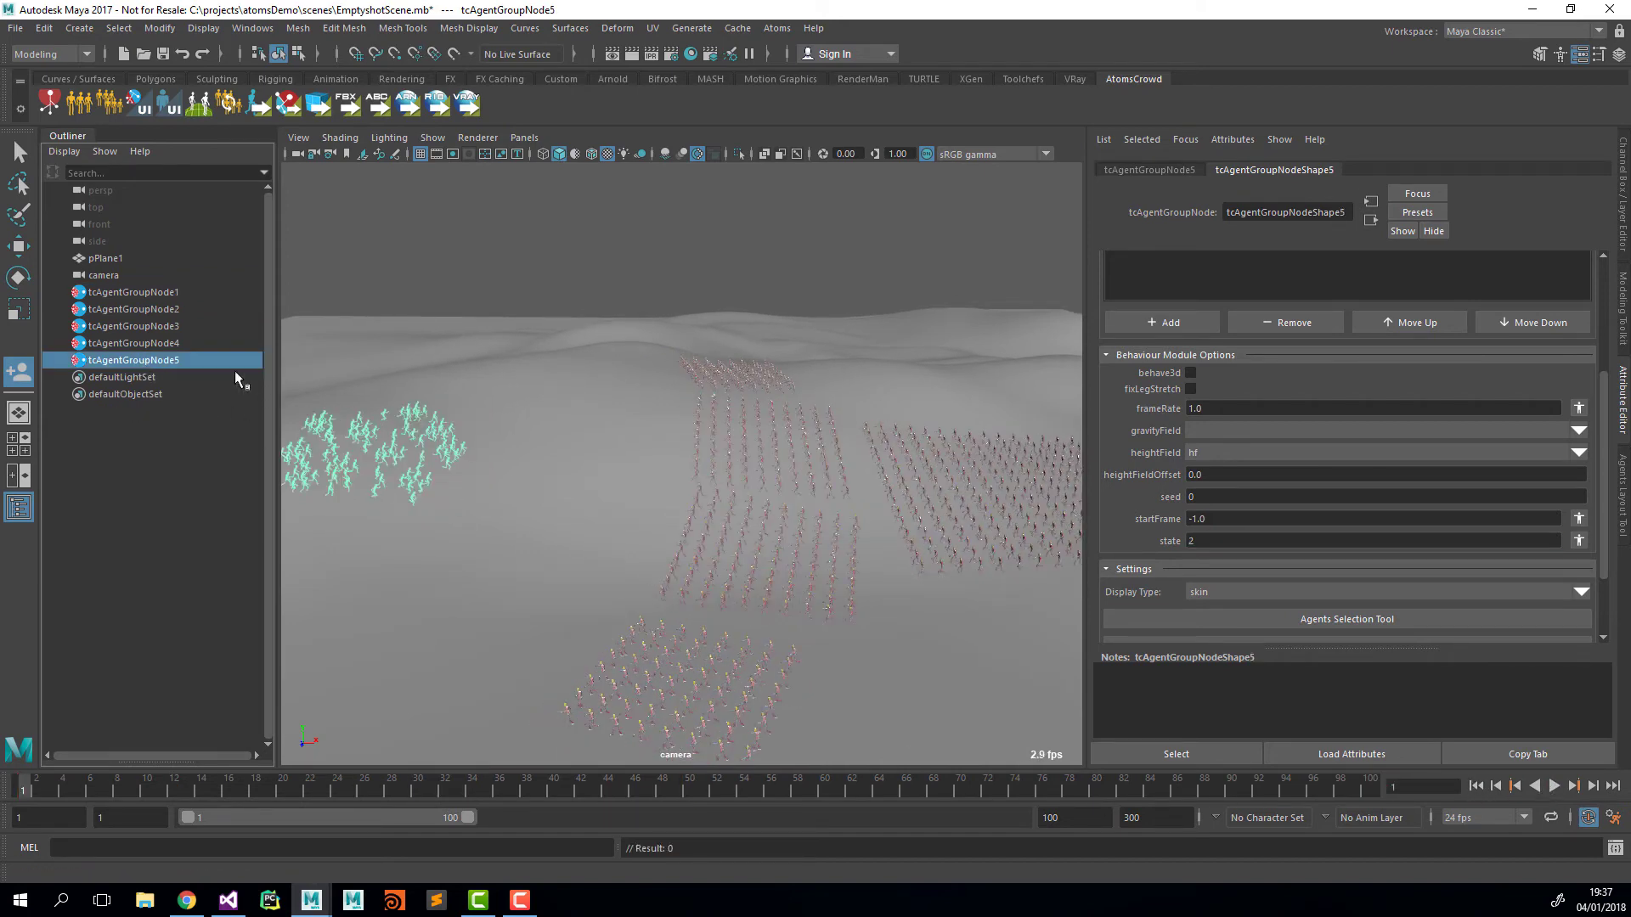
Step: On tcAgentGroupNode4, key state 1 at frame 60 and state 2 at frame 61
{"action": "left_click", "coordinate": [160, 342]}
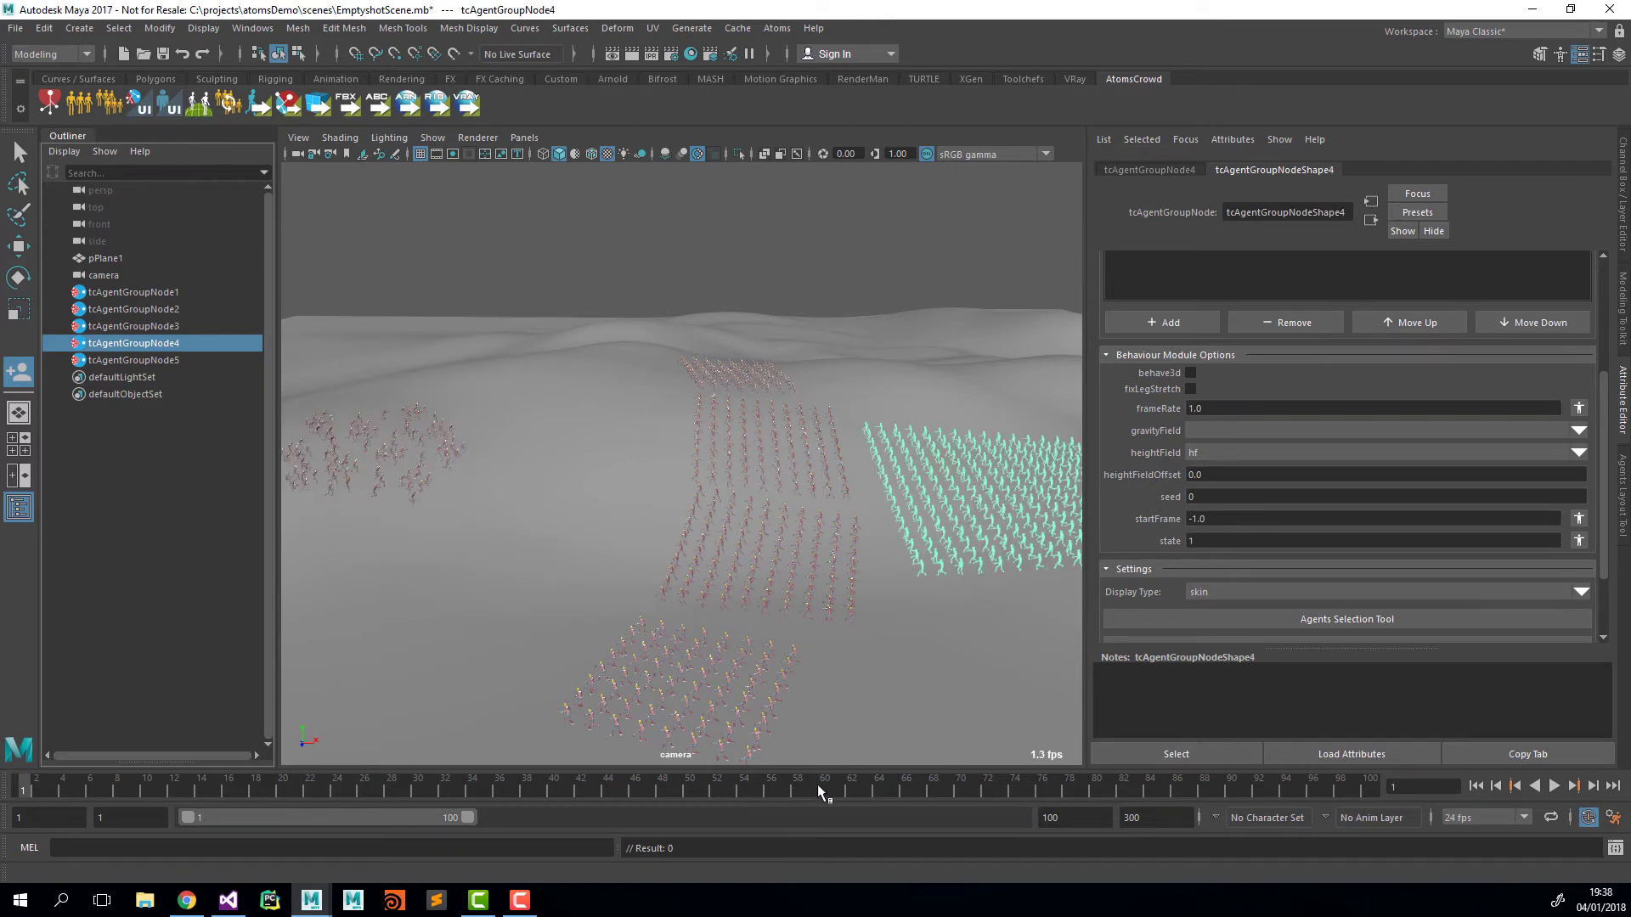
{"action": "left_click", "coordinate": [821, 787]}
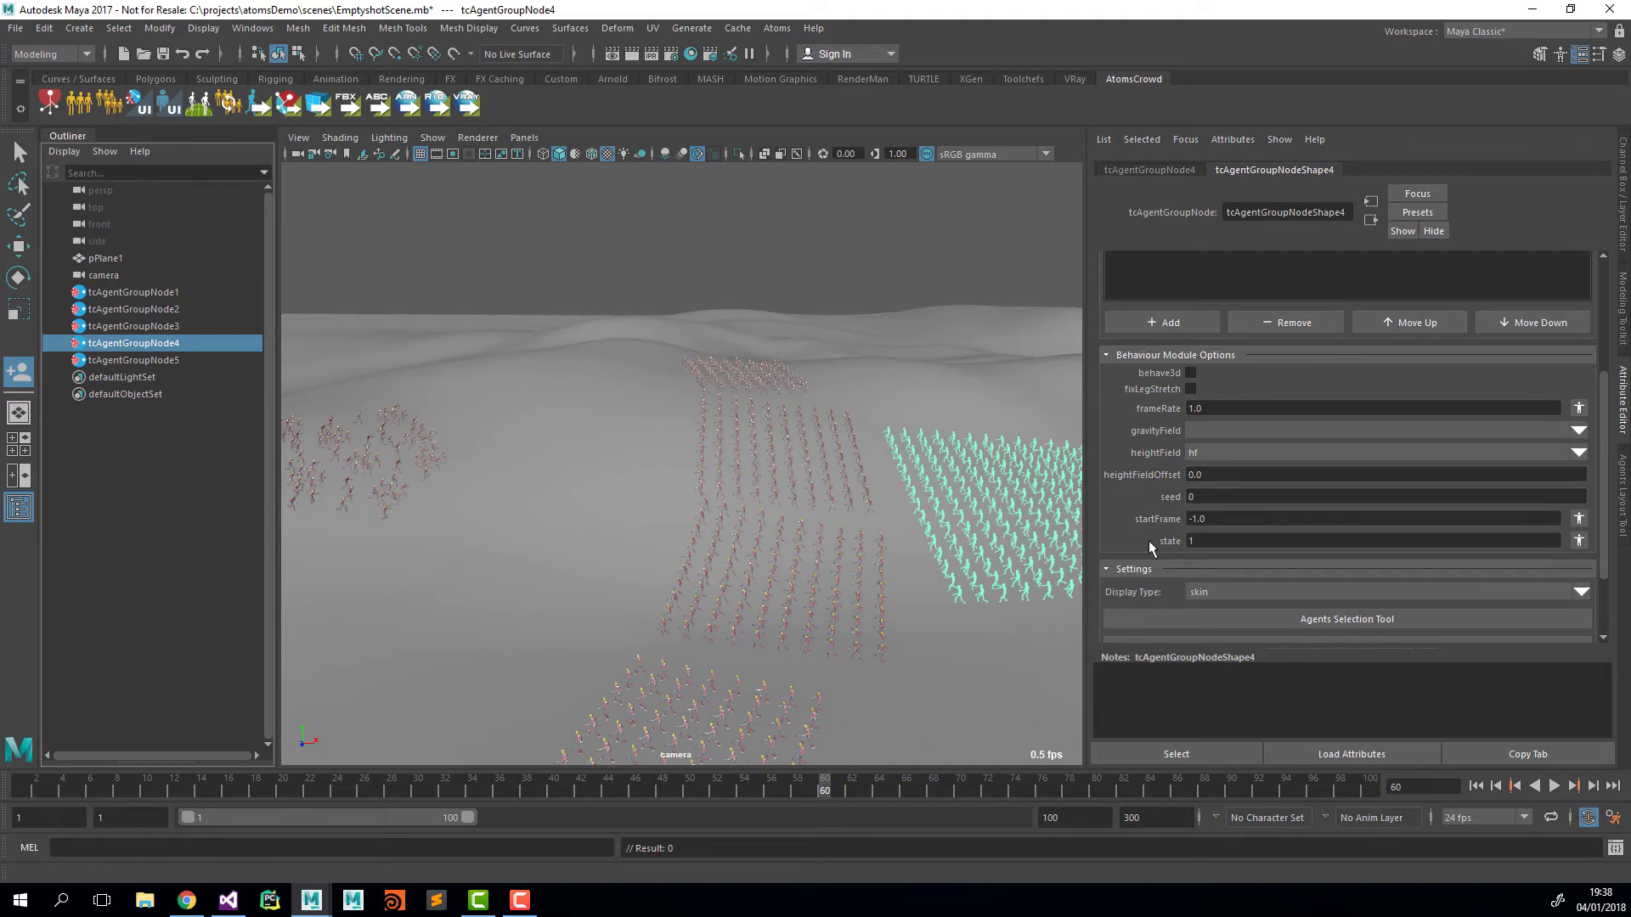
{"action": "right_click", "coordinate": [1220, 540]}
{"action": "left_click", "coordinate": [1285, 605]}
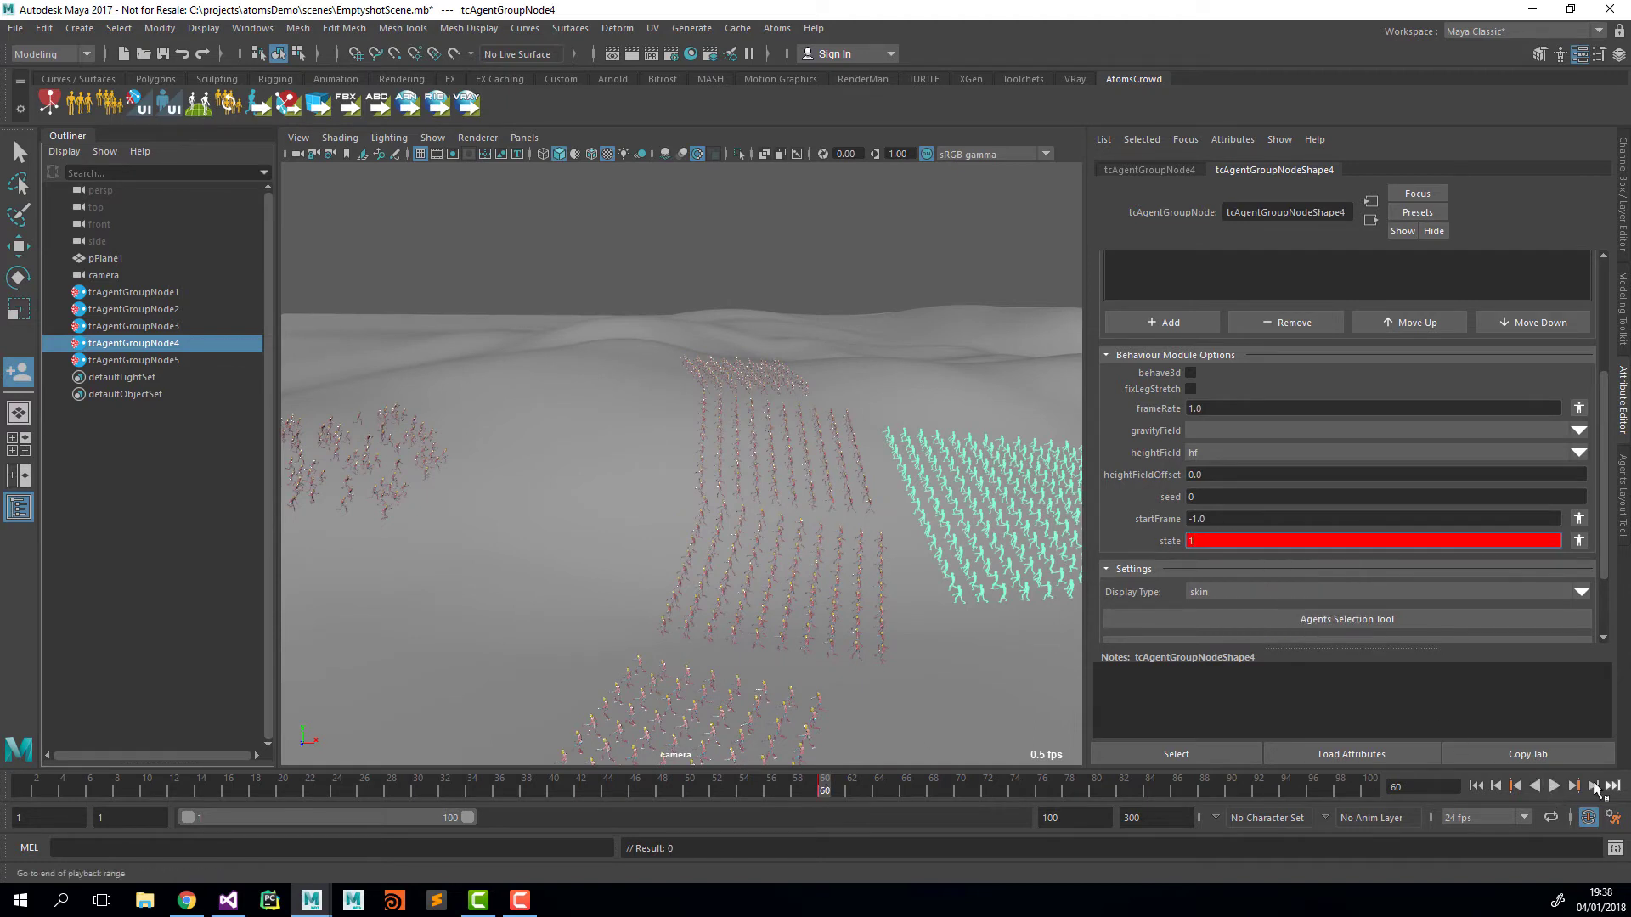
{"action": "left_click", "coordinate": [1592, 786]}
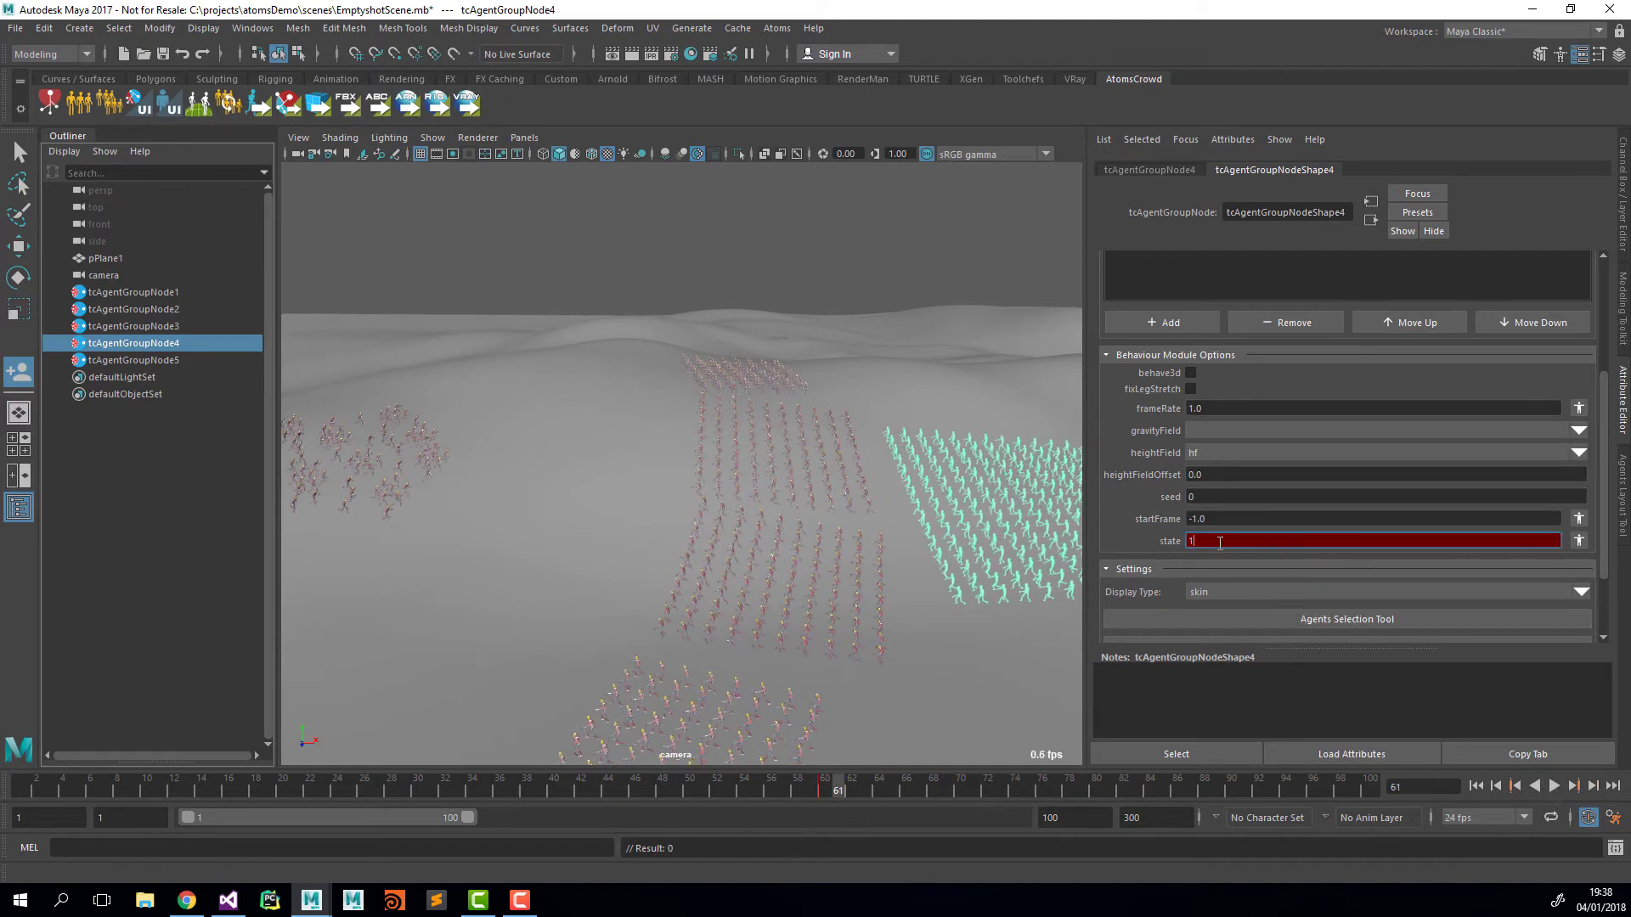
{"action": "left_click", "coordinate": [1299, 541]}
{"action": "key", "text": "Return"}
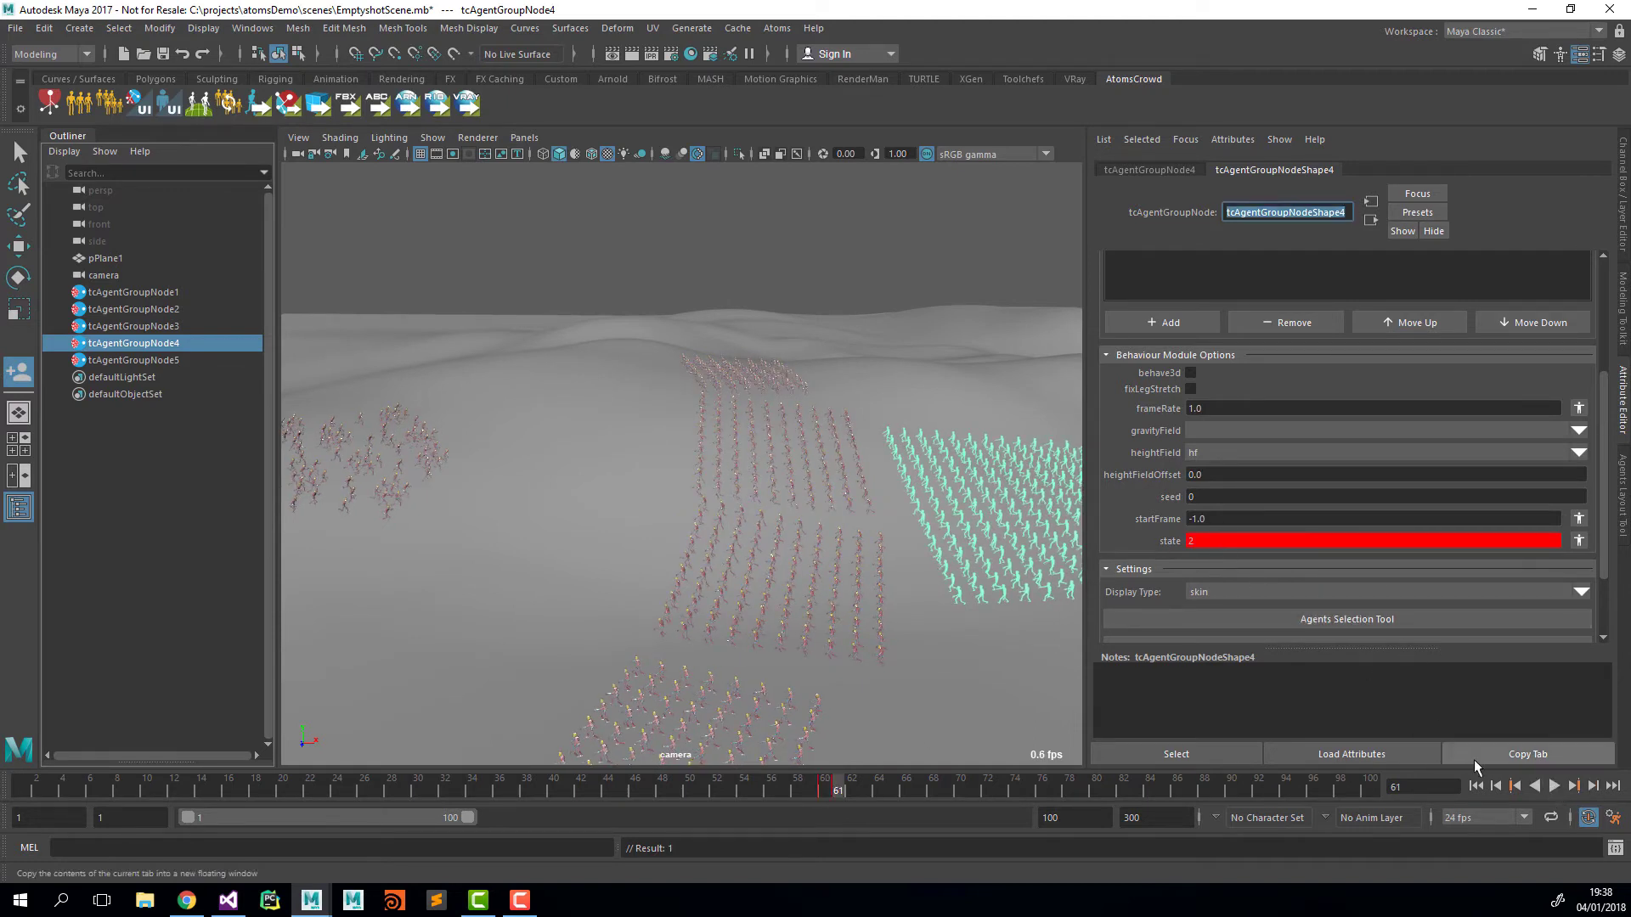
Step: Return to frame 1 and key the state value there
{"action": "left_click", "coordinate": [1476, 786]}
{"action": "right_click", "coordinate": [1238, 541]}
{"action": "left_click", "coordinate": [1284, 605]}
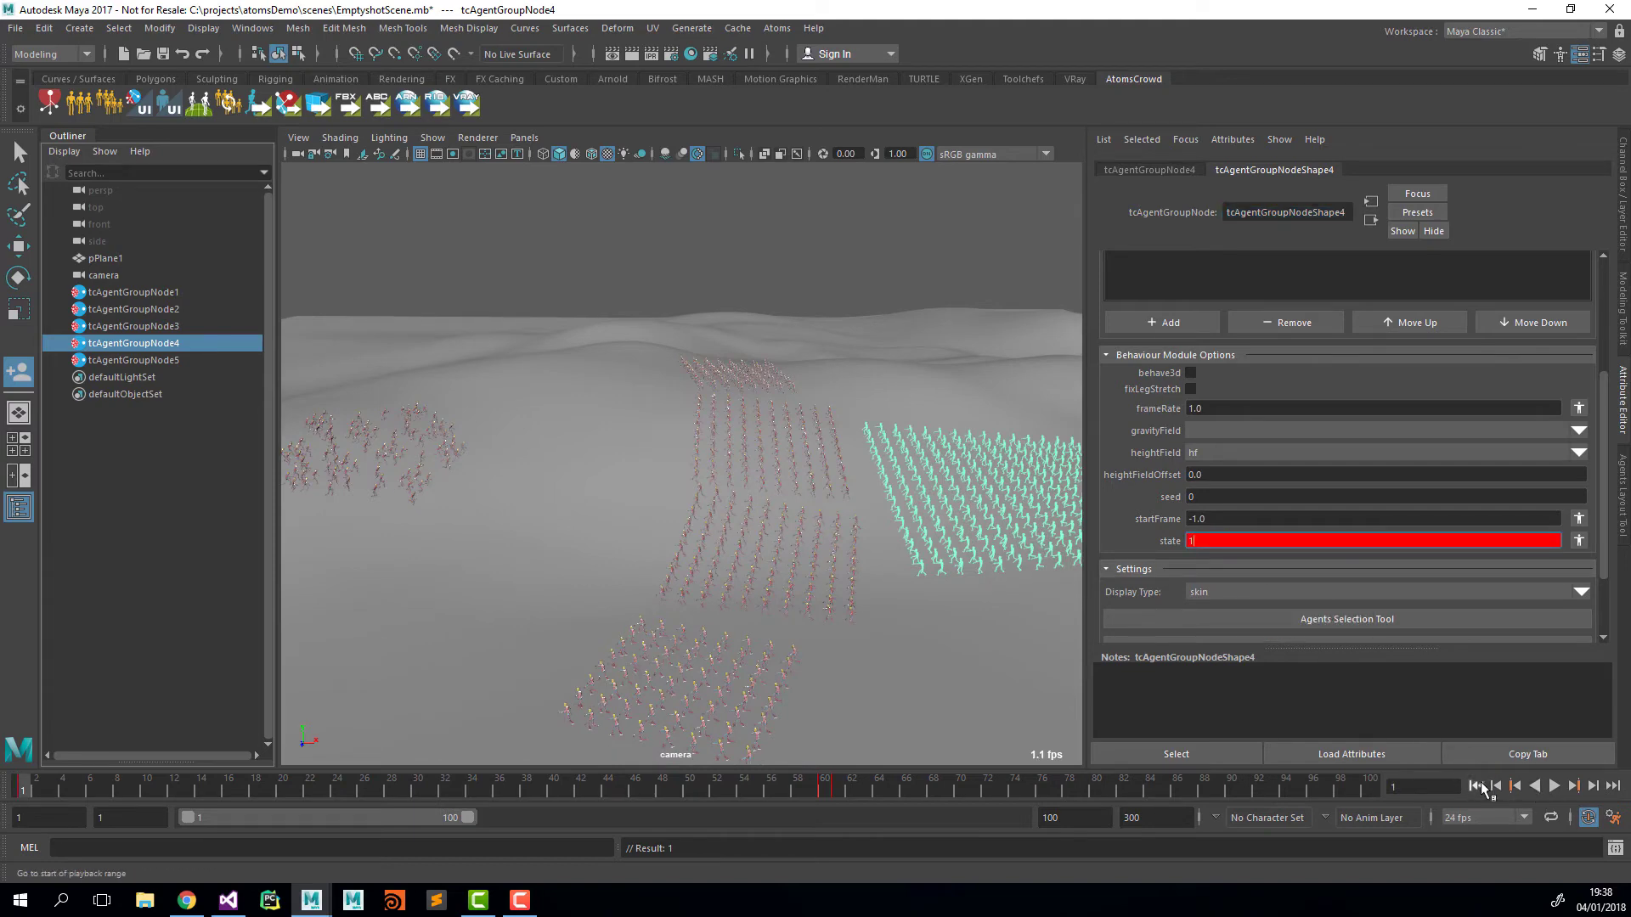
Step: Preview the state change, rewind to frame 1, and show the Curves / Surfaces shelf
{"action": "left_click", "coordinate": [1552, 786]}
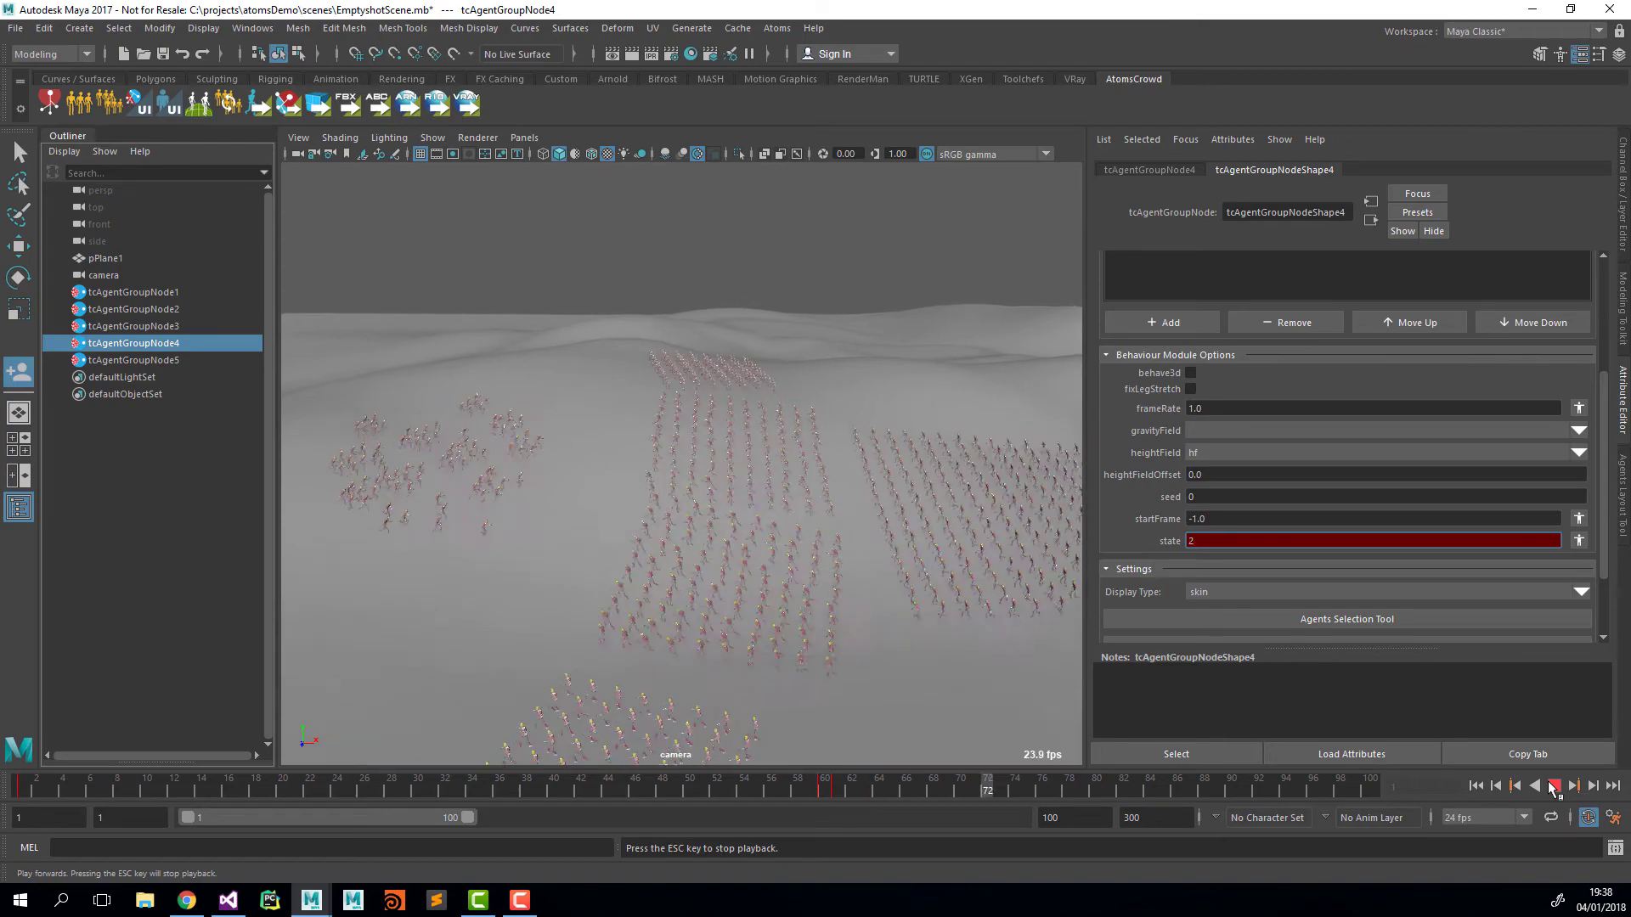
{"action": "left_click", "coordinate": [1553, 786]}
{"action": "left_click", "coordinate": [1475, 786]}
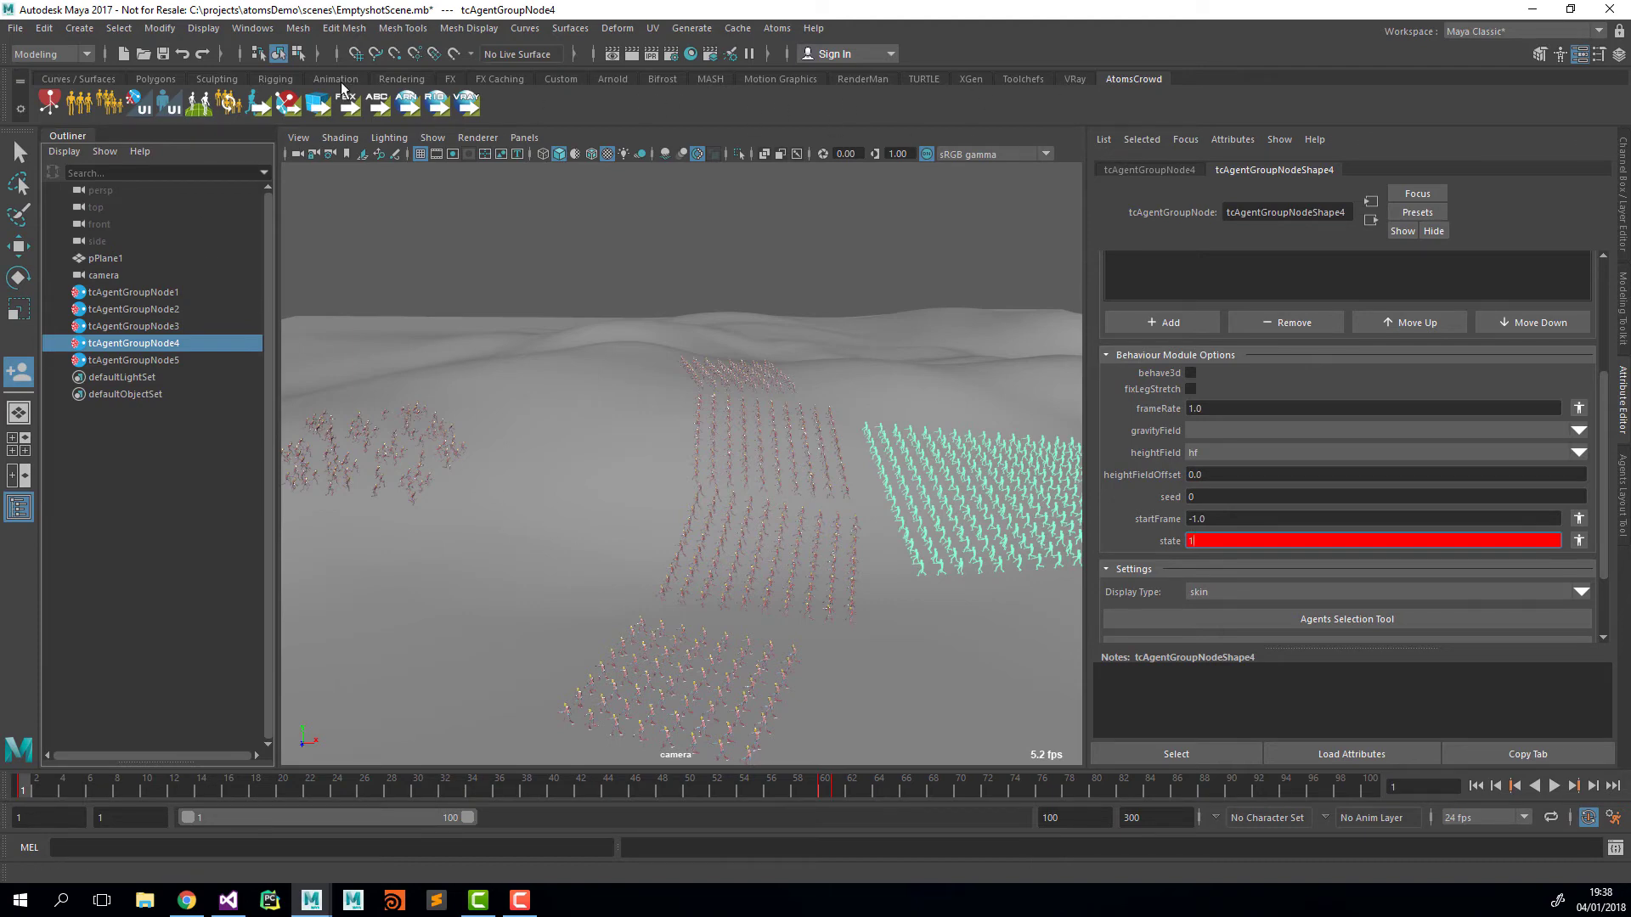
{"action": "left_click", "coordinate": [111, 80]}
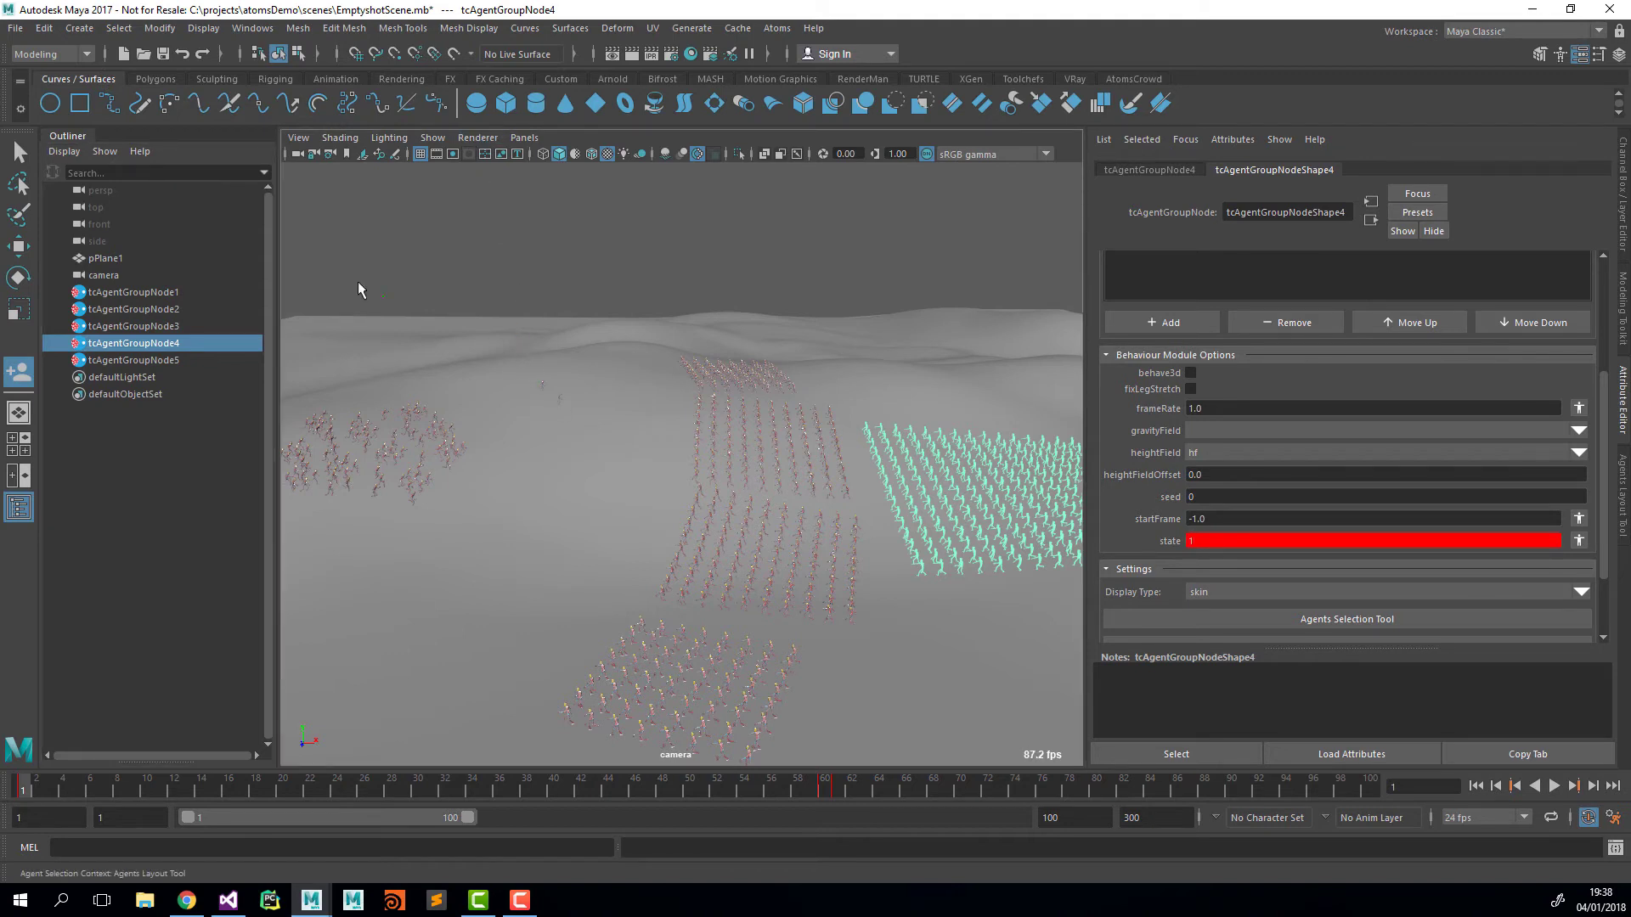
Step: Undo the last agent layout change and make the dune terrain plane live
{"action": "key", "text": "ctrl+z"}
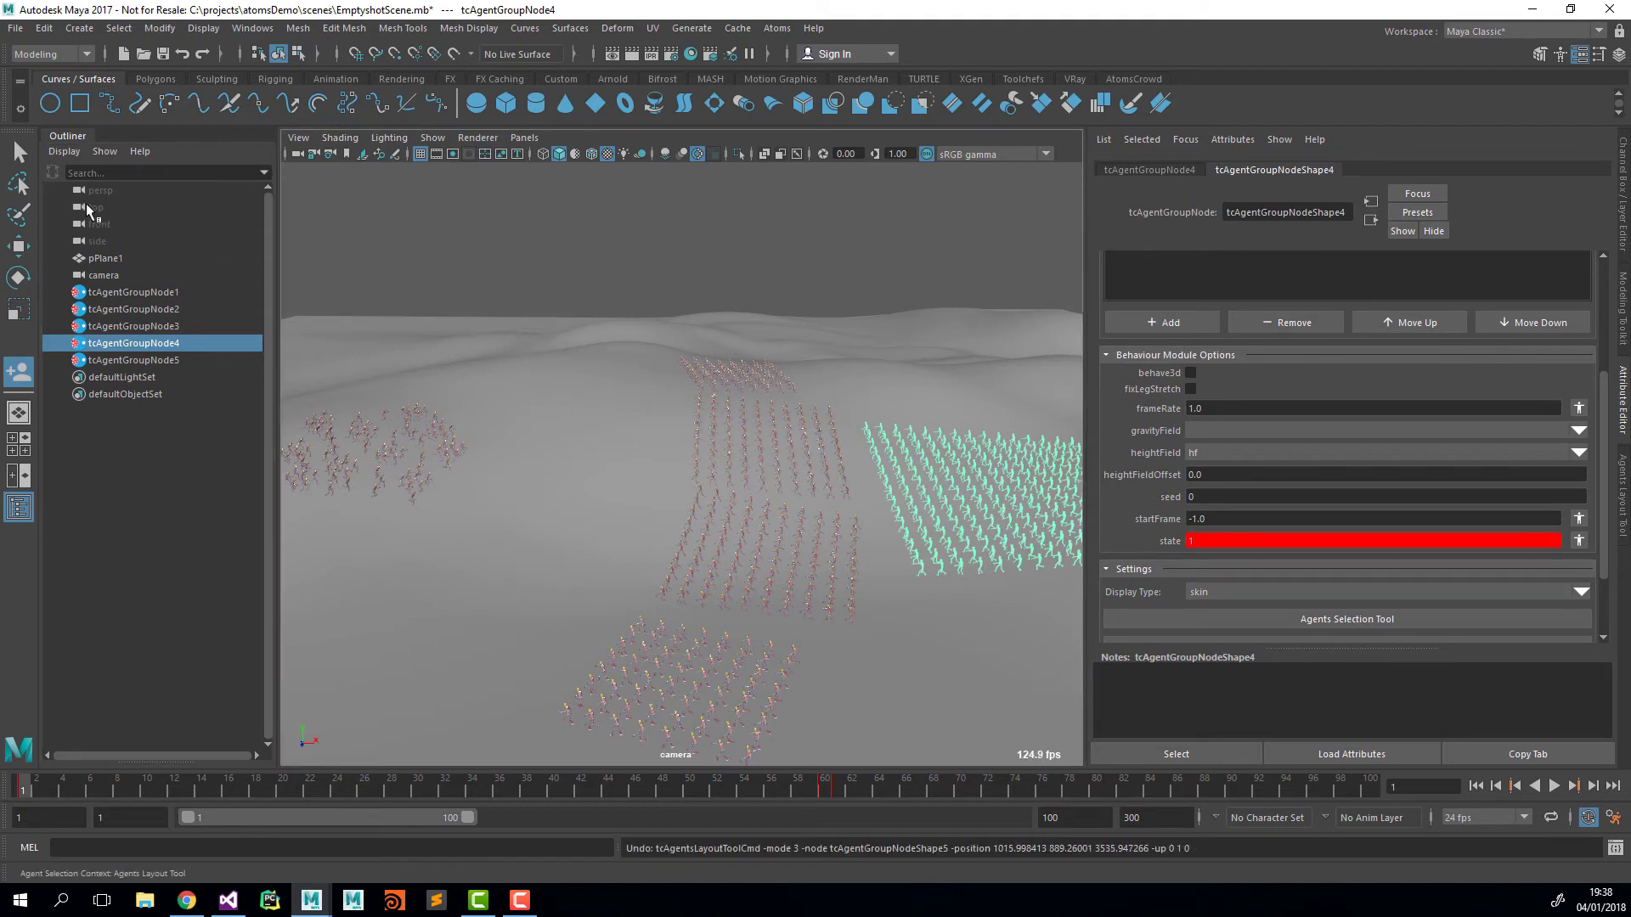
{"action": "key", "text": "q"}
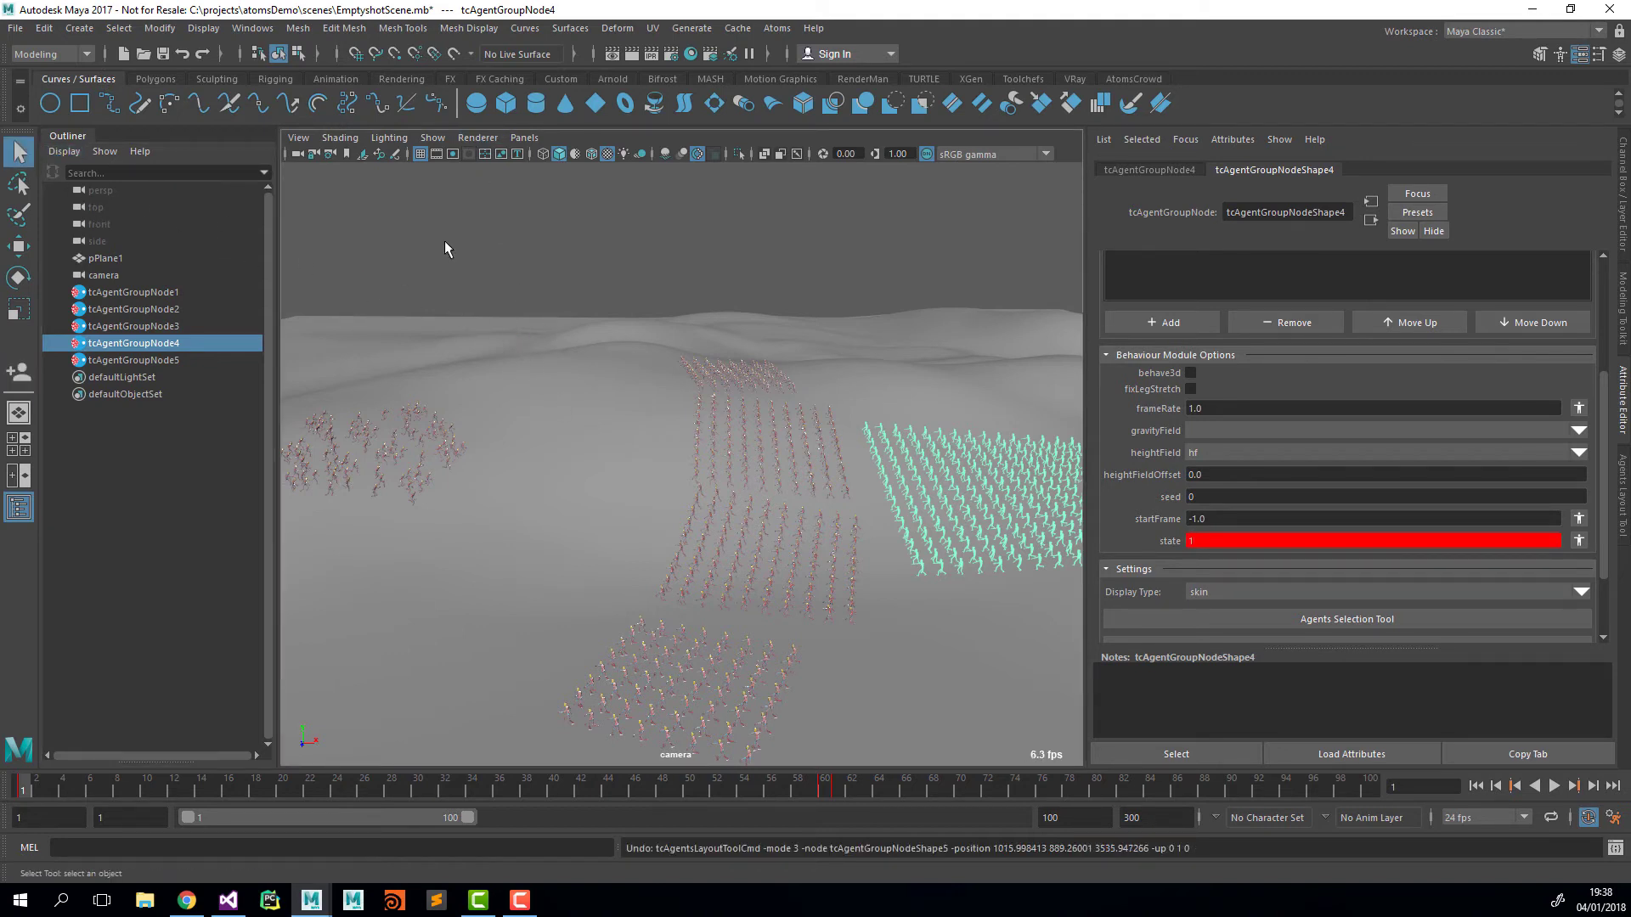
{"action": "left_click", "coordinate": [454, 55]}
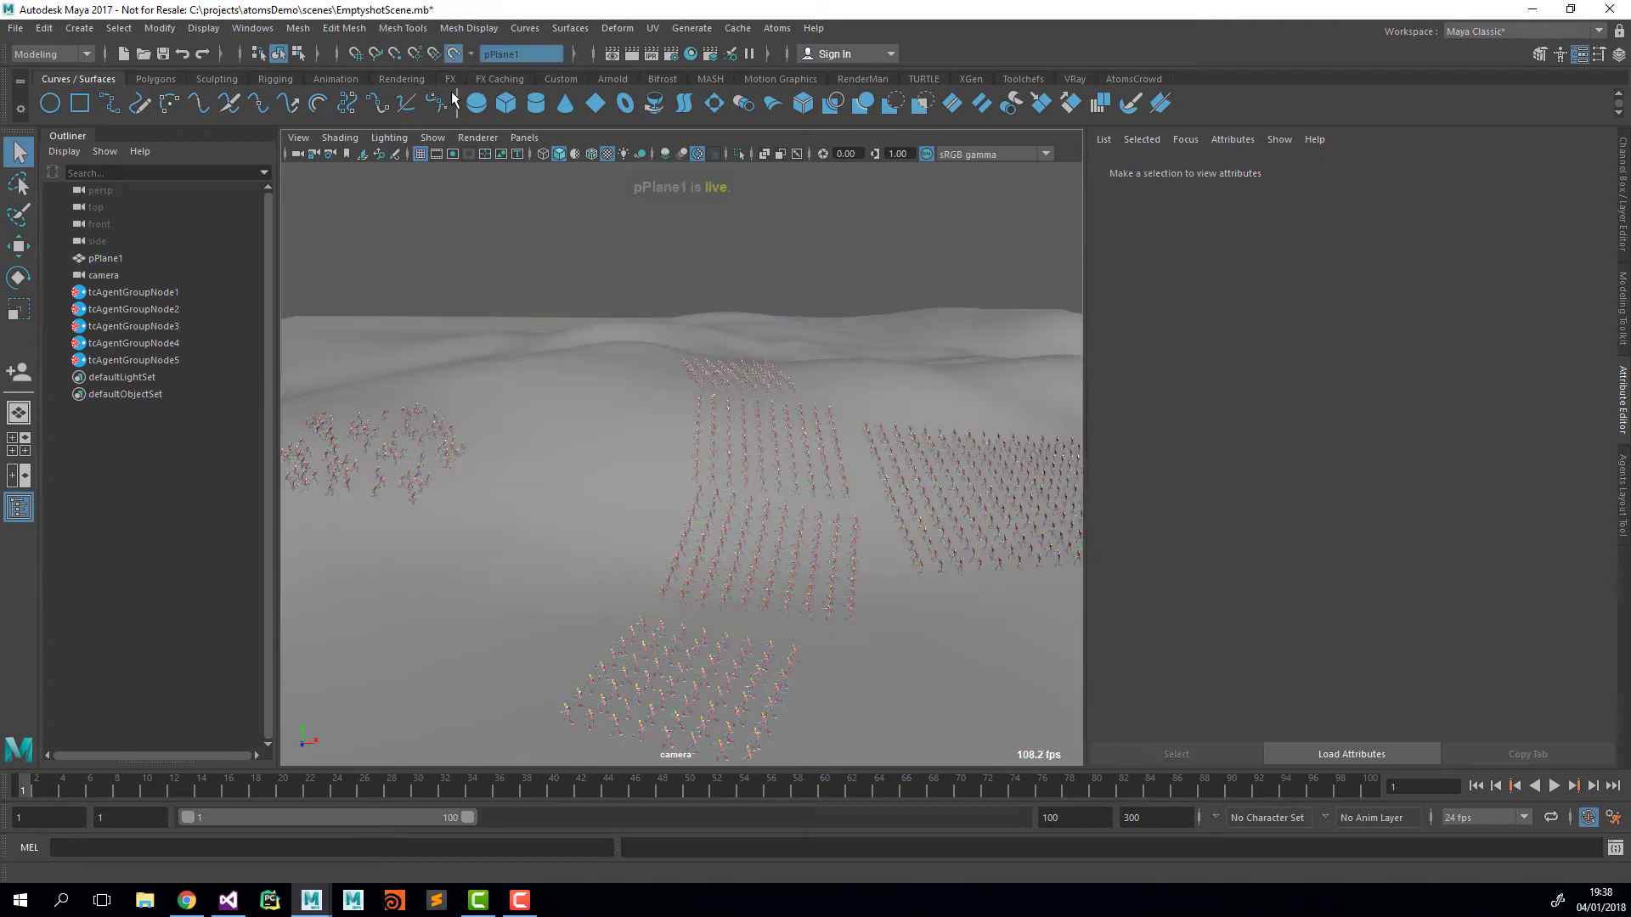
Step: Draw curve1 on the terrain with three EP points
{"action": "left_click", "coordinate": [109, 103]}
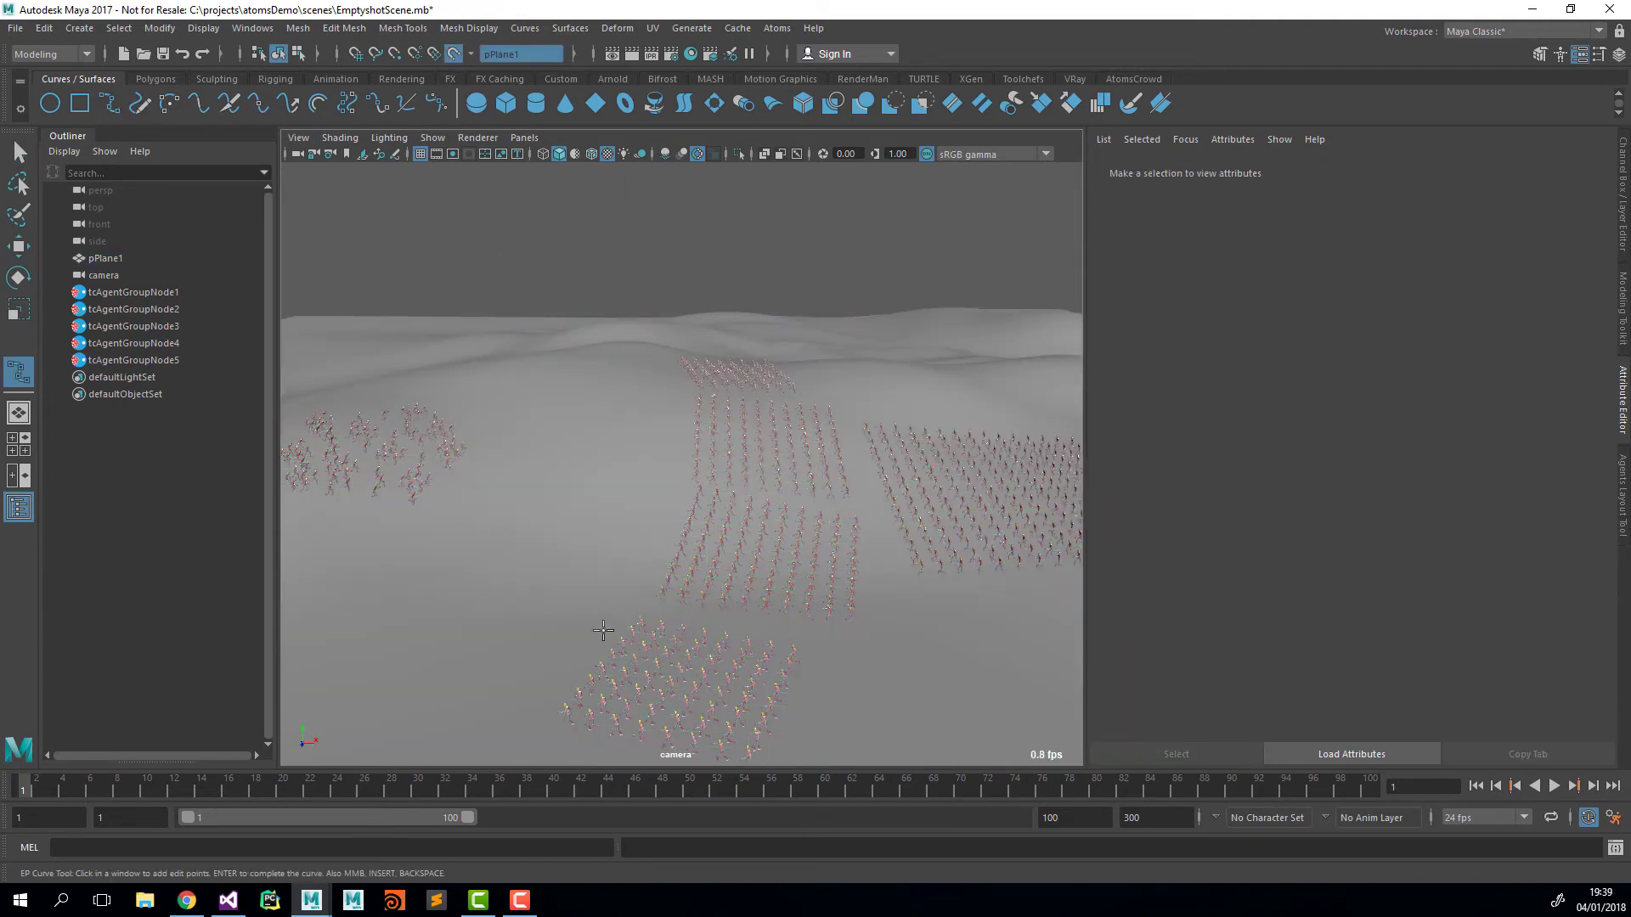
{"action": "left_click", "coordinate": [654, 694]}
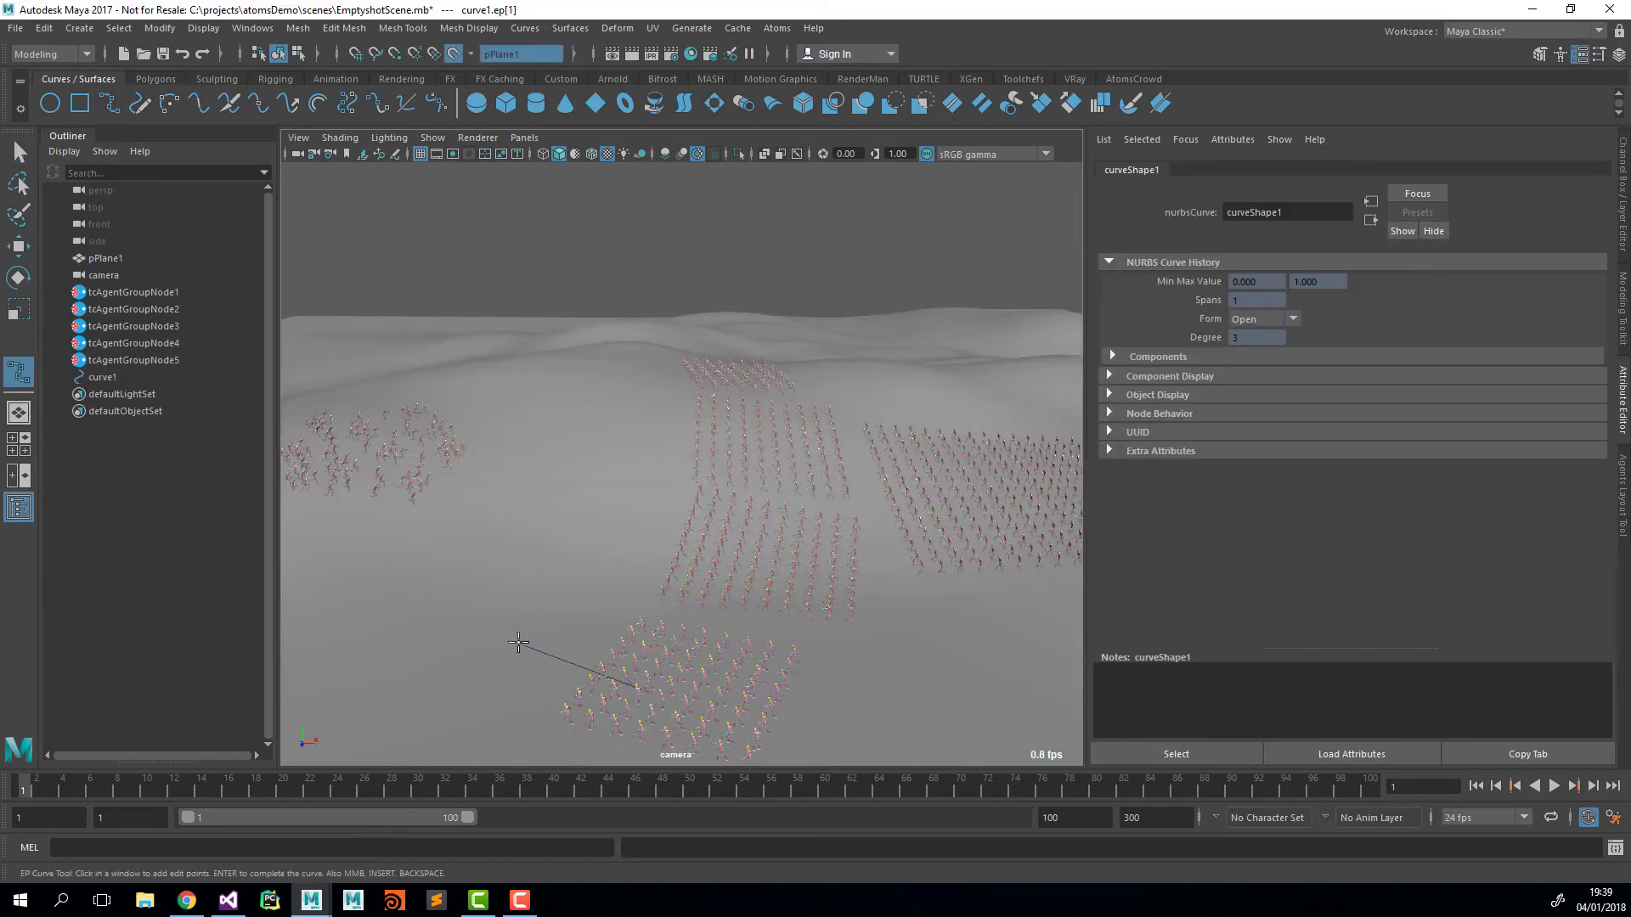
{"action": "left_click", "coordinate": [421, 579]}
{"action": "left_click", "coordinate": [366, 502]}
{"action": "key", "text": "Return"}
{"action": "key", "text": "w"}
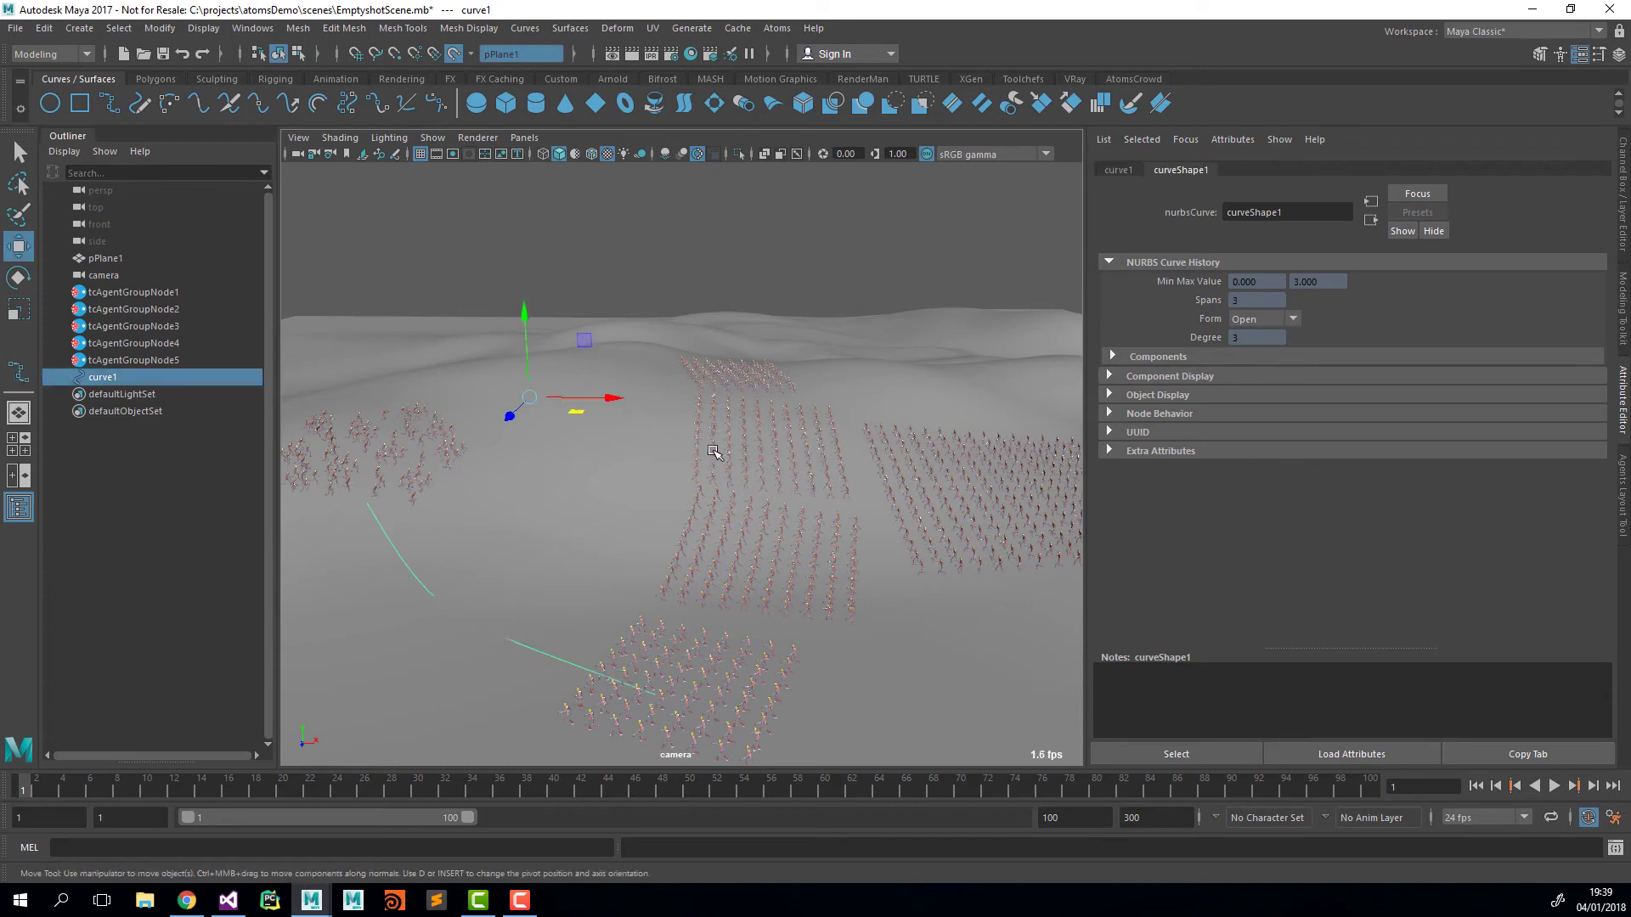
Step: Draw curve2 on the terrain with two EP points
{"action": "left_click", "coordinate": [110, 102]}
{"action": "left_click", "coordinate": [713, 374]}
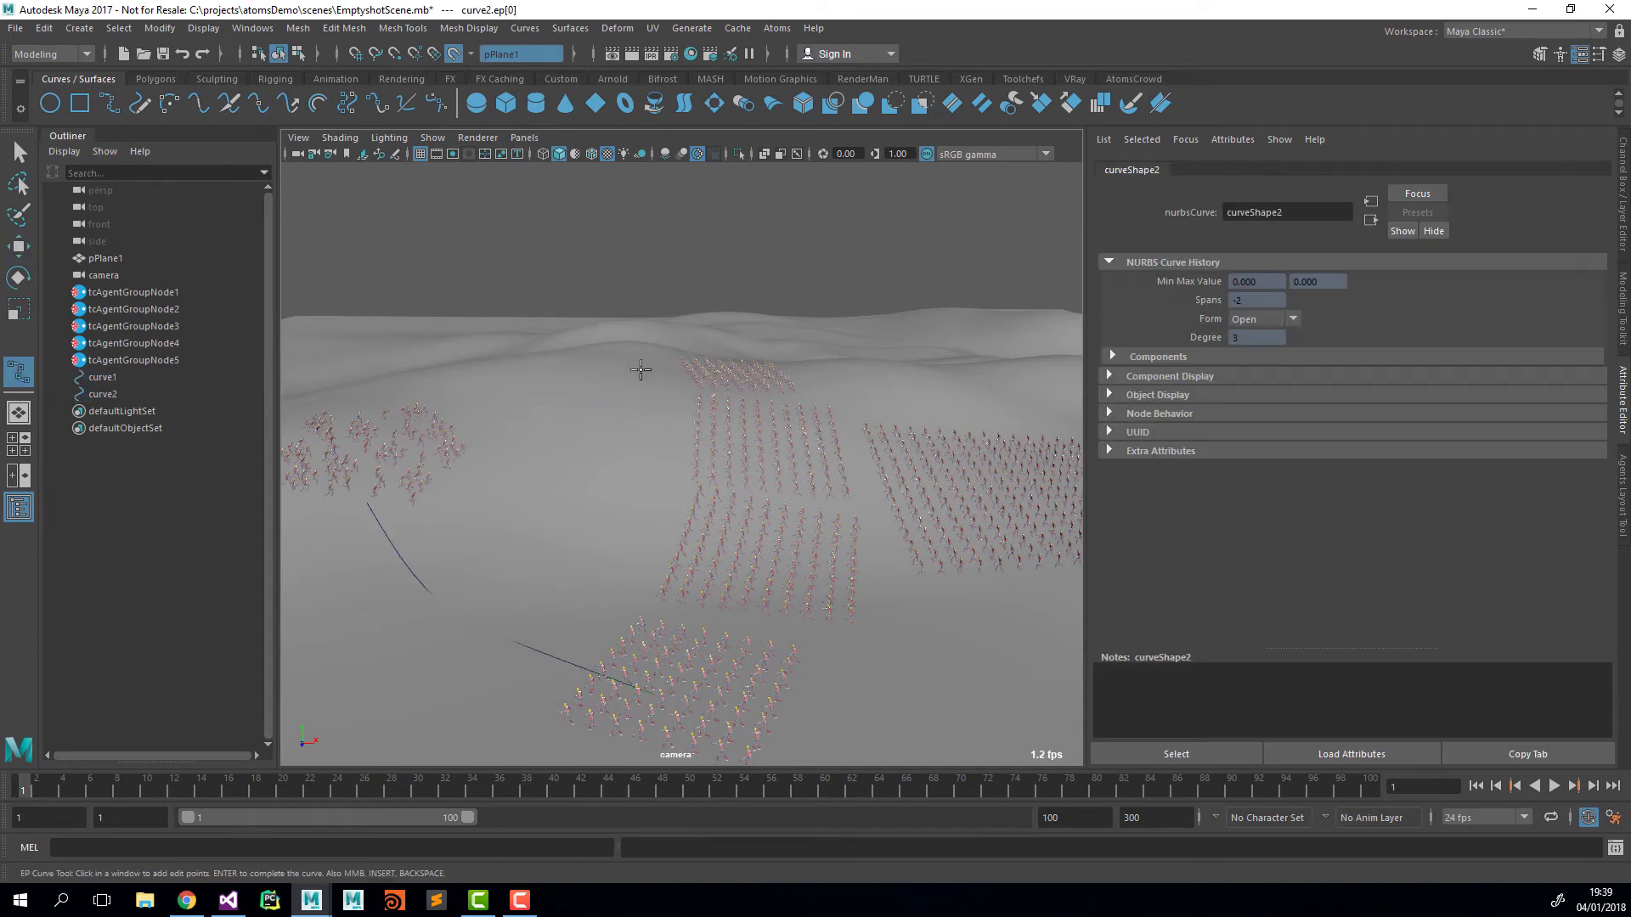
{"action": "left_click", "coordinate": [470, 390]}
{"action": "key", "text": "w"}
Step: Select tcAgentGroupNode2 and add a followCurve behaviour module
{"action": "left_click", "coordinate": [167, 343]}
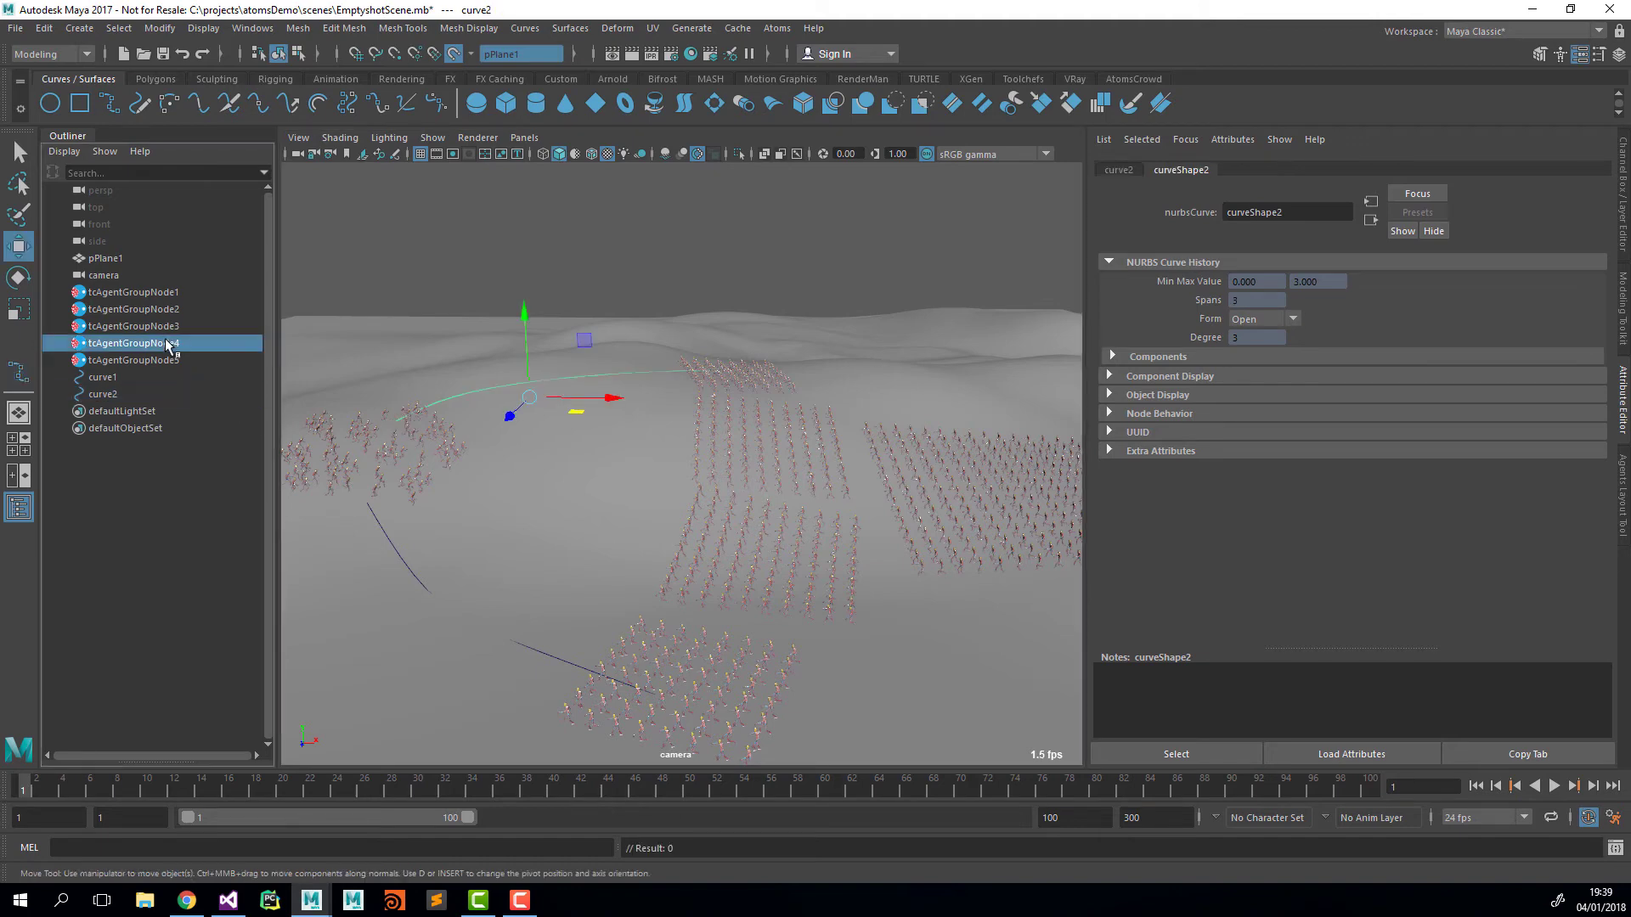
{"action": "left_click", "coordinate": [146, 327]}
{"action": "left_click", "coordinate": [151, 313]}
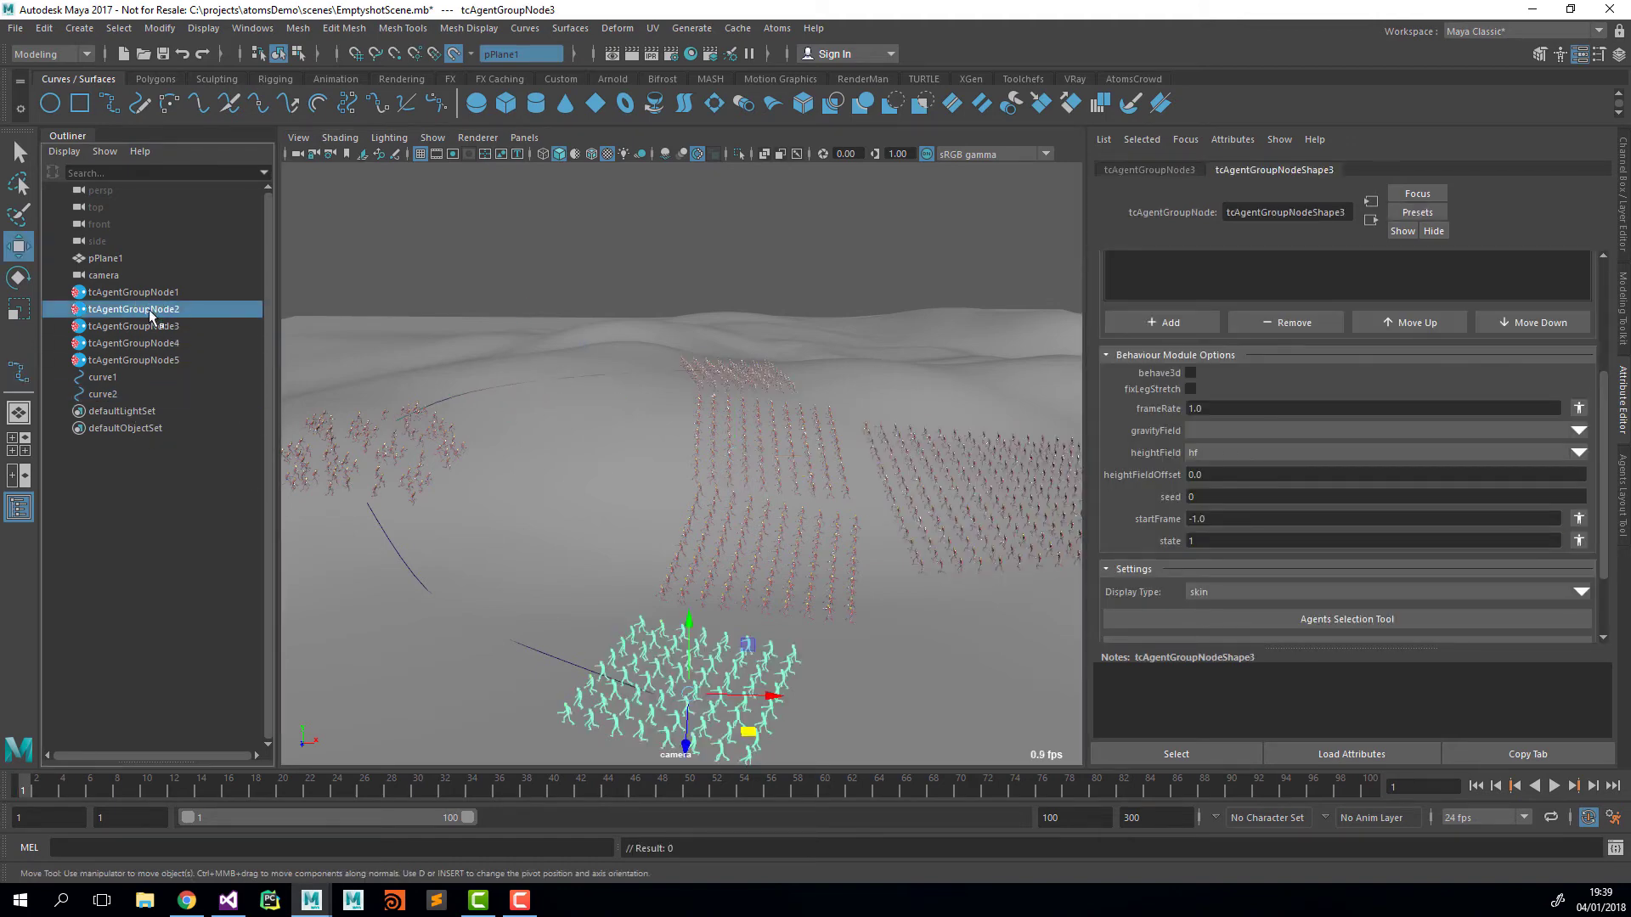
{"action": "left_click", "coordinate": [1145, 422]}
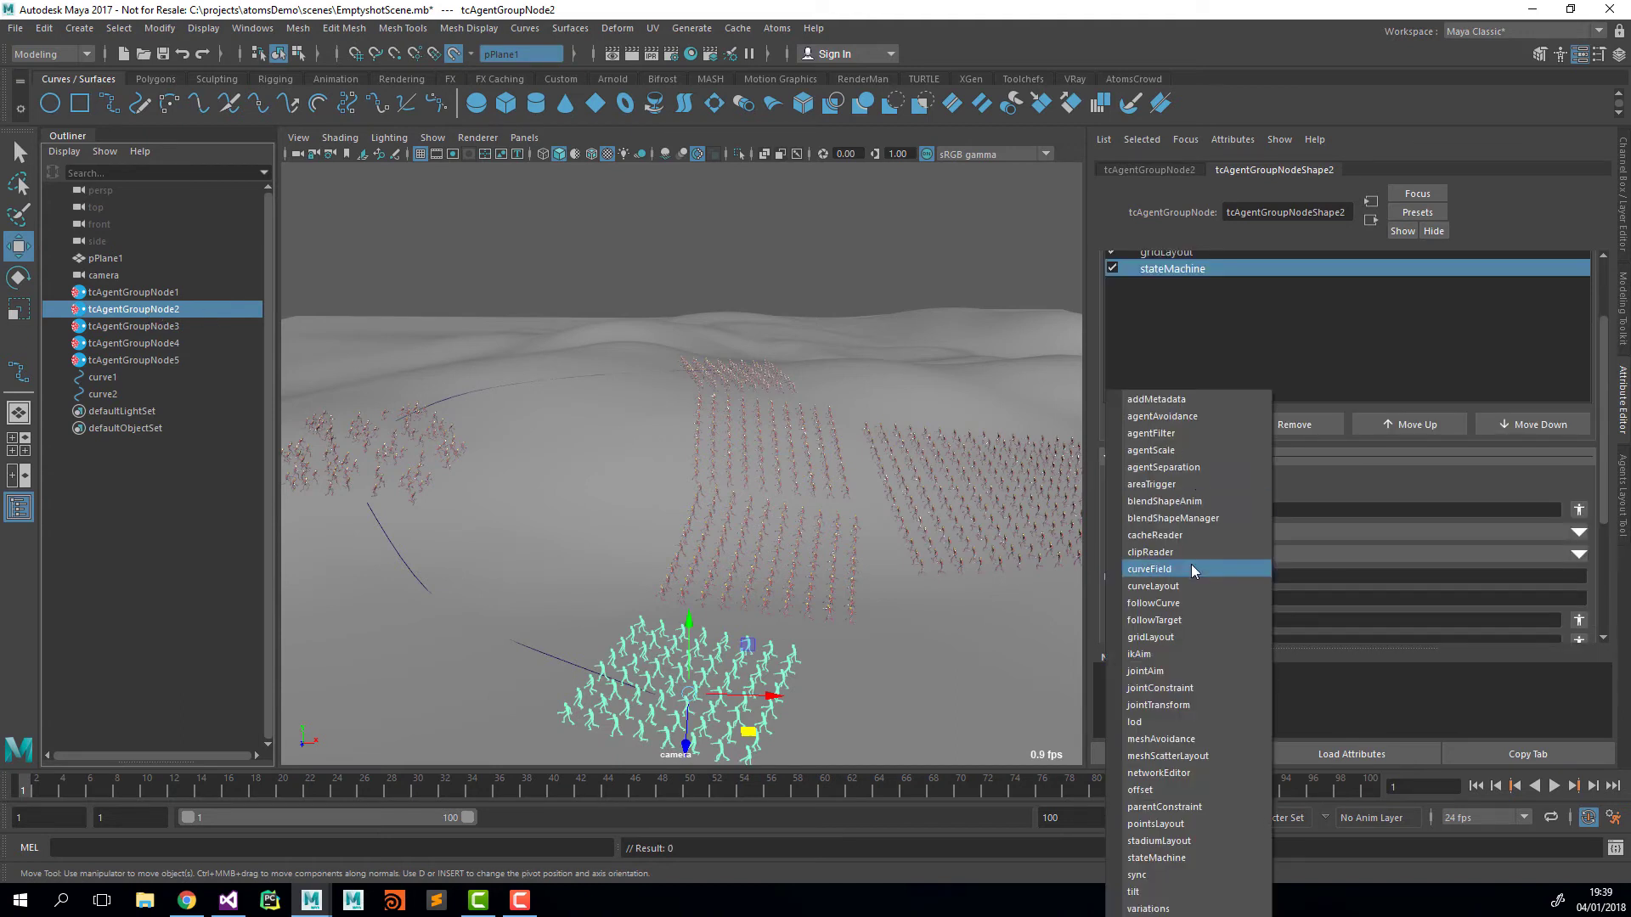
{"action": "left_click", "coordinate": [1177, 601]}
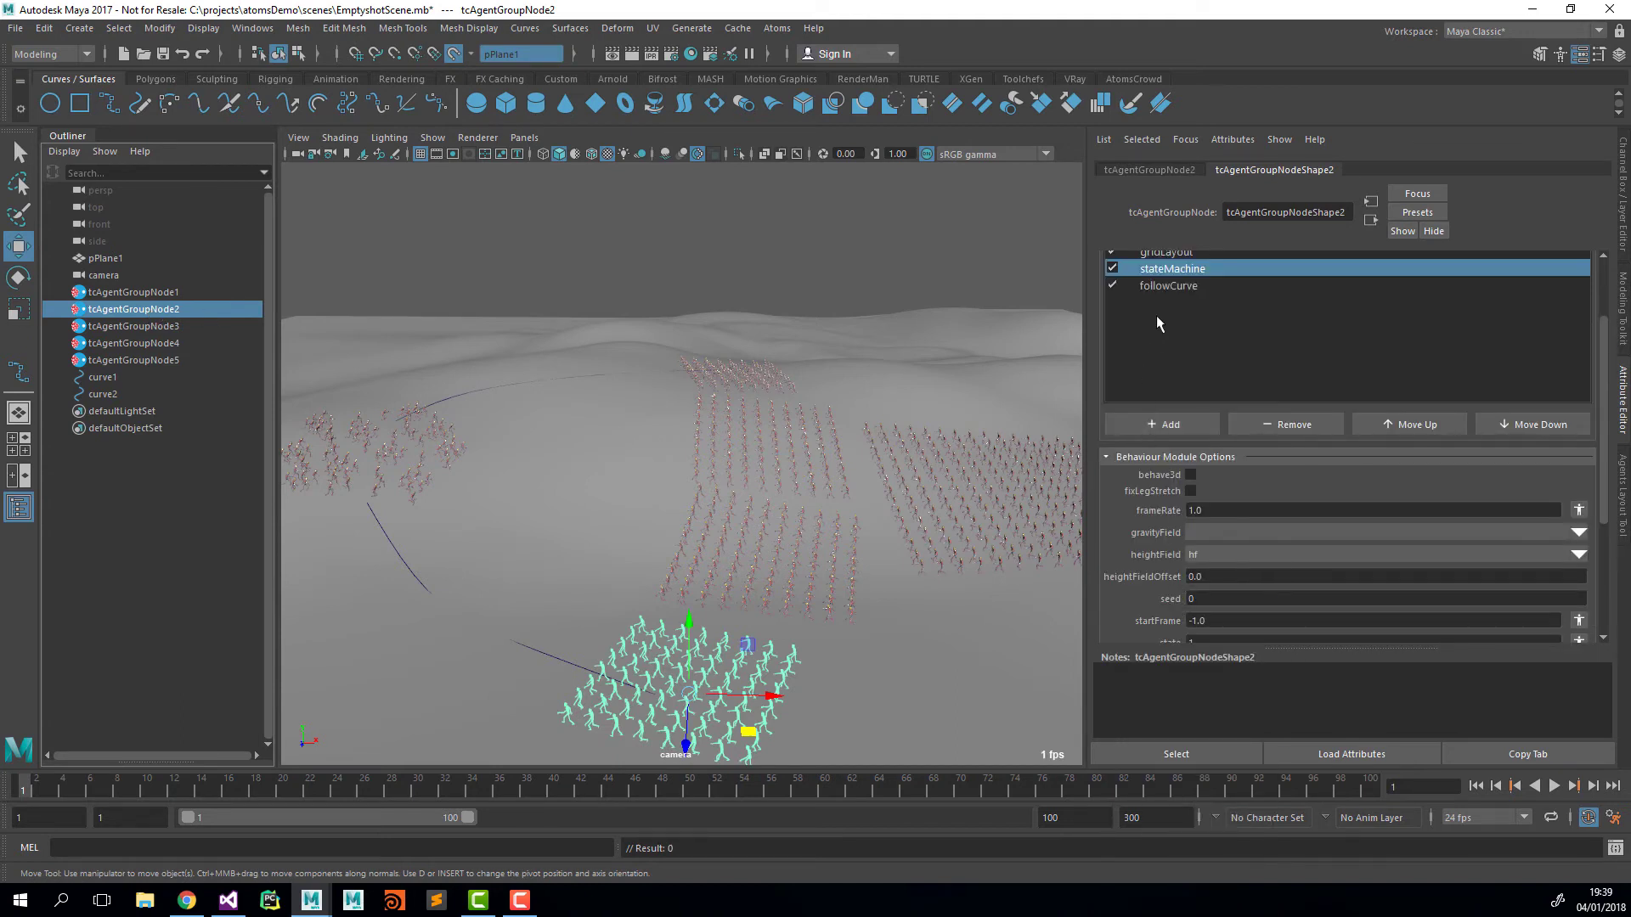
Step: Drag curve1 into followCurve's curve field, preview the simulation, and rewind to frame 1
{"action": "middle_click_drag", "start_coordinate": [102, 380], "coordinate": [1219, 470]}
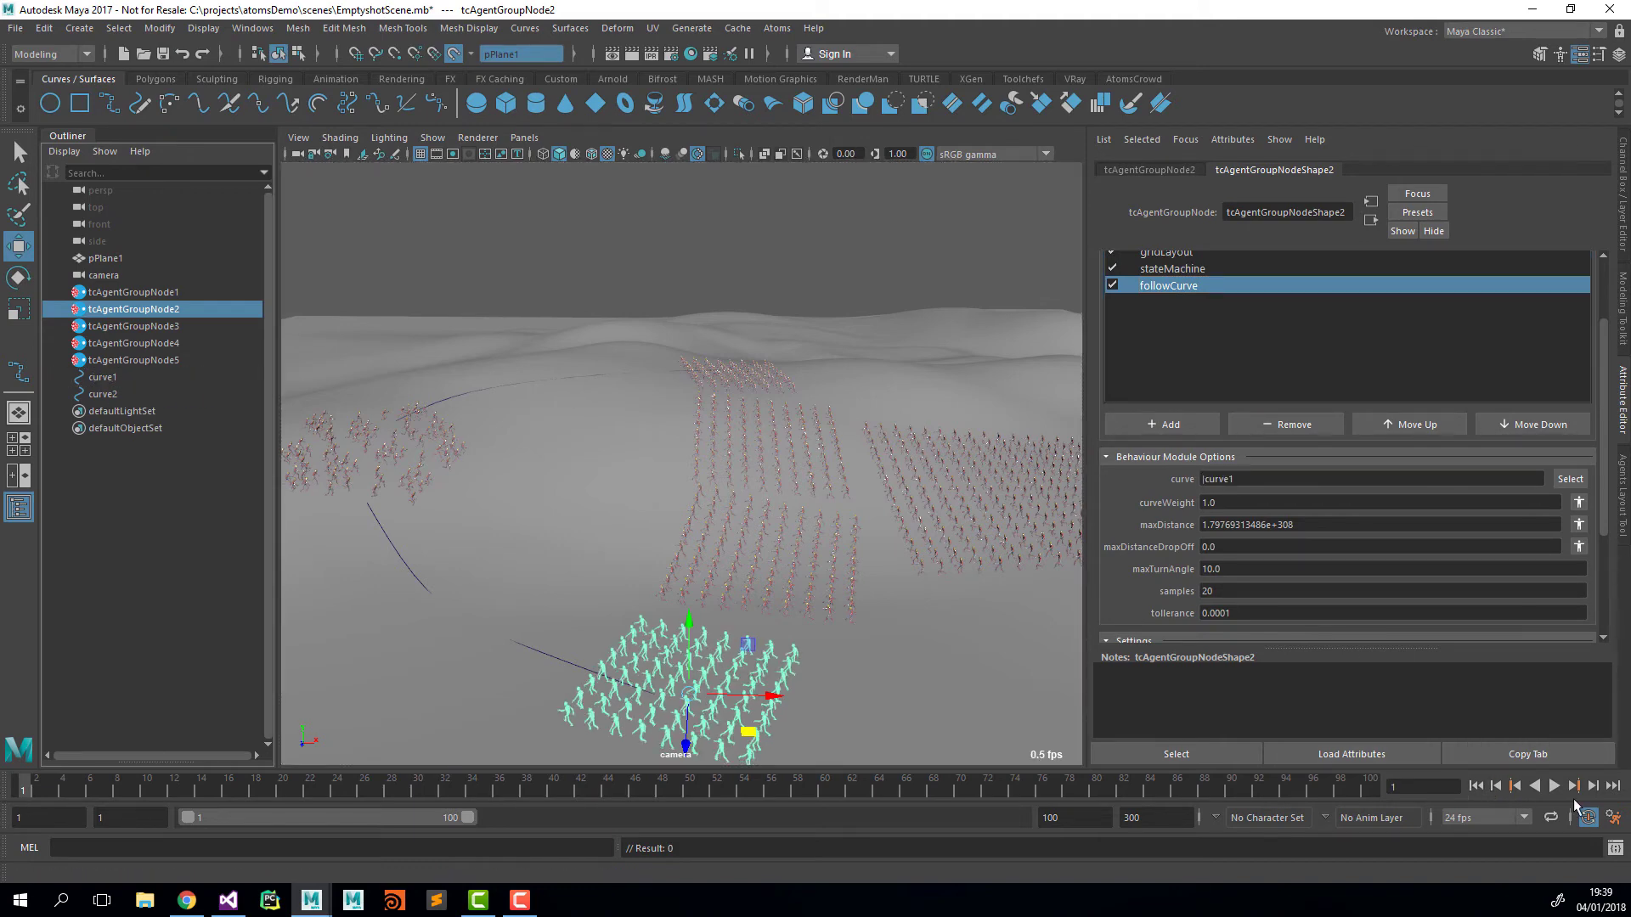
{"action": "left_click", "coordinate": [1553, 786]}
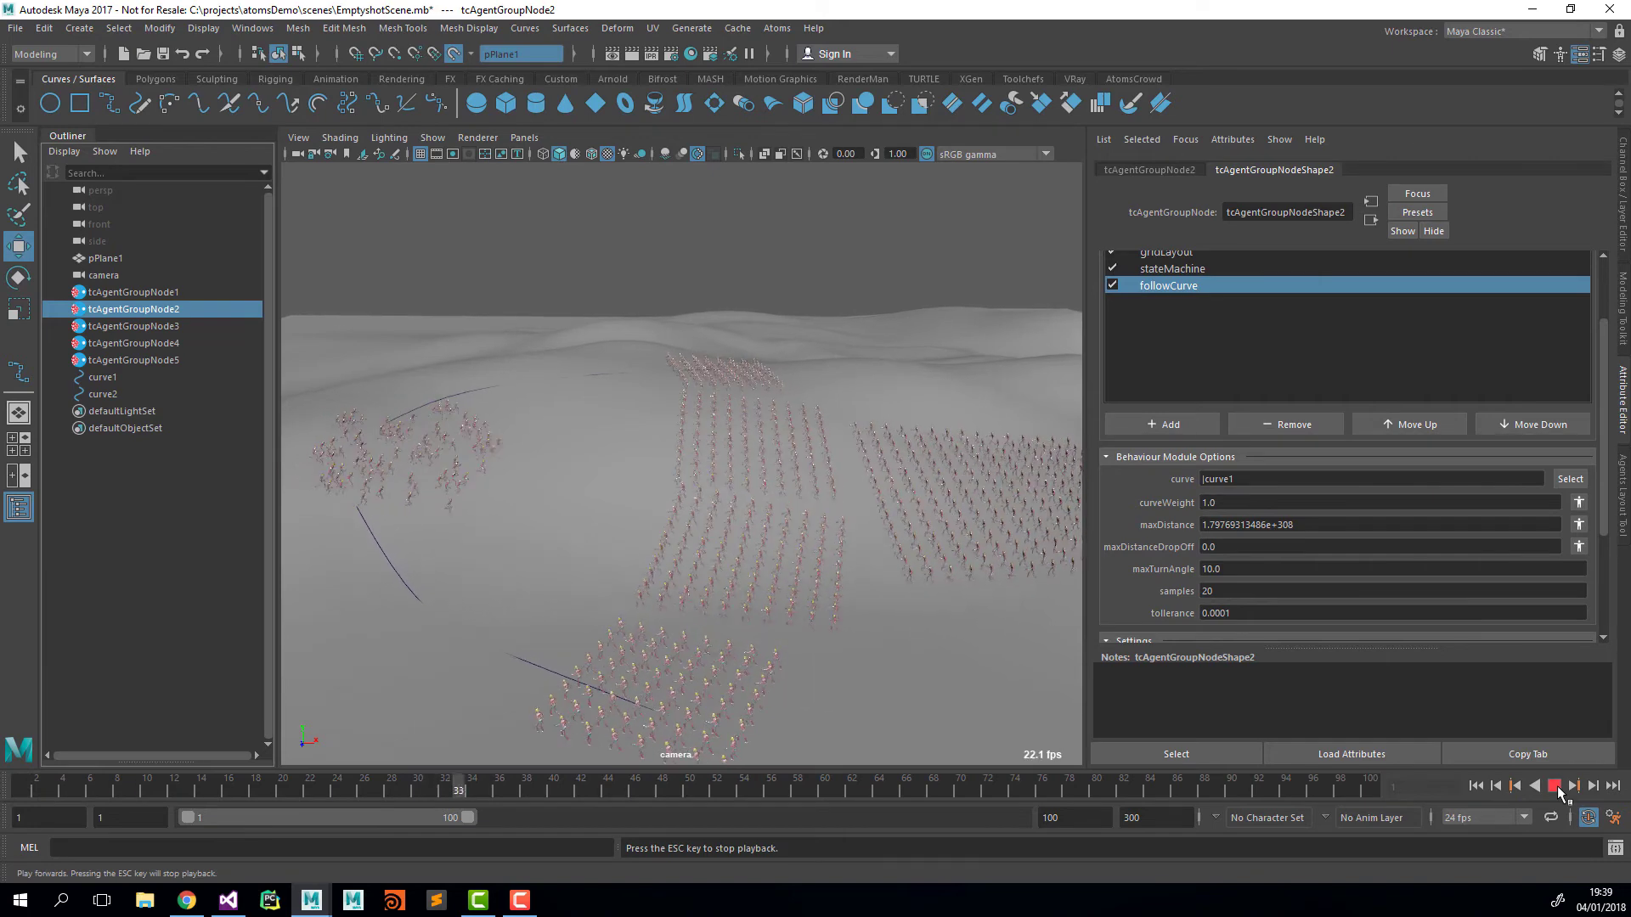
{"action": "left_click", "coordinate": [1554, 787]}
{"action": "left_click", "coordinate": [1480, 787]}
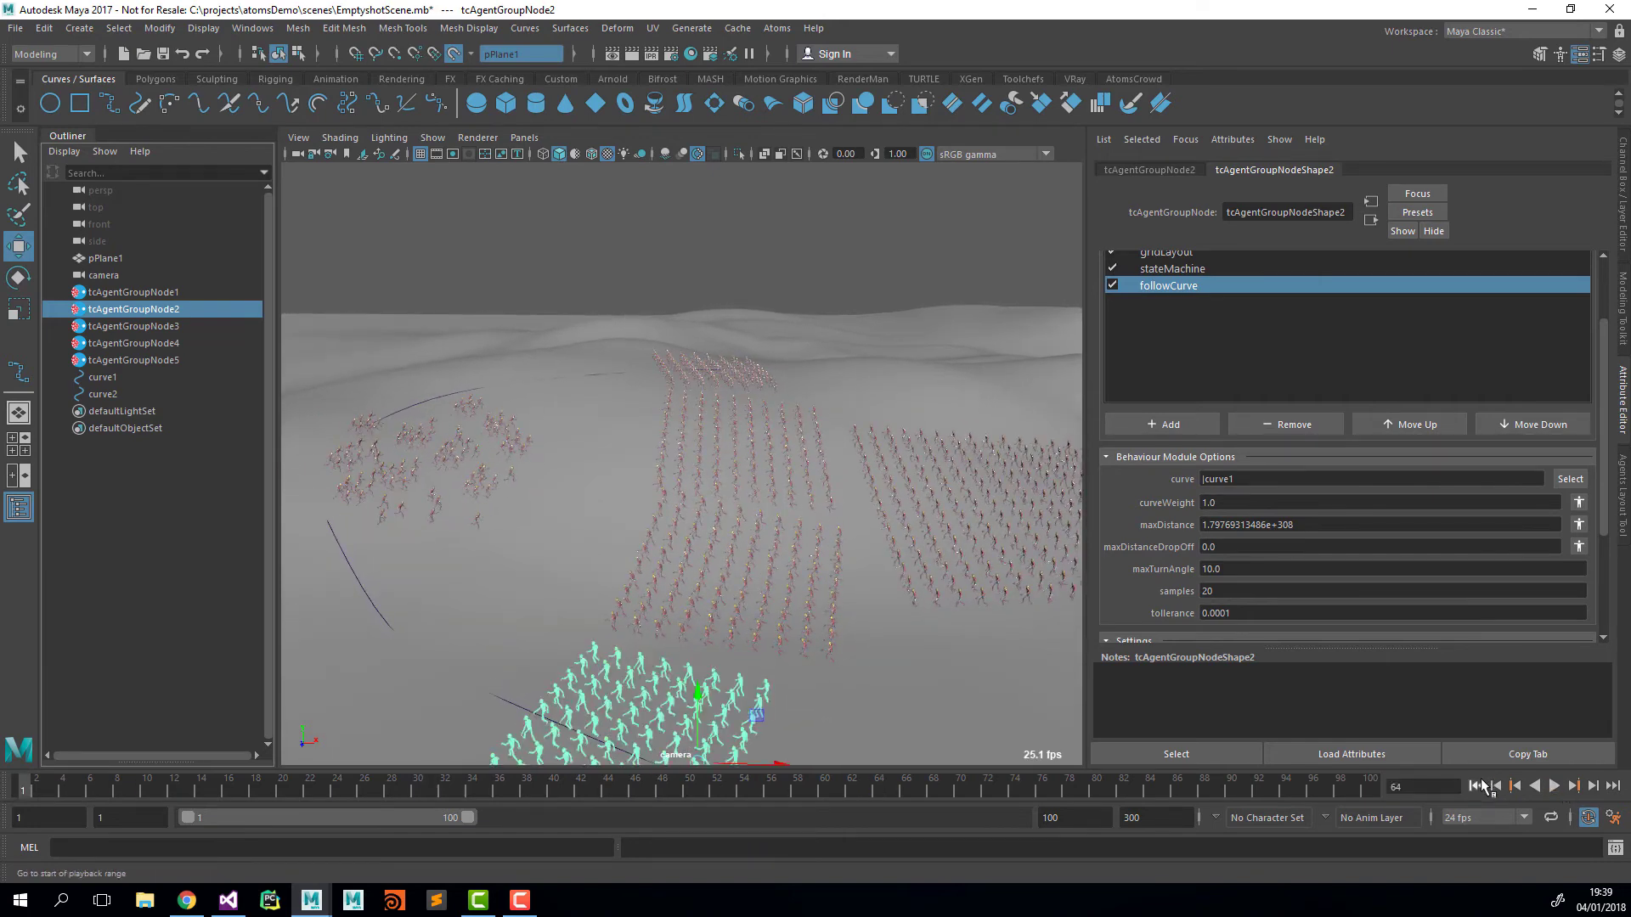
Step: Select tcAgentGroupNode3 and add a followCurve behaviour module
{"action": "left_click", "coordinate": [146, 293]}
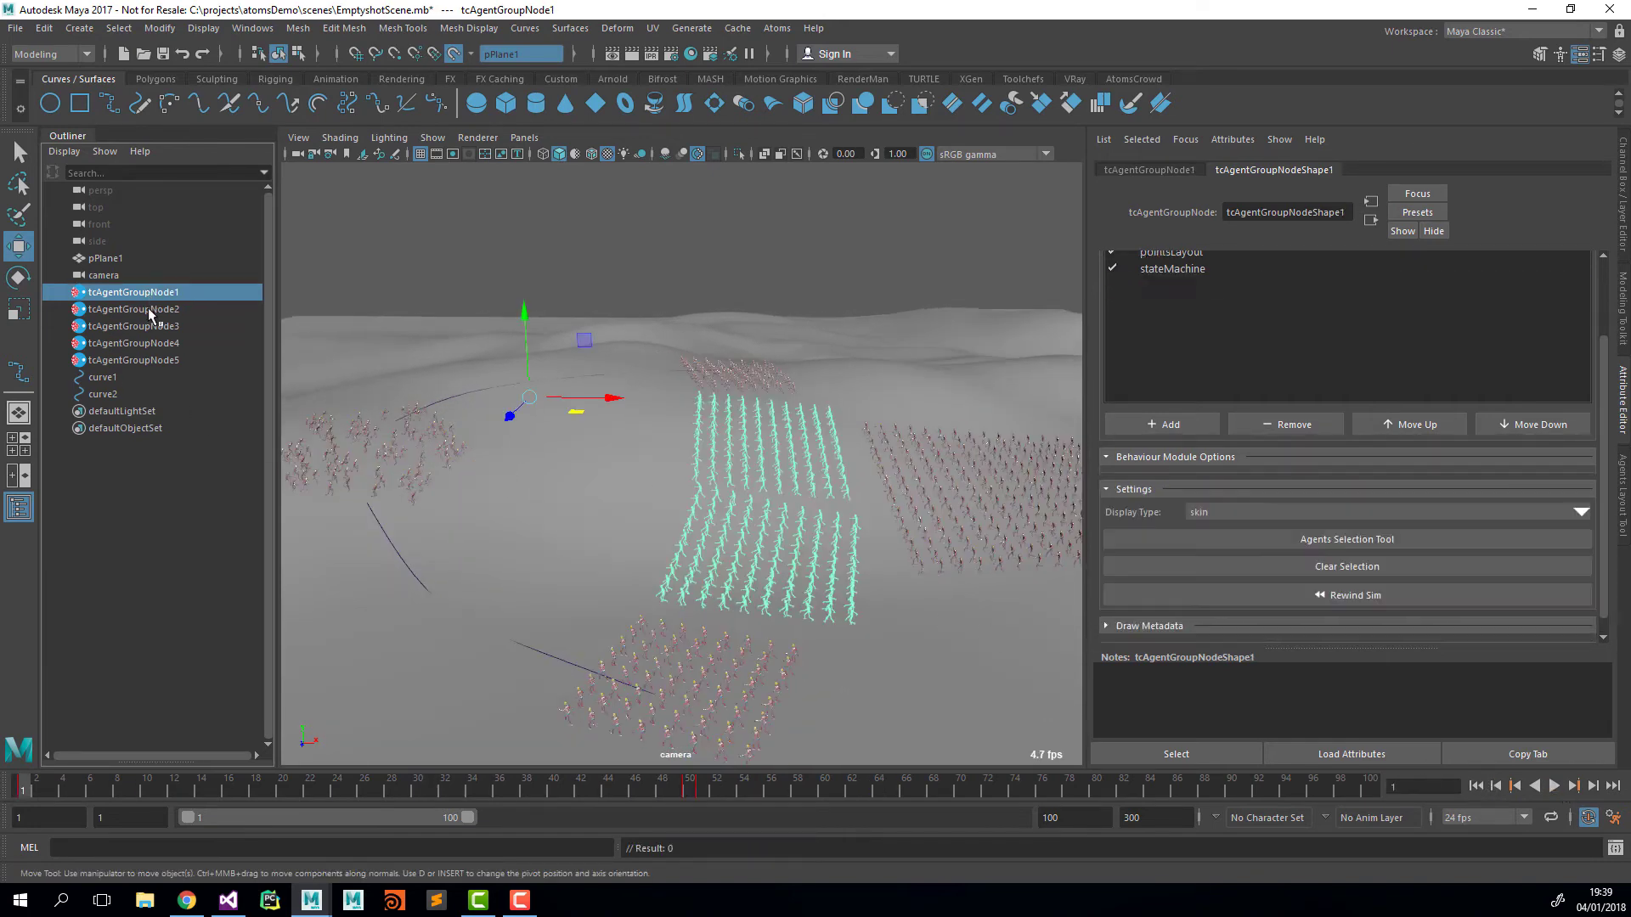
{"action": "left_click", "coordinate": [142, 356]}
{"action": "left_click", "coordinate": [136, 343]}
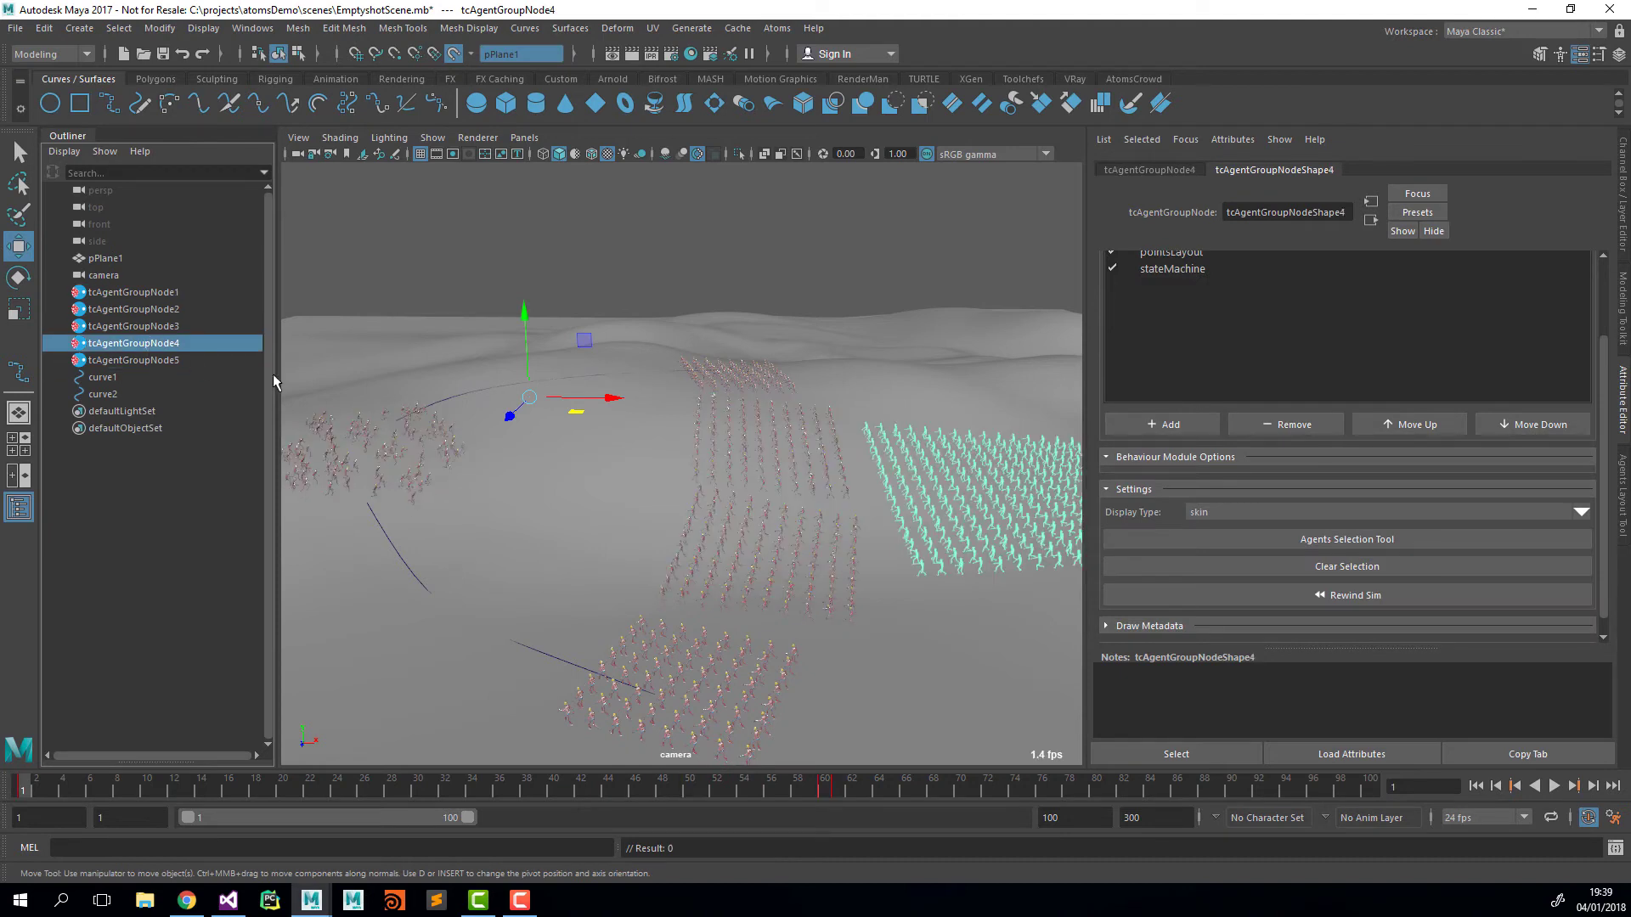
{"action": "left_click", "coordinate": [162, 330]}
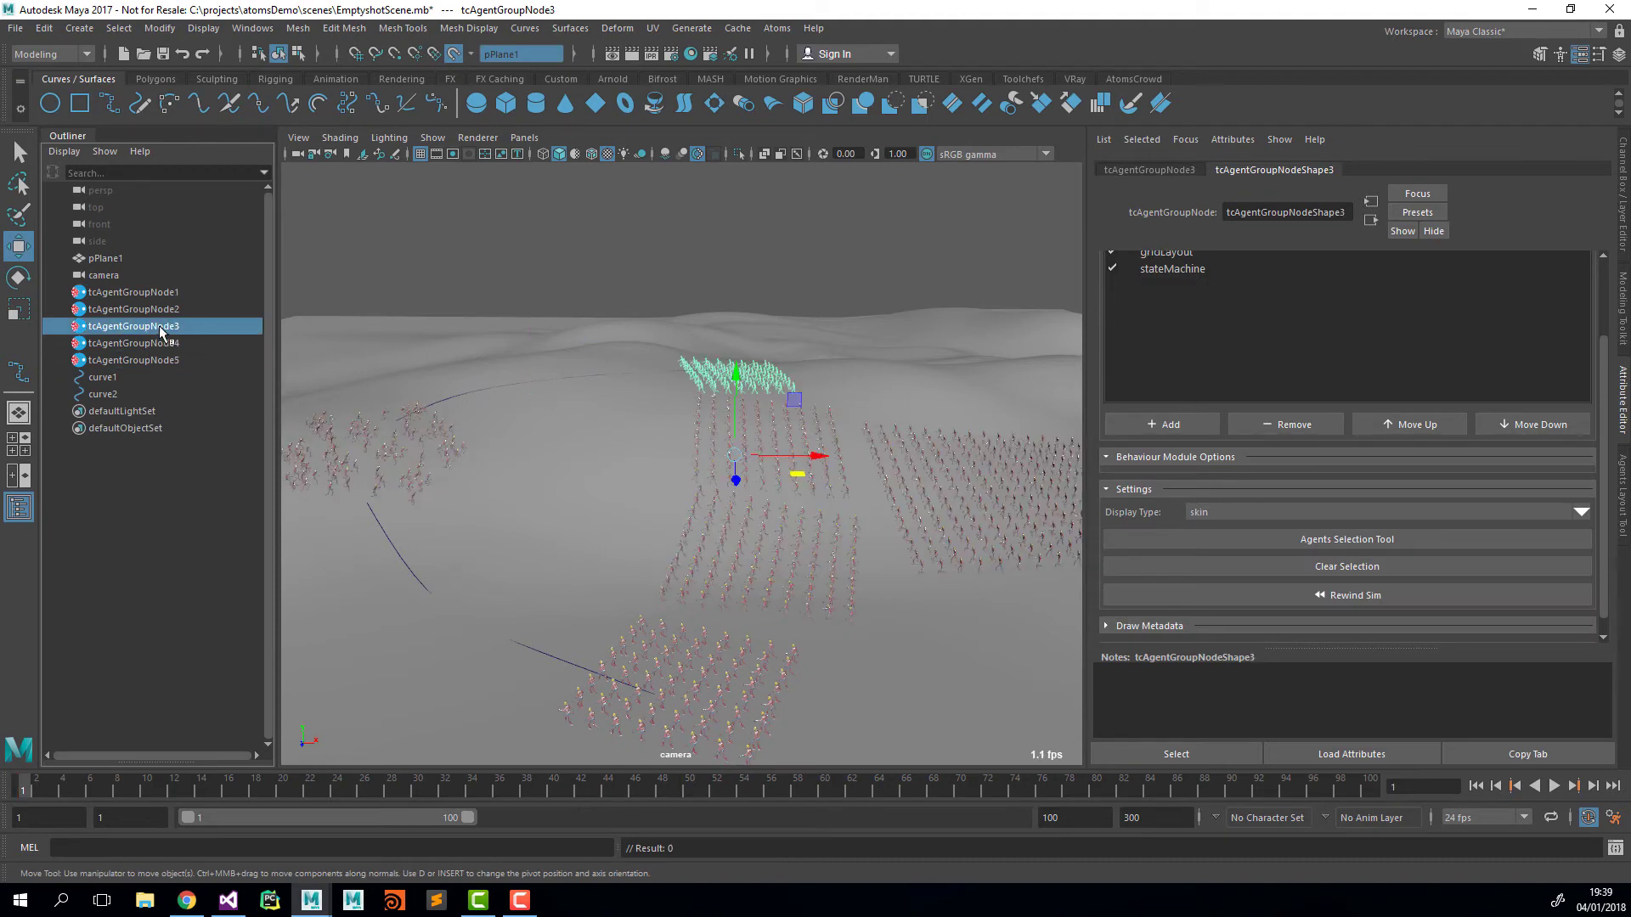
{"action": "left_click", "coordinate": [1167, 422]}
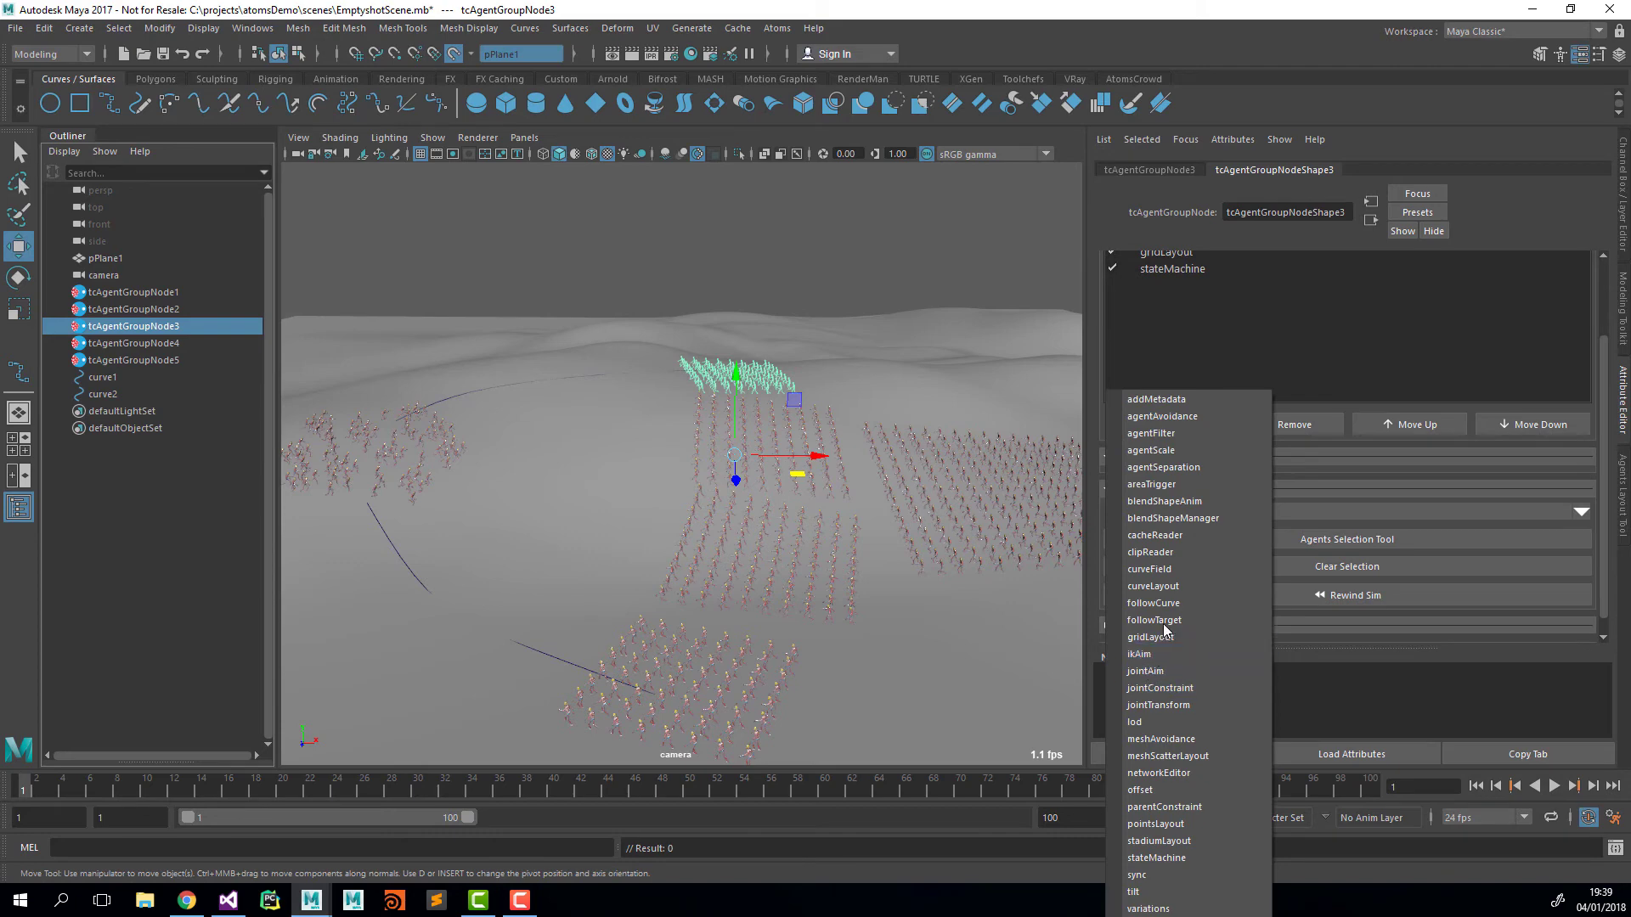
{"action": "left_click", "coordinate": [1169, 604]}
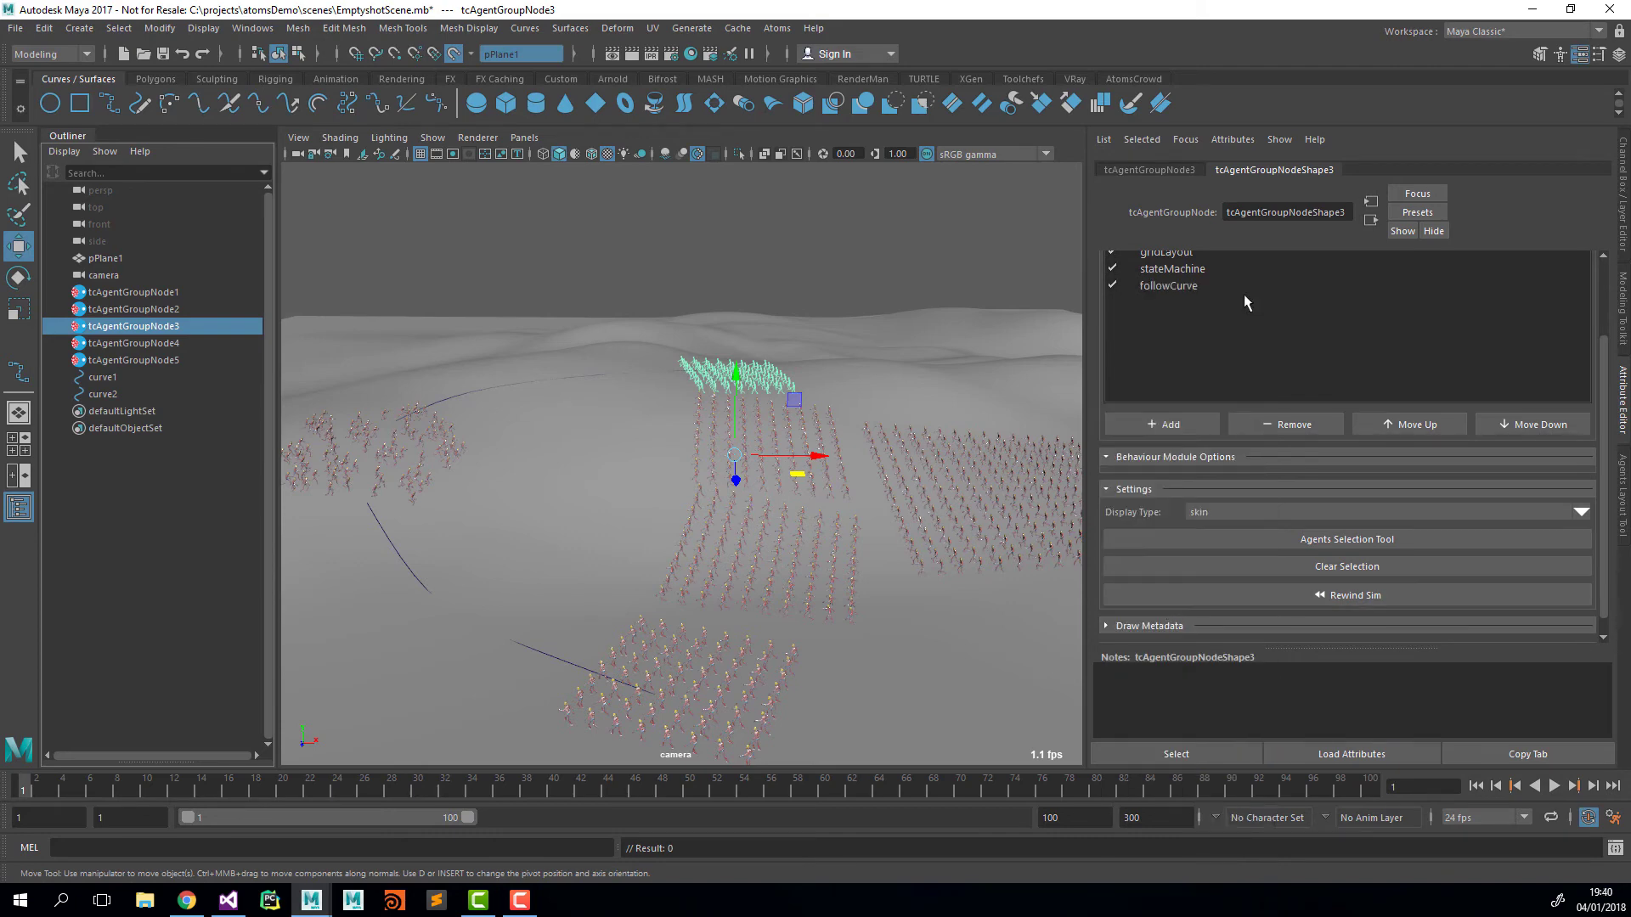
Step: Set curve2 as its followed curve, preview playback, and jump back to frame 1
{"action": "left_click", "coordinate": [1199, 287]}
{"action": "middle_click_drag", "start_coordinate": [113, 383], "coordinate": [1312, 481]}
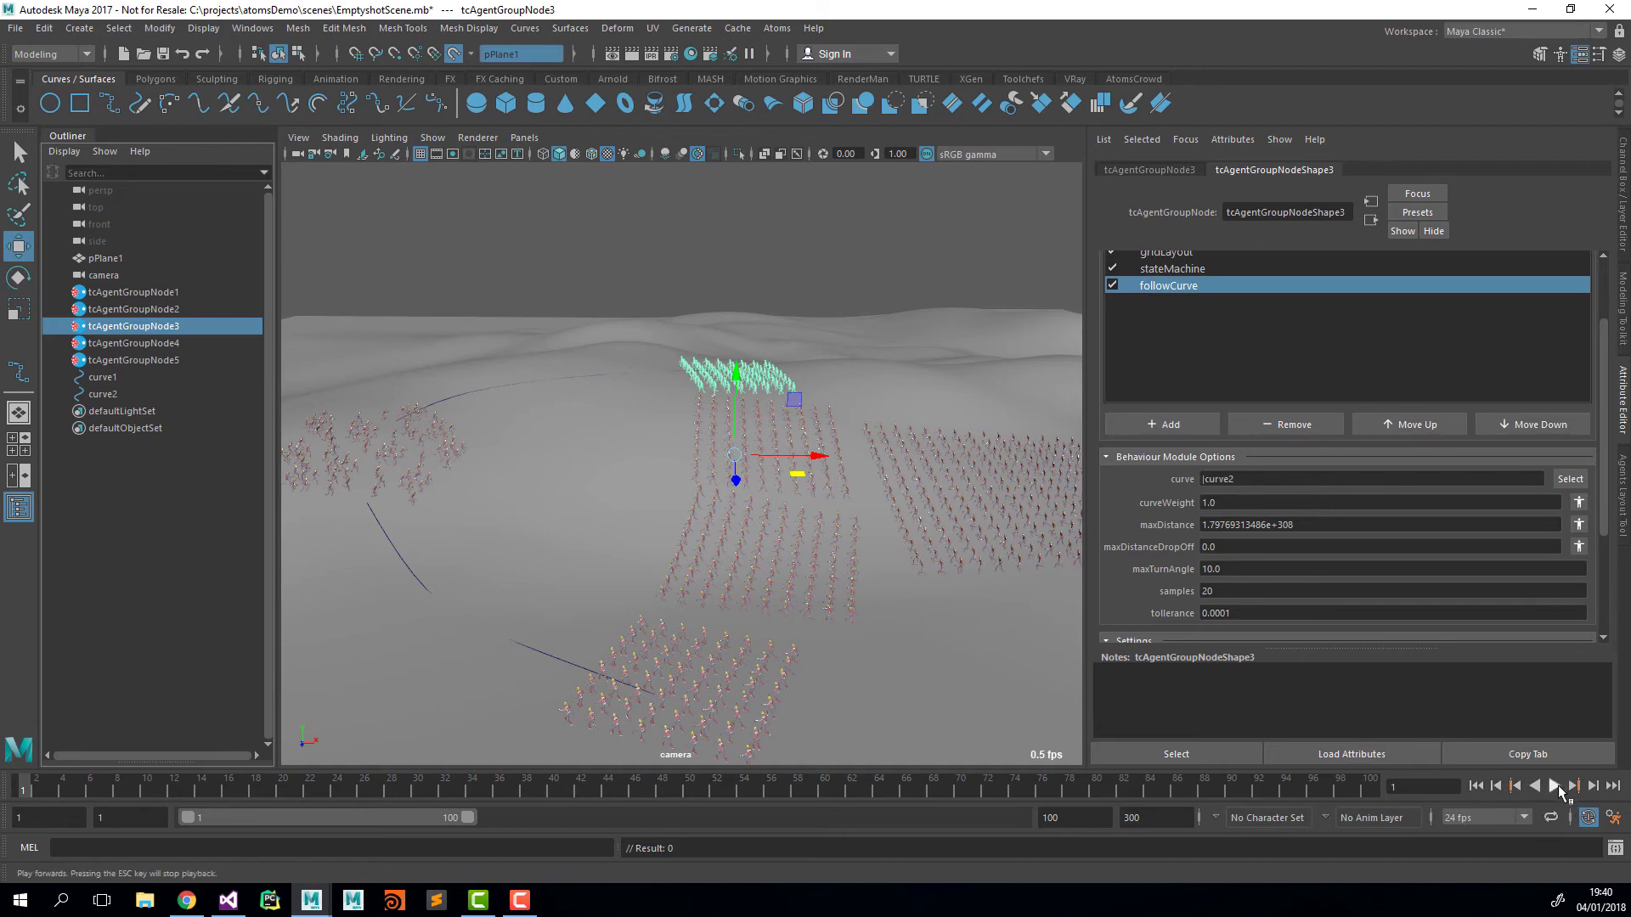
{"action": "left_click", "coordinate": [1554, 785]}
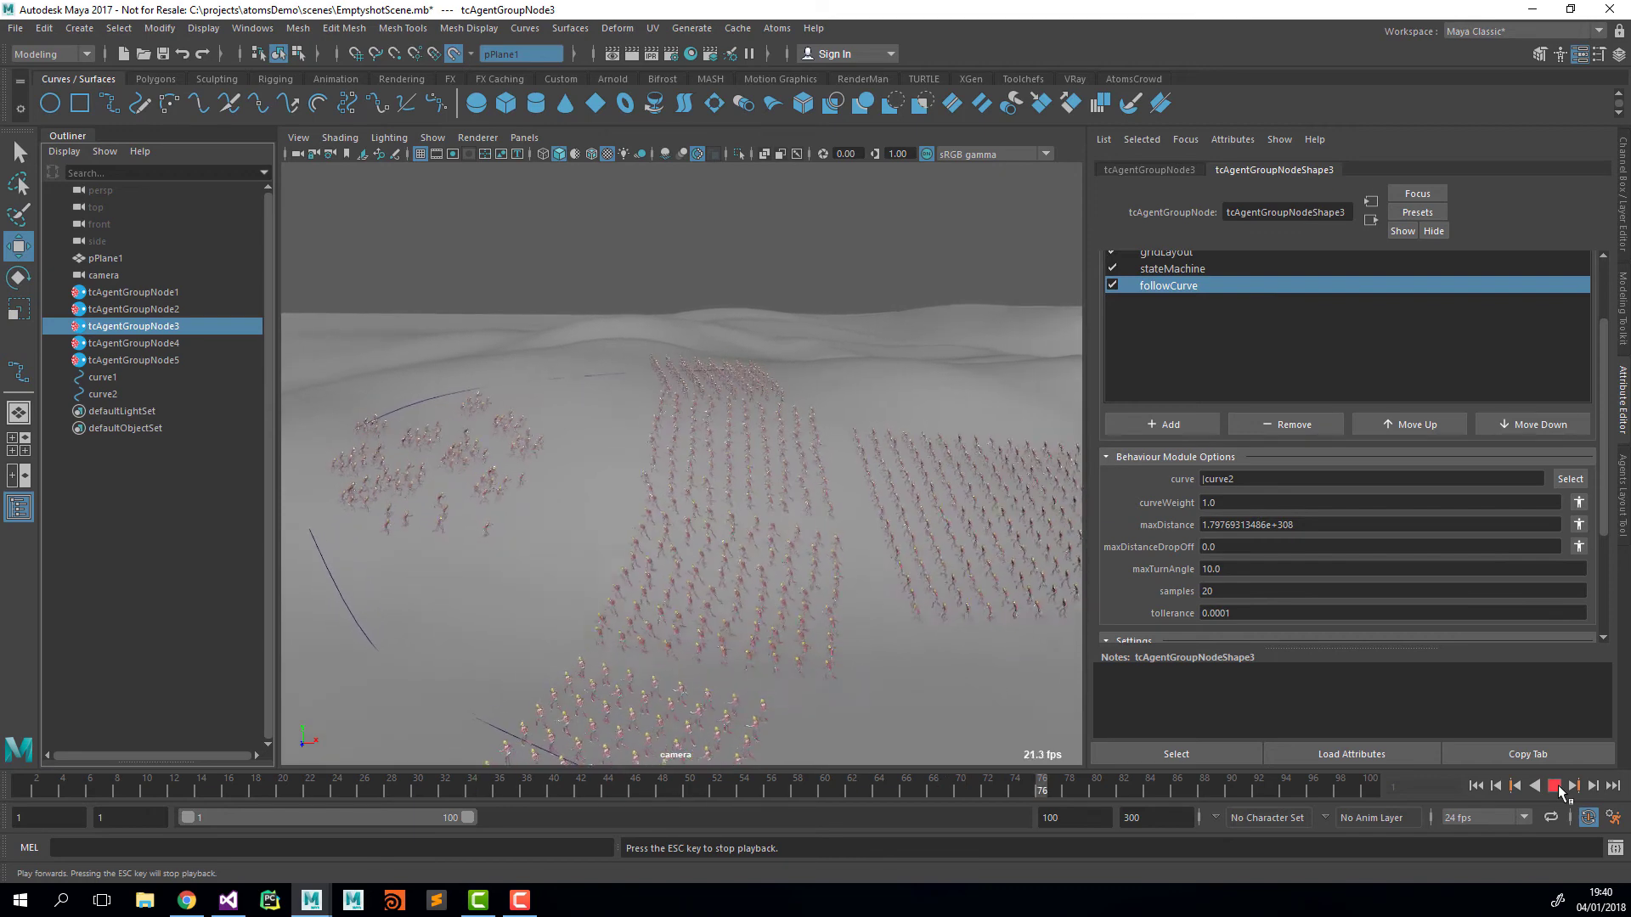
{"action": "left_click", "coordinate": [1554, 786]}
{"action": "key", "text": "alt+shift+v"}
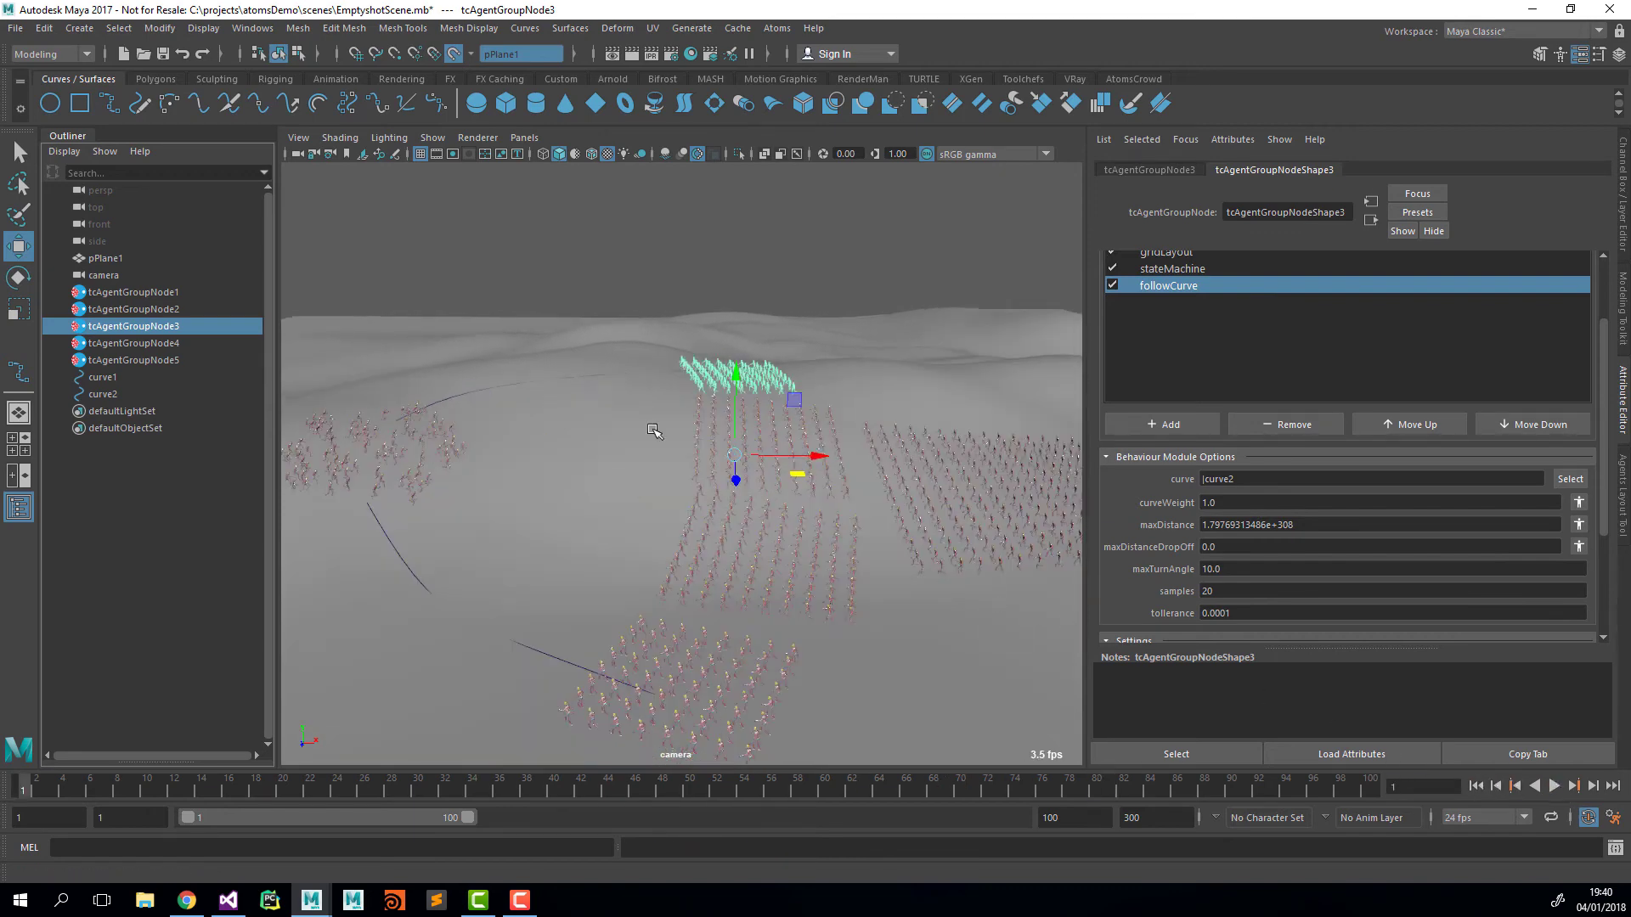
Step: Key tcAgentGroupNode3's stateMachine state at 1 on frame 1 and 2 on frame 16
{"action": "left_click", "coordinate": [1171, 269]}
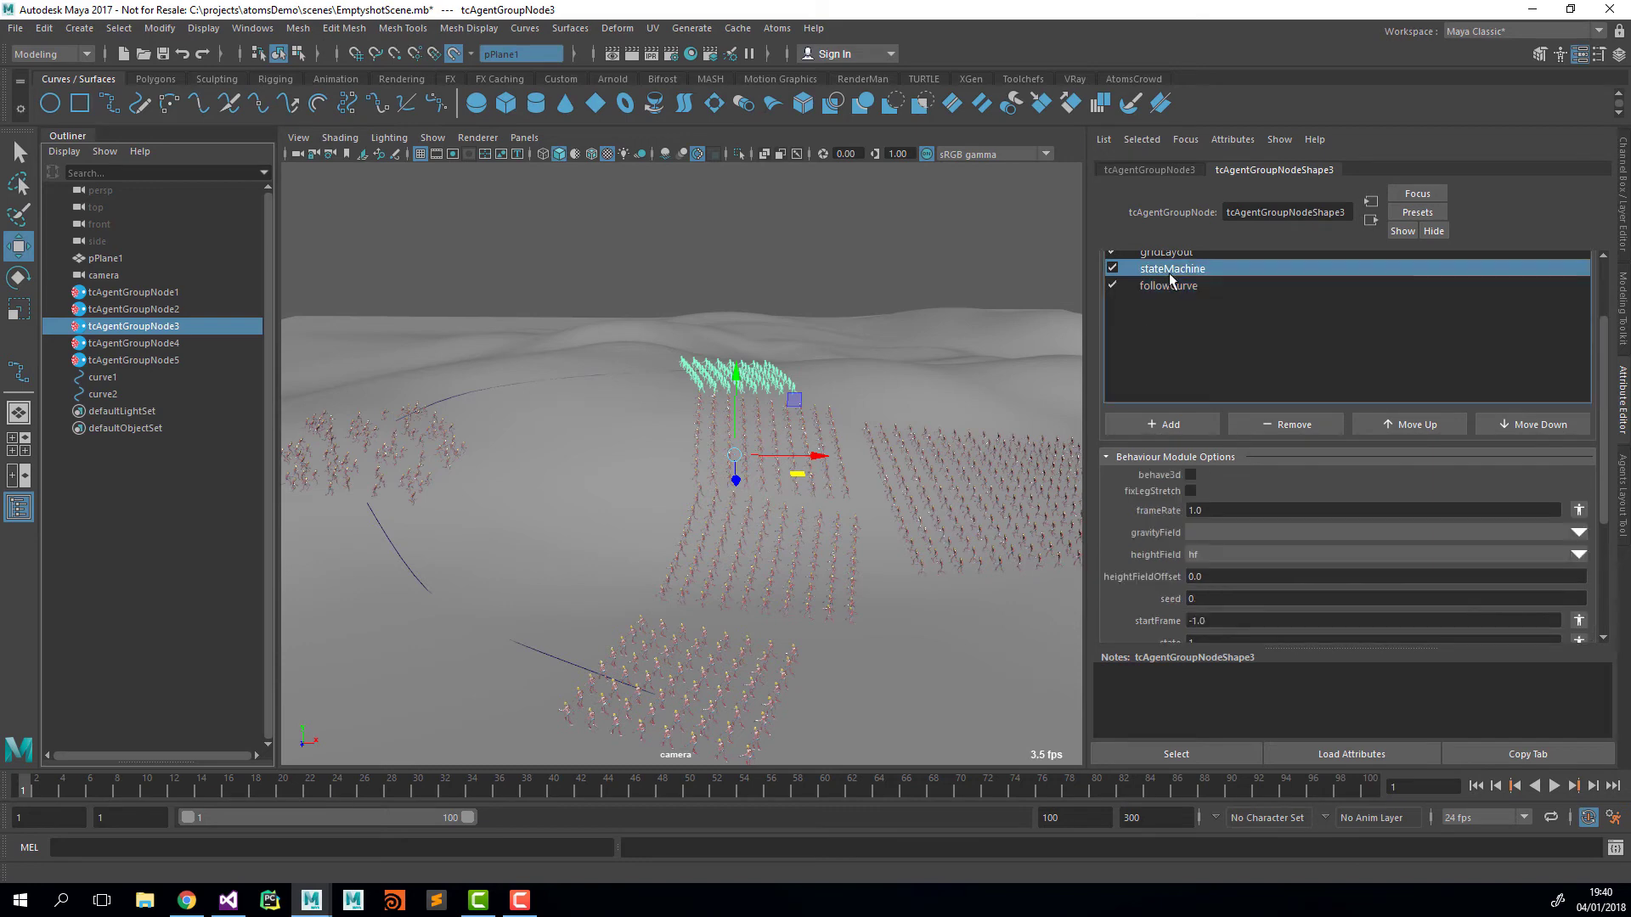
{"action": "scroll", "coordinate": [1170, 272], "scroll_direction": "down", "scroll_amount": 3}
{"action": "left_click", "coordinate": [1207, 541]}
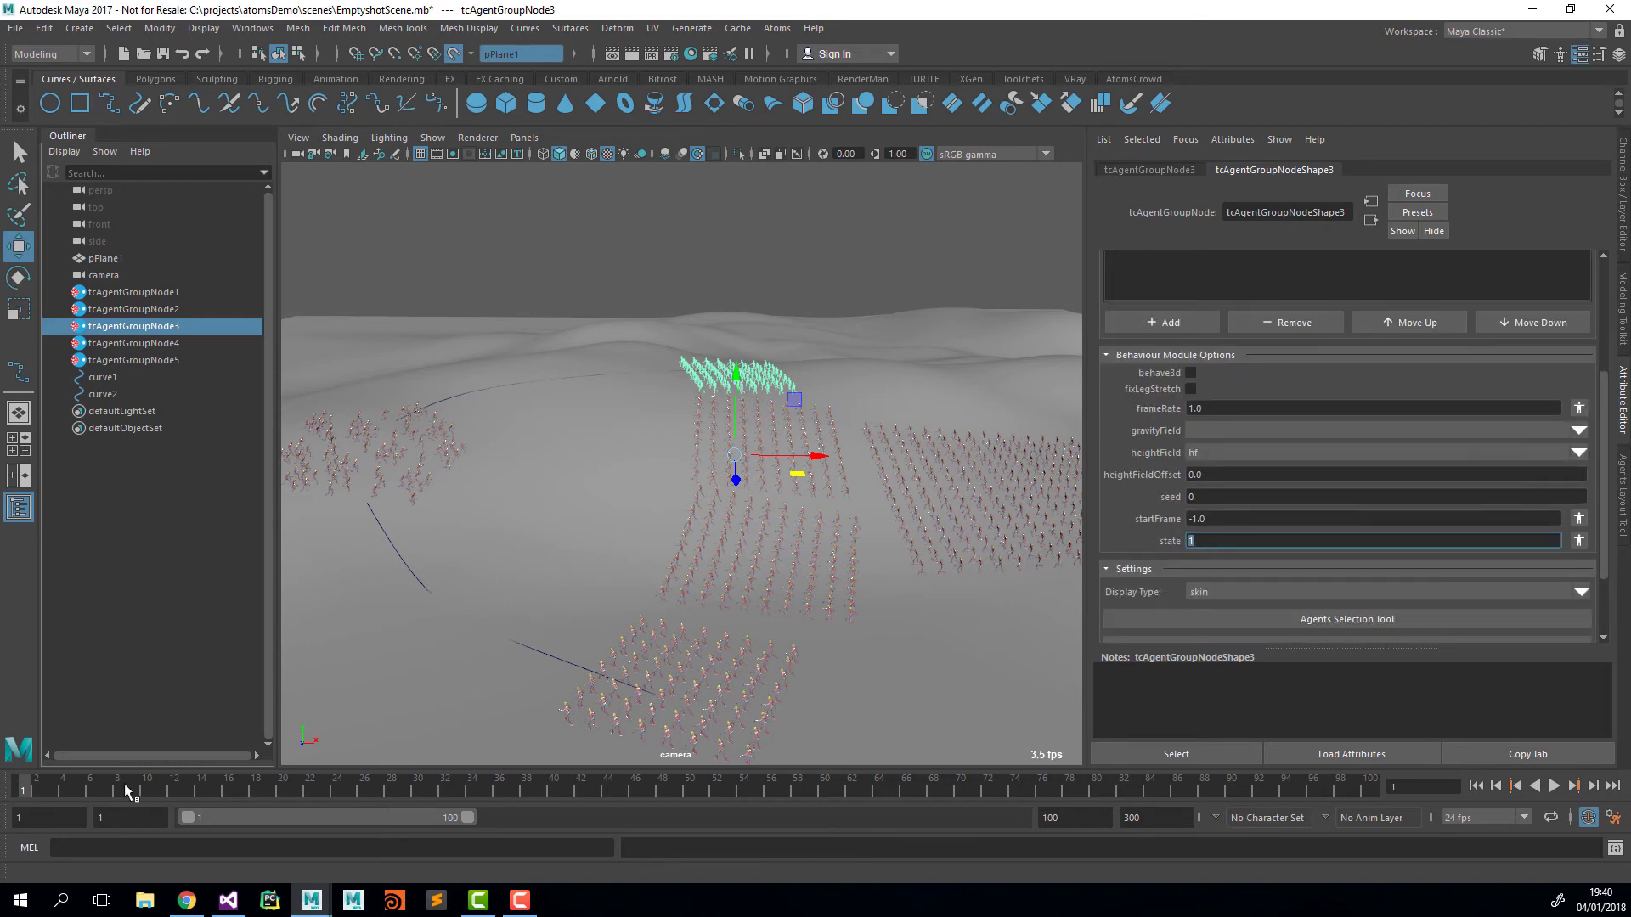
{"action": "right_click", "coordinate": [1216, 541]}
{"action": "left_click", "coordinate": [1240, 543]}
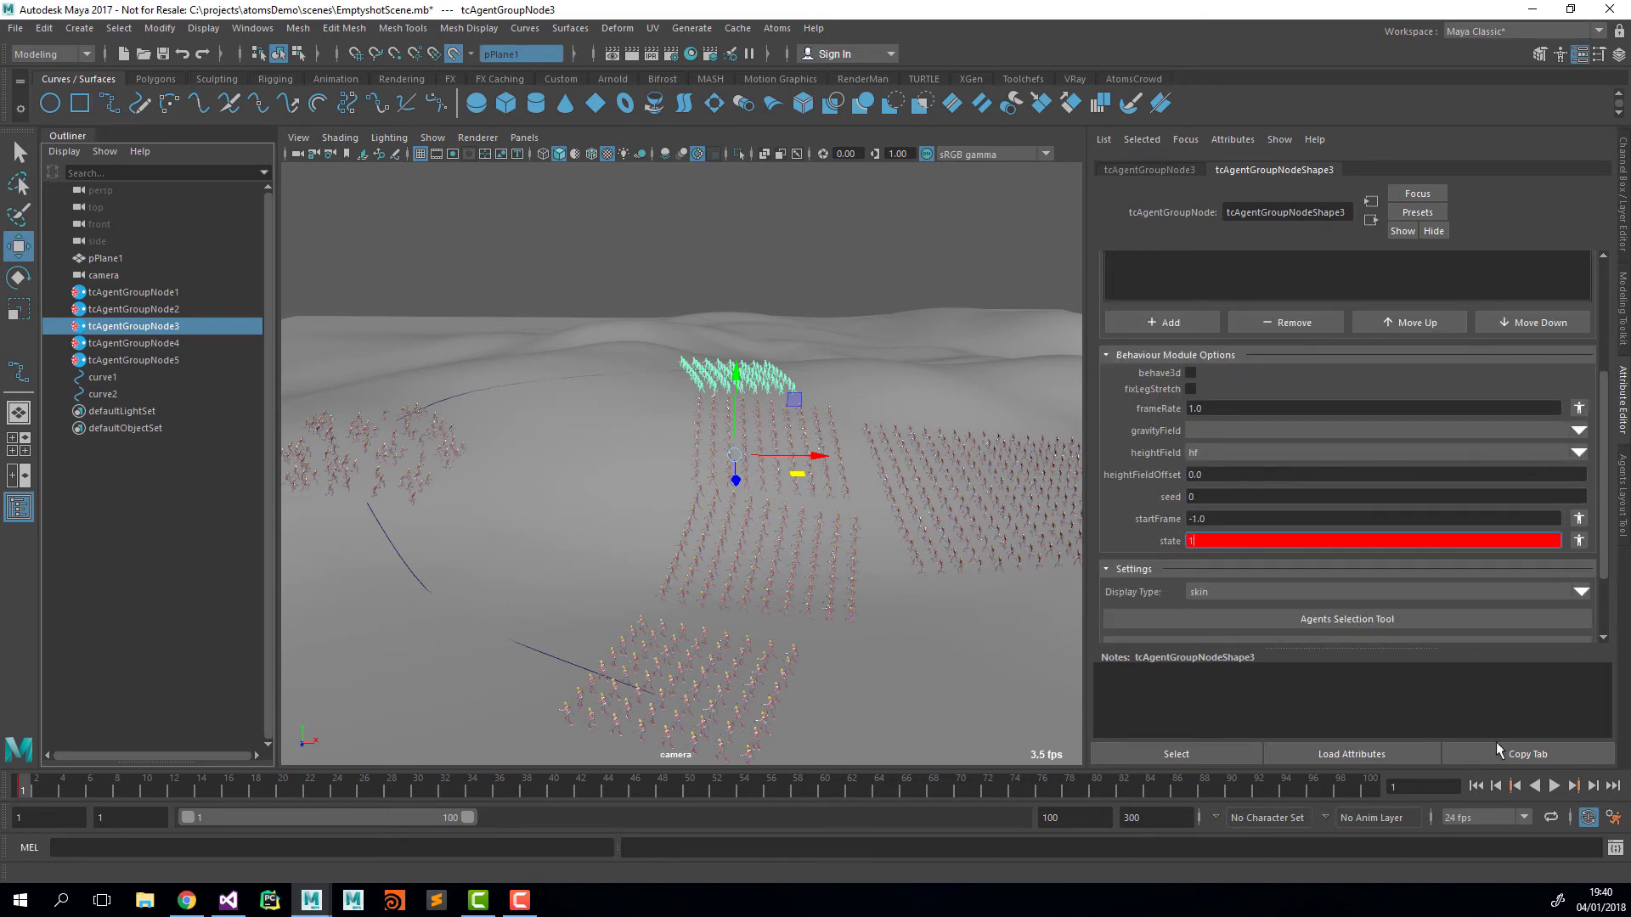
{"action": "left_click", "coordinate": [224, 786]}
{"action": "key", "text": "Return"}
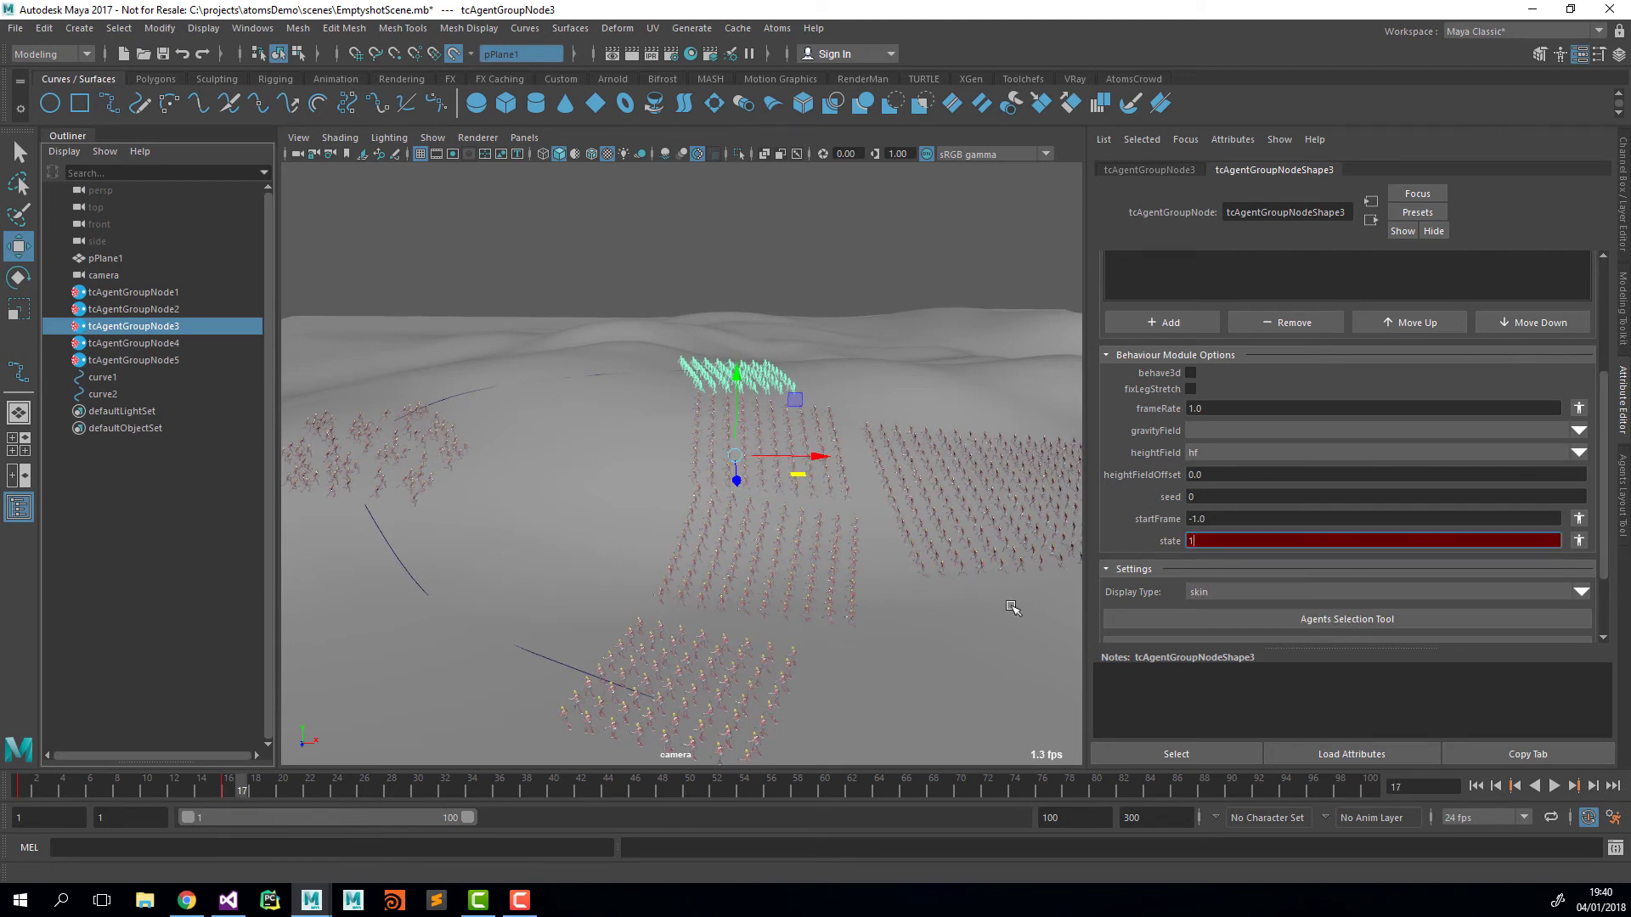
{"action": "key", "text": "Return"}
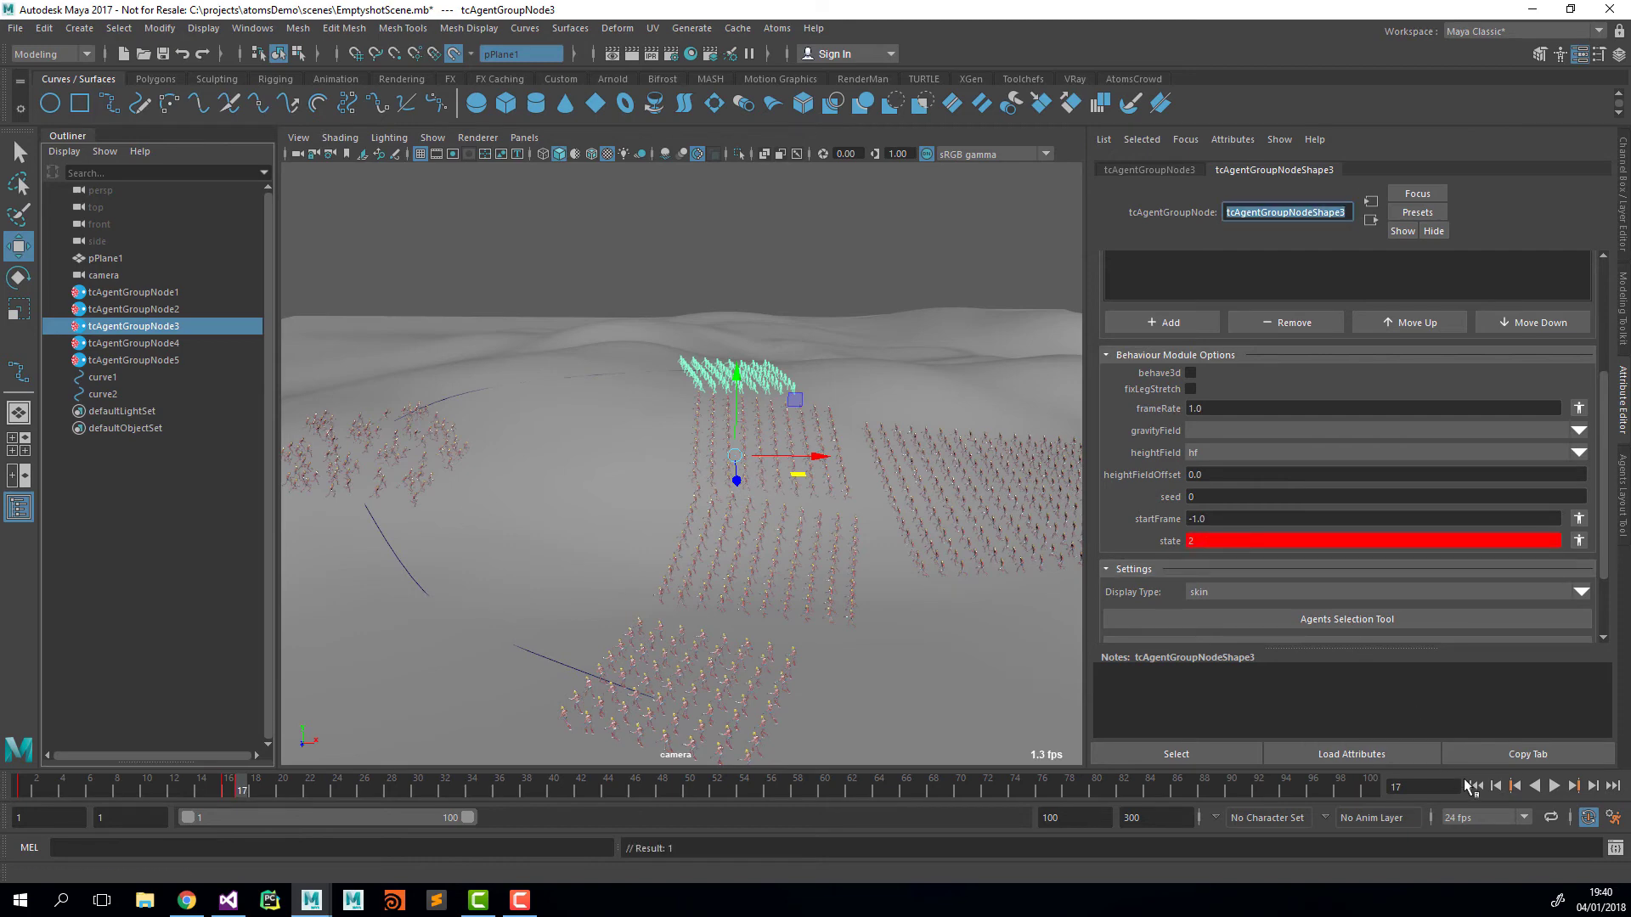
Step: Preview the state change, rewind to frame 1, and select tcAgentGroupNode2
{"action": "left_click", "coordinate": [1554, 786]}
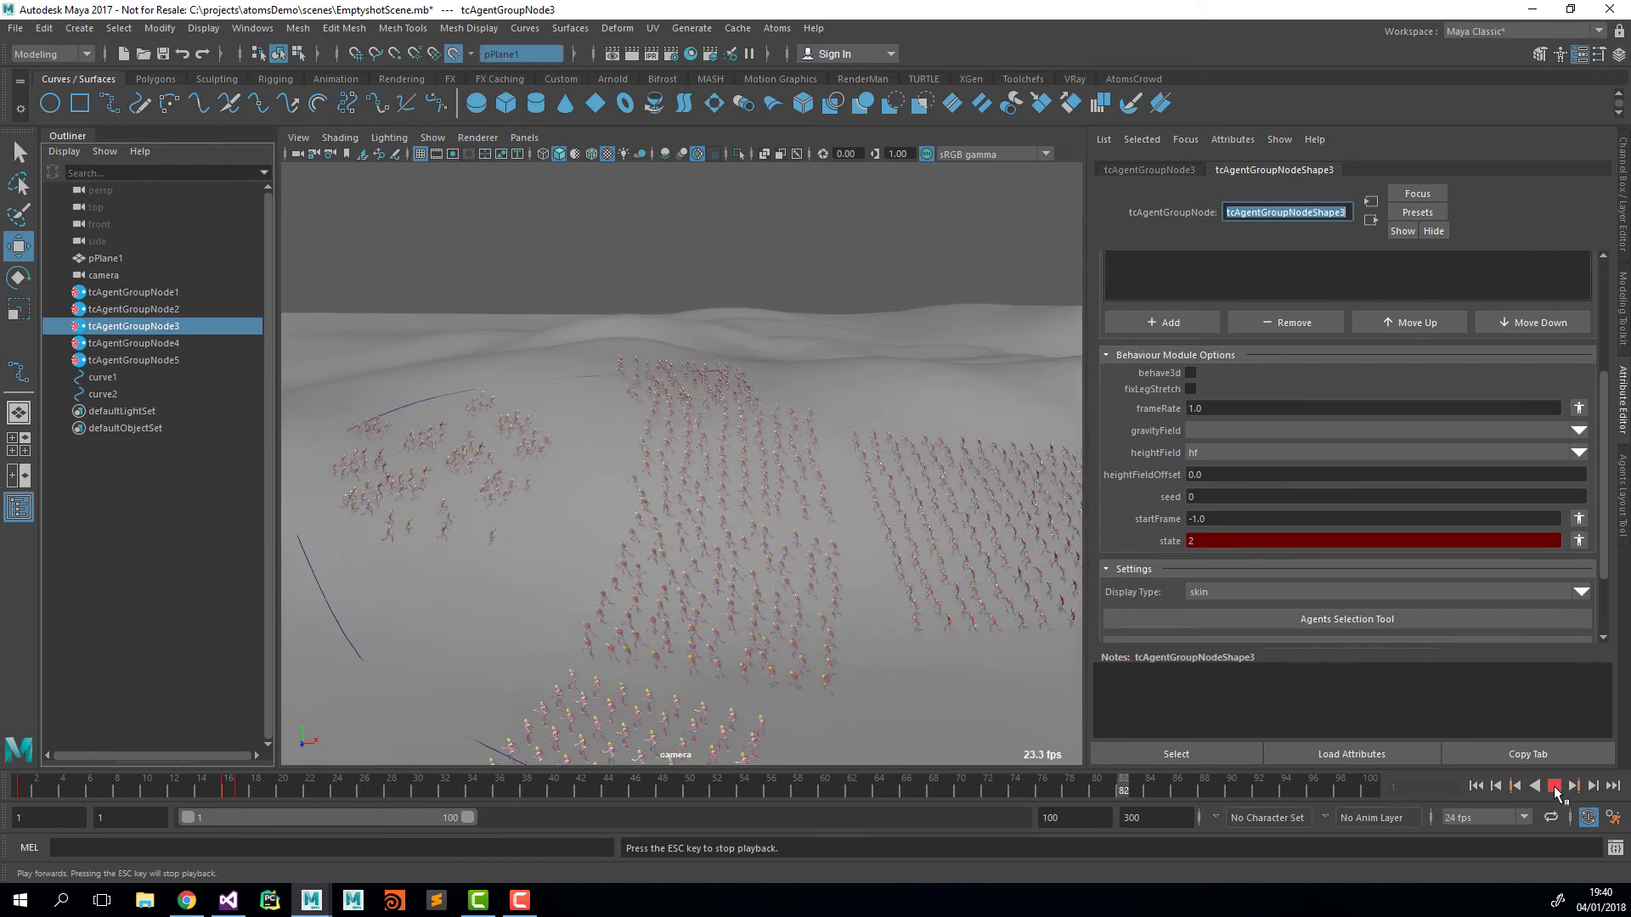
{"action": "left_click", "coordinate": [1553, 786]}
{"action": "left_click", "coordinate": [1477, 788]}
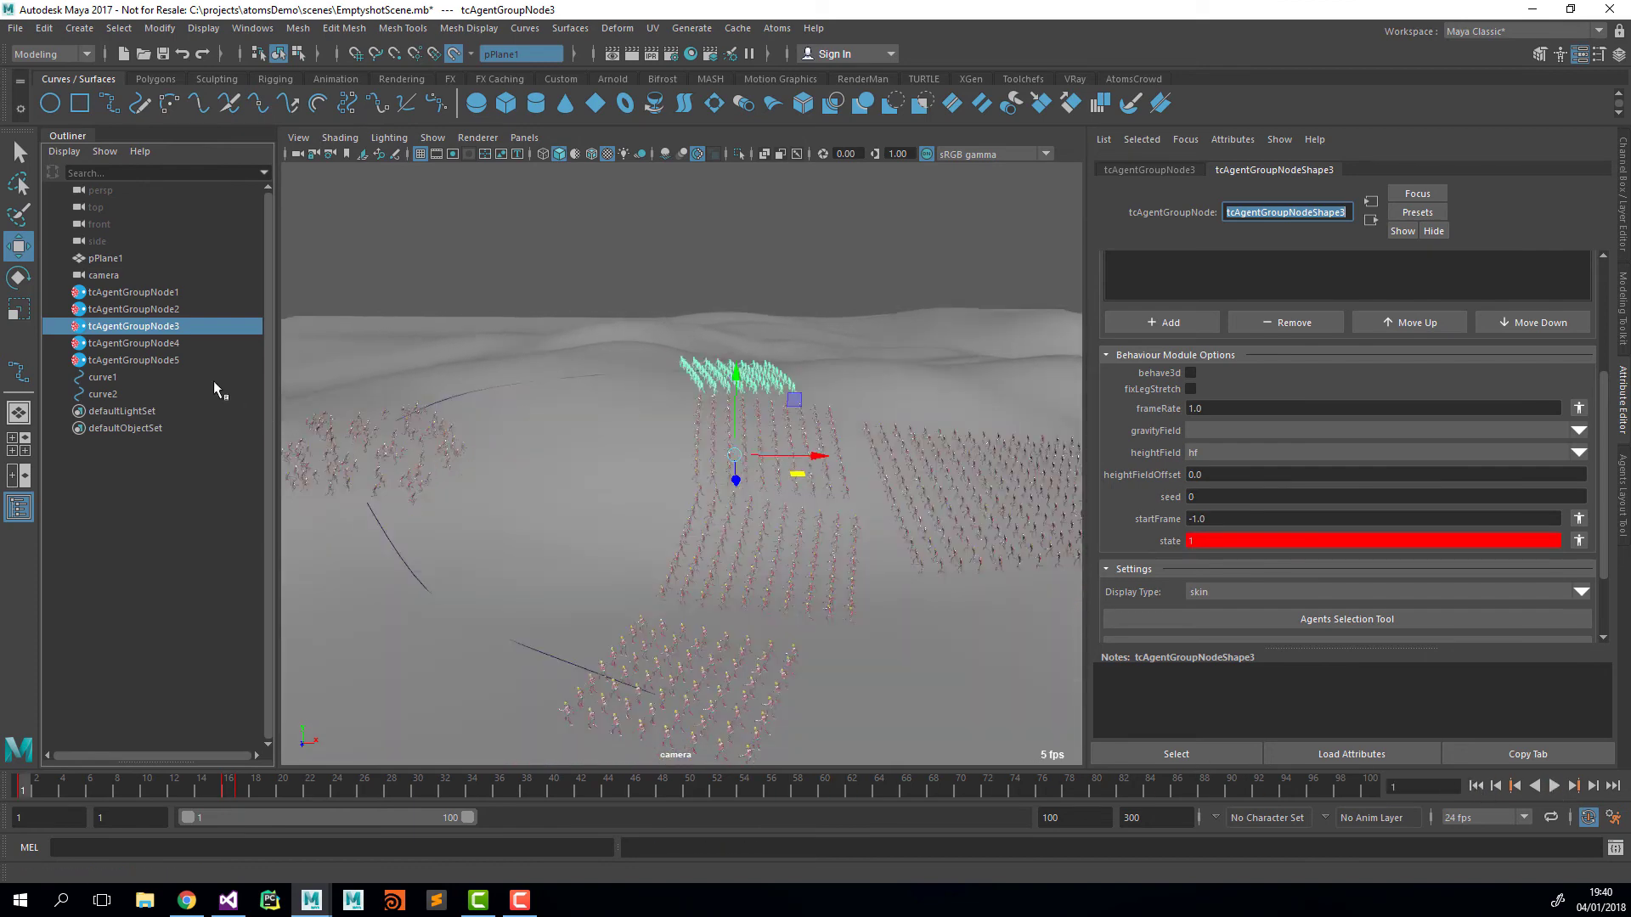
{"action": "left_click", "coordinate": [161, 309]}
Step: Key tcAgentGroupNode2's state at 1 on frames 1 and 20, and 2 on frame 21
{"action": "right_click", "coordinate": [1245, 544]}
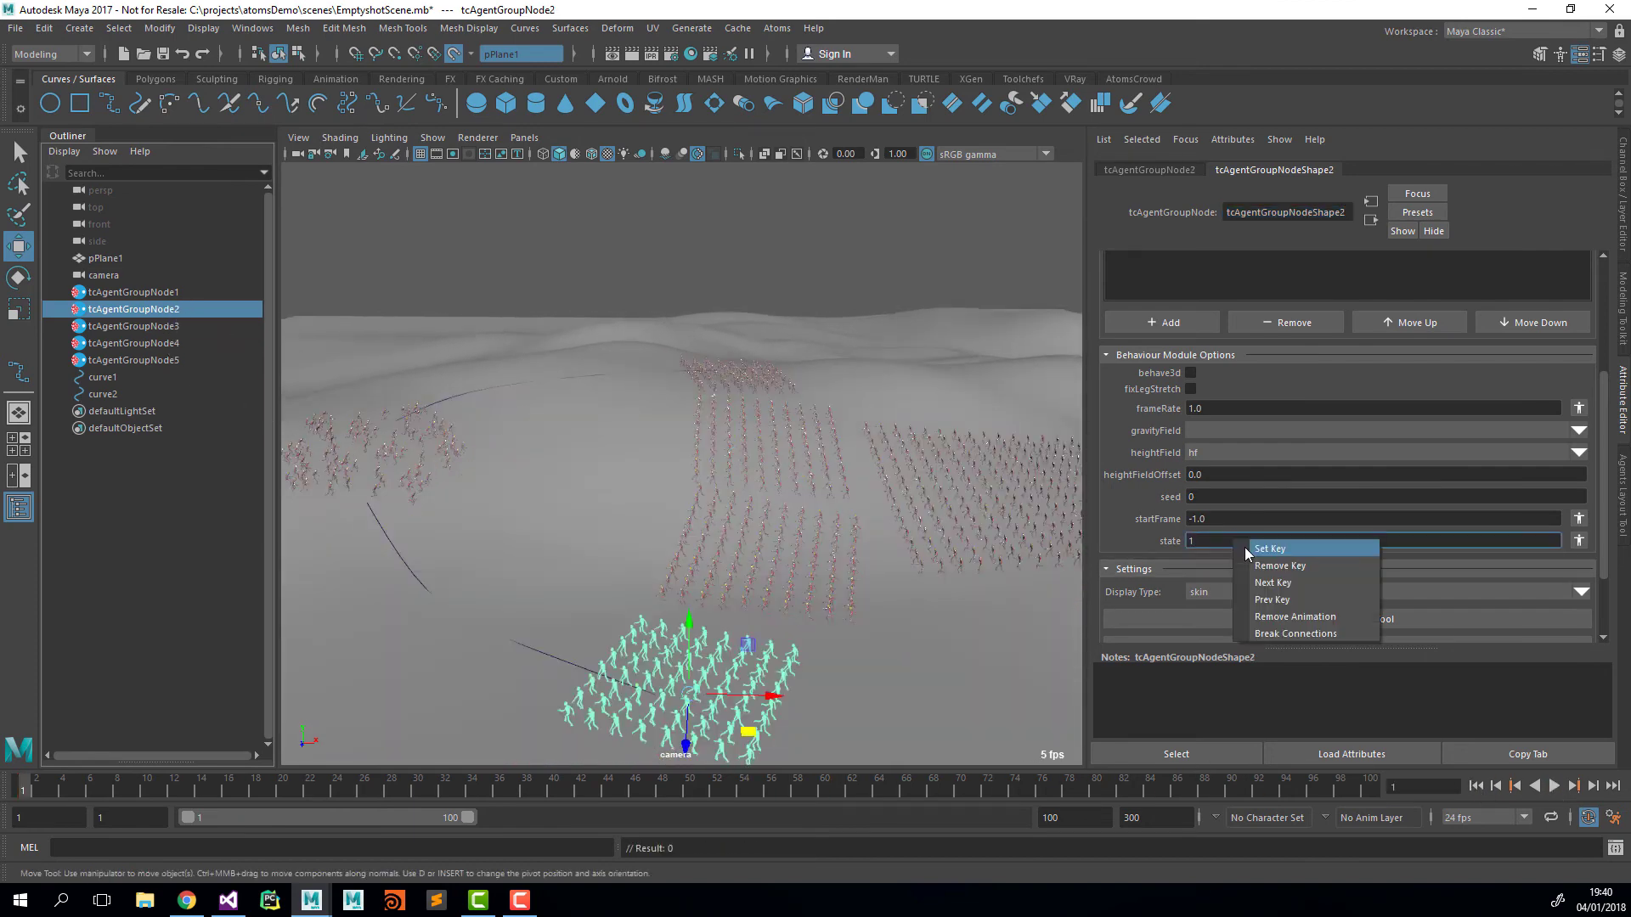
{"action": "left_click", "coordinate": [1245, 547]}
{"action": "left_click", "coordinate": [277, 793]}
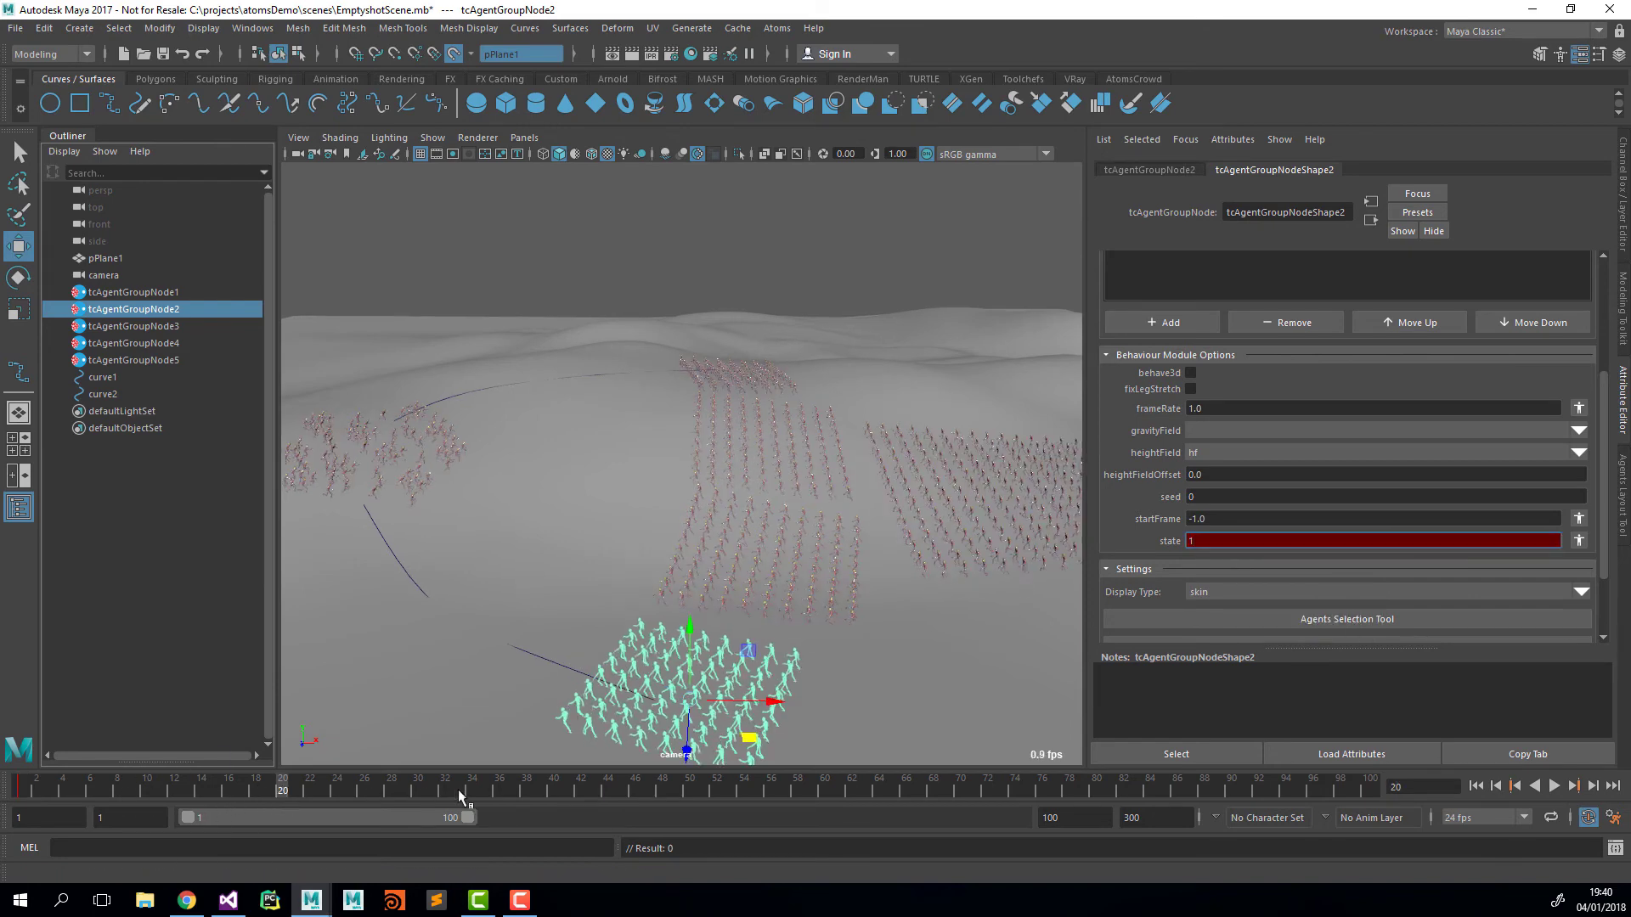
{"action": "right_click", "coordinate": [1229, 535]}
{"action": "left_click", "coordinate": [1240, 541]}
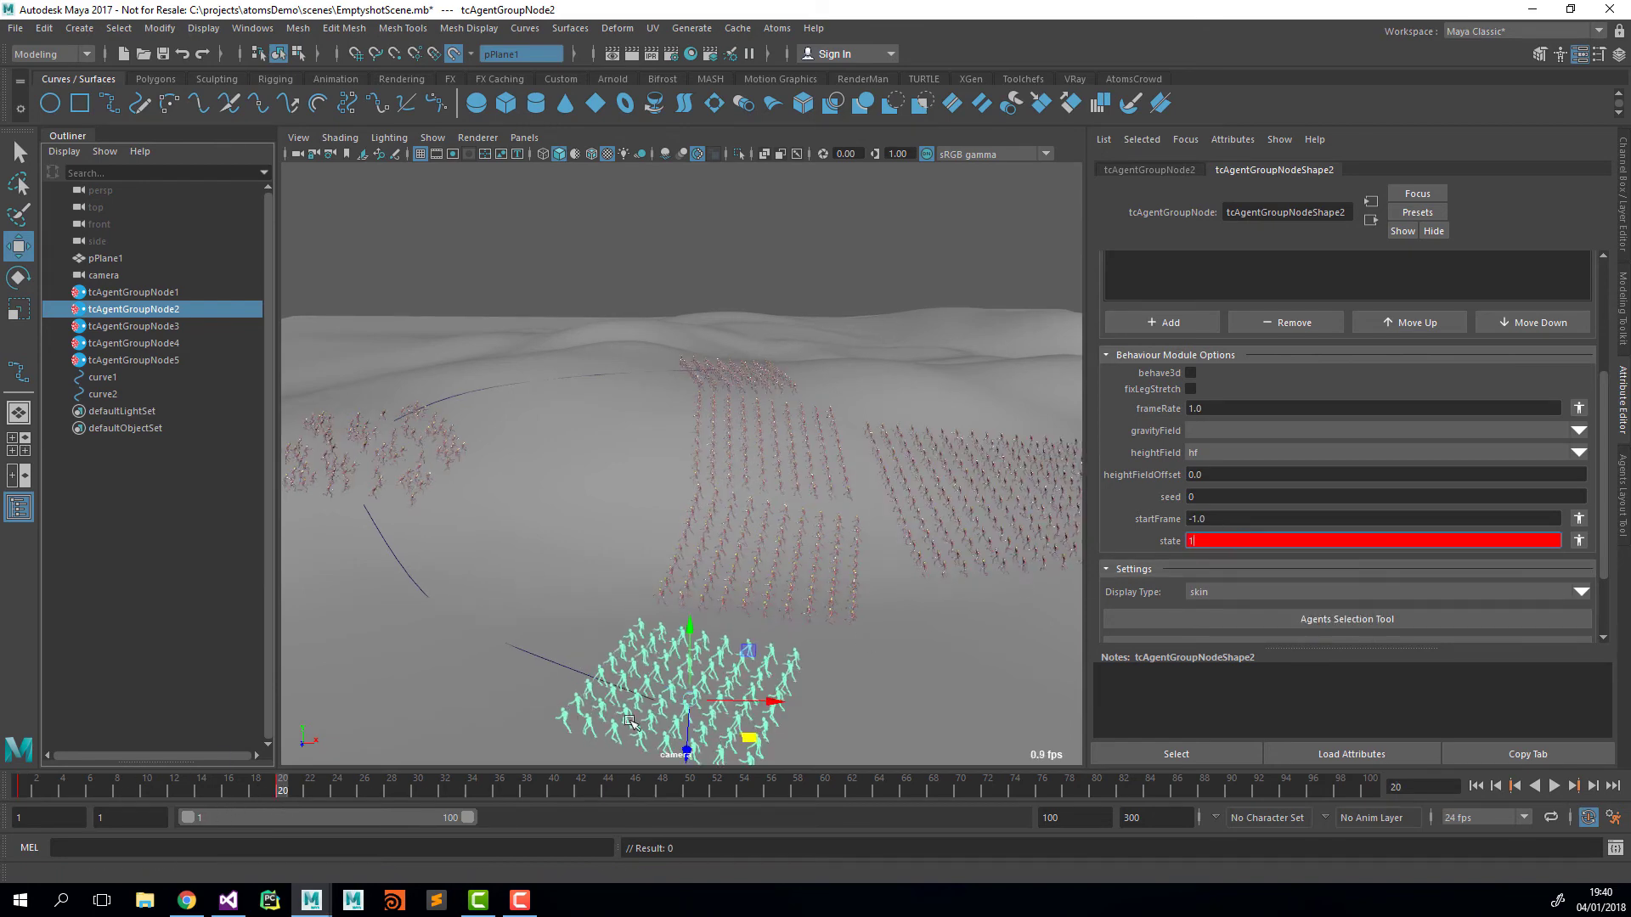
{"action": "left_click", "coordinate": [293, 792]}
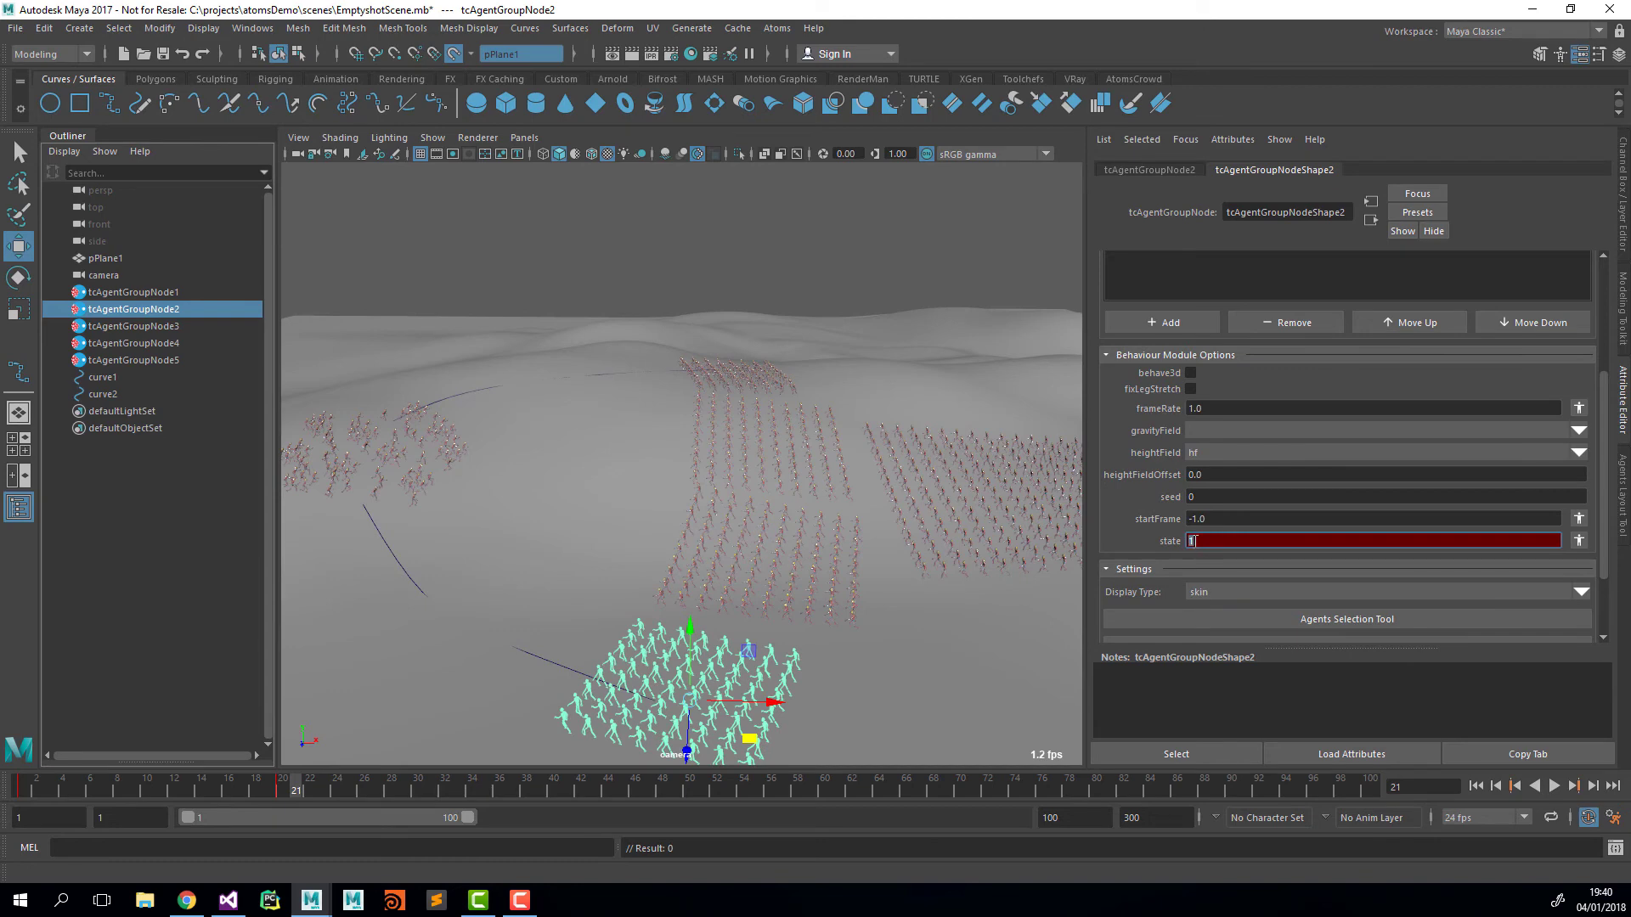
{"action": "key", "text": "Return"}
Step: Play the crowd animation, rewind to frame 1, and clear the selection
{"action": "left_click", "coordinate": [1475, 786]}
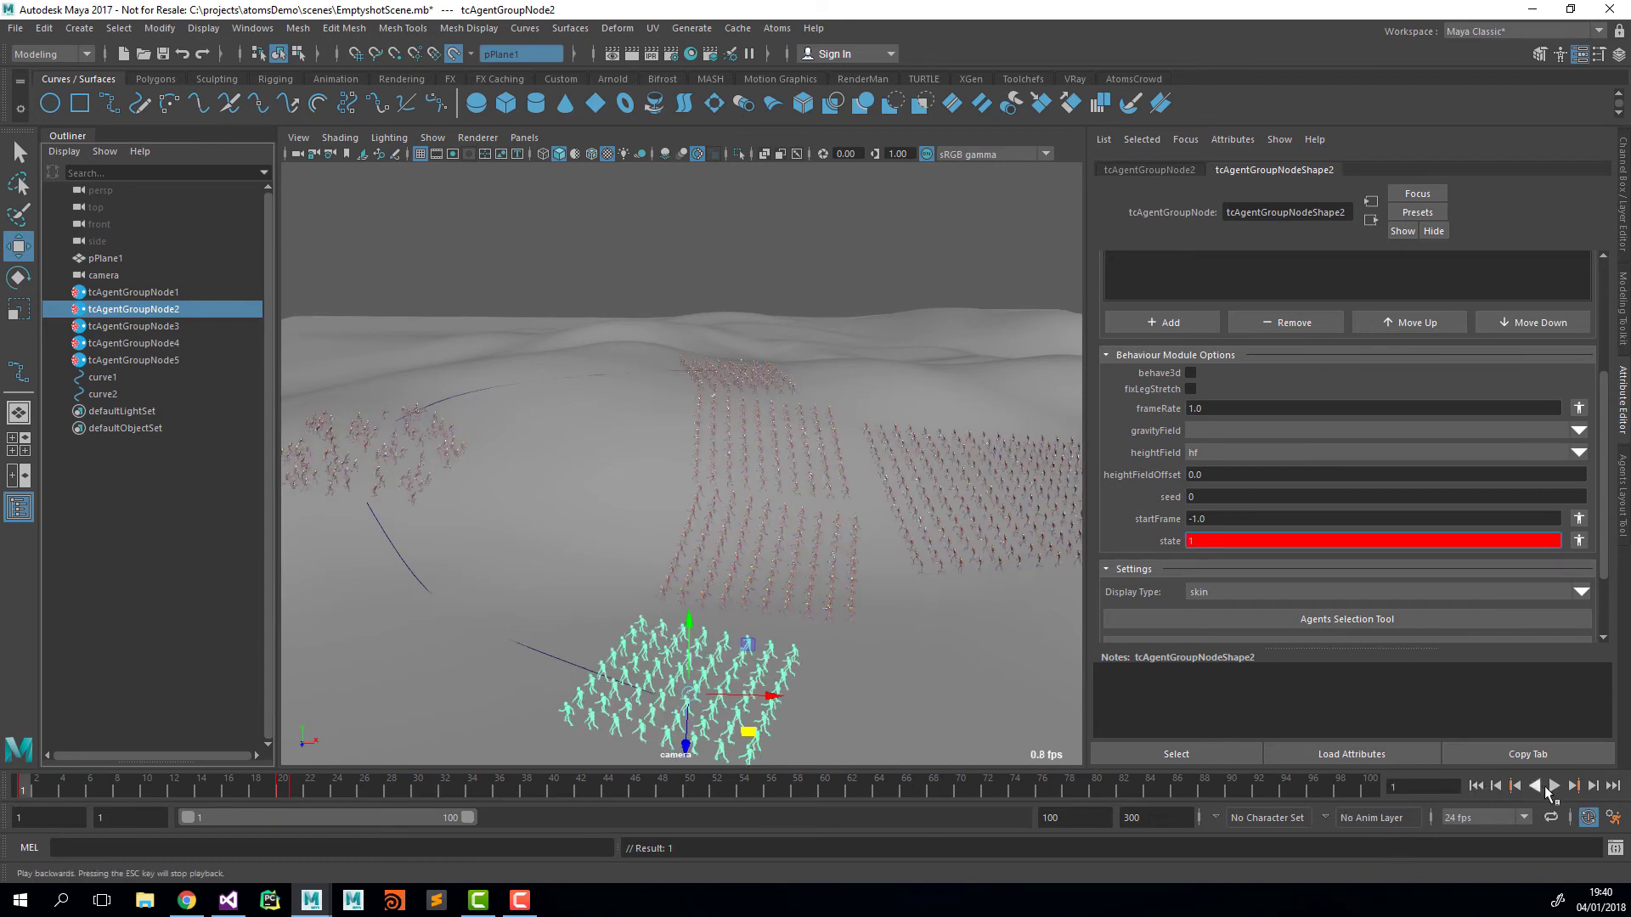
{"action": "left_click", "coordinate": [1555, 787]}
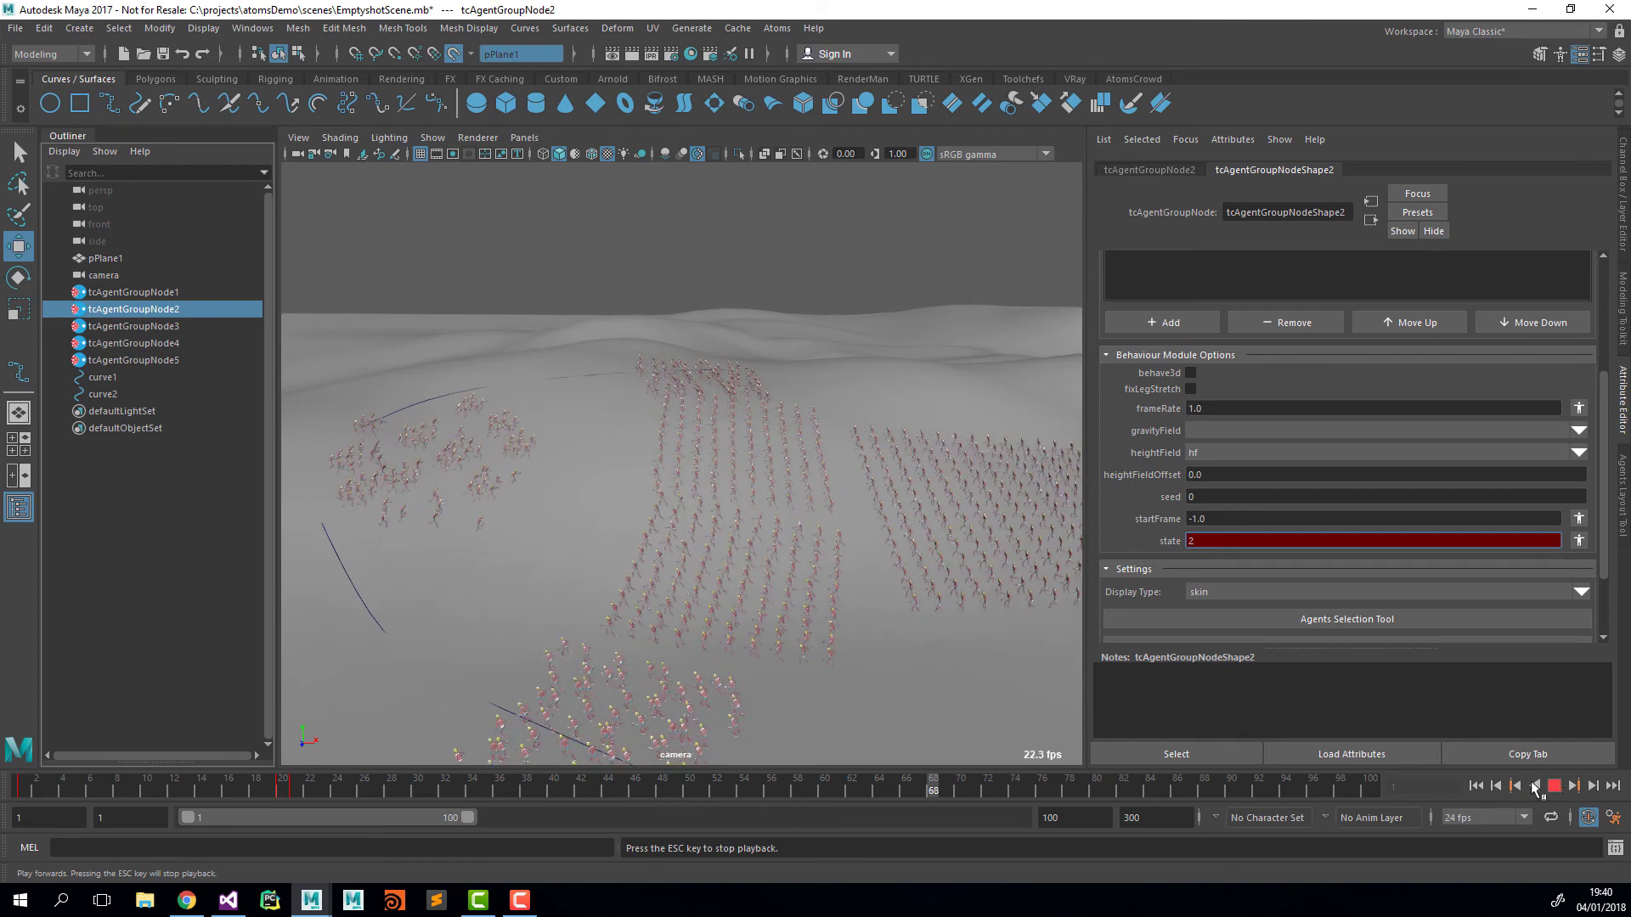
{"action": "left_click", "coordinate": [1556, 787]}
{"action": "left_click", "coordinate": [1475, 785]}
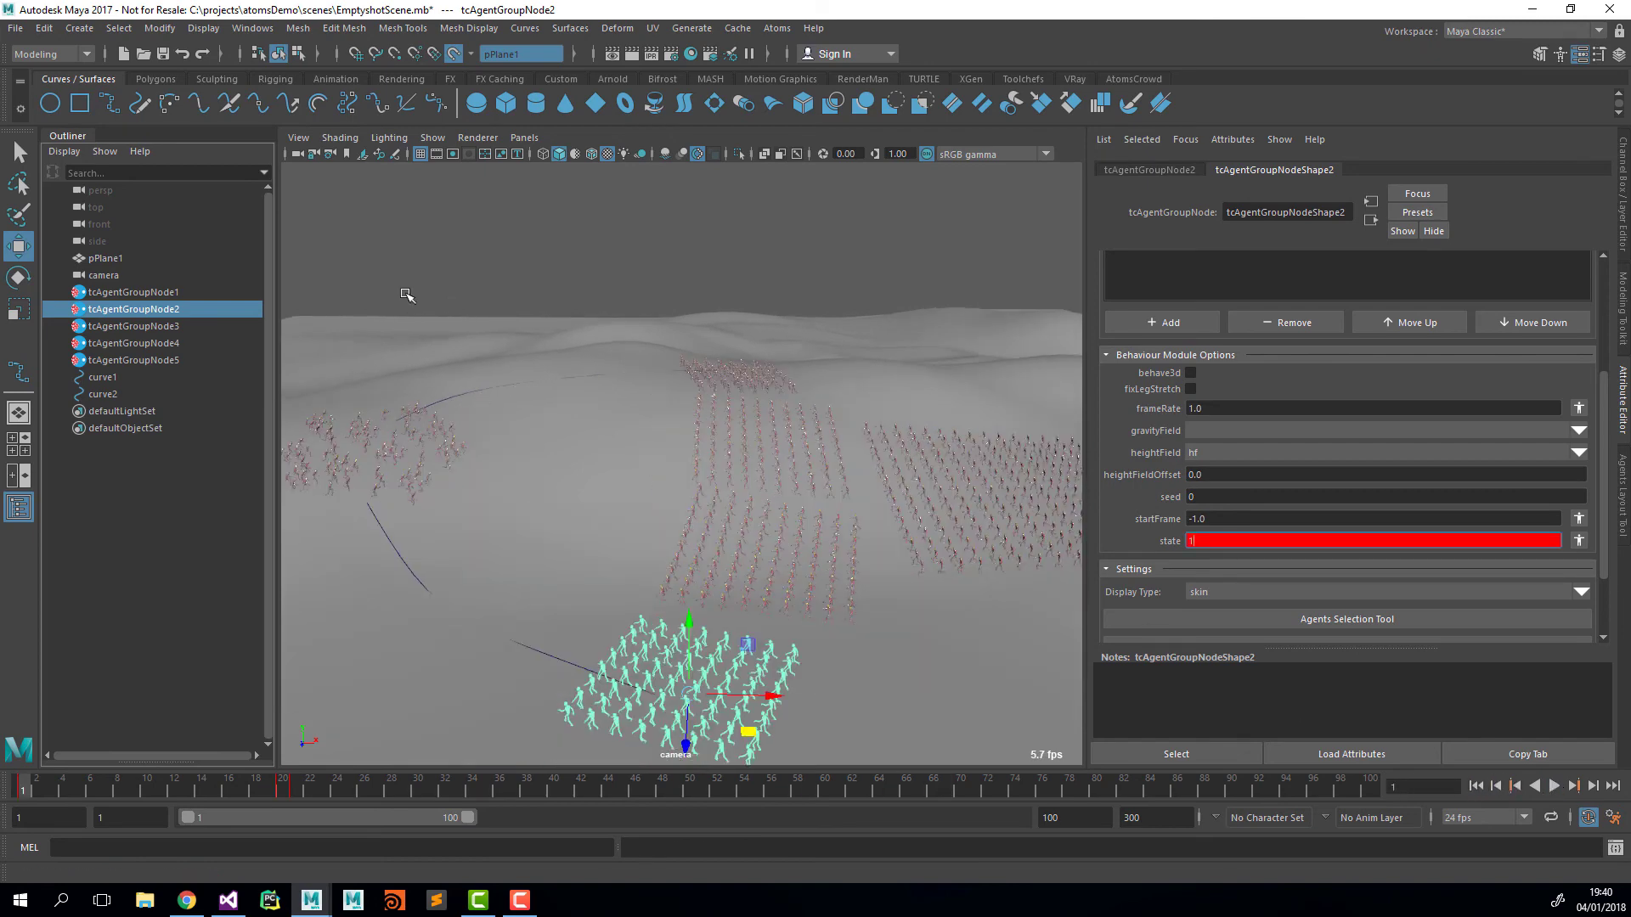
{"action": "left_click", "coordinate": [22, 163]}
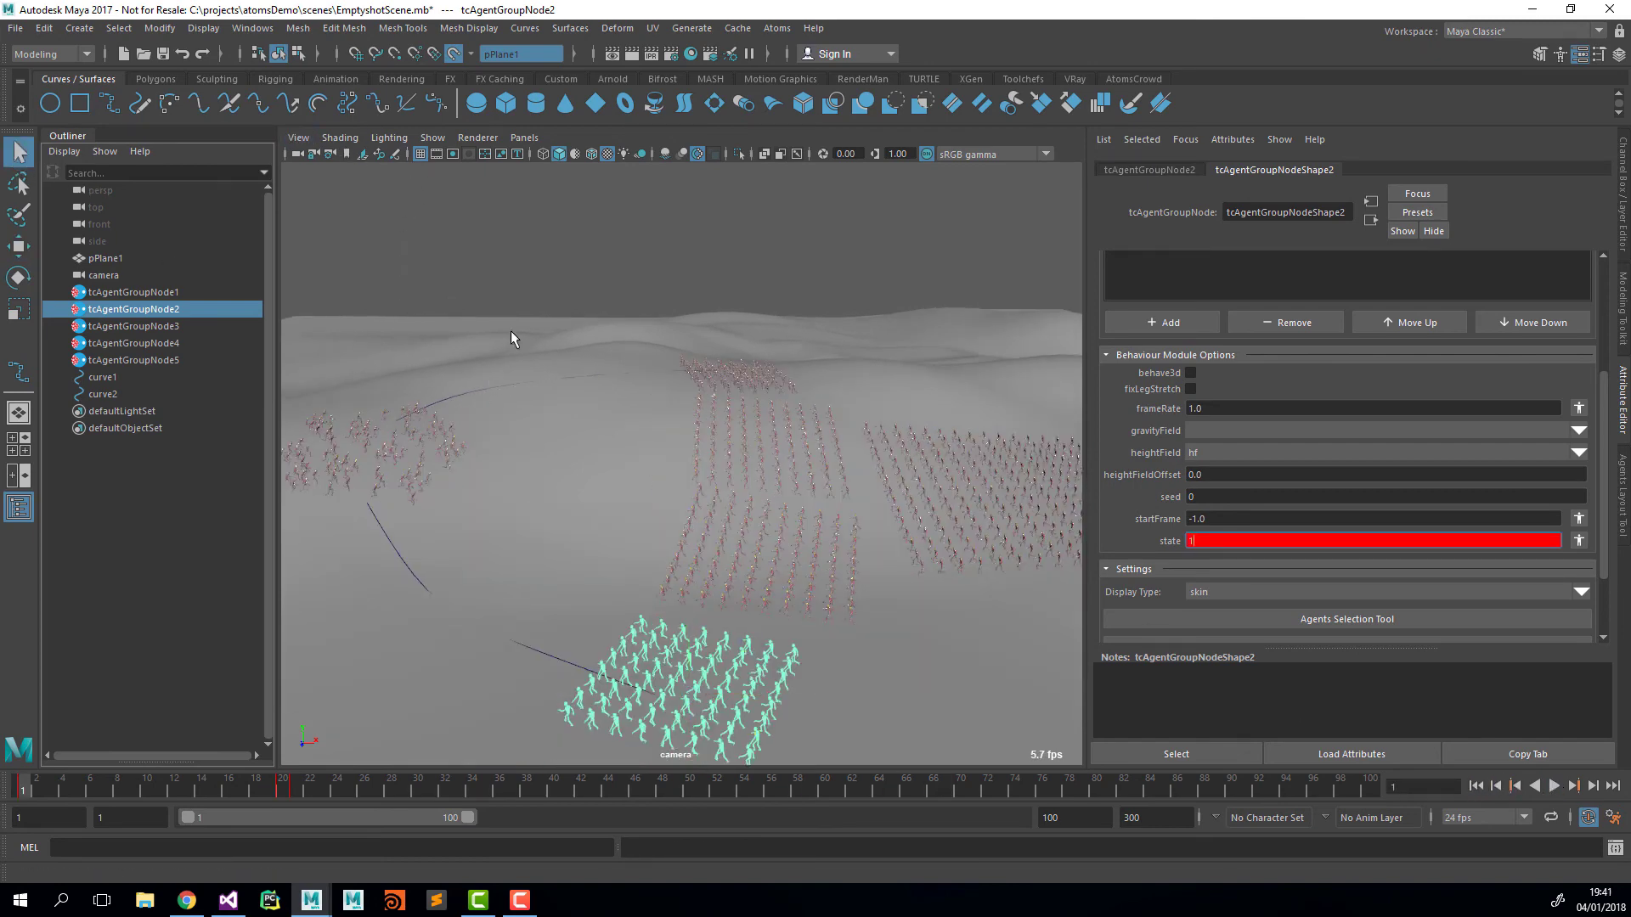
{"action": "left_click", "coordinate": [507, 353]}
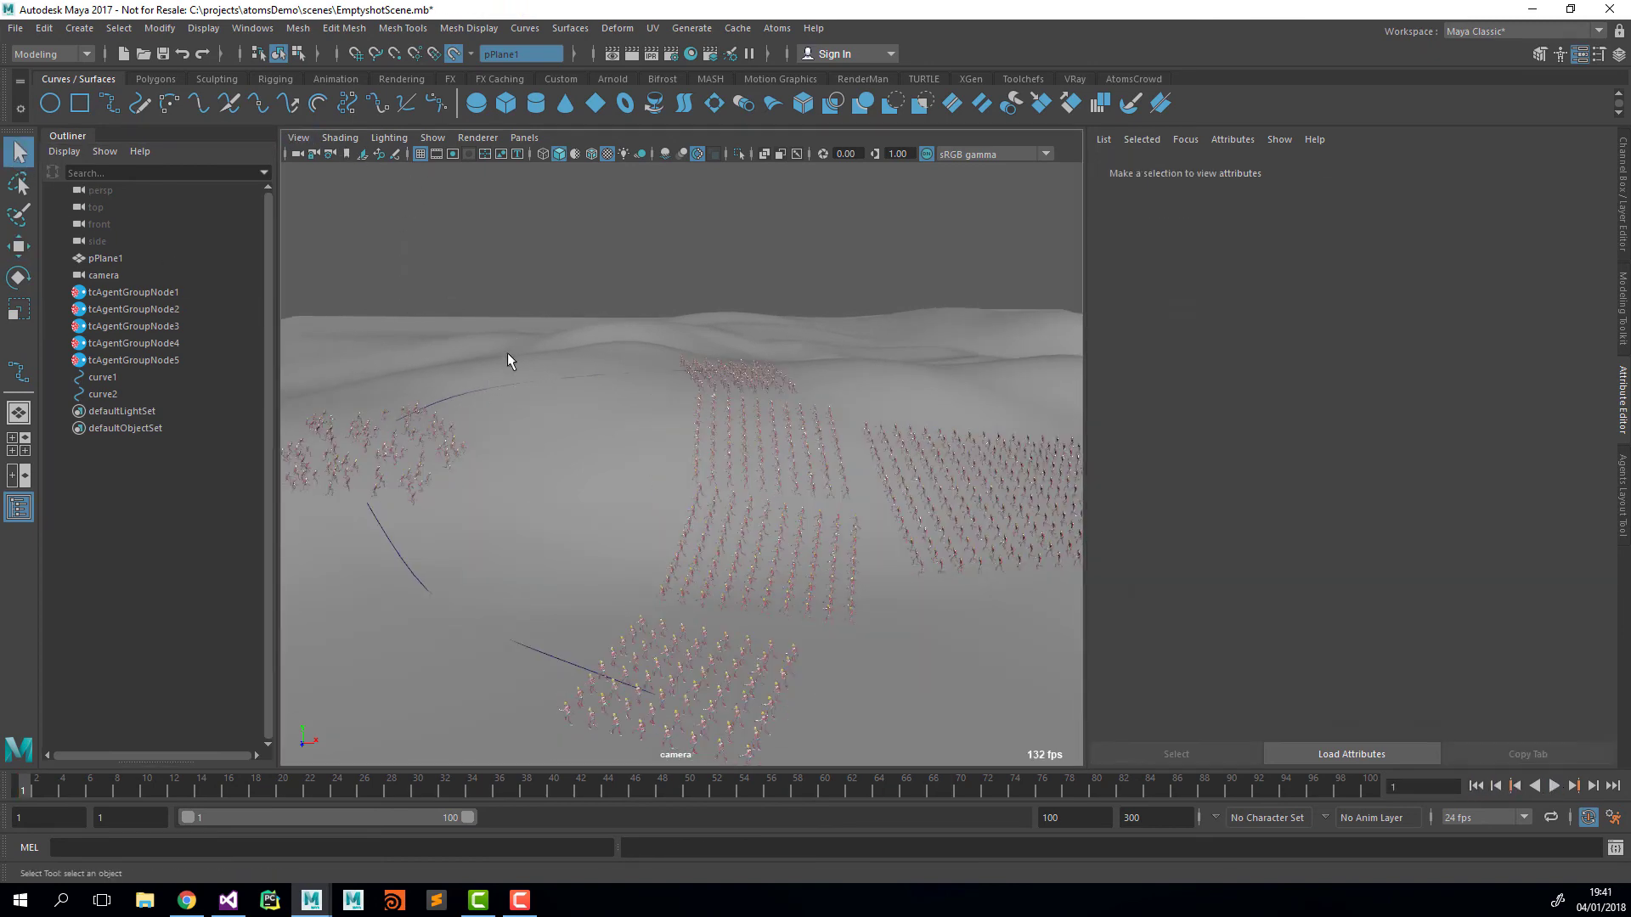
Step: Draw curve3 with four EP points leading left from the round crowd
{"action": "left_click", "coordinate": [109, 102]}
{"action": "left_click", "coordinate": [807, 635]}
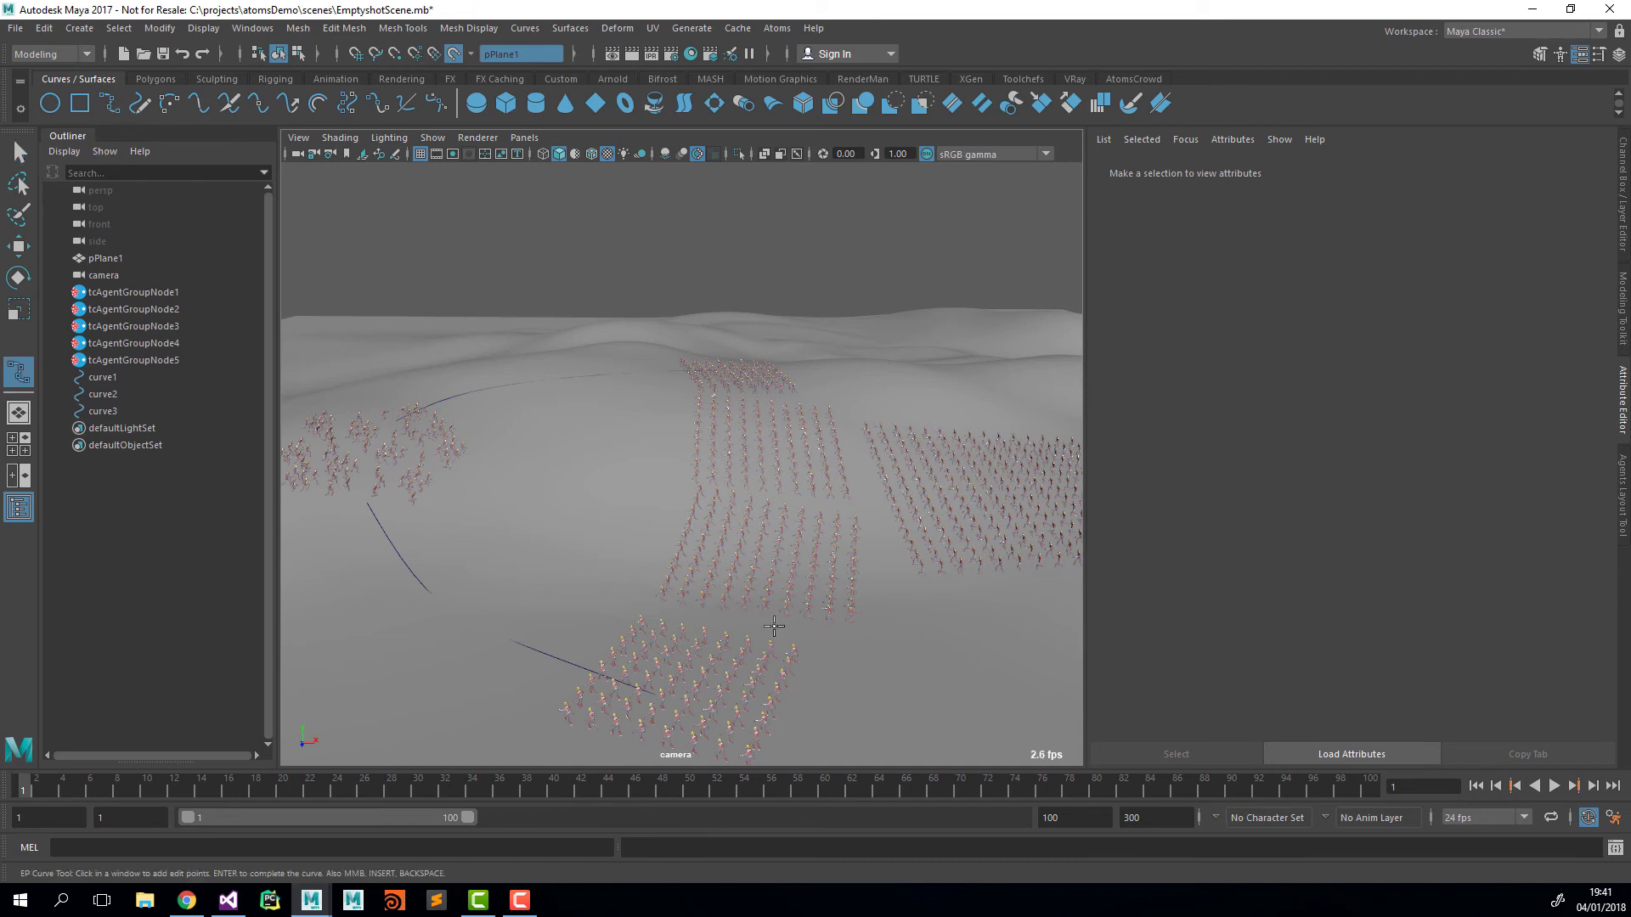
{"action": "left_click", "coordinate": [633, 605]}
{"action": "left_click", "coordinate": [521, 574]}
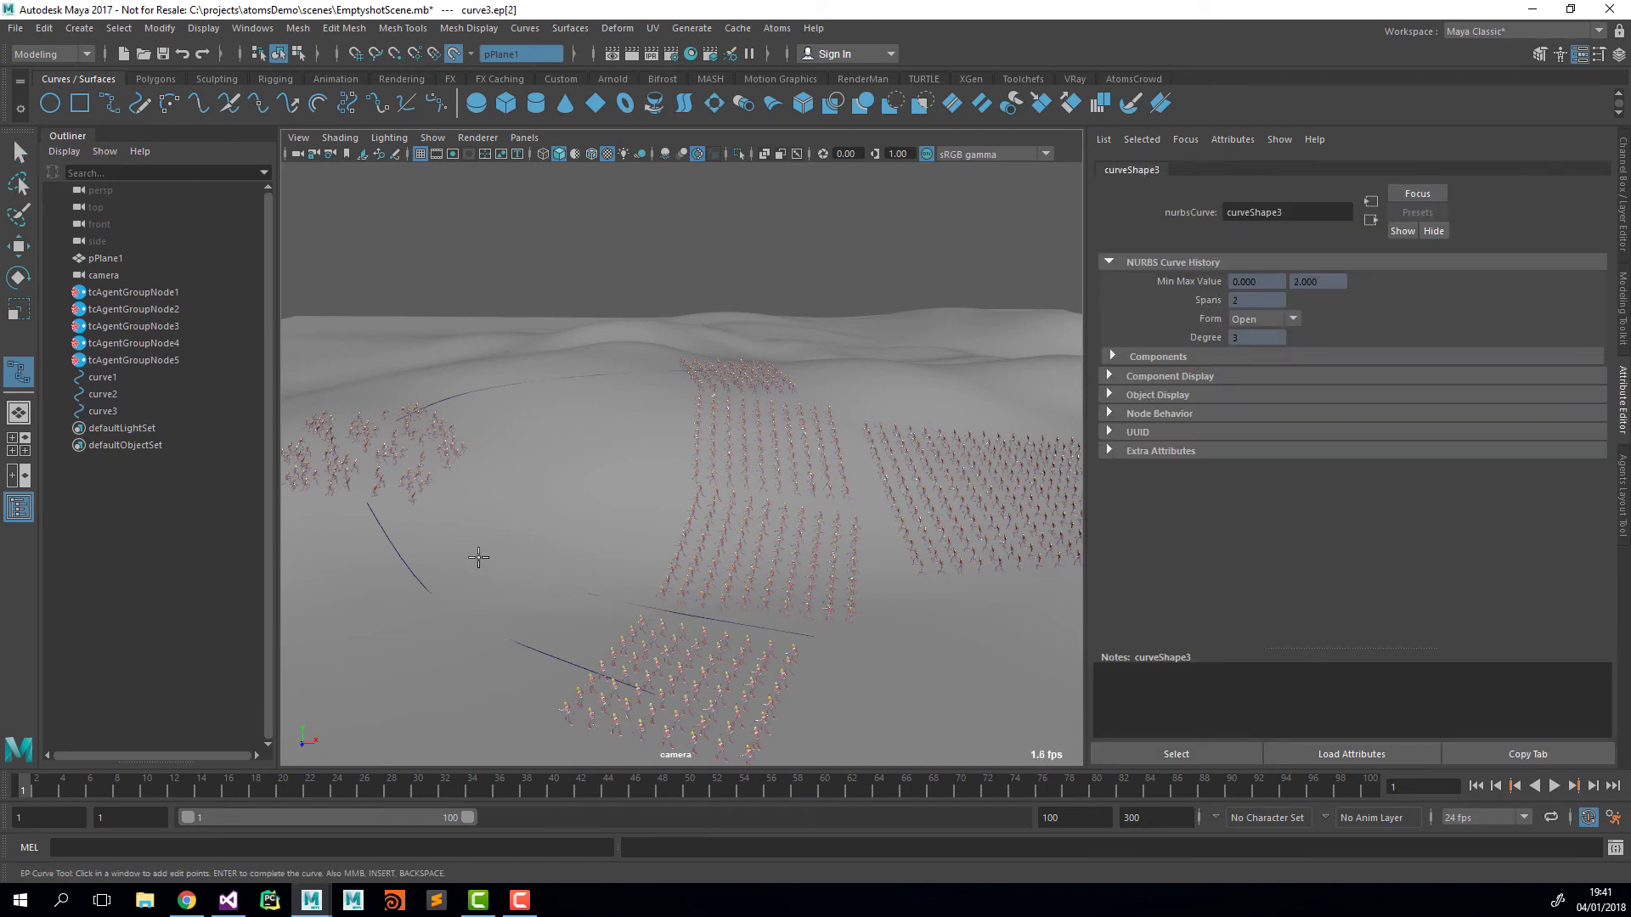
{"action": "left_click", "coordinate": [411, 514]}
{"action": "key", "text": "q"}
Step: Look through the persp camera and orbit to view the crowds from above
{"action": "left_click", "coordinate": [524, 138]}
{"action": "mouse_move", "coordinate": [594, 155]}
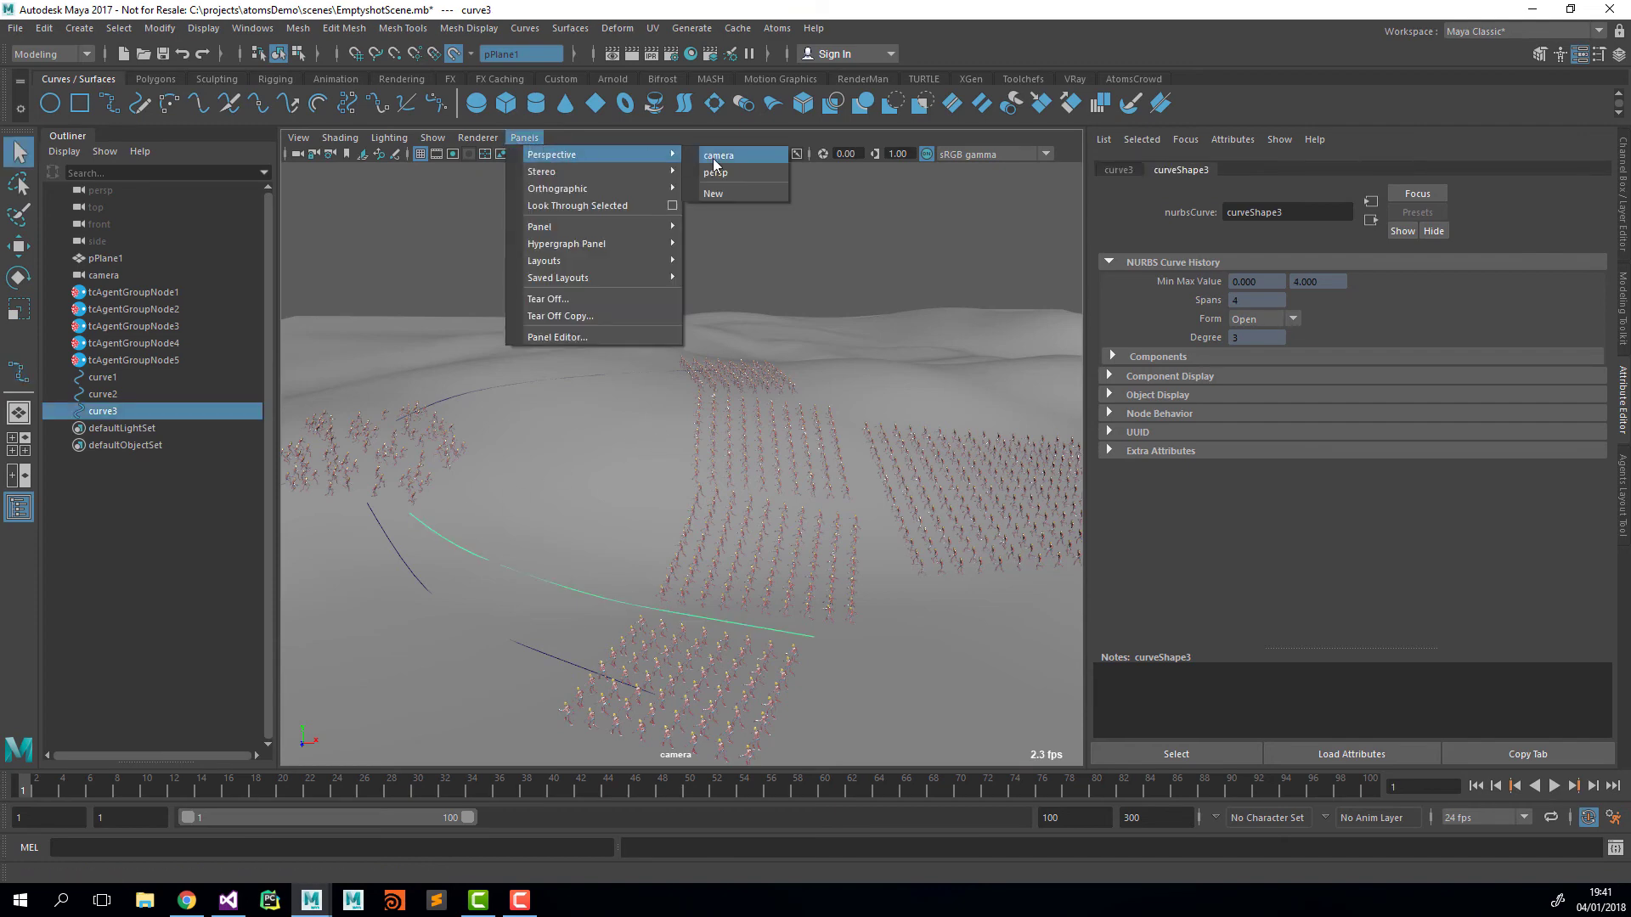
{"action": "left_click", "coordinate": [718, 172]}
{"action": "left_click_drag", "start_coordinate": [789, 504], "coordinate": [756, 405], "text": "alt"}
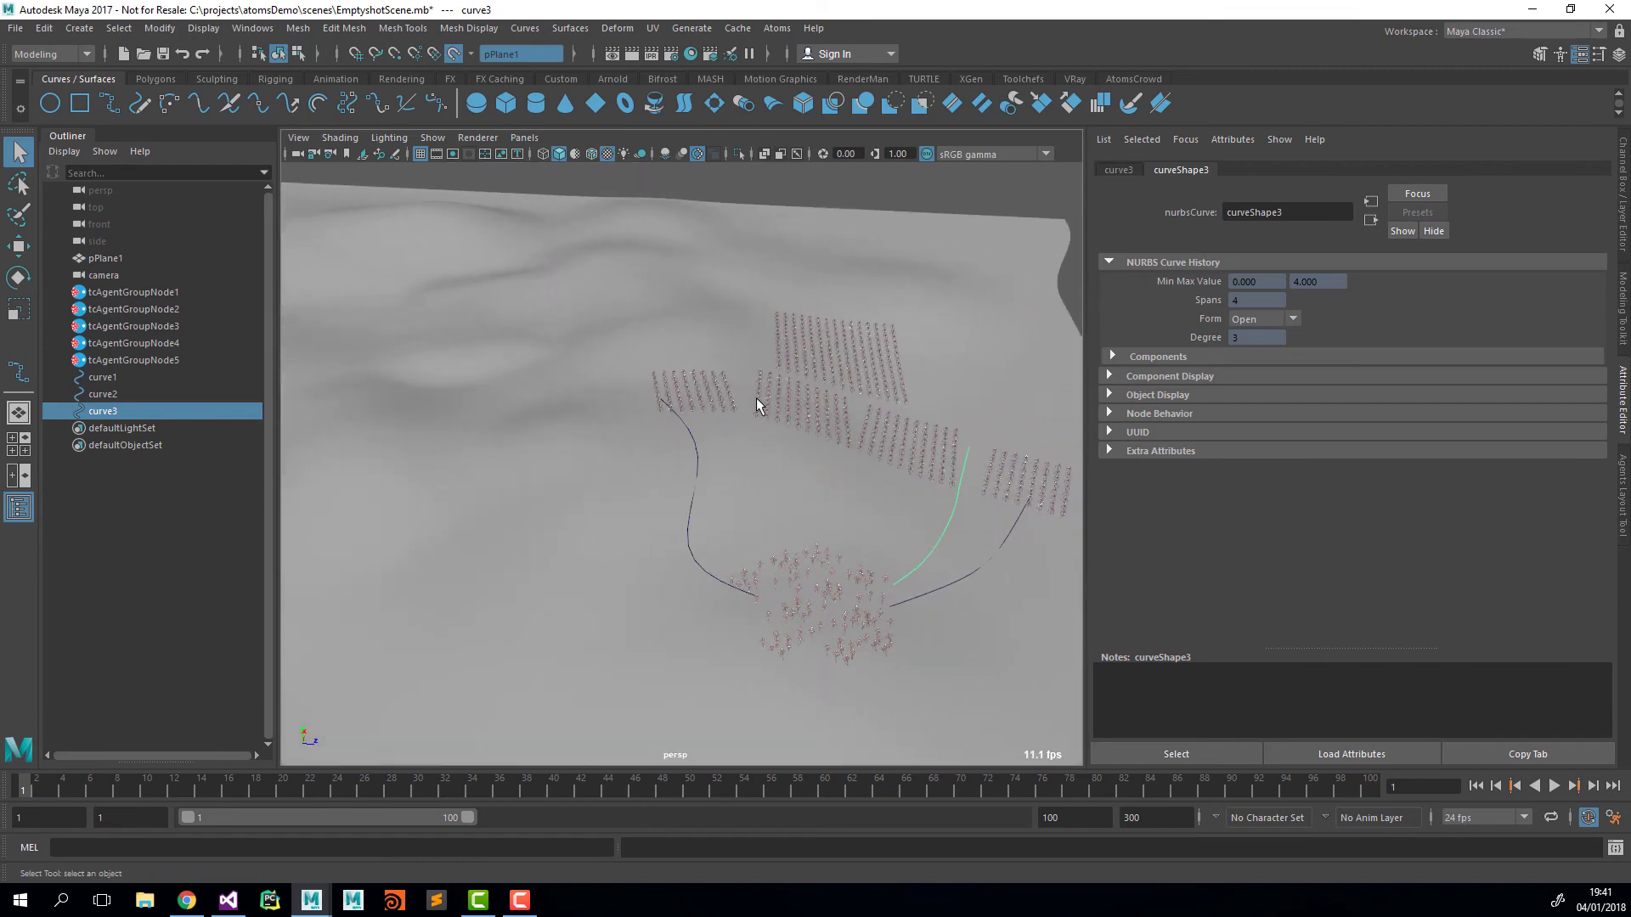
Step: Draw curve4 with two EP points reaching the scattered crowd, then select tcAgentGroupNode2
{"action": "left_click", "coordinate": [109, 102]}
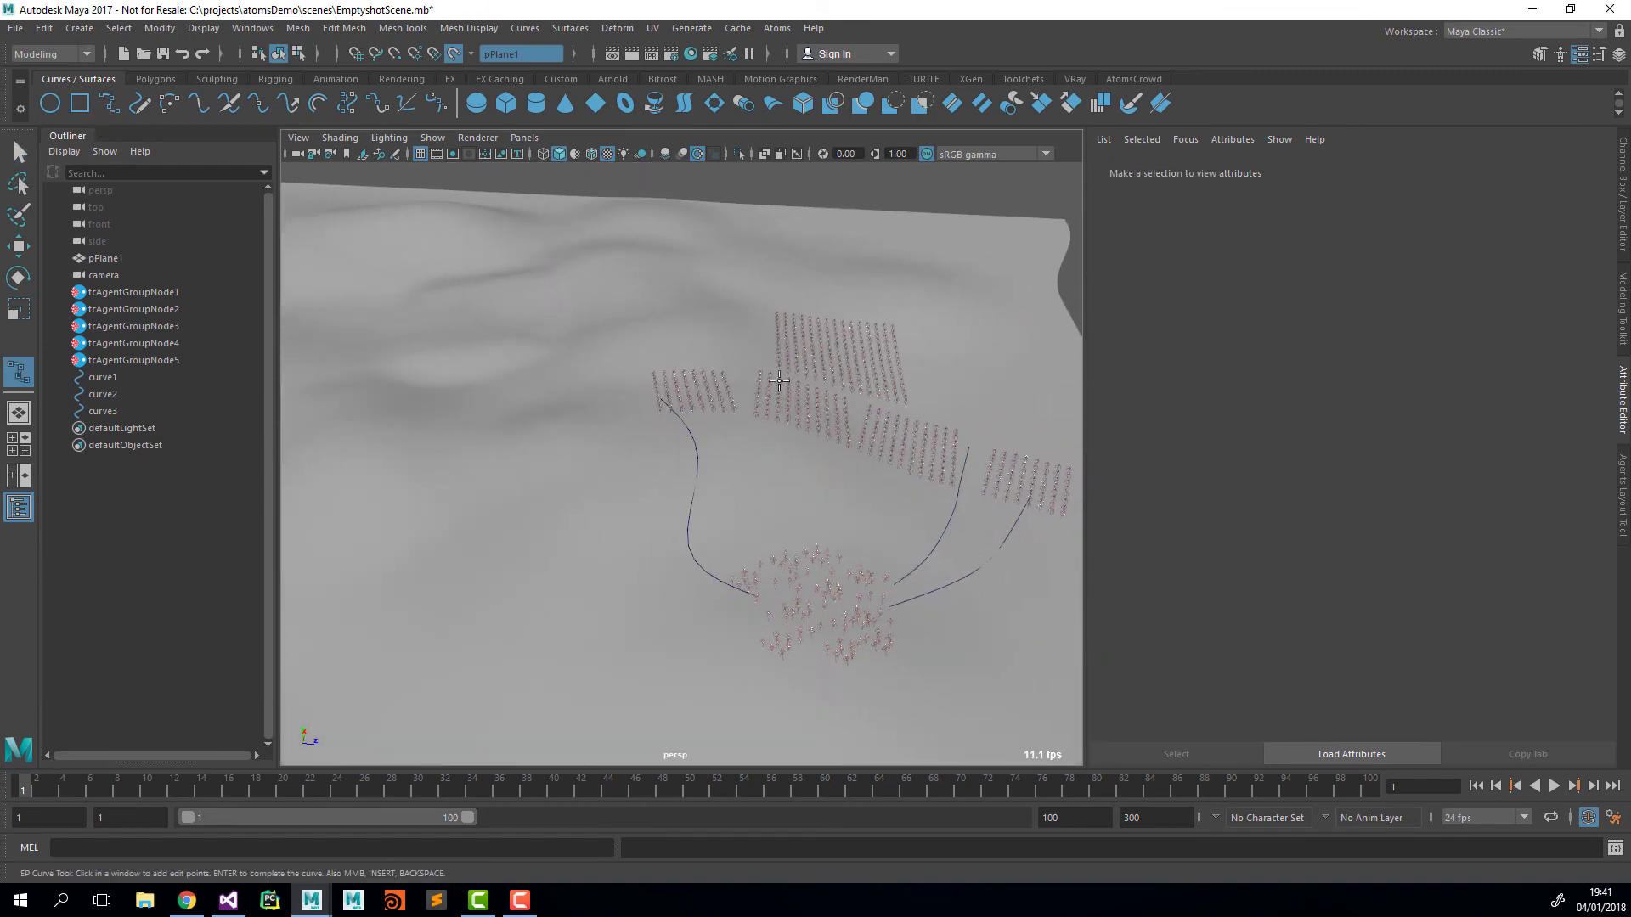
{"action": "left_click", "coordinate": [746, 411]}
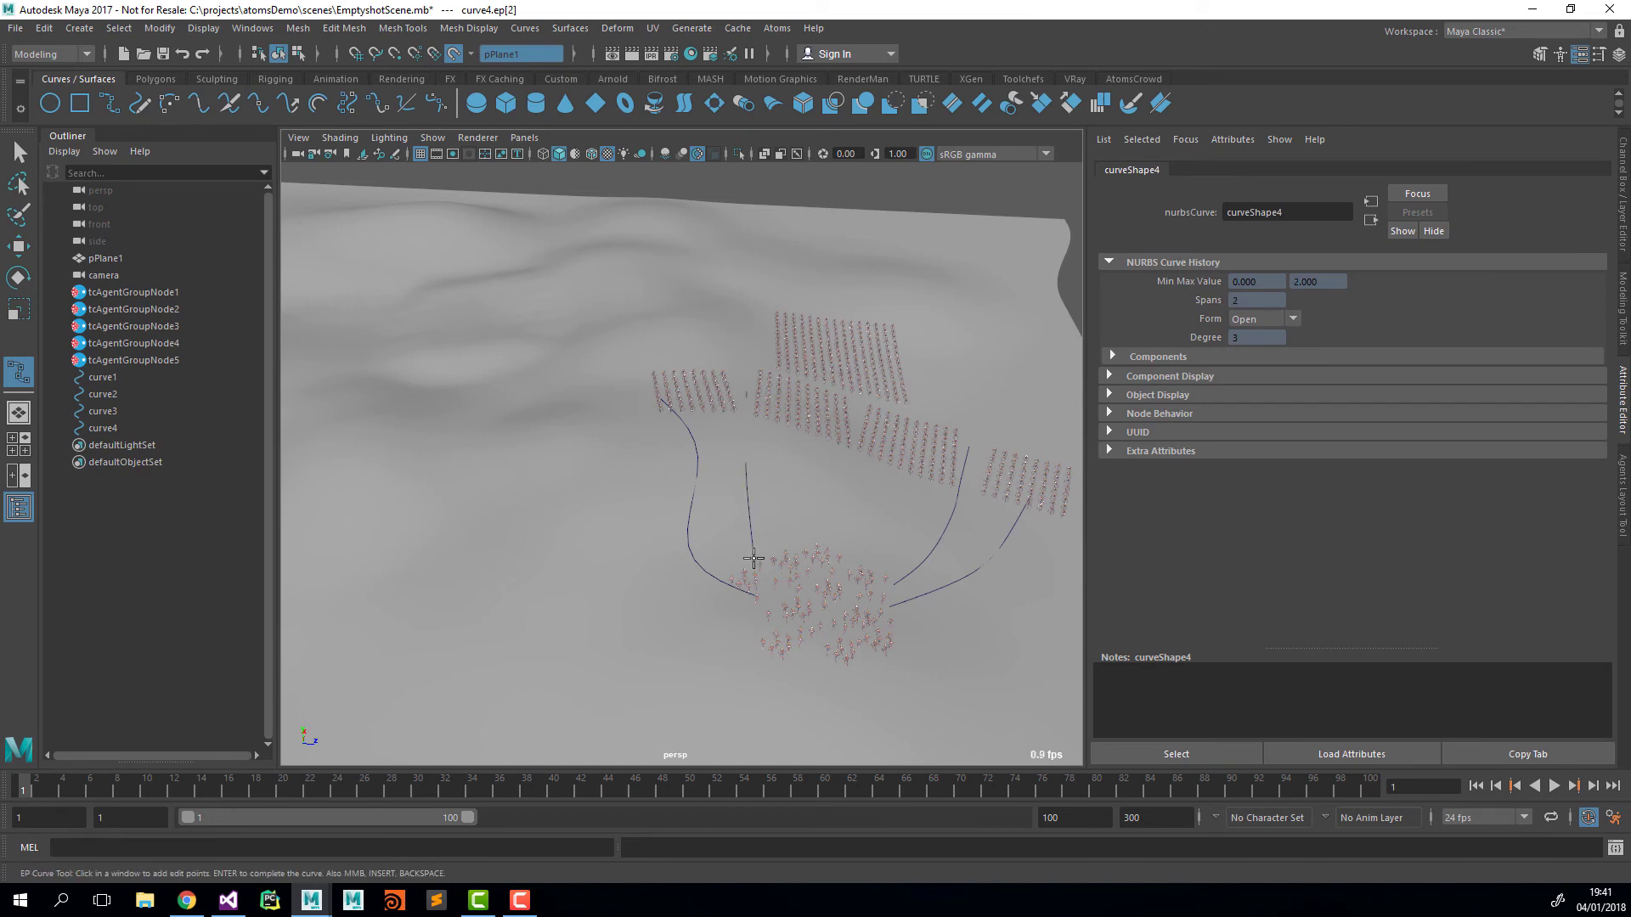
{"action": "key", "text": "ctrl+z"}
{"action": "left_click", "coordinate": [767, 488]}
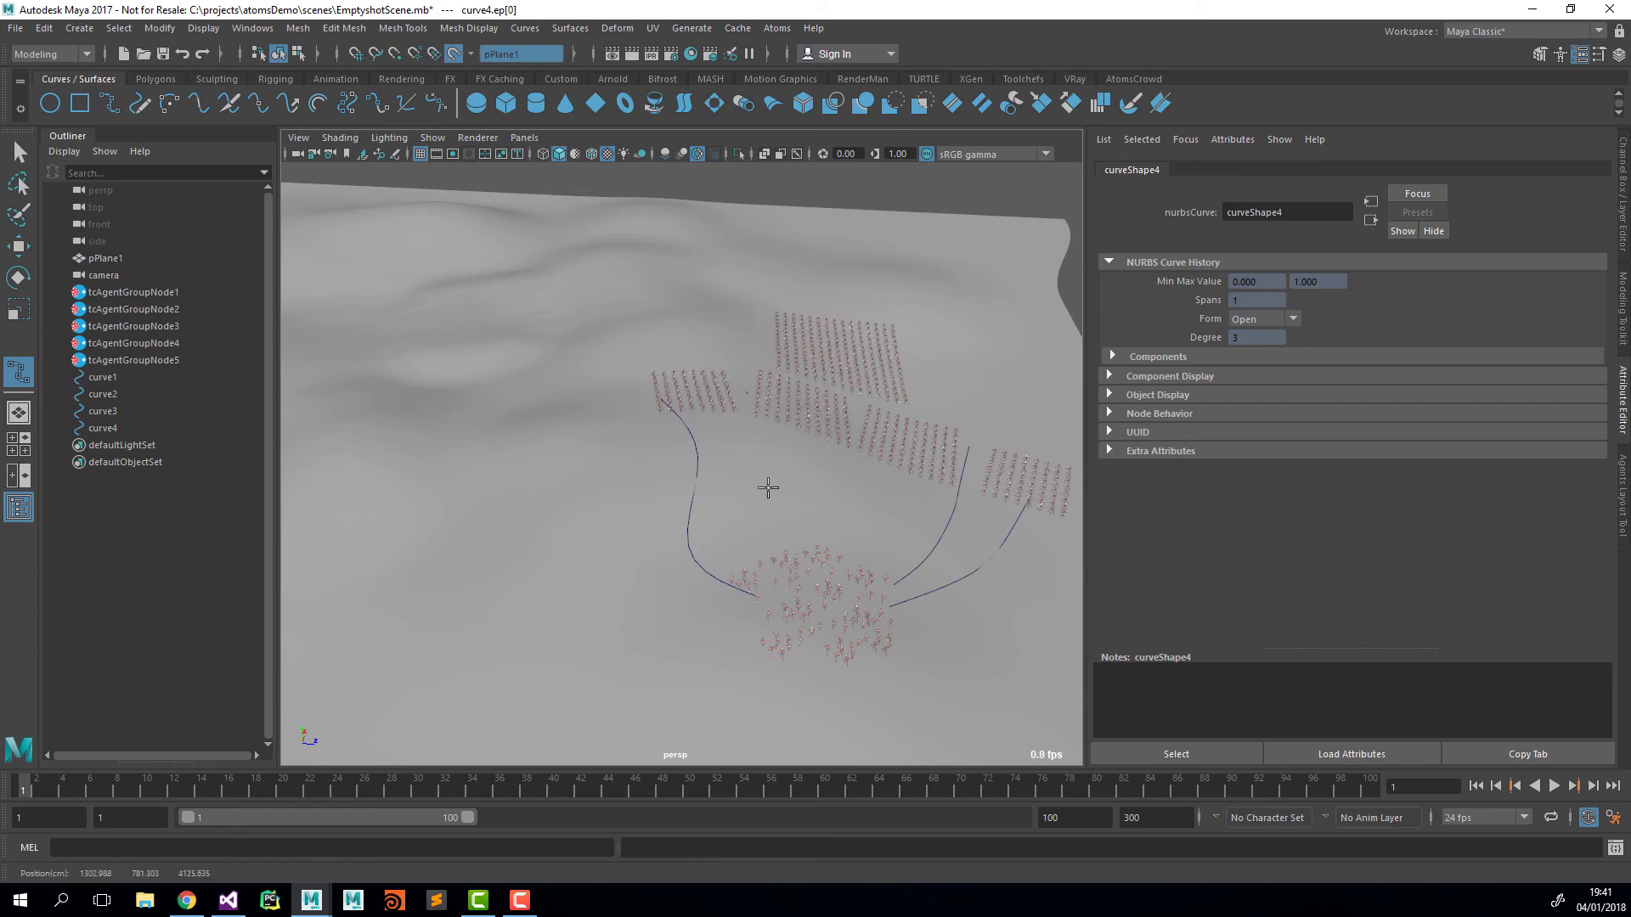
{"action": "left_click", "coordinate": [776, 554]}
{"action": "key", "text": "Return"}
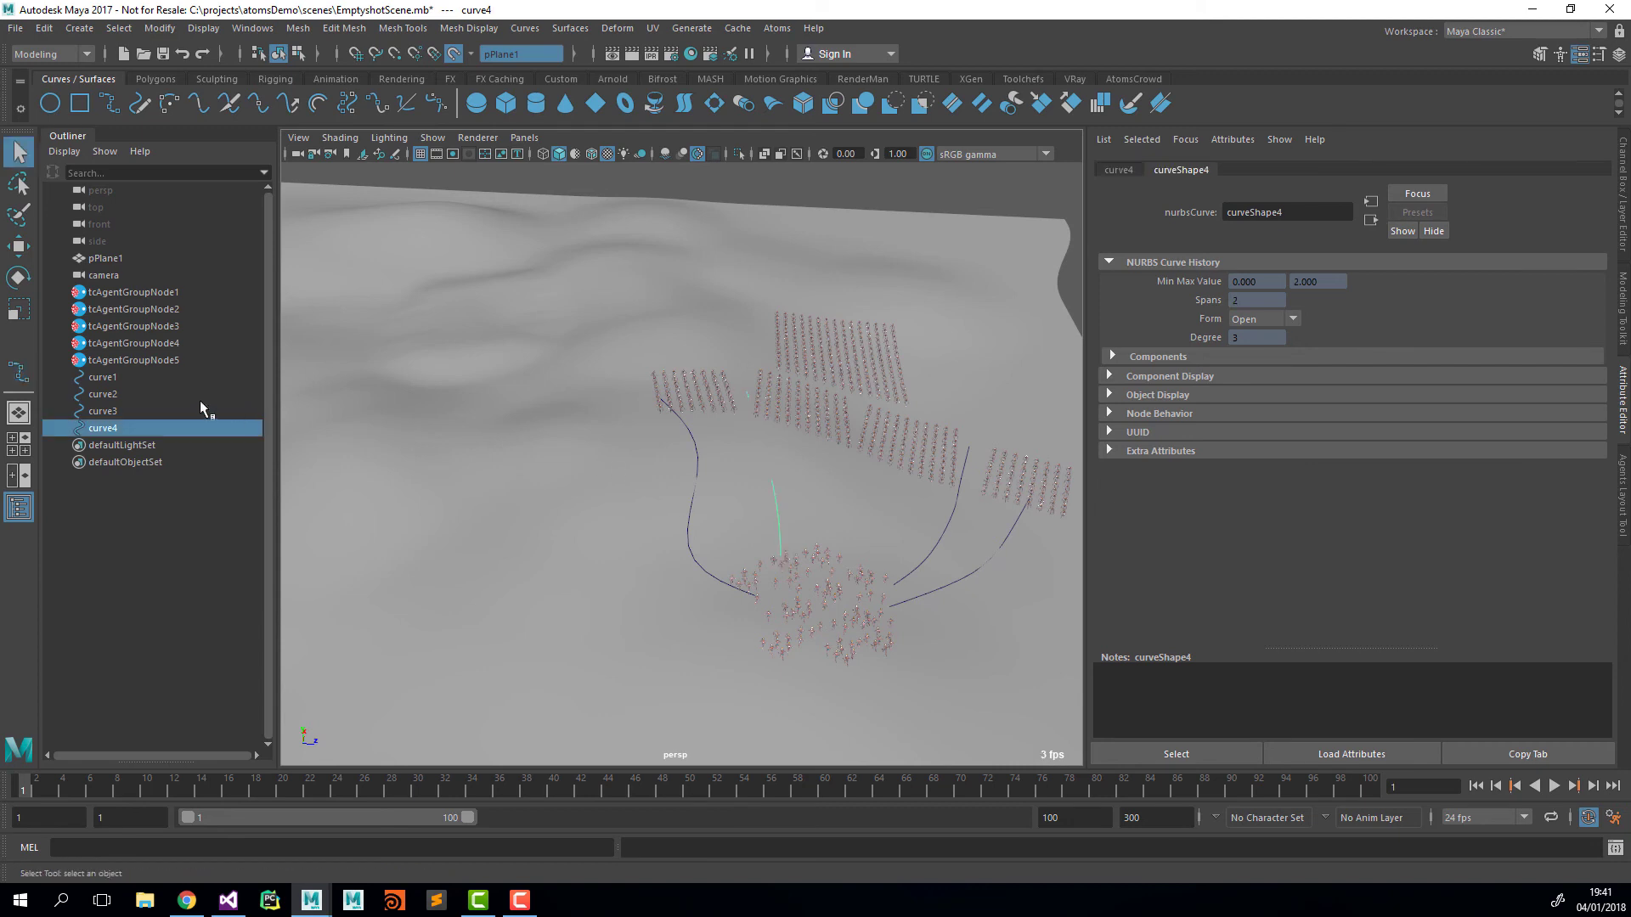
{"action": "left_click", "coordinate": [162, 312]}
Step: Add a curveField module to tcAgentGroupNode1 and list curve3 and curve4 as its curves
{"action": "left_click", "coordinate": [165, 291]}
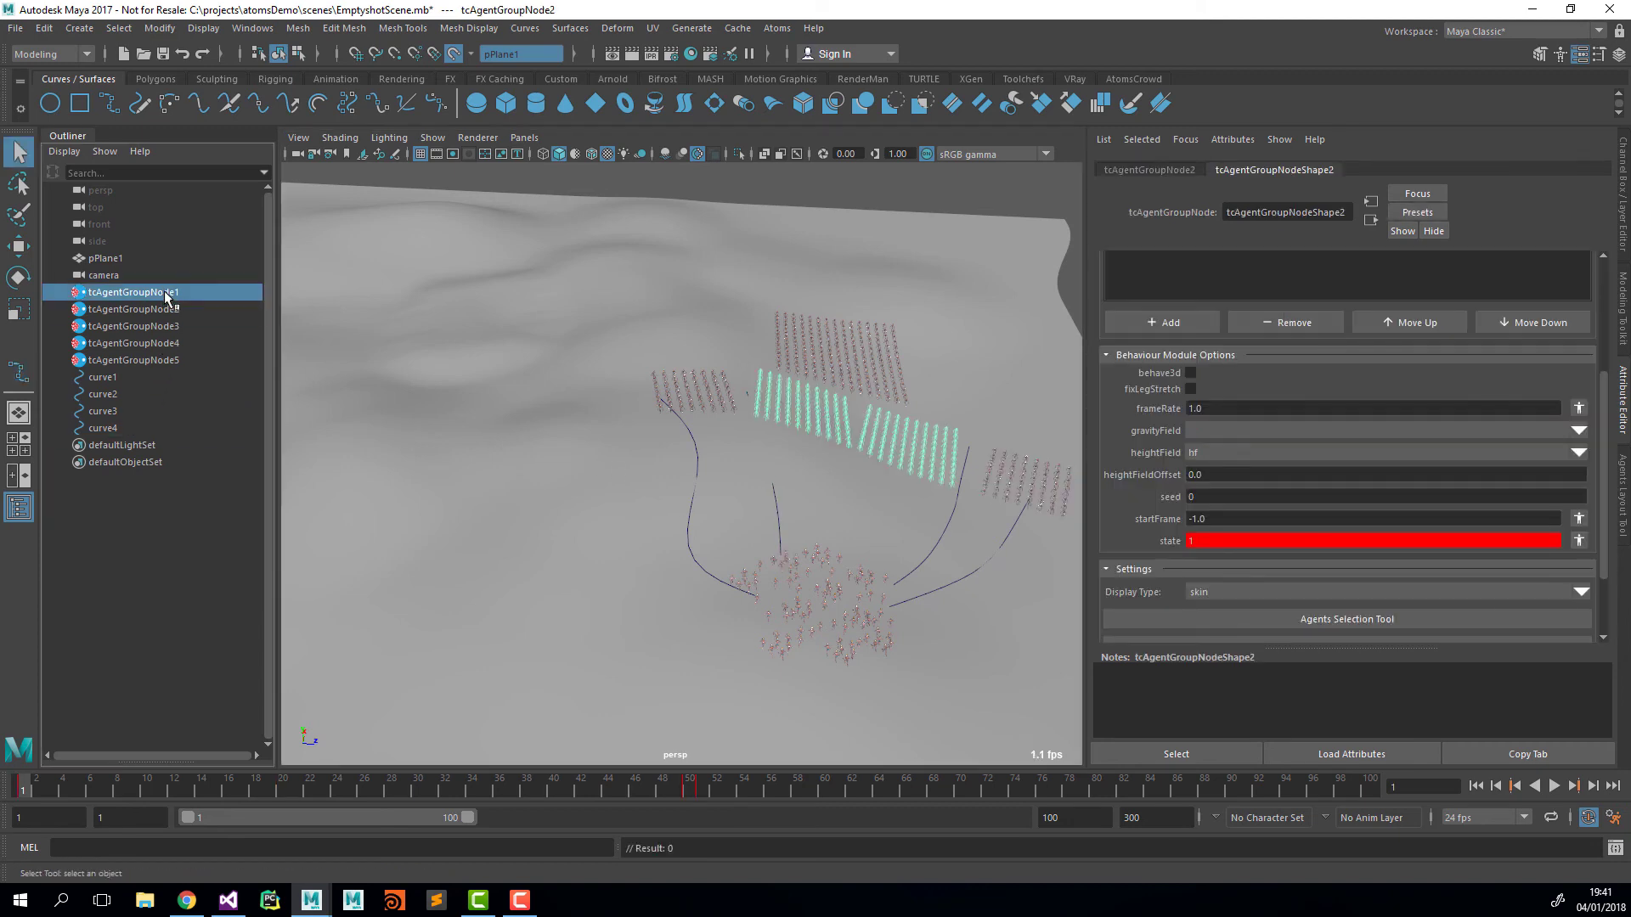
{"action": "left_click", "coordinate": [1180, 426]}
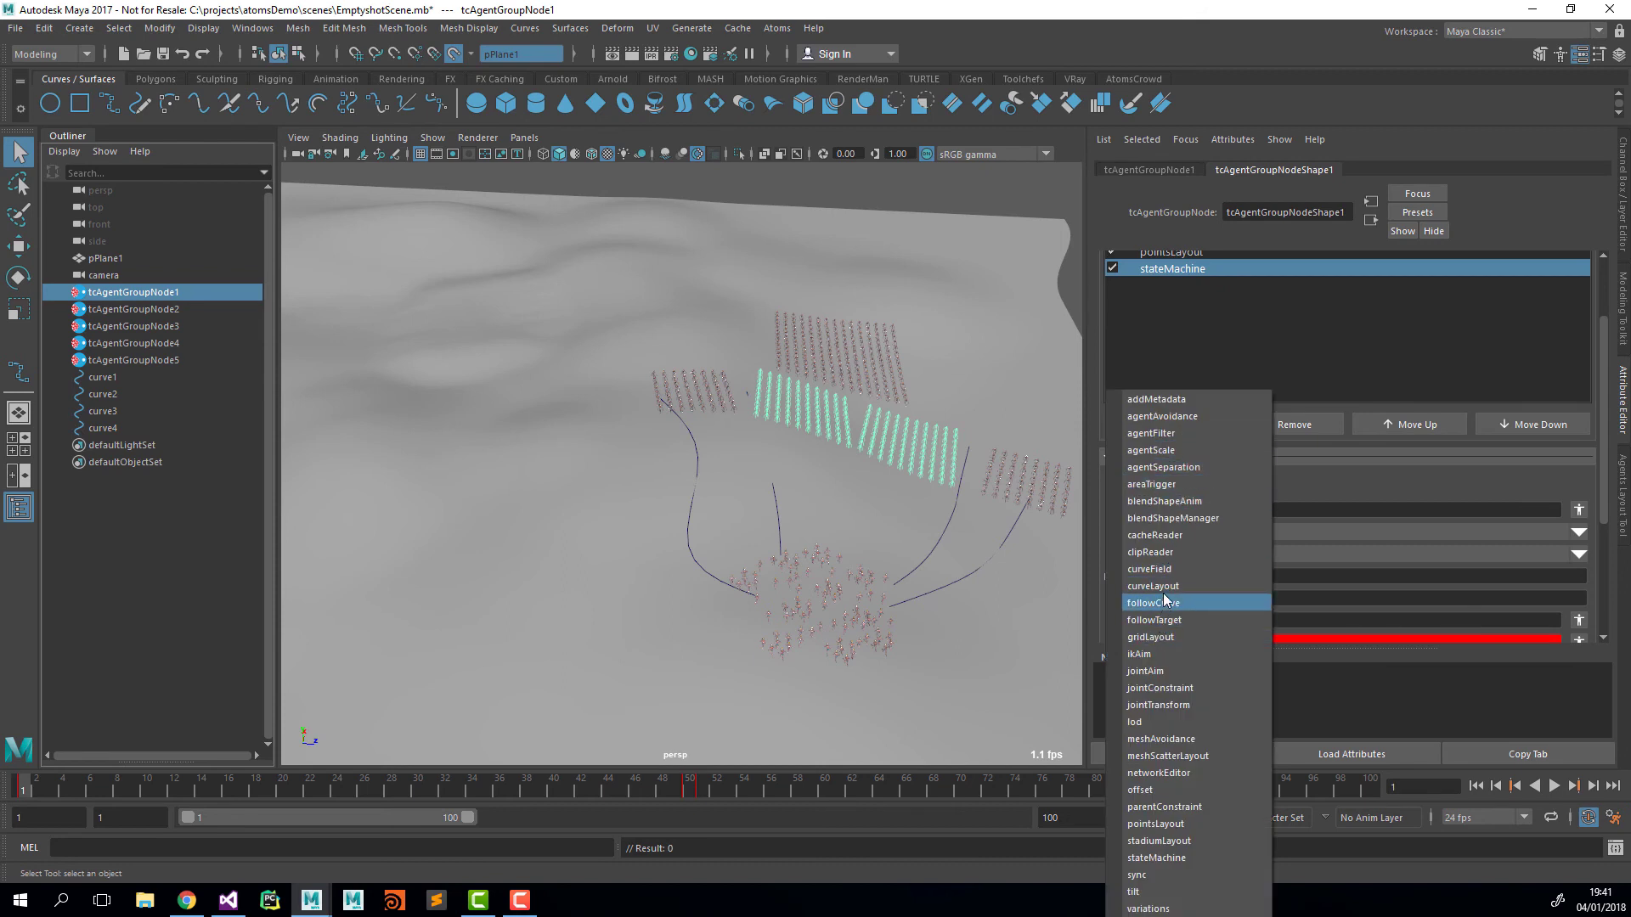
{"action": "left_click", "coordinate": [1169, 570]}
{"action": "left_click", "coordinate": [1174, 288]}
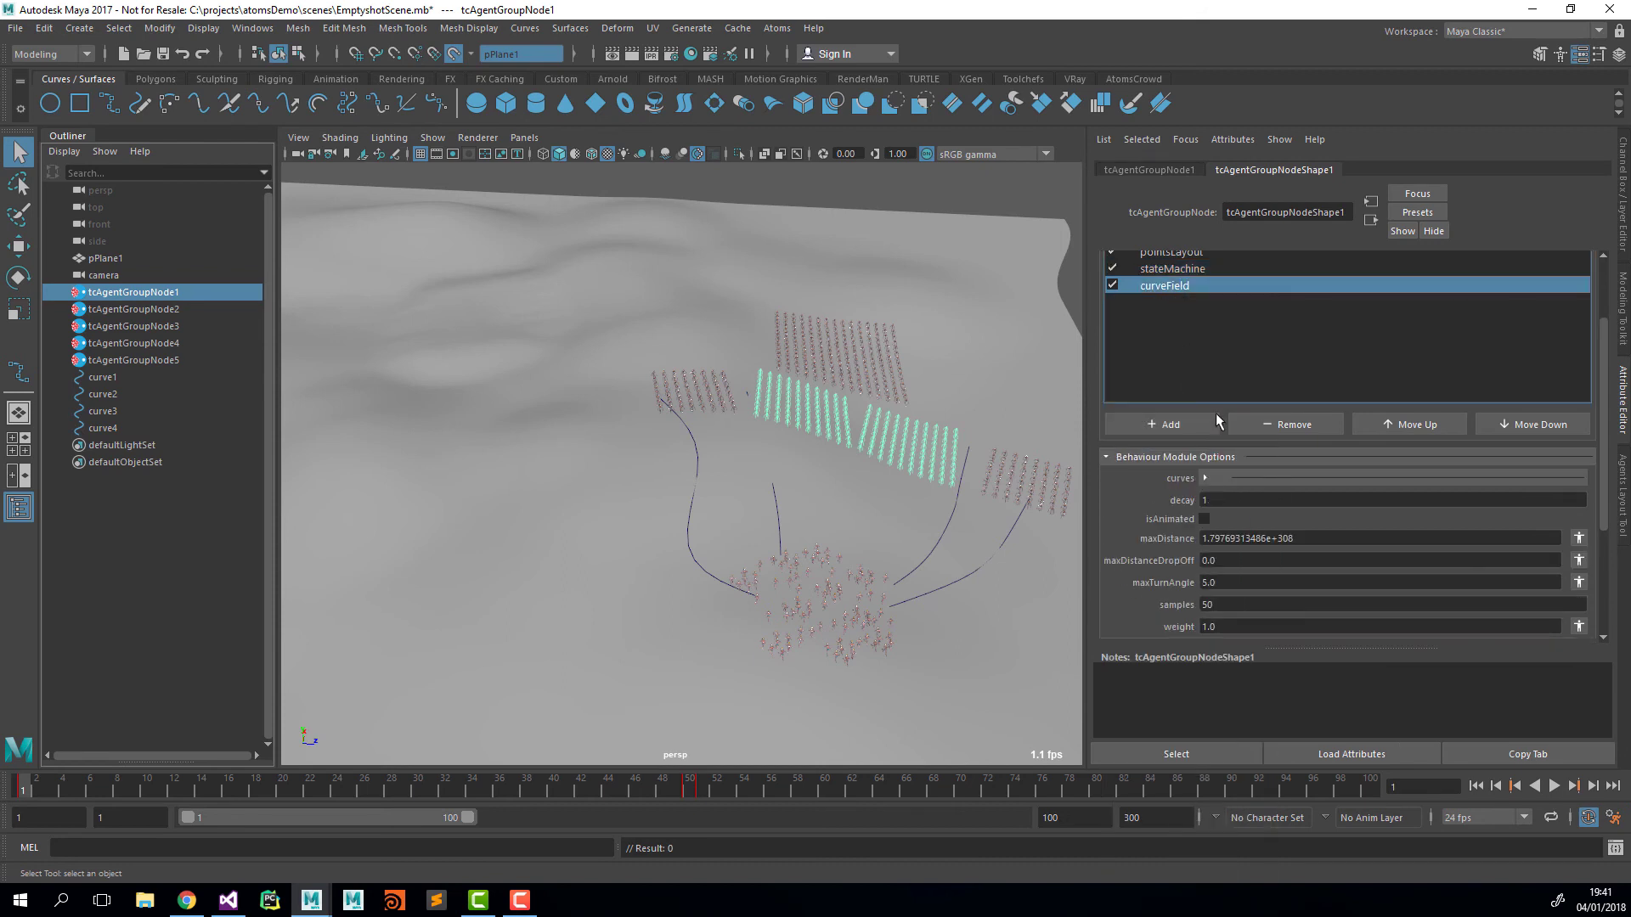
{"action": "left_click", "coordinate": [1306, 506]}
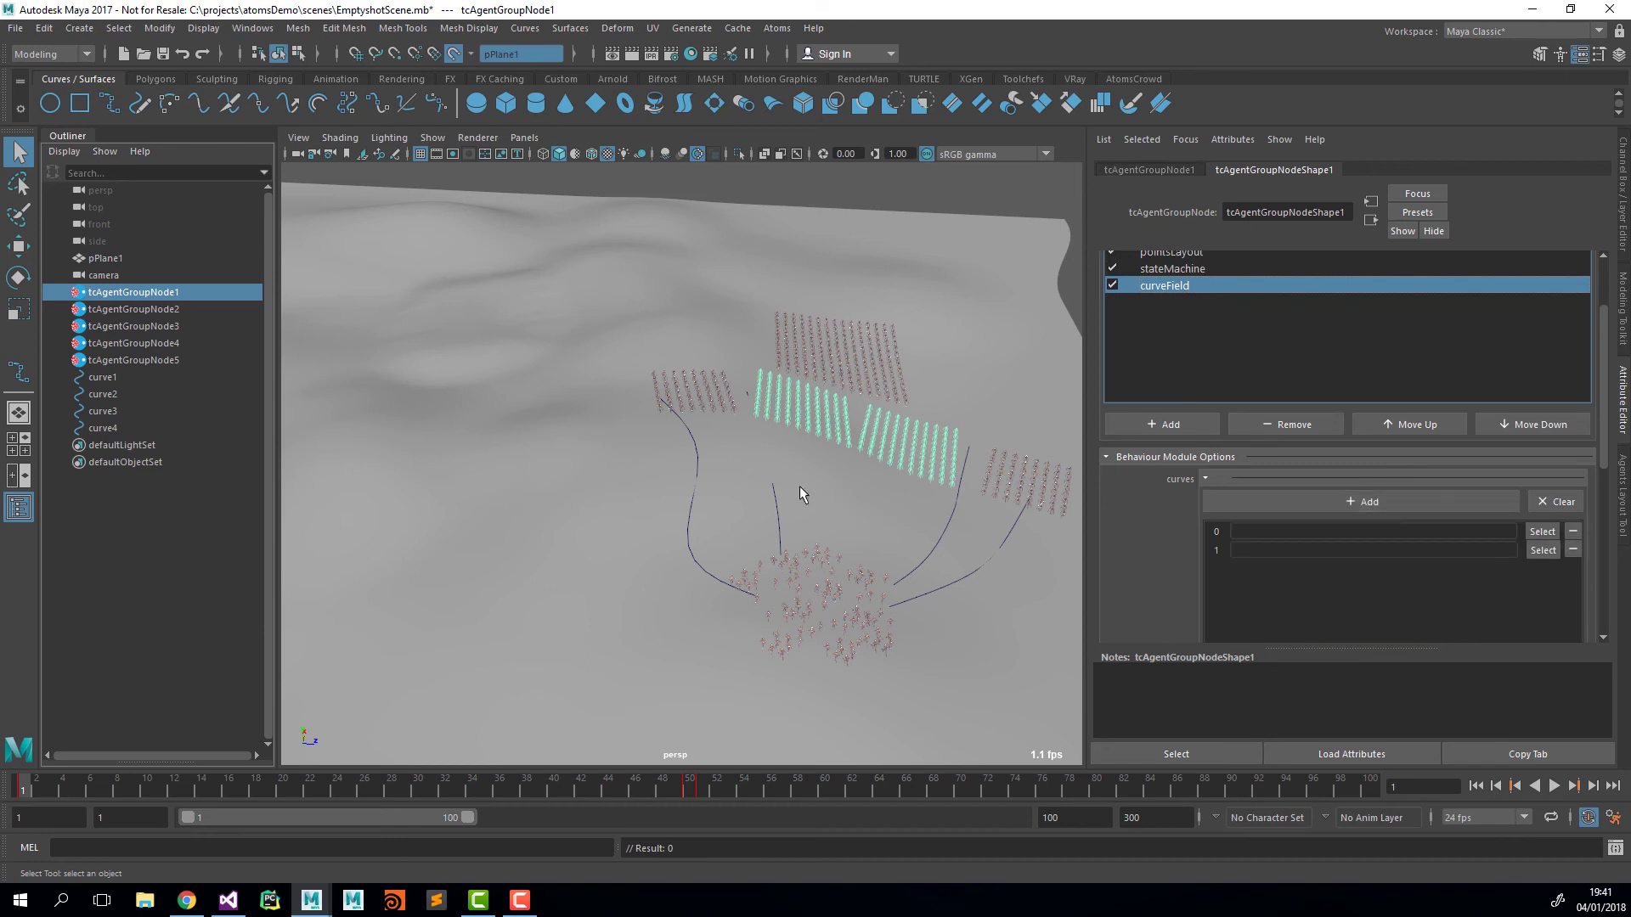
{"action": "left_click_drag", "start_coordinate": [102, 414], "coordinate": [591, 486]}
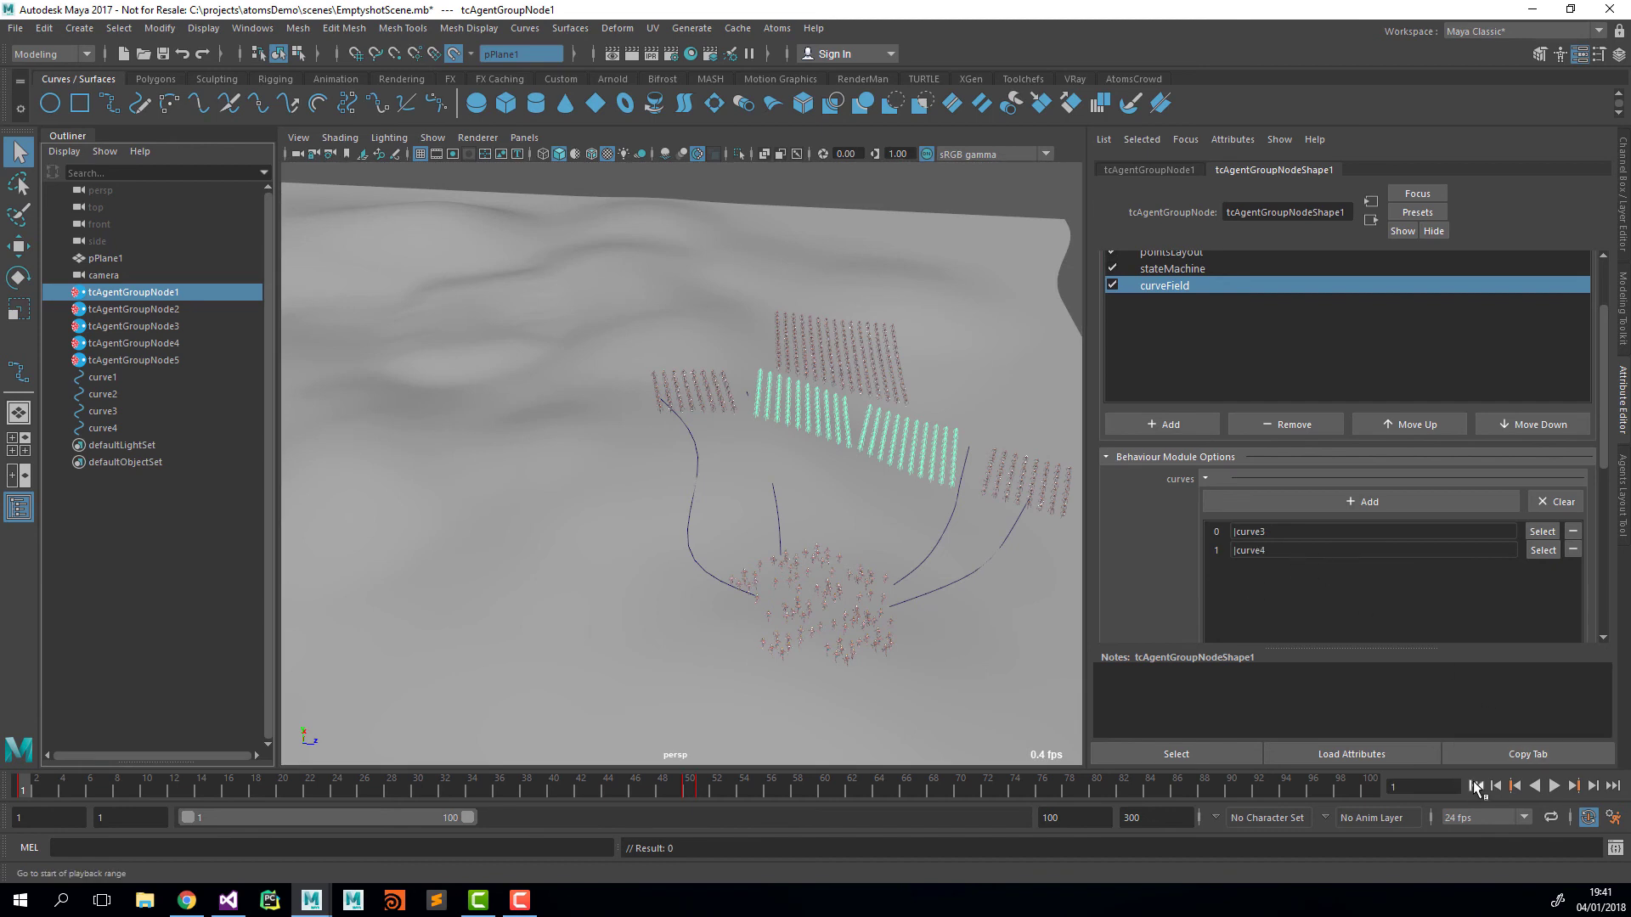
Step: Preview the curve-steered crowd and rewind to frame 1
{"action": "left_click", "coordinate": [1554, 786]}
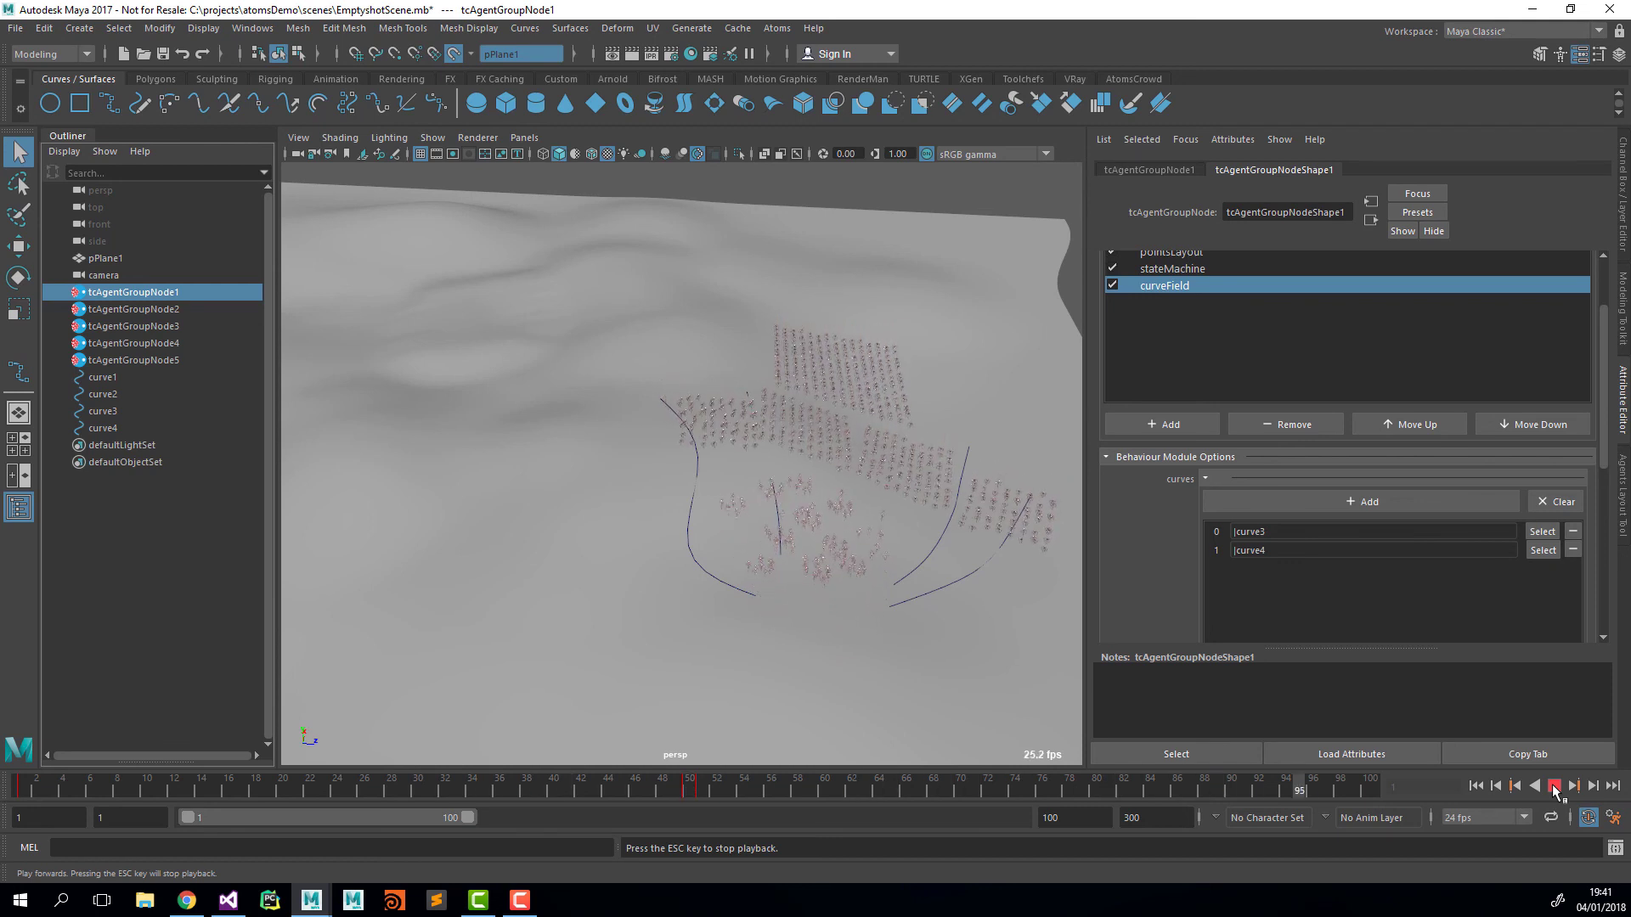
{"action": "left_click", "coordinate": [1553, 785]}
{"action": "left_click", "coordinate": [1476, 786]}
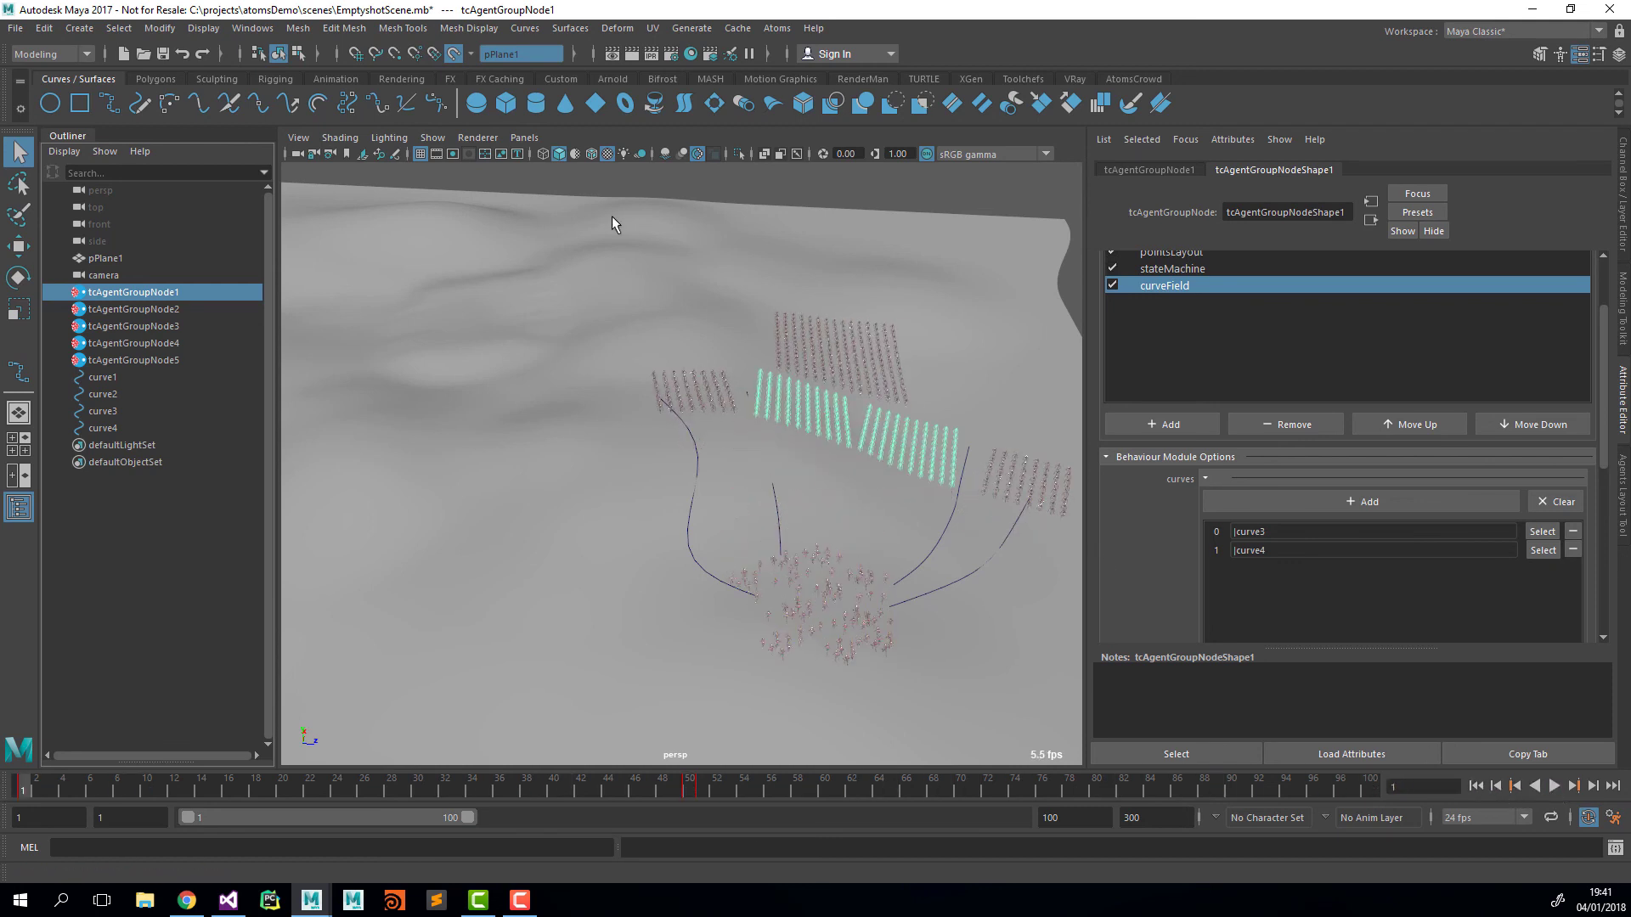
Step: Look through the scene camera in the viewport and start crowd playback
{"action": "left_click", "coordinate": [527, 138]}
{"action": "mouse_move", "coordinate": [544, 158]}
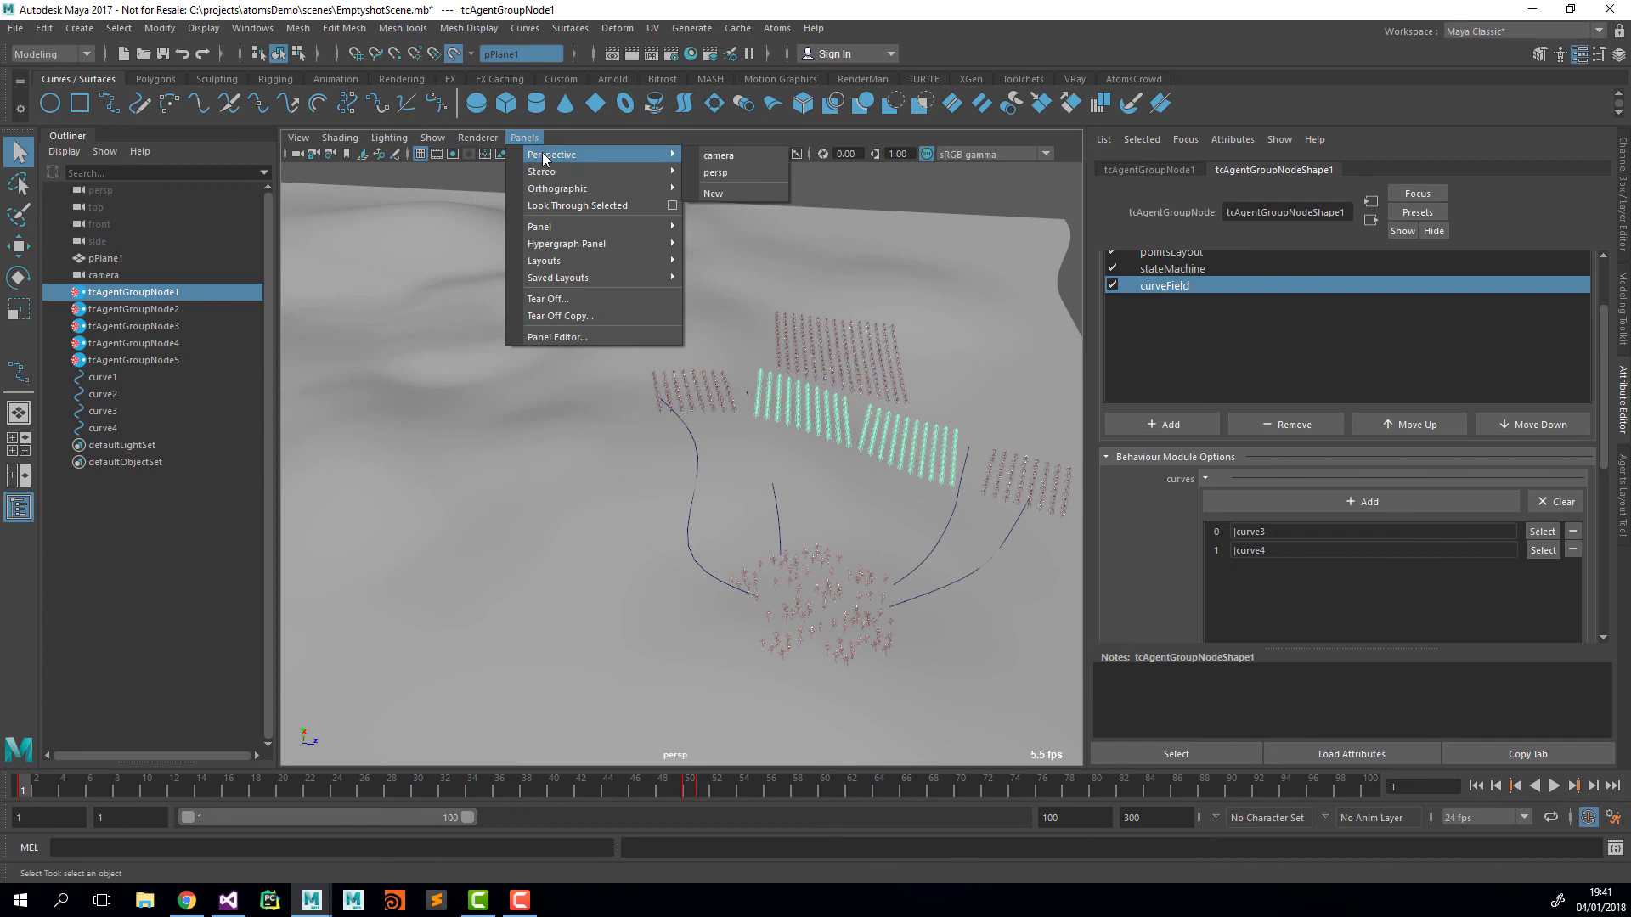
{"action": "left_click", "coordinate": [739, 156]}
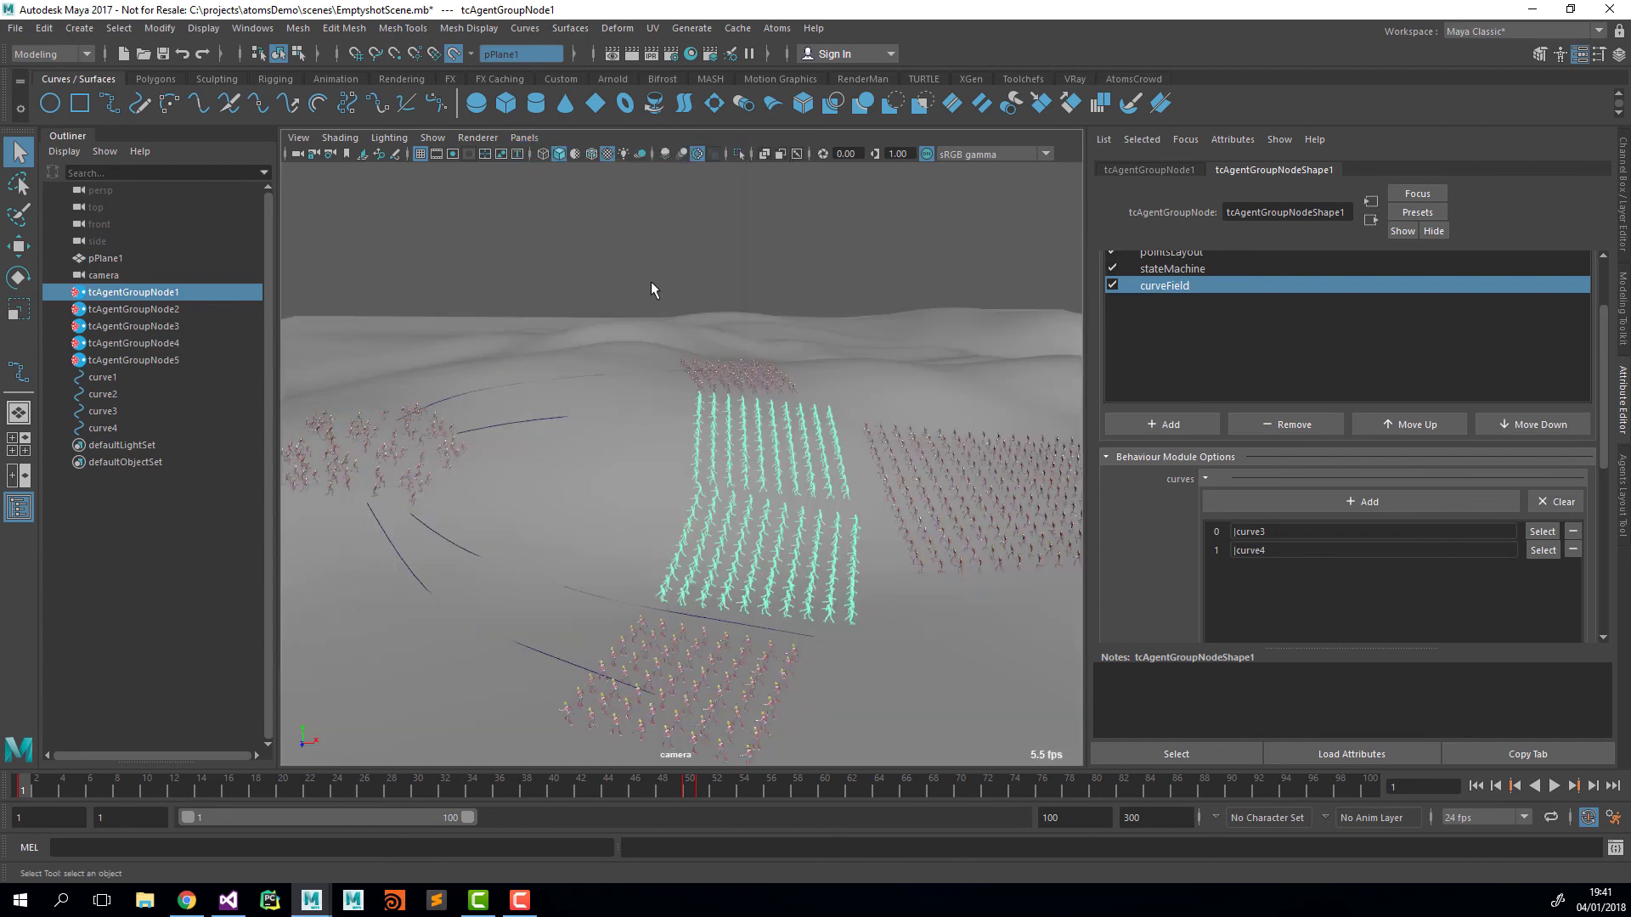
{"action": "left_click", "coordinate": [1551, 790]}
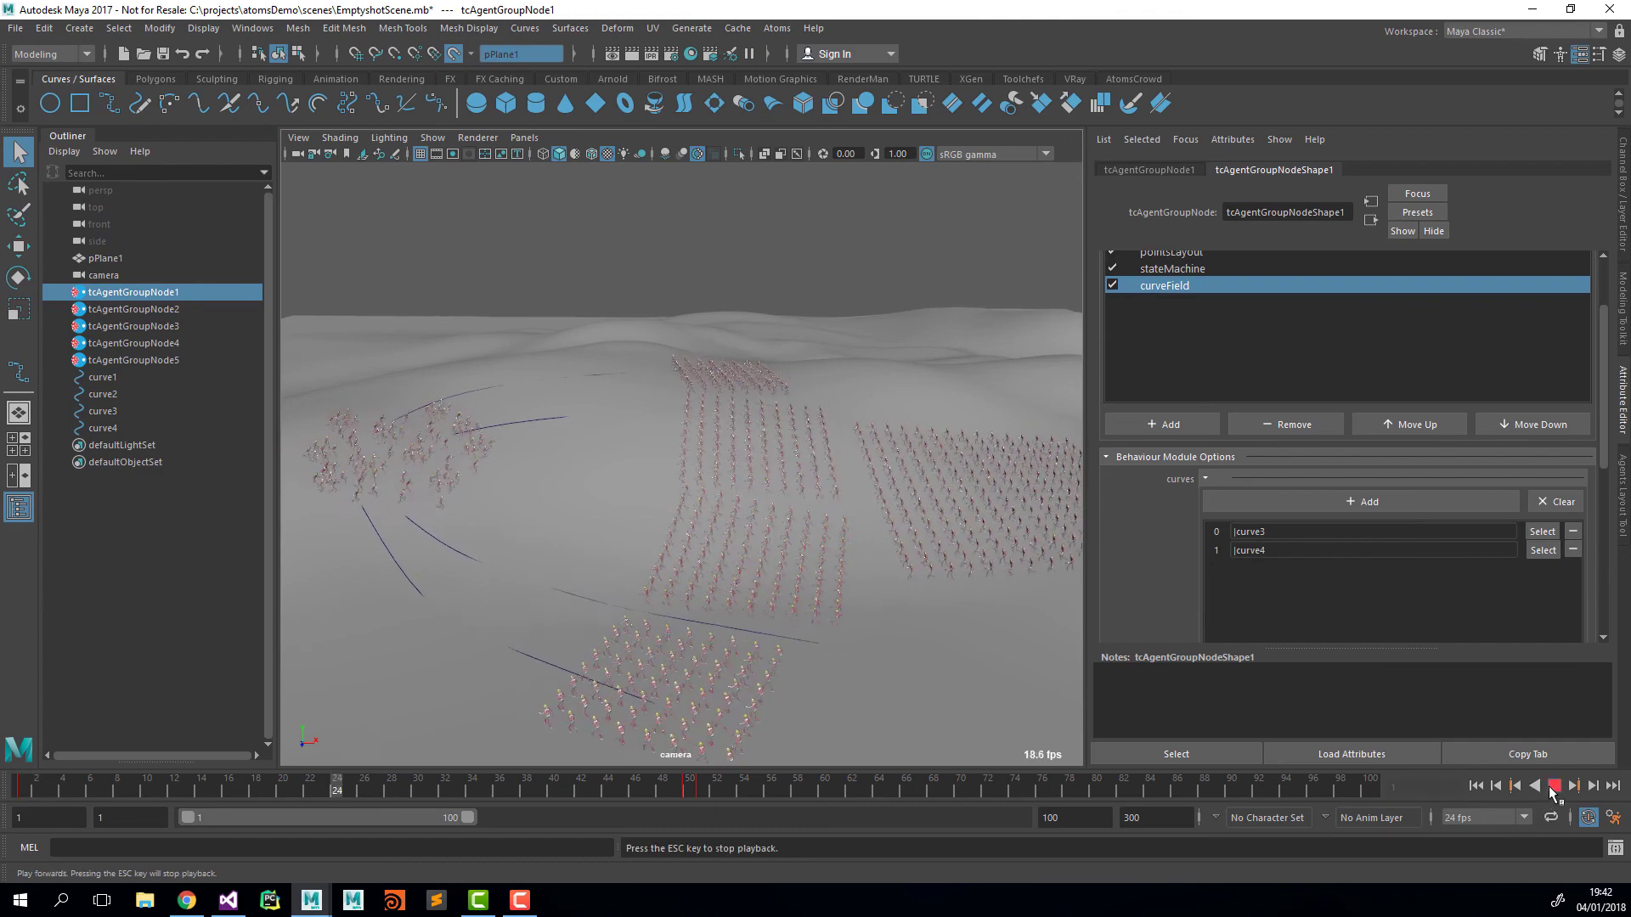